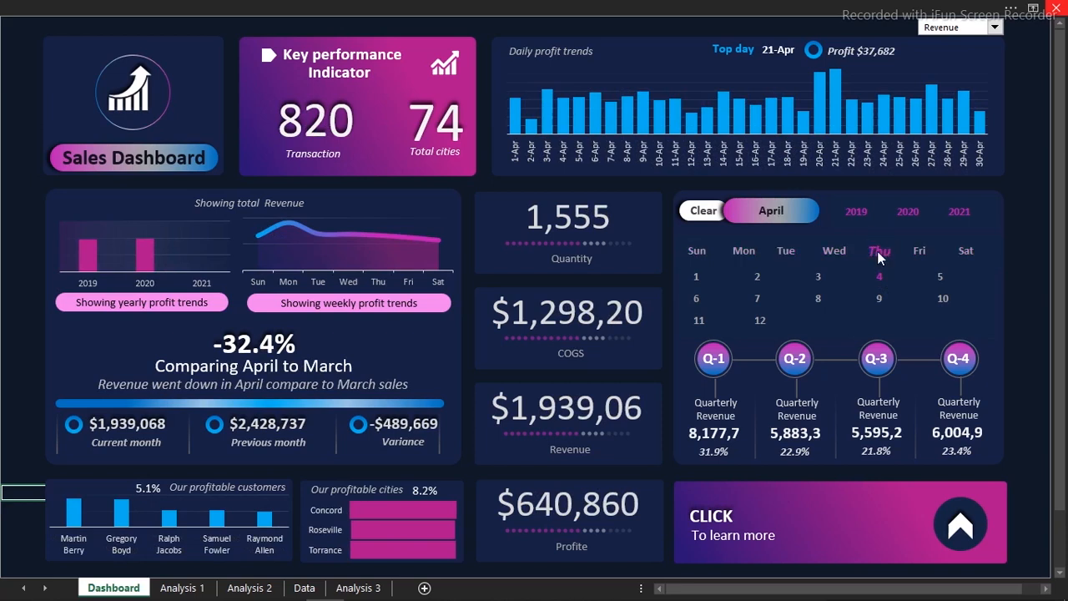
# Filter the finished sales dashboard to 2019 and Wednesday, and try out the toggle that shows and hides its About text.
pyautogui.click(869, 210)
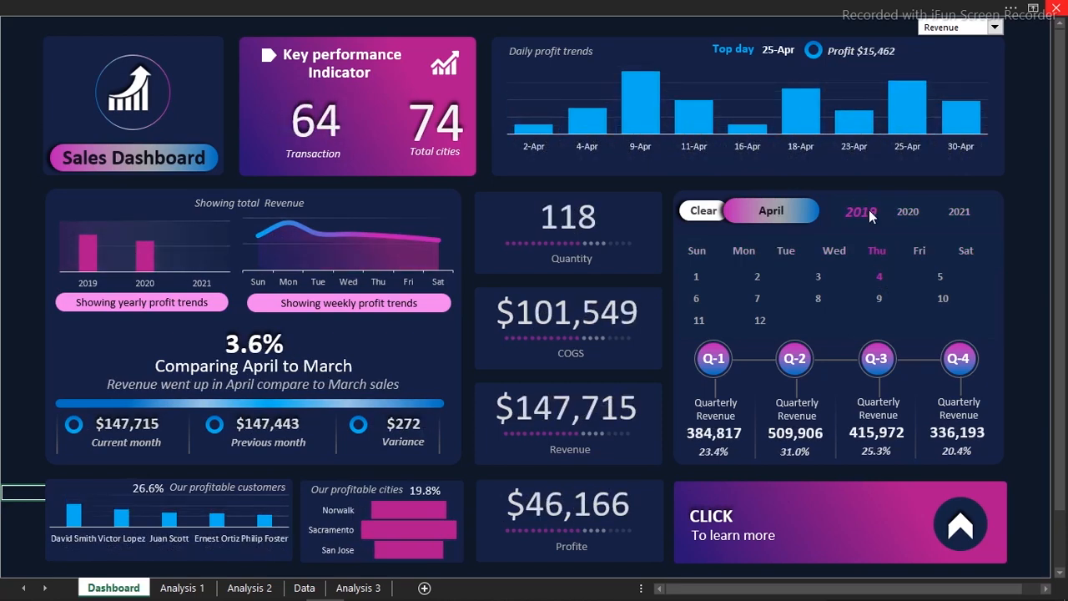
pyautogui.click(835, 250)
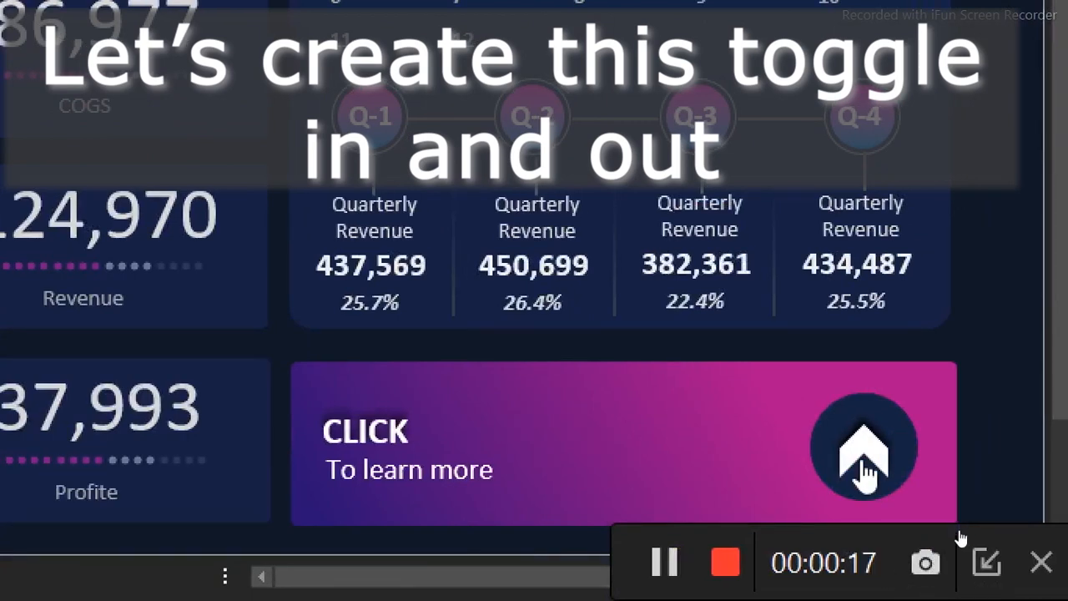
pyautogui.click(863, 455)
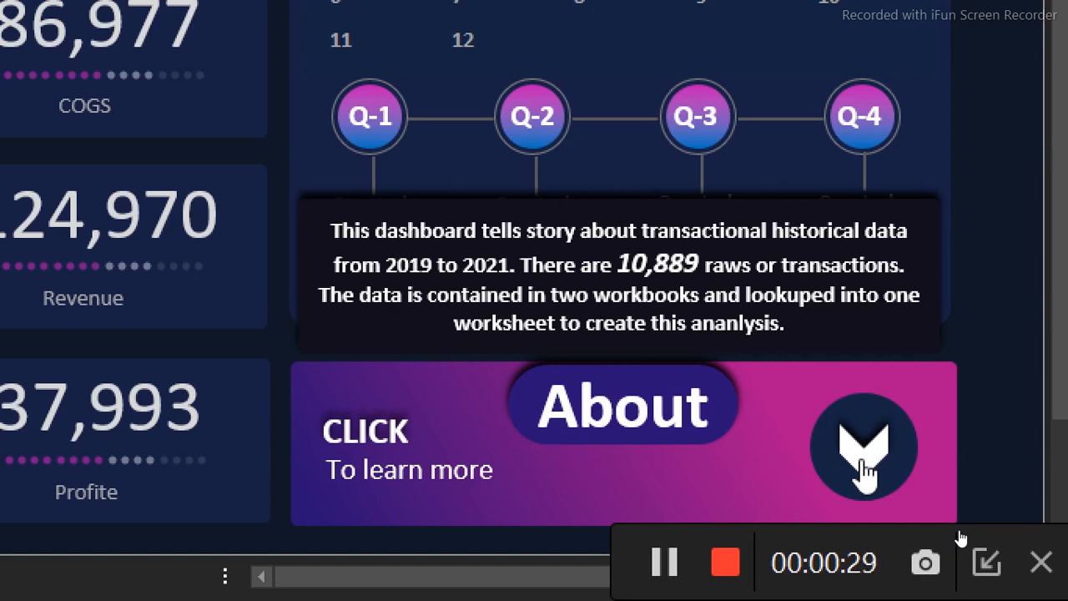
pyautogui.click(865, 469)
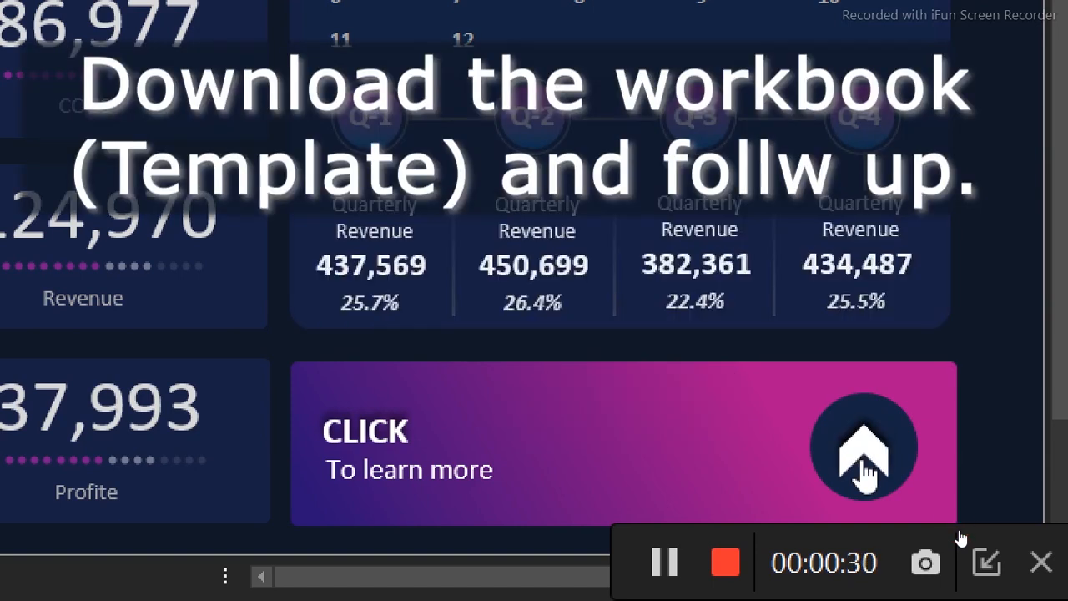
pyautogui.click(864, 469)
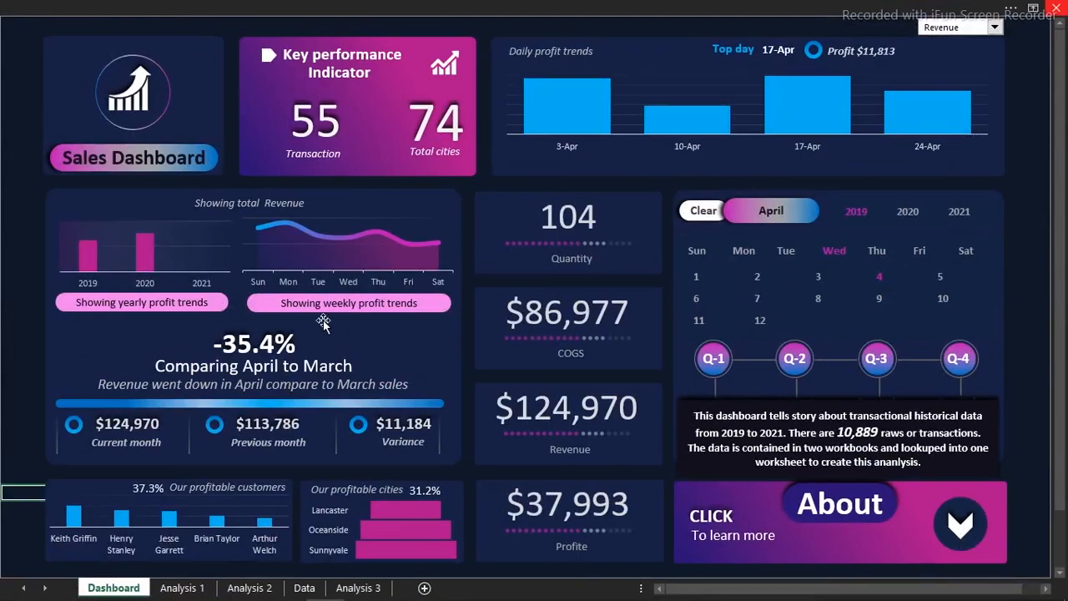
# Open Youtube lesson.xlsm from the perfomance indicator dashboard folder, choosing to update its external links and continue.
pyautogui.click(8, 363)
pyautogui.moveTo(249, 591)
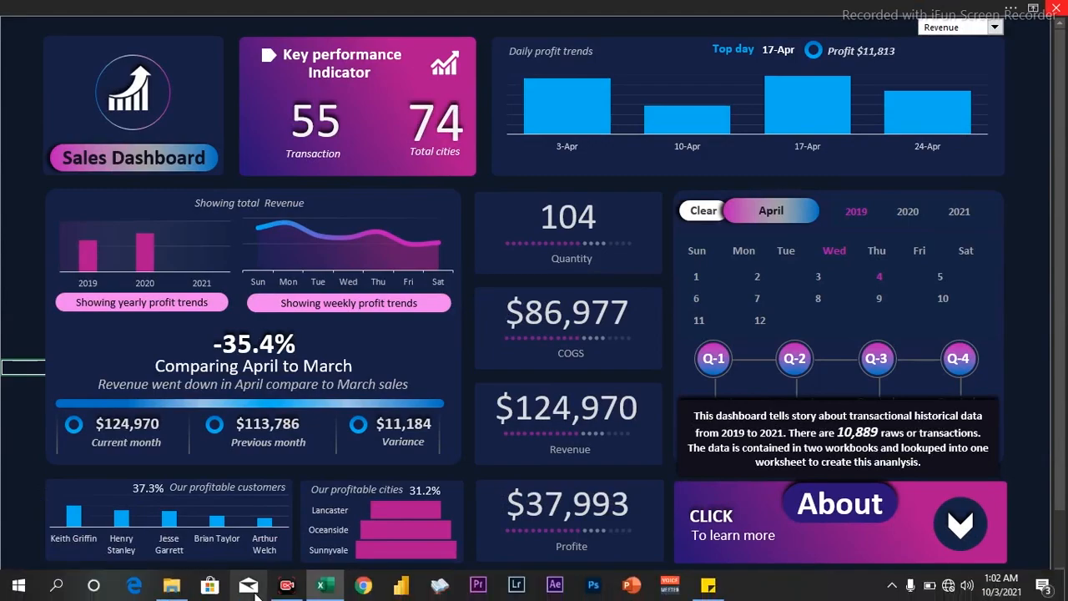
pyautogui.click(171, 587)
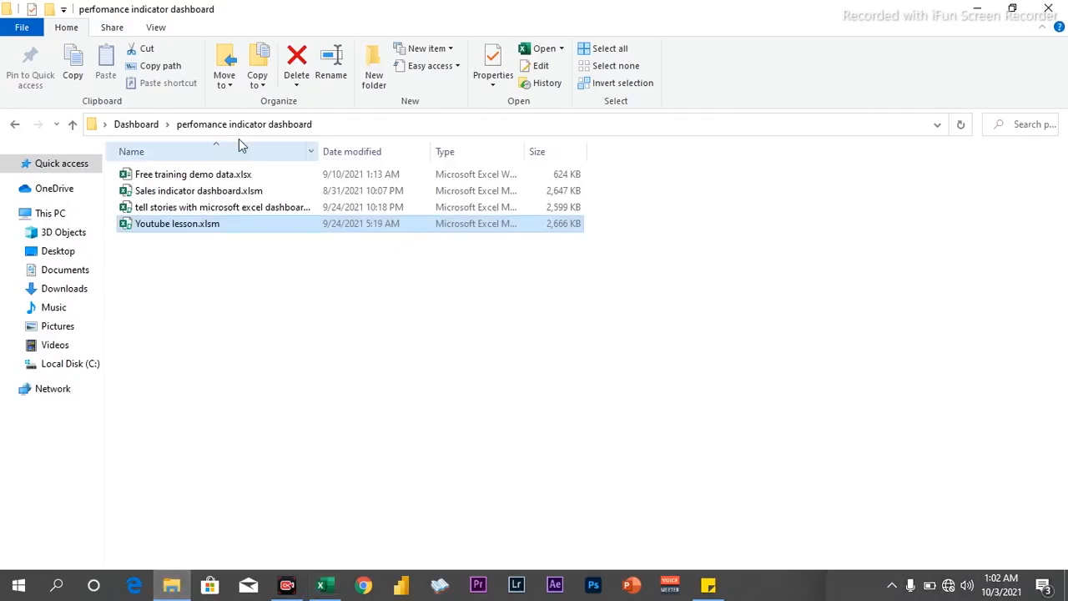
pyautogui.doubleClick(182, 227)
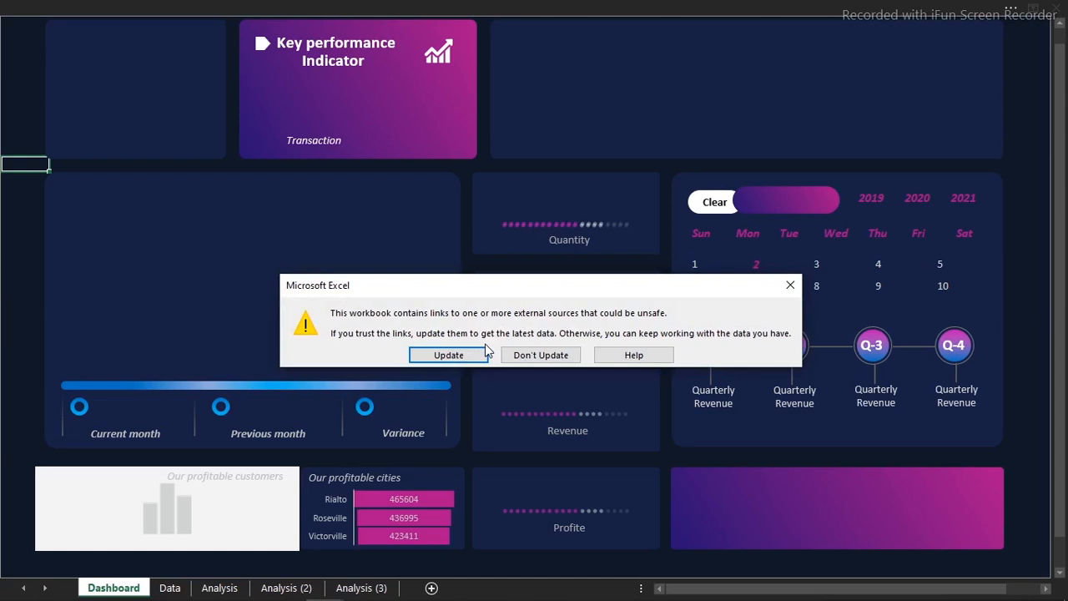
pyautogui.click(451, 358)
pyautogui.click(491, 355)
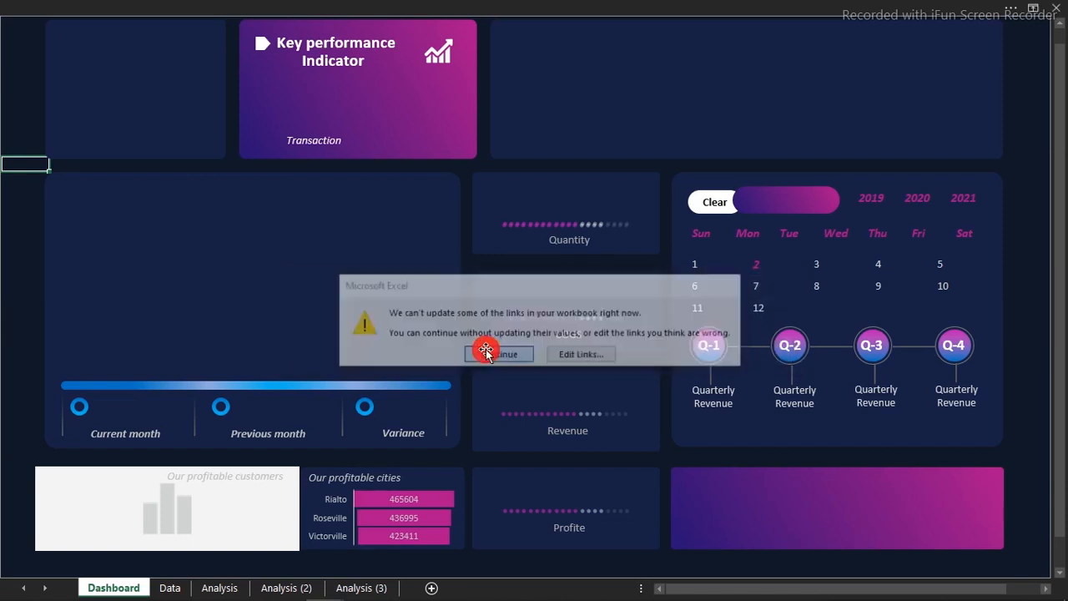
# Duplicate the gradient rectangle below the quarterly revenue card and give the copy a solid dark navy fill.
pyautogui.click(825, 514)
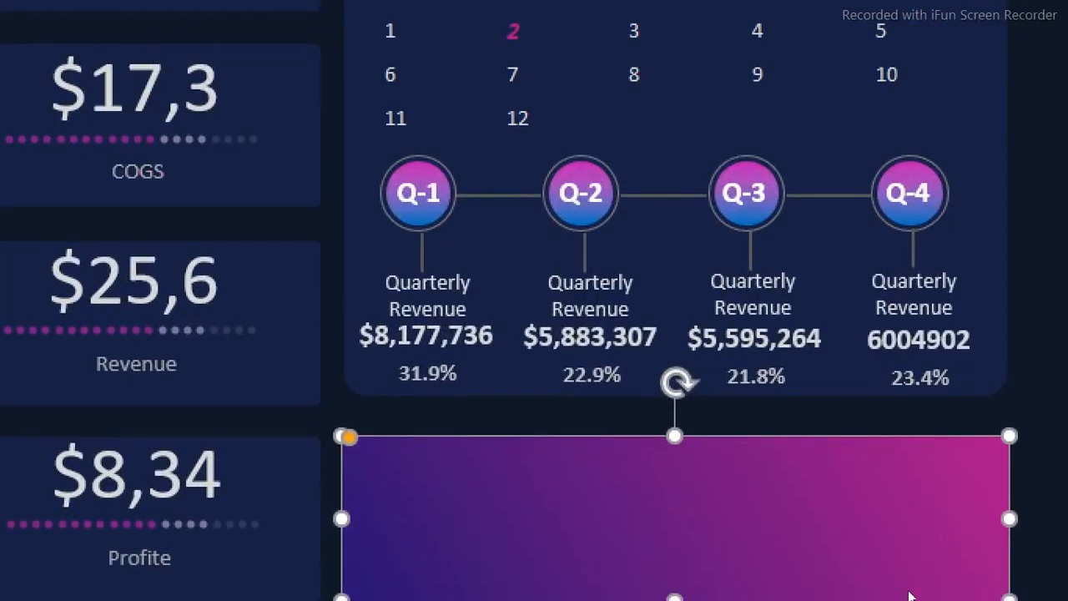
pyautogui.hotkey('ctrl', 'd')
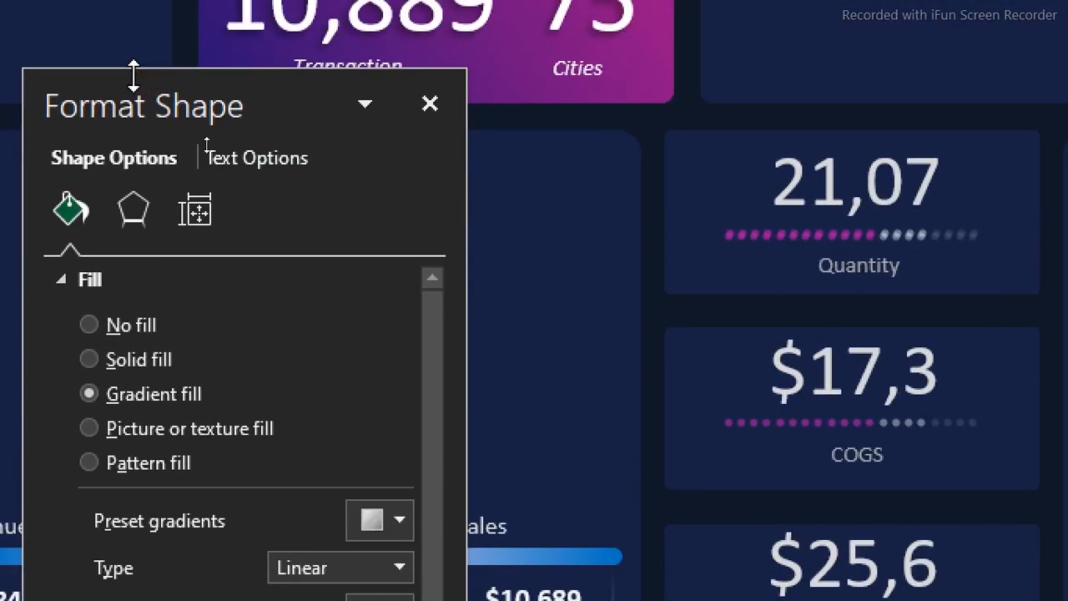
pyautogui.moveTo(133, 98); pyautogui.dragTo(806, 366)
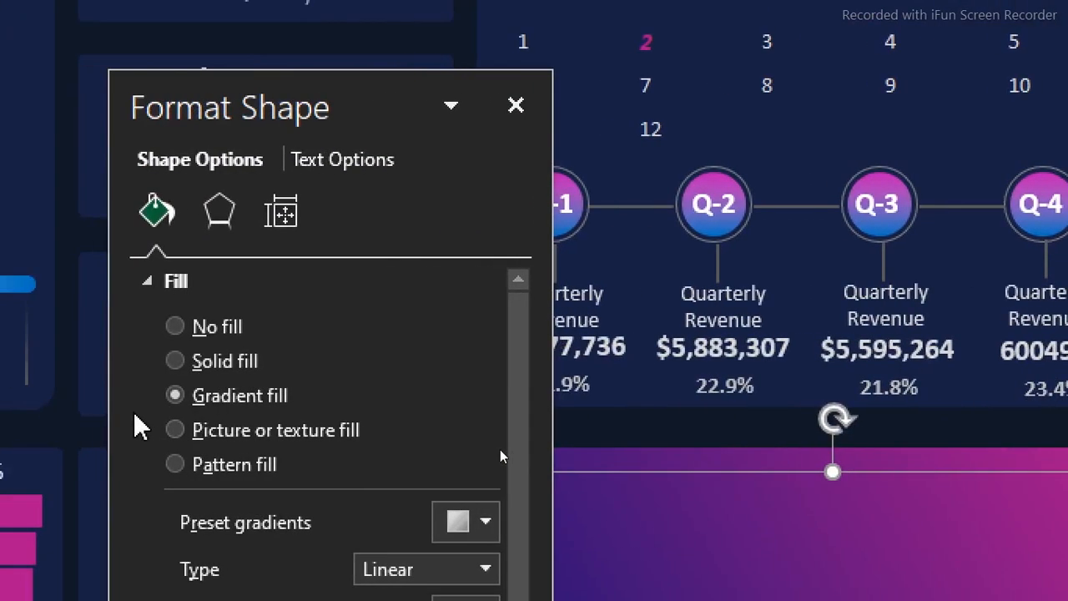
pyautogui.click(203, 367)
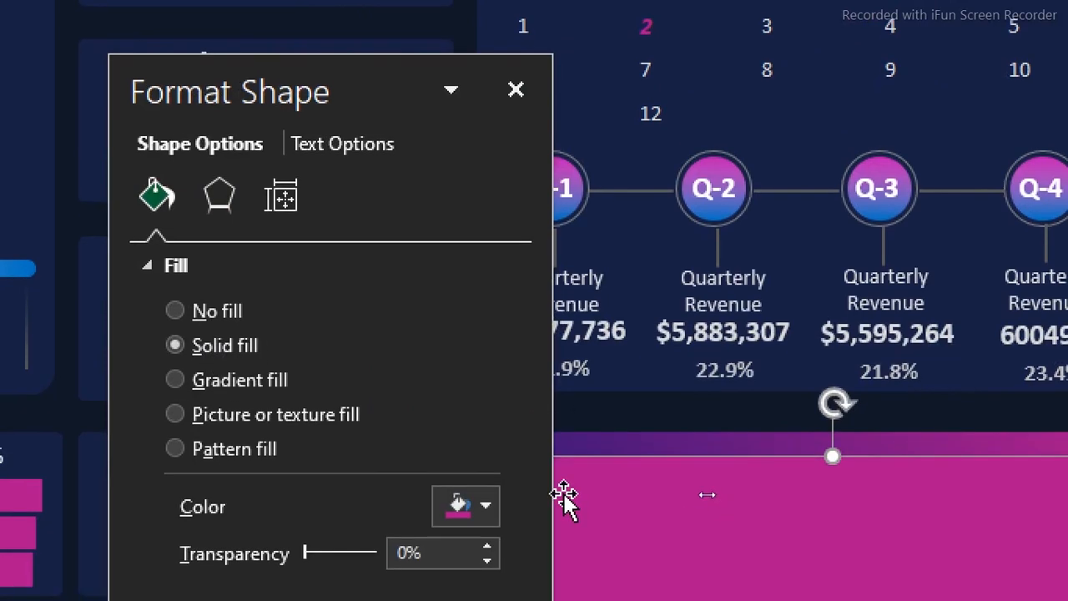
pyautogui.click(488, 506)
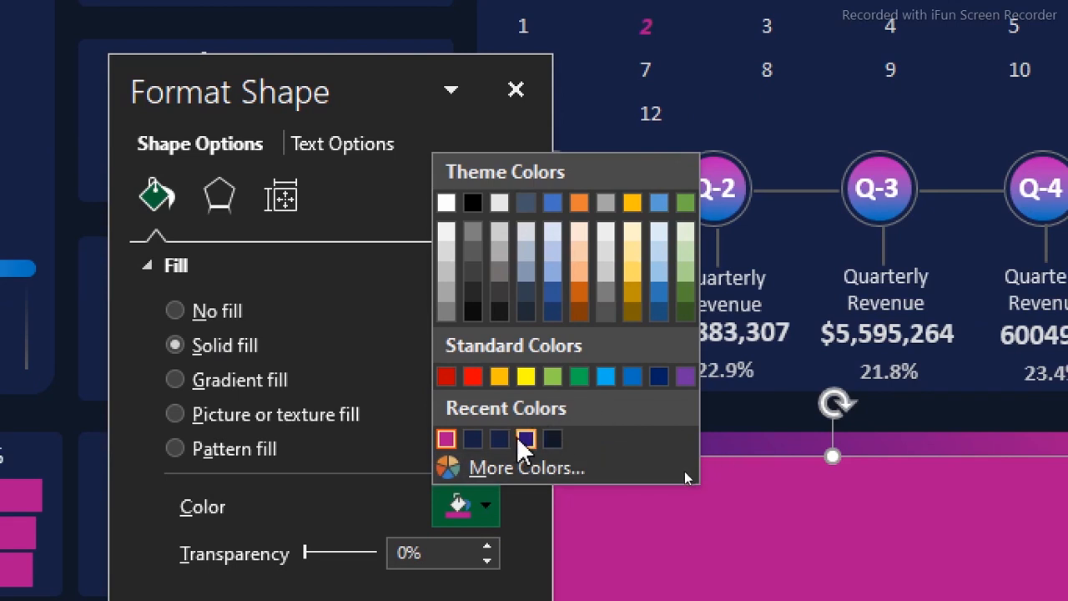
pyautogui.click(473, 440)
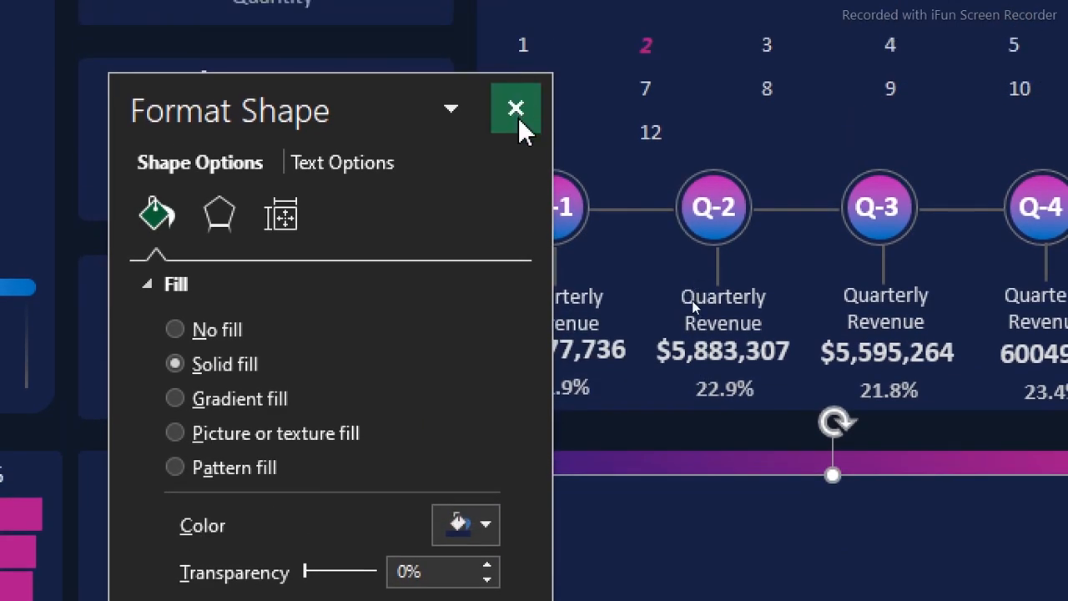
pyautogui.click(516, 109)
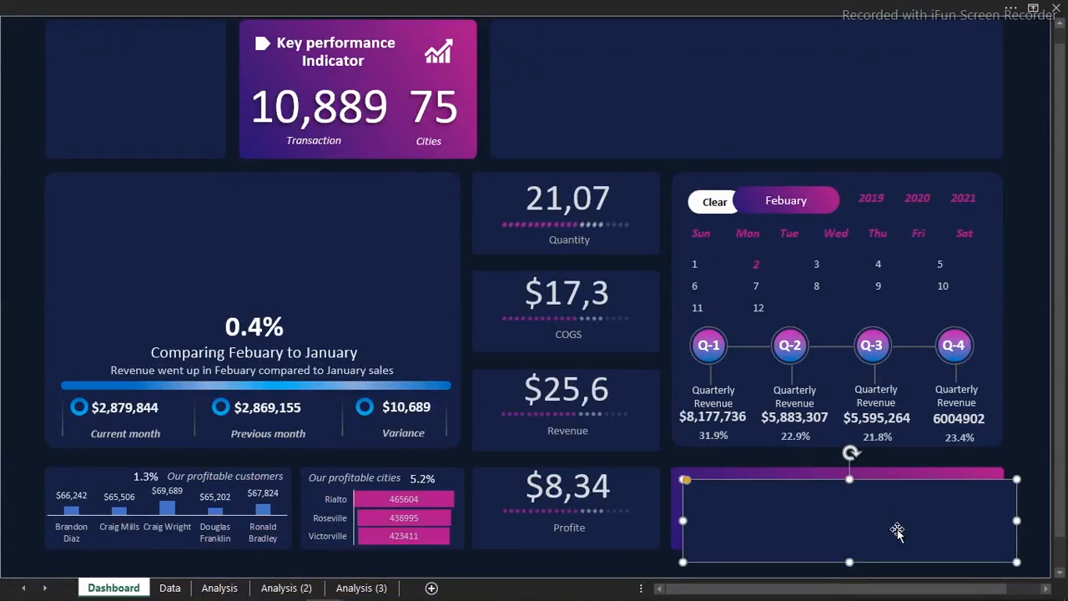
# Copy the full description text above the About banner in the finished dashboard workbook and return to Youtube lesson.xlsm.
pyautogui.moveTo(467, 598)
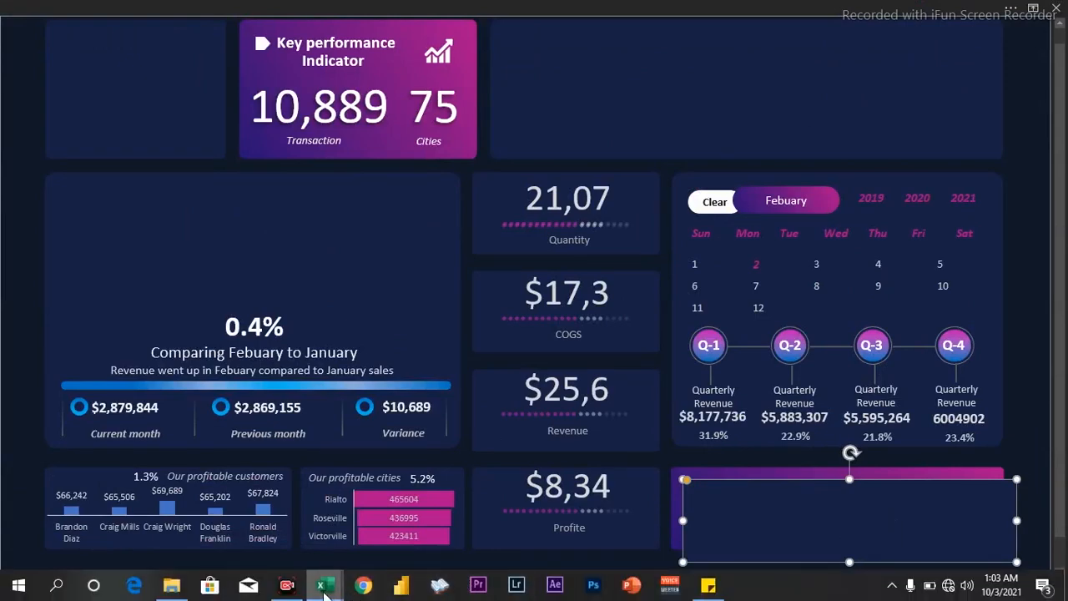
pyautogui.moveTo(325, 588)
pyautogui.click(242, 516)
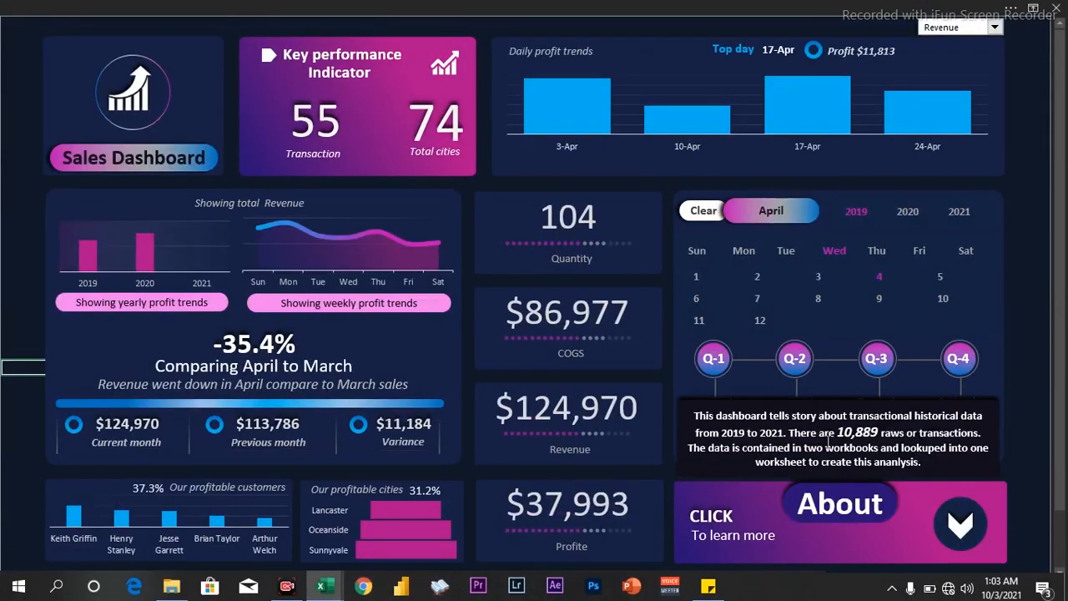
pyautogui.click(925, 461)
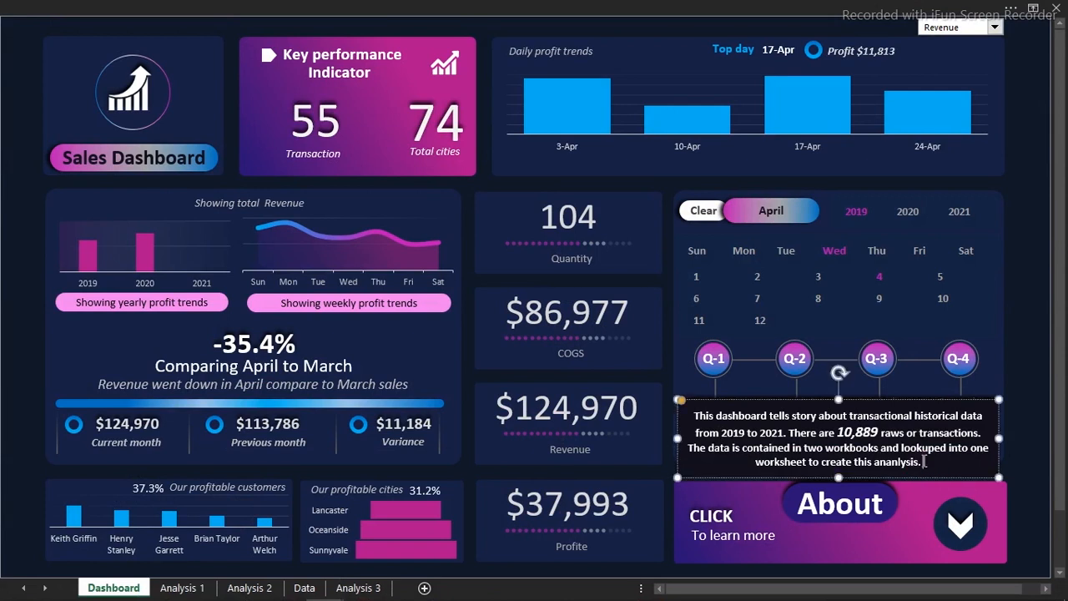
pyautogui.moveTo(922, 462); pyautogui.dragTo(608, 409)
pyautogui.hotkey('ctrl', 'c')
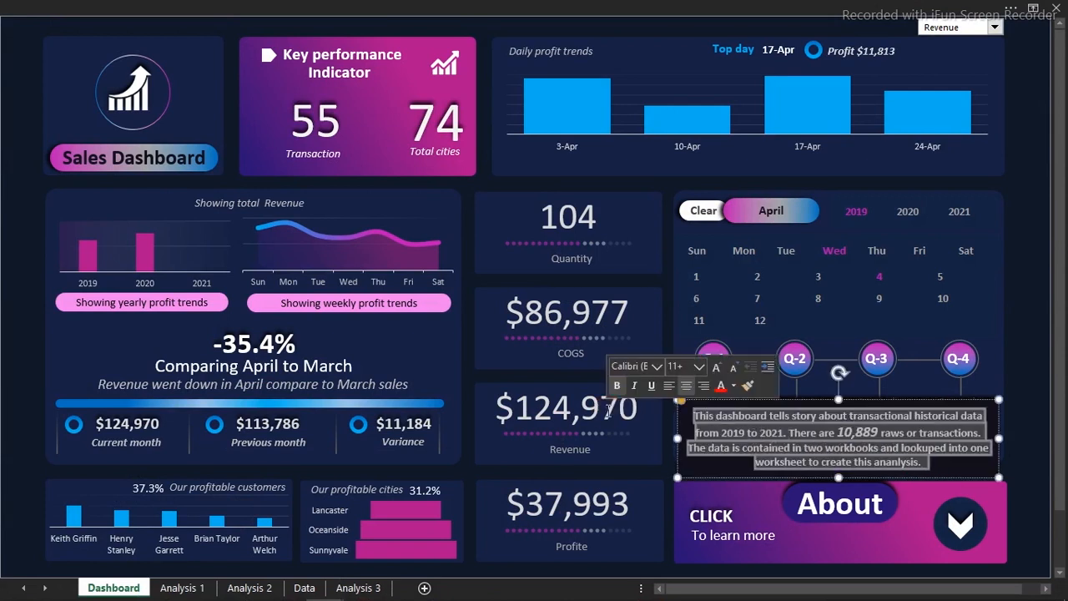
pyautogui.moveTo(238, 594)
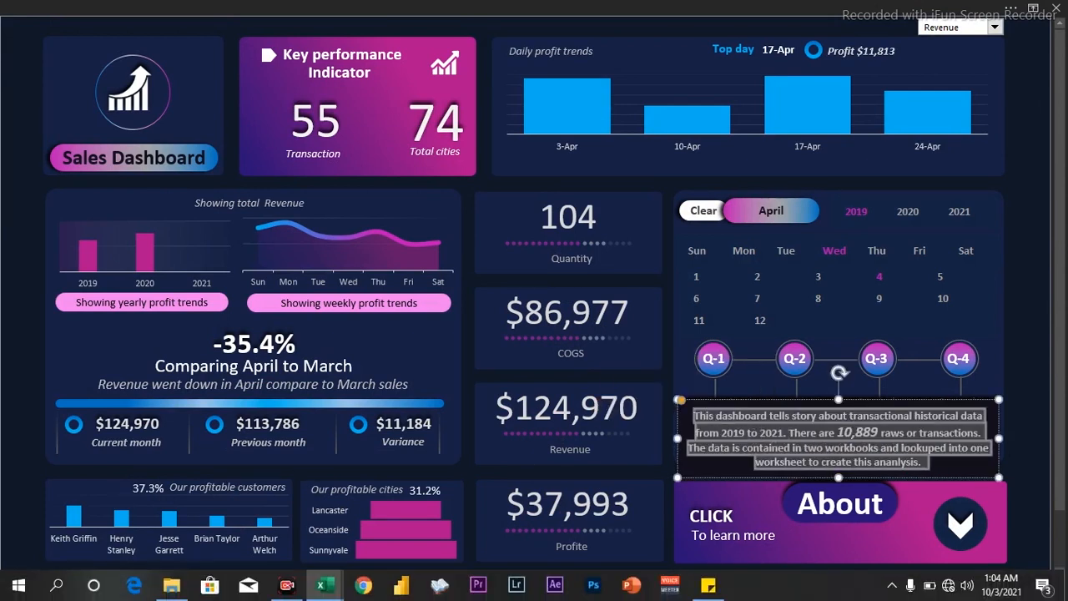
pyautogui.moveTo(325, 590)
pyautogui.click(382, 542)
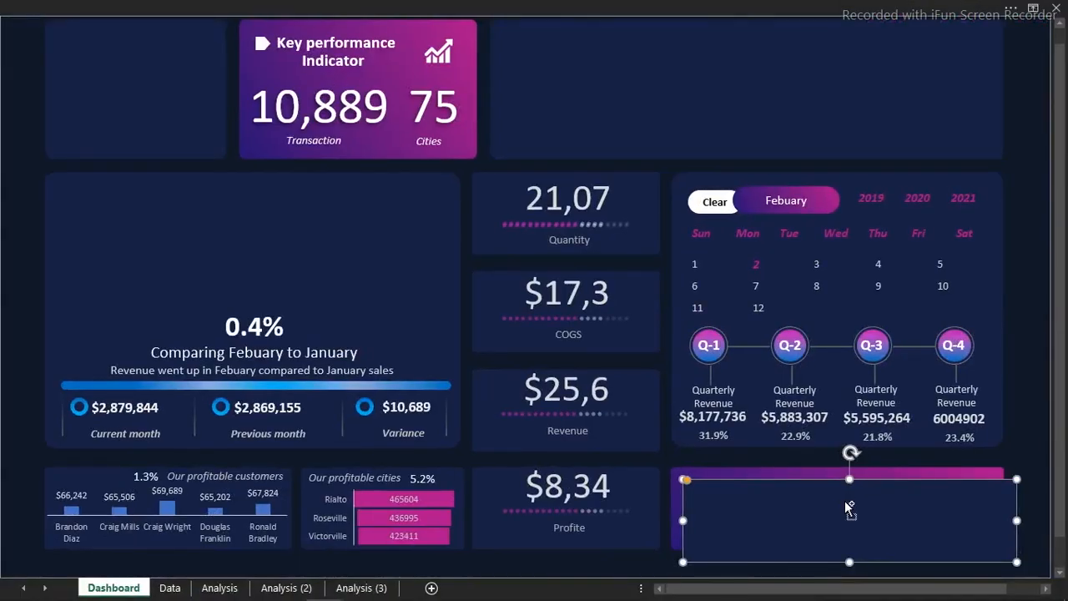
pyautogui.hotkey('ctrl', 'v')
pyautogui.moveTo(845, 501); pyautogui.dragTo(524, 388)
pyautogui.press('Delete')
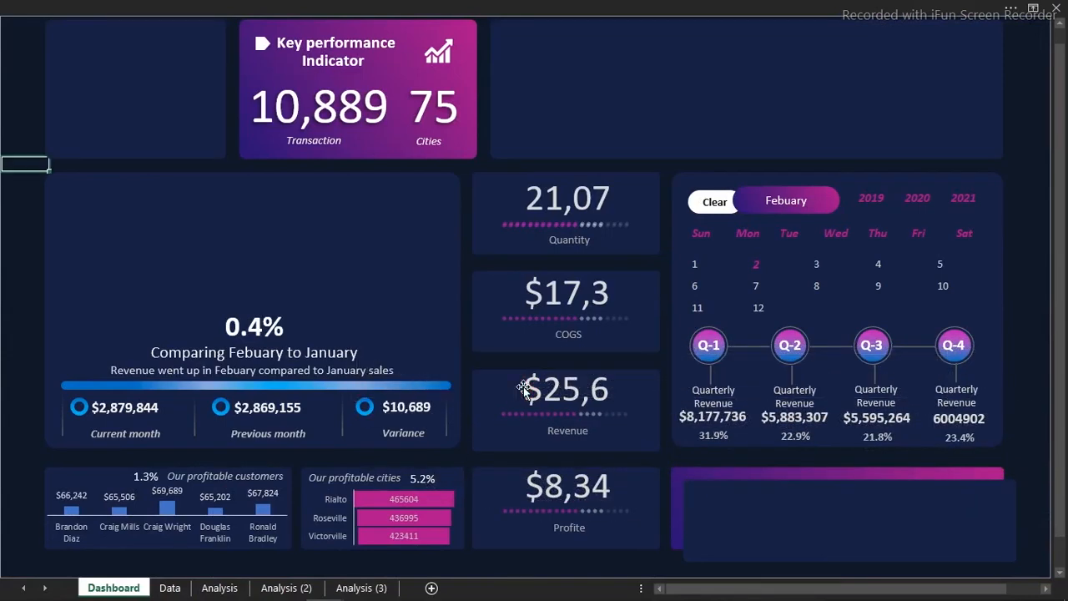
# Paste the copied dashboard description inside the navy rectangle, leaving no extra characters before "This dashboard tells story".
pyautogui.click(722, 505)
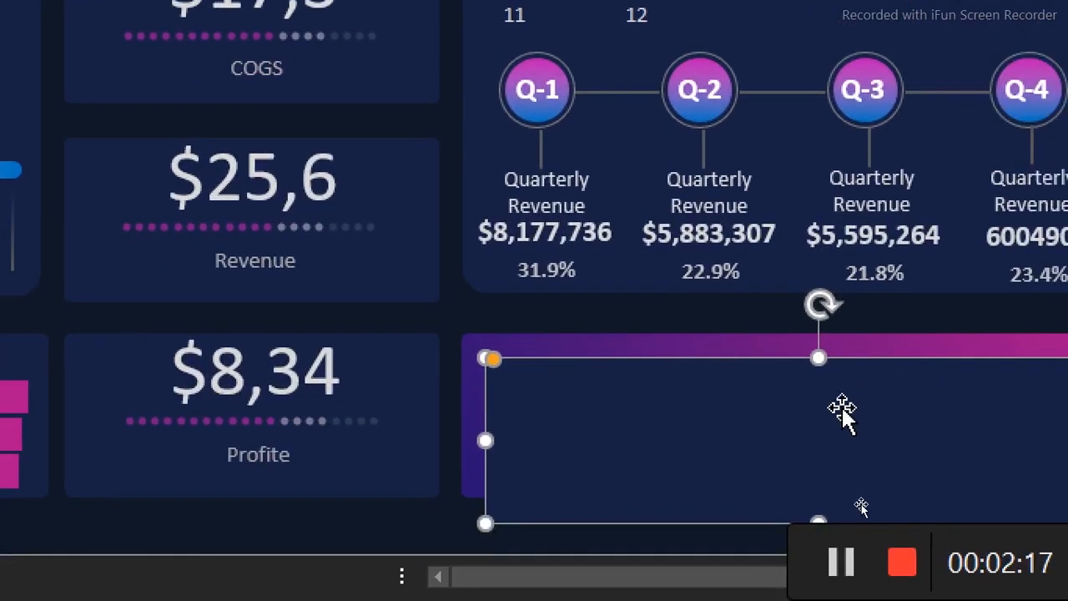
pyautogui.write('g')
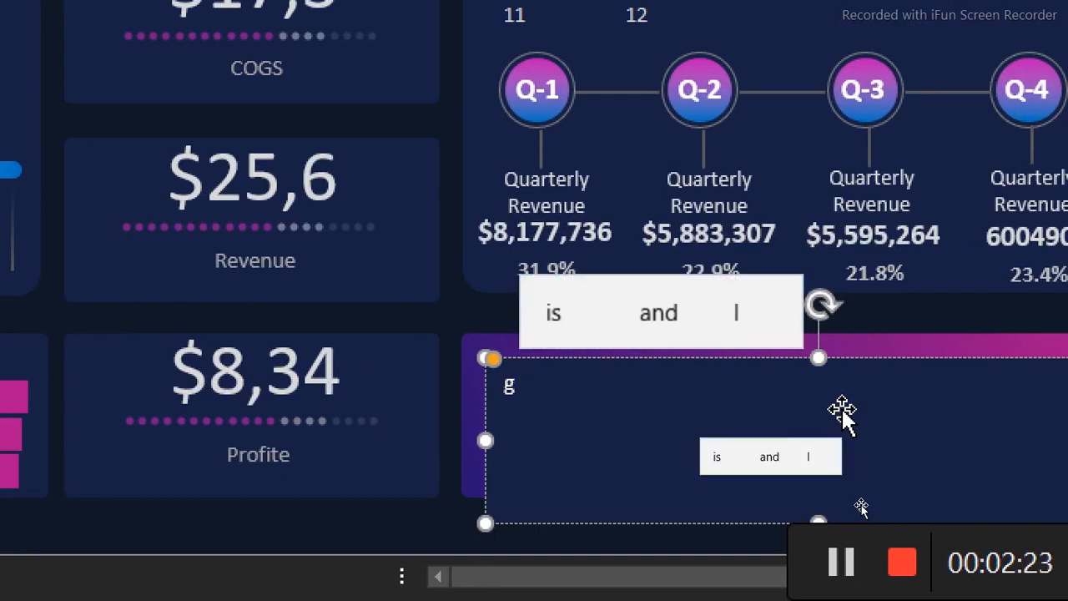
pyautogui.hotkey('ctrl', 'v')
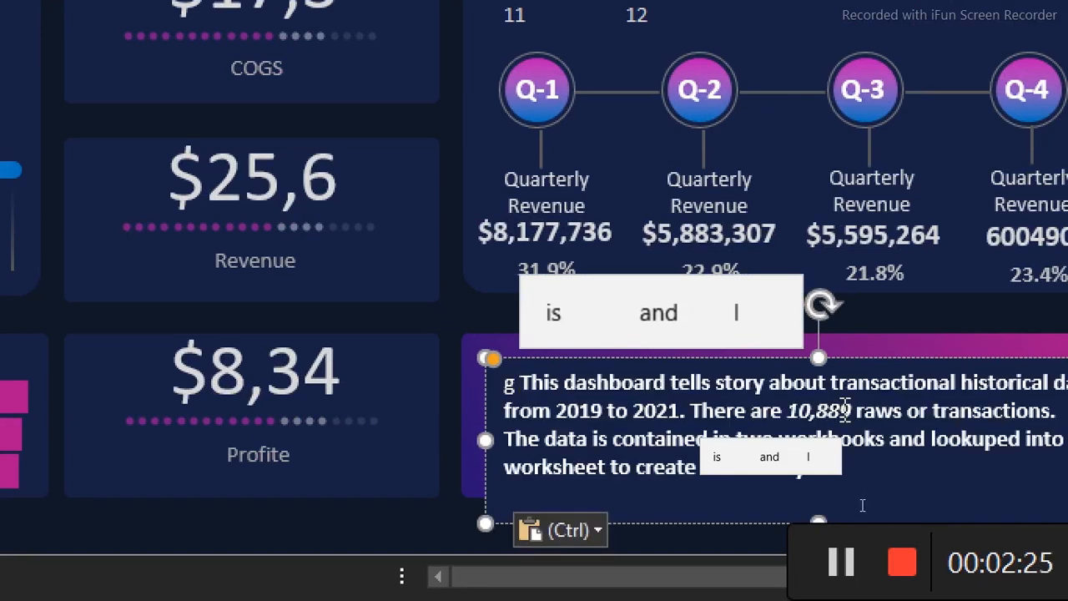
pyautogui.click(530, 380)
pyautogui.press('BackSpace')
pyautogui.press('BackSpace')
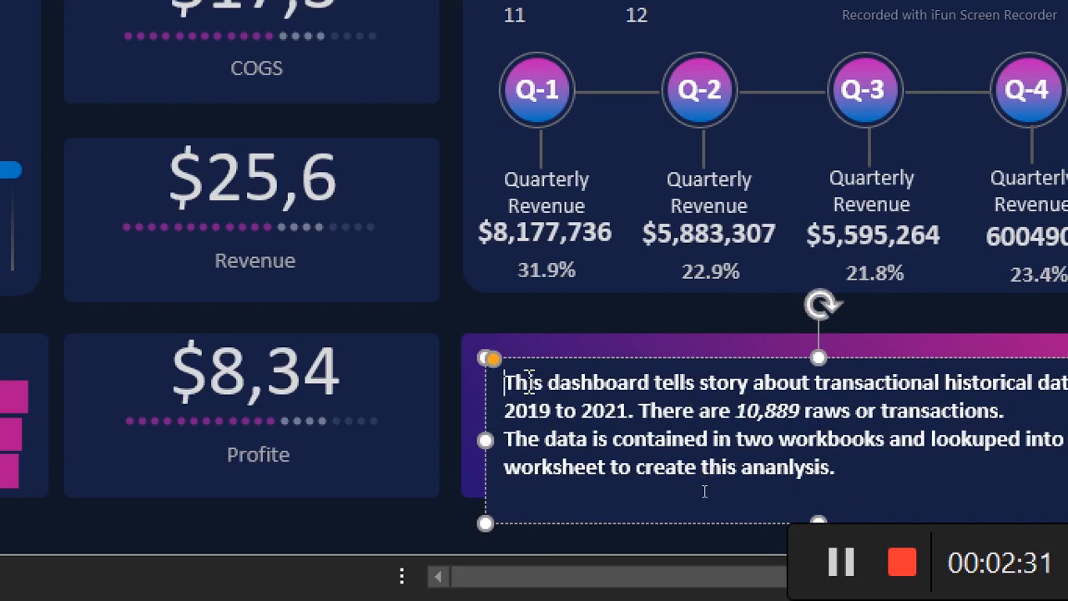
# Center the description horizontally and vertically in its navy rectangle, and move the rectangle just above the gradient banner.
pyautogui.click(597, 360)
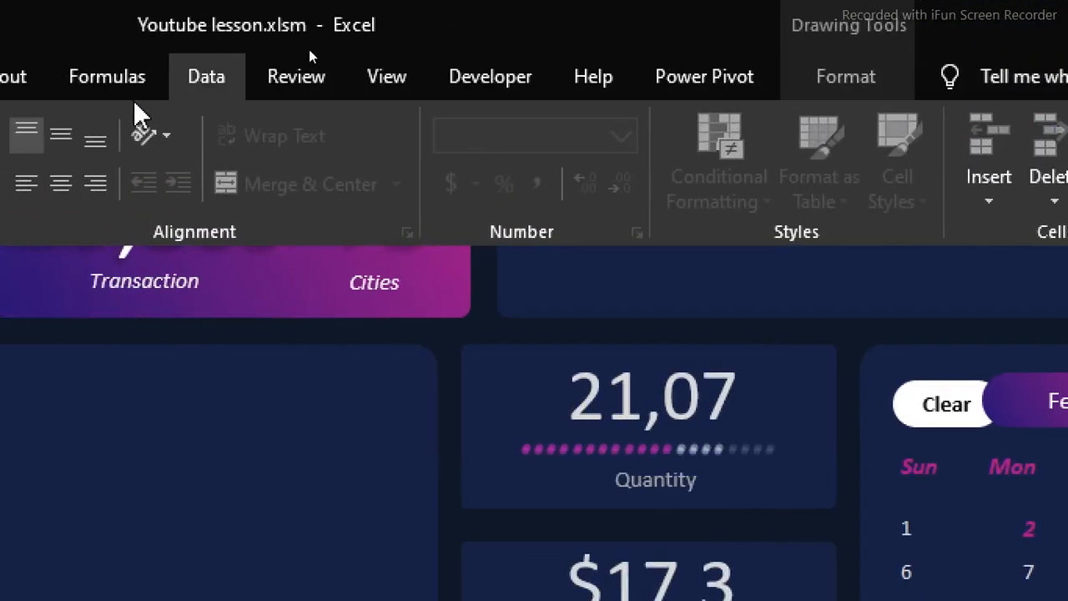
pyautogui.click(60, 183)
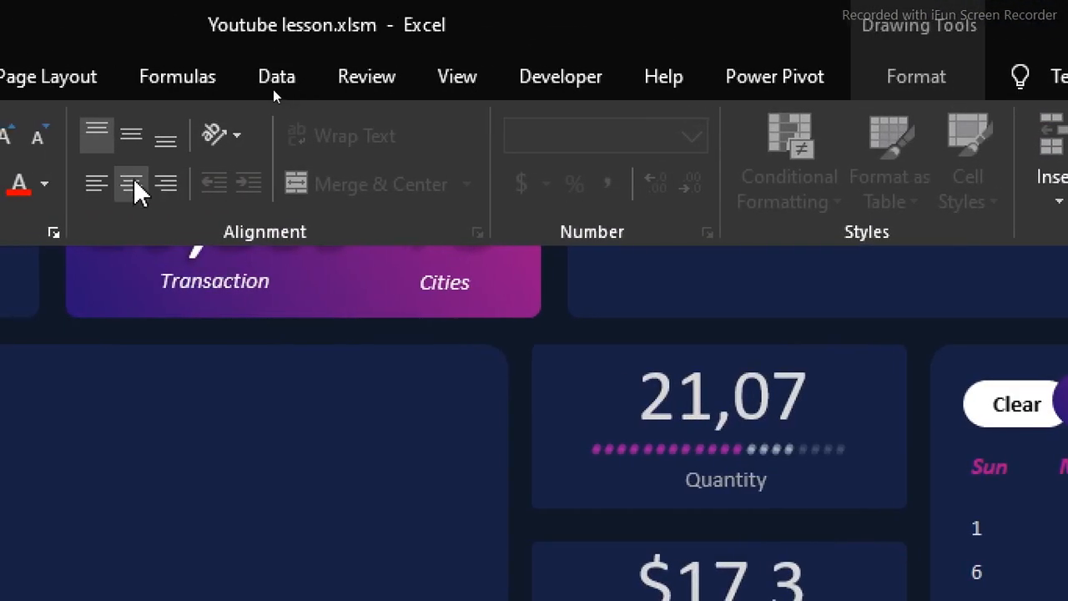
pyautogui.click(134, 139)
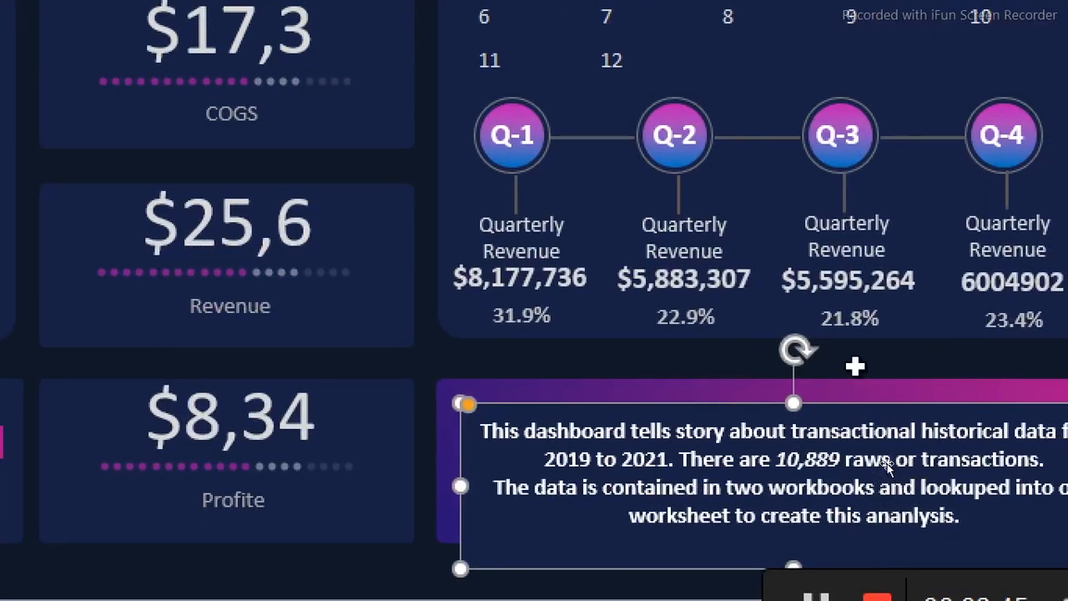
pyautogui.moveTo(872, 405); pyautogui.dragTo(809, 207)
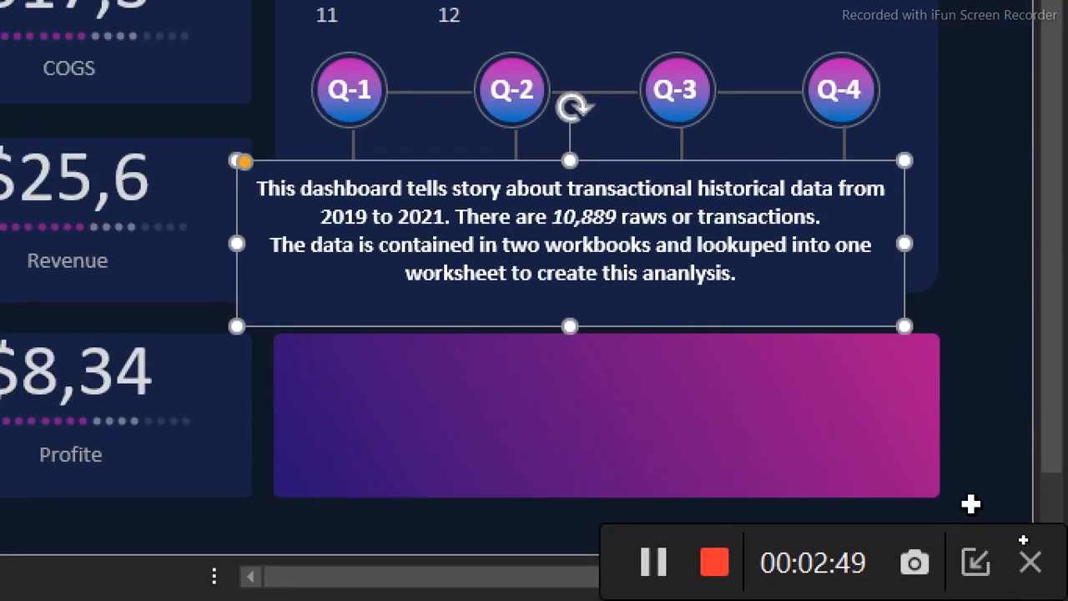
pyautogui.click(985, 383)
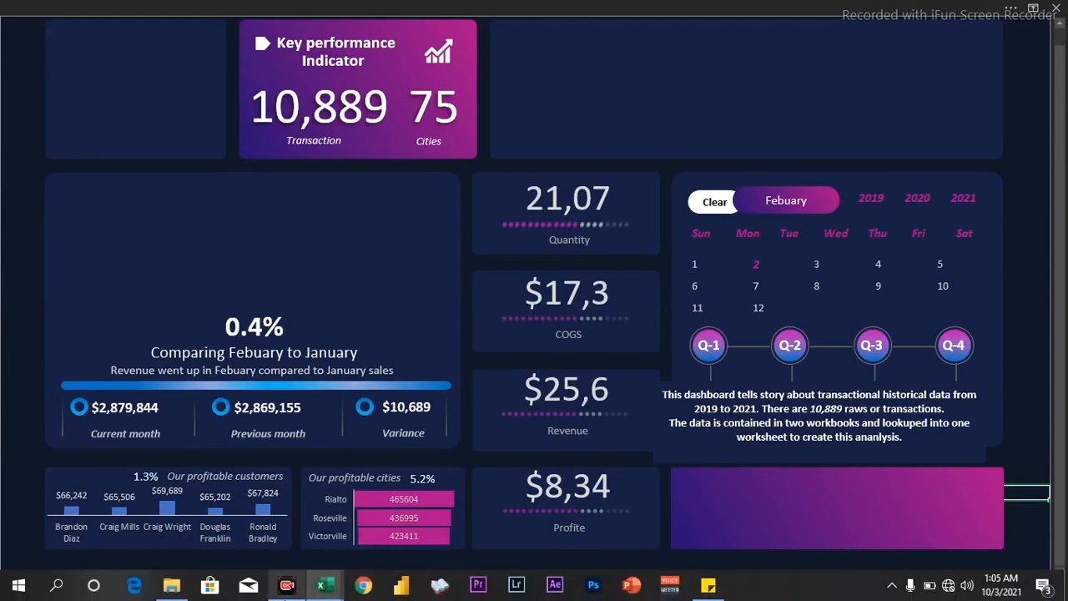
# Examine the colour palette picture and its colour codes below the finished dashboard, and return to Youtube lesson.xlsm.
pyautogui.moveTo(322, 582)
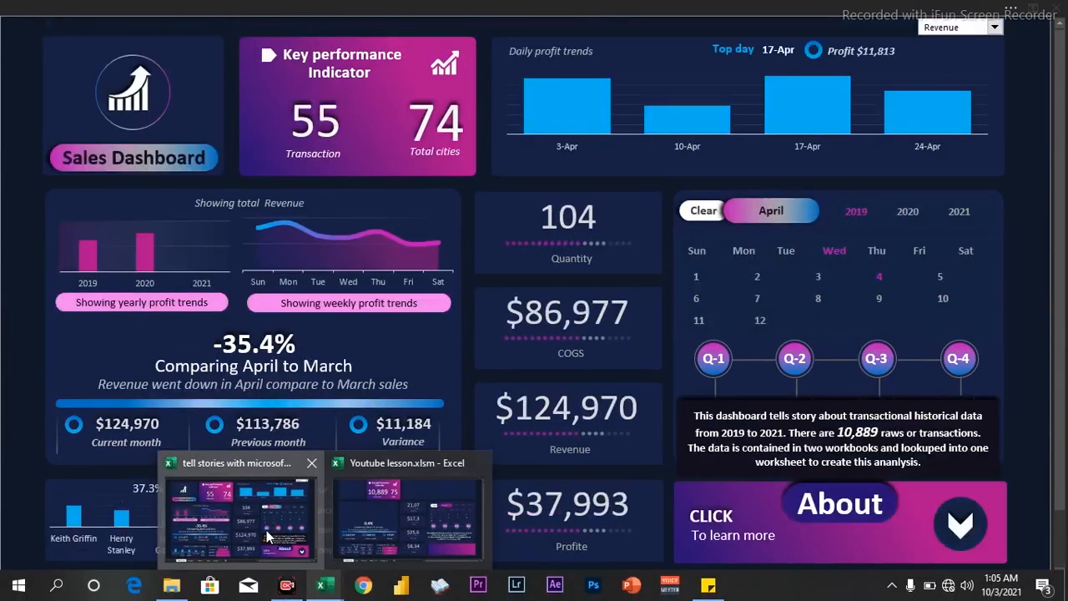
pyautogui.click(267, 537)
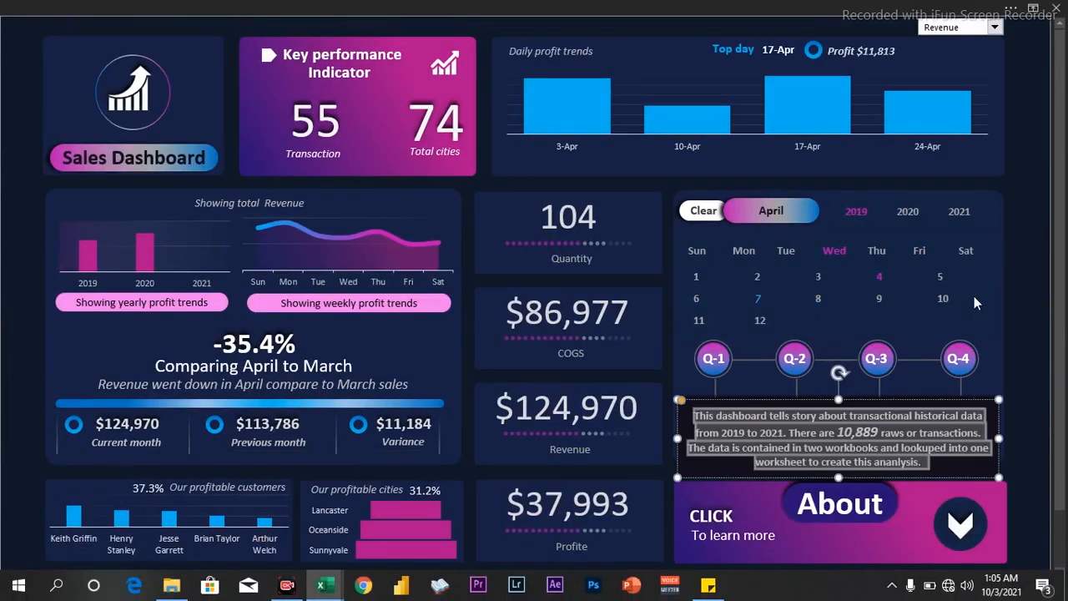
pyautogui.moveTo(1060, 355); pyautogui.dragTo(1066, 528)
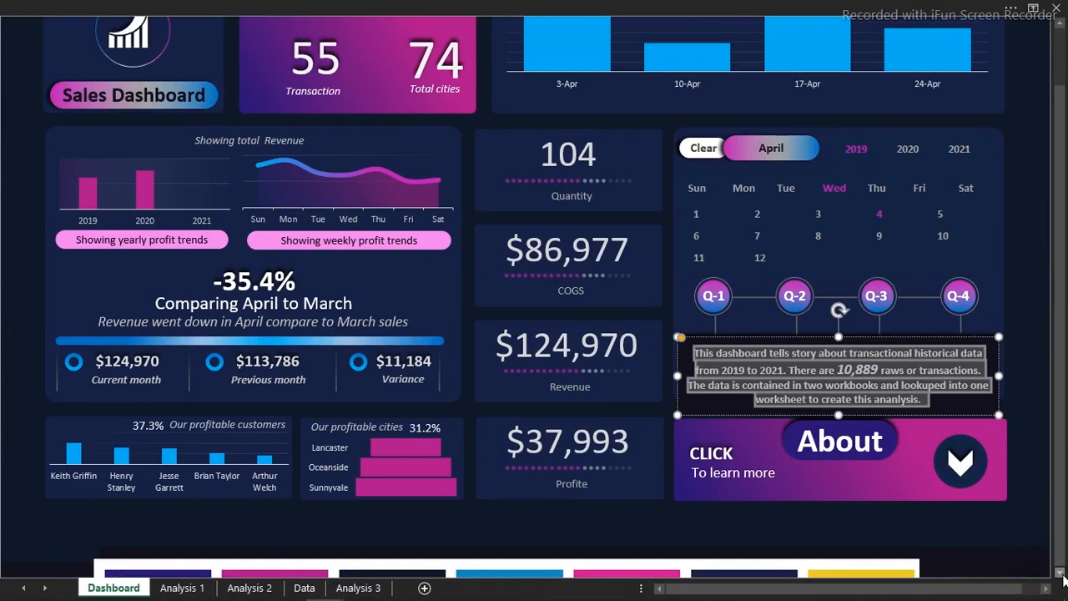
pyautogui.scroll(-3, 994, 576)
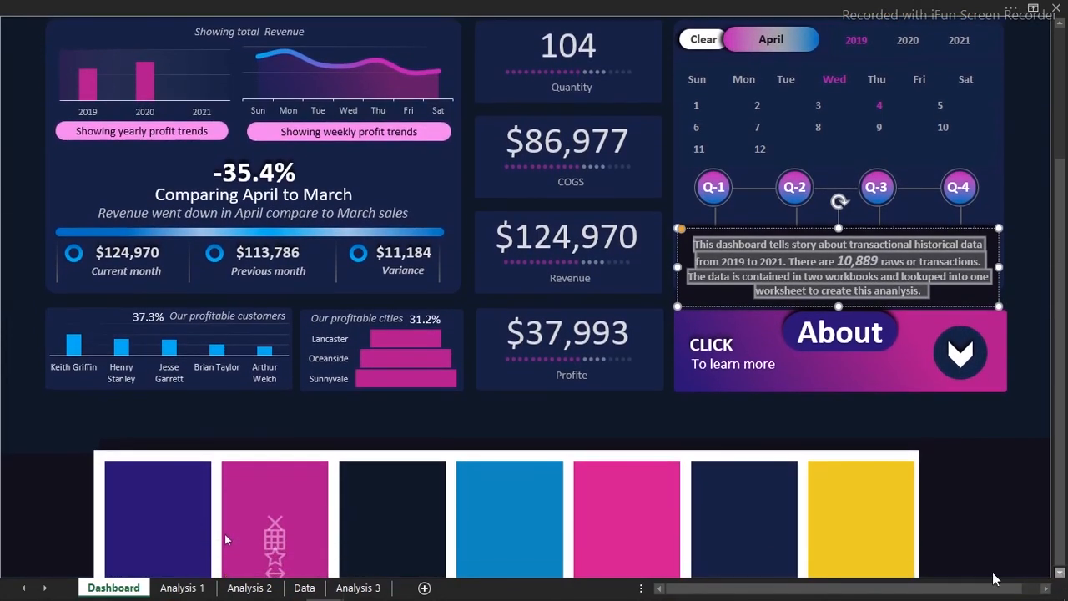
pyautogui.click(770, 533)
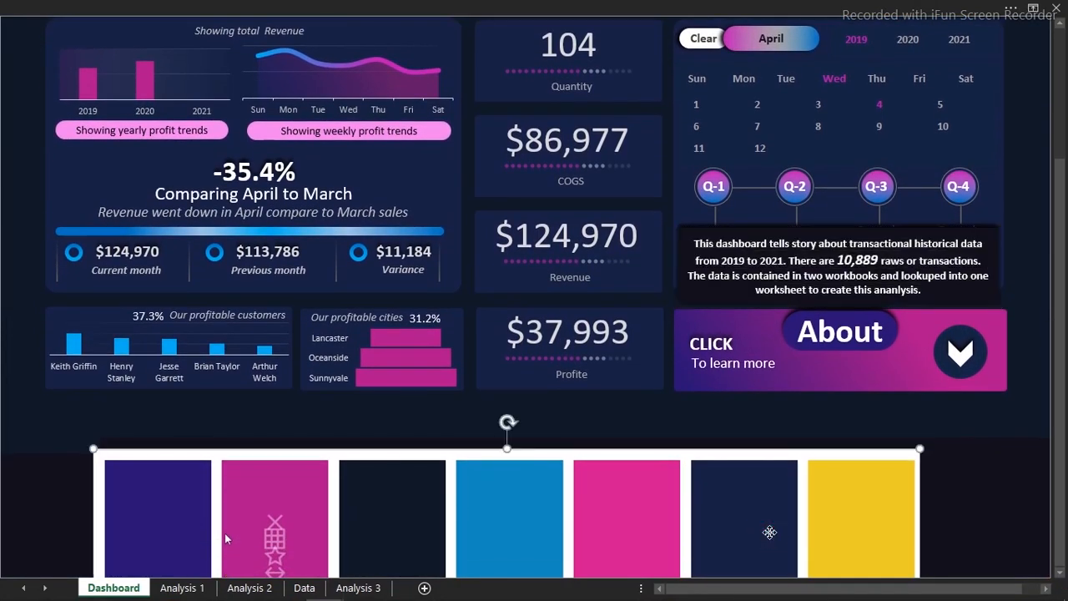
pyautogui.moveTo(706, 494); pyautogui.dragTo(663, 284)
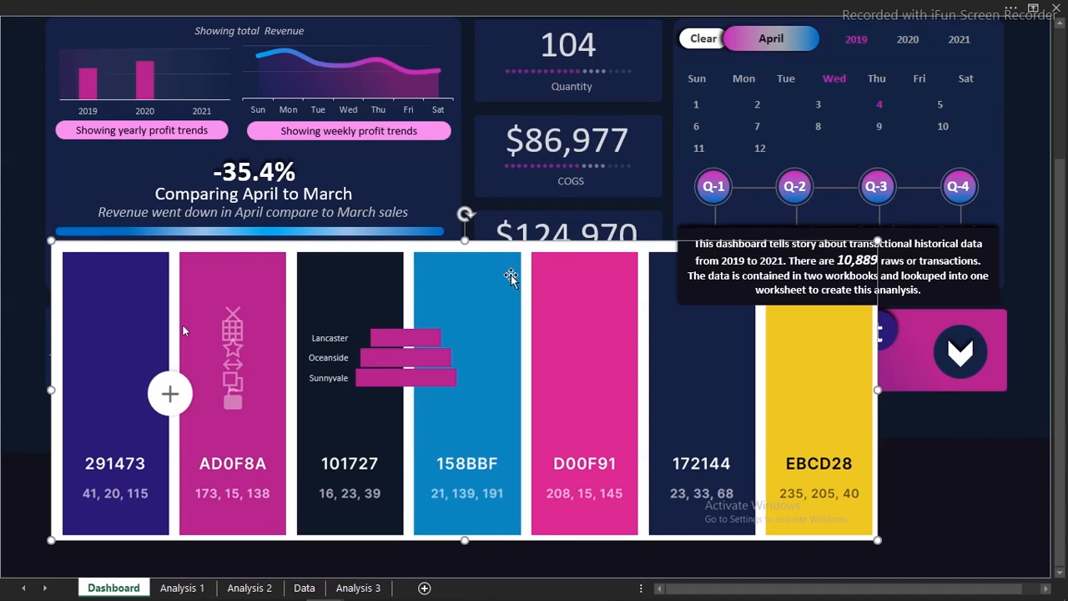
pyautogui.moveTo(502, 524); pyautogui.dragTo(518, 538)
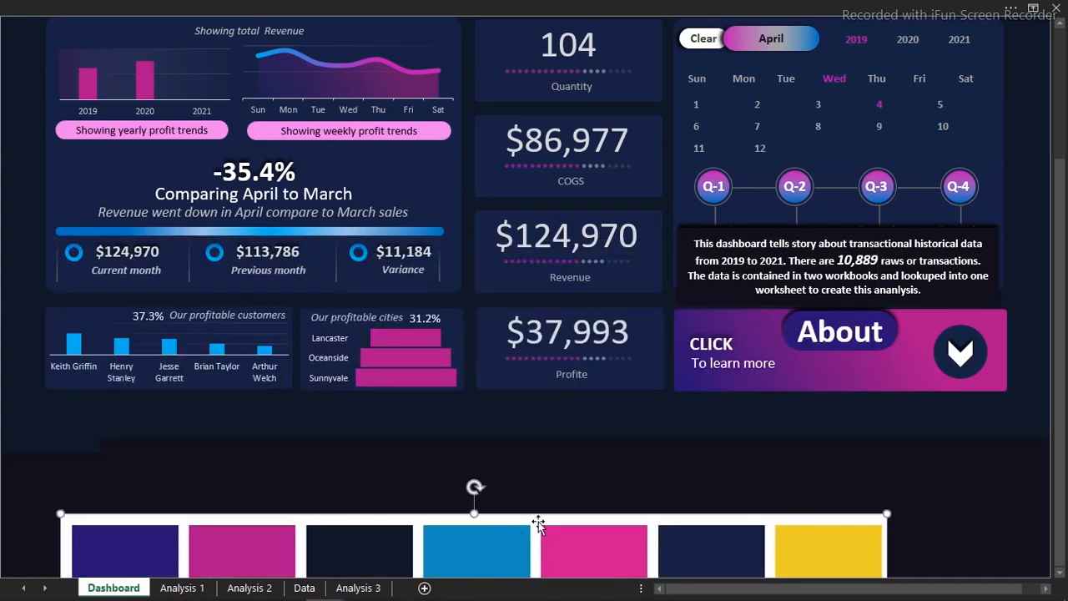
pyautogui.scroll(4, 724, 245)
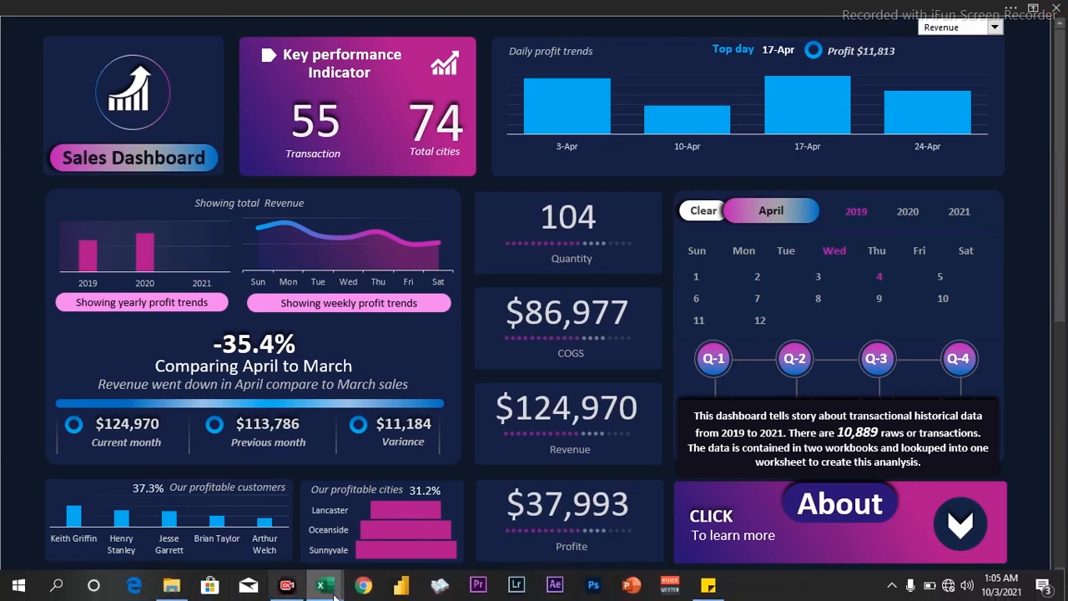
pyautogui.moveTo(325, 585)
pyautogui.click(375, 496)
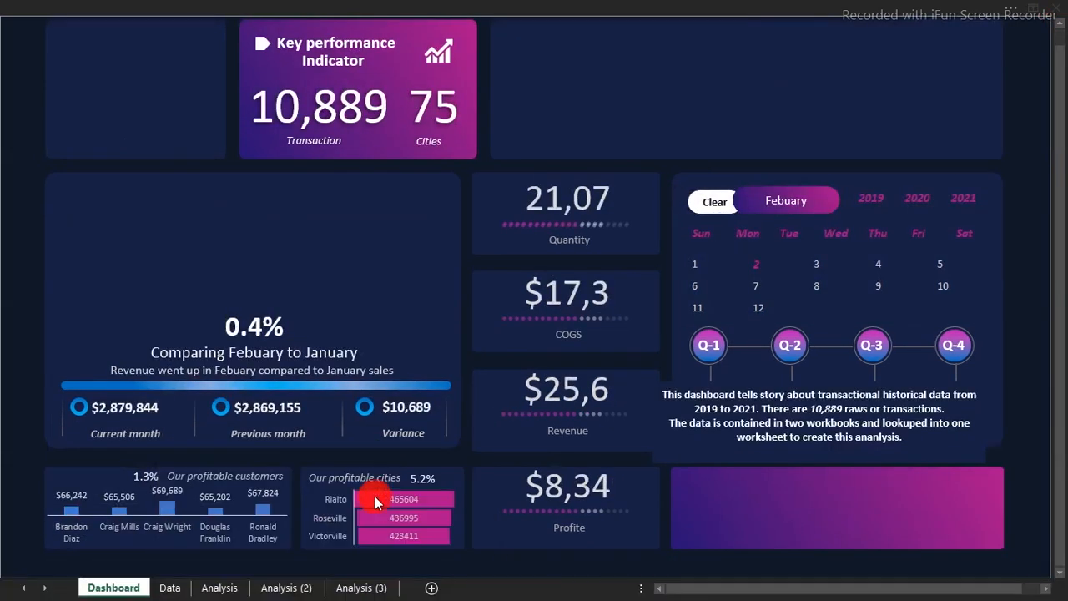
pyautogui.click(968, 414)
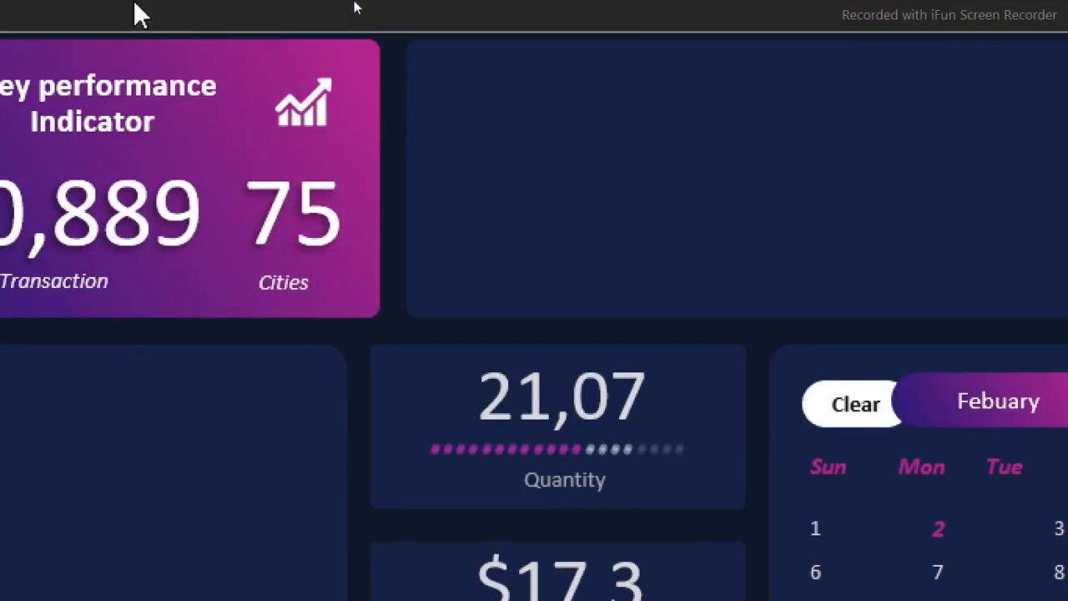
pyautogui.click(138, 13)
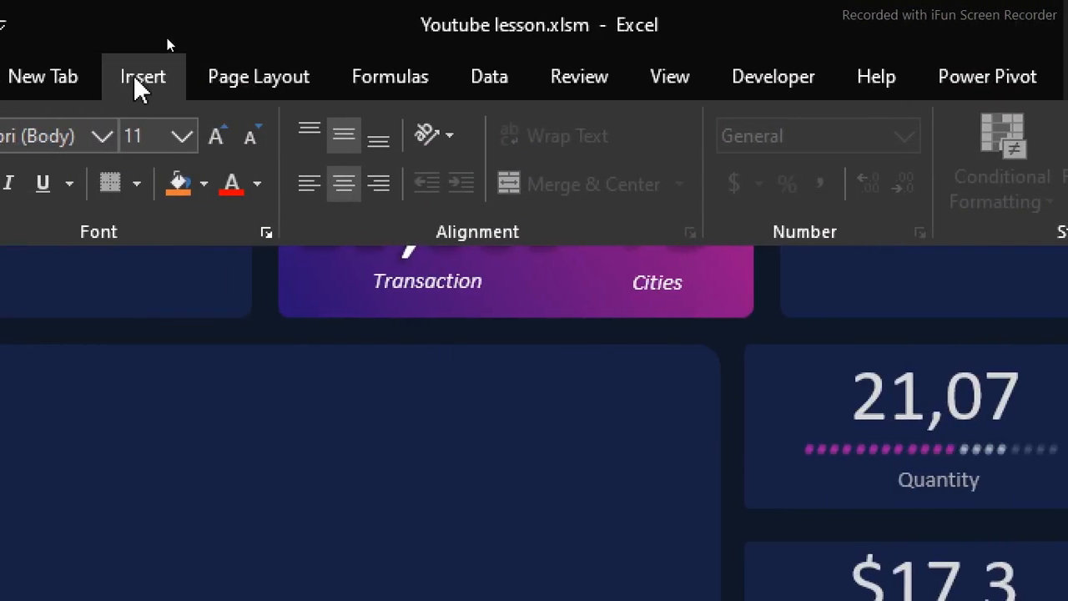
pyautogui.click(65, 78)
pyautogui.click(119, 193)
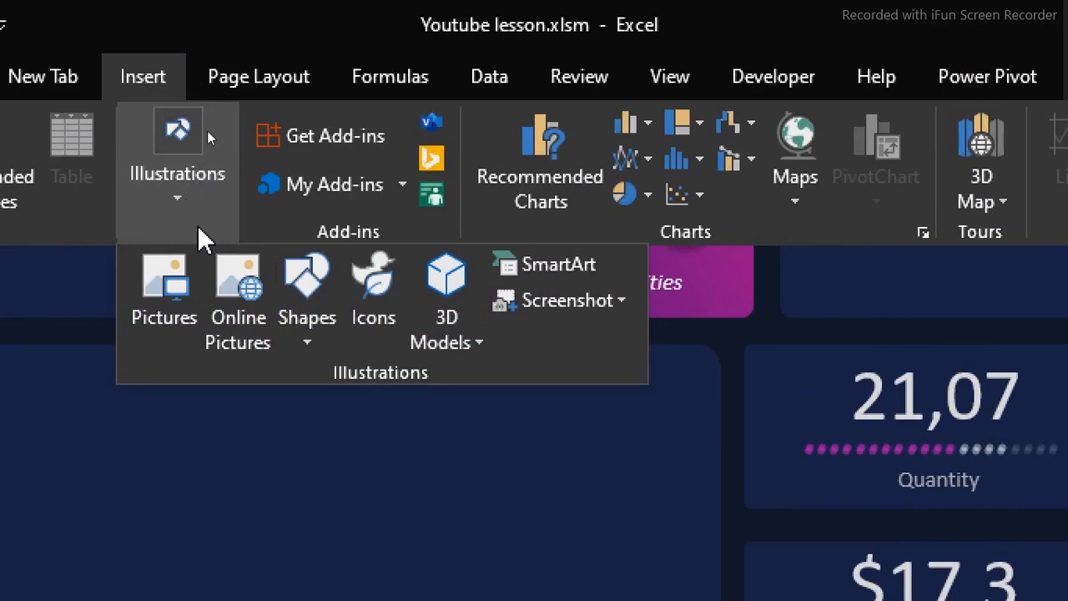
pyautogui.click(330, 333)
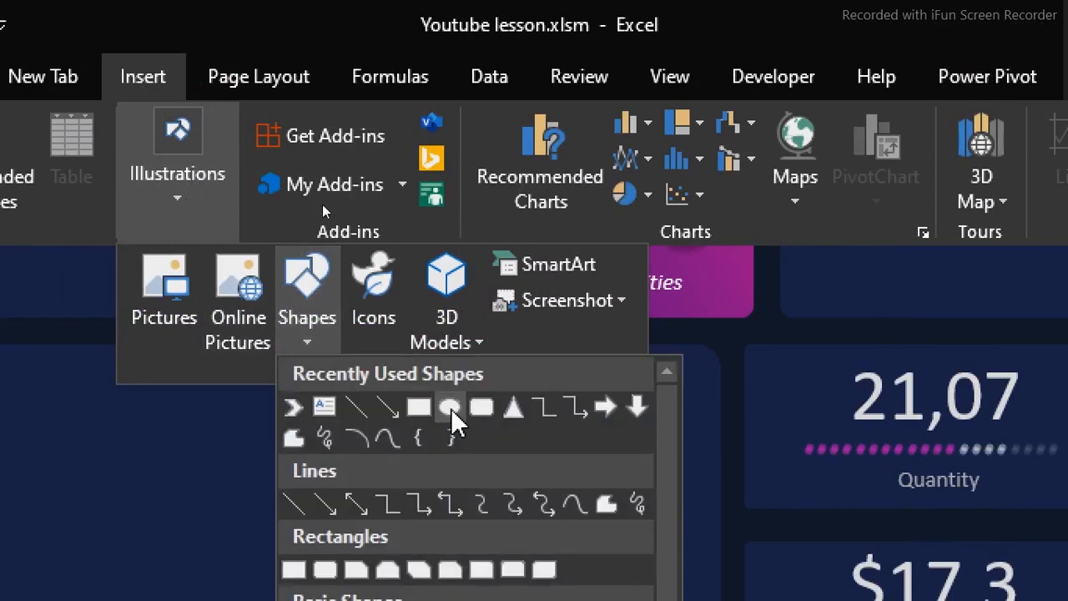
pyautogui.click(449, 407)
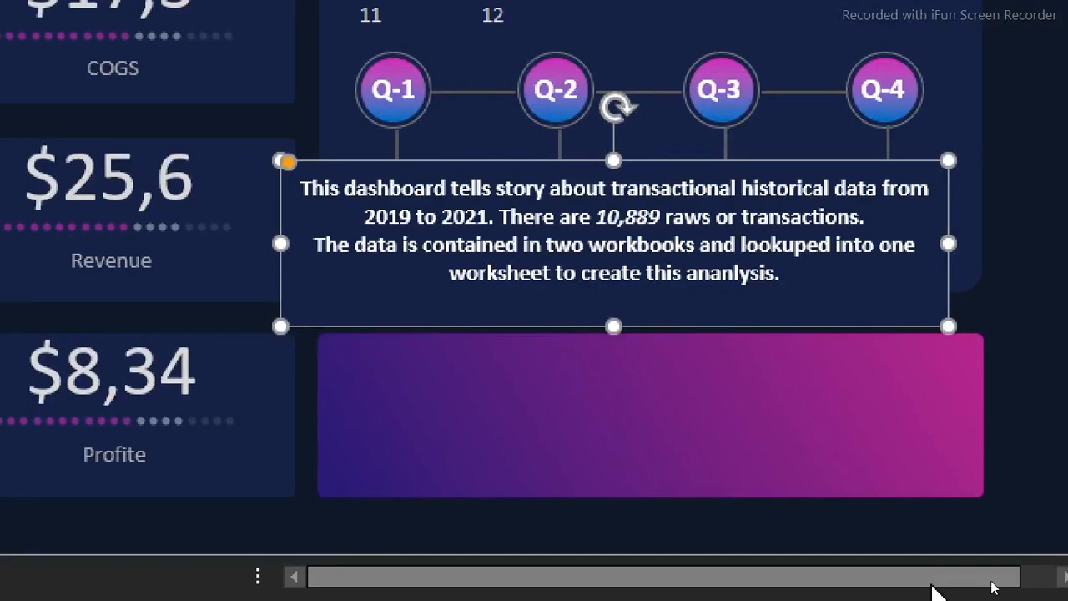
pyautogui.moveTo(814, 370)
pyautogui.mouseDown()
pyautogui.moveTo(873, 436)
pyautogui.moveTo(944, 489)
pyautogui.moveTo(846, 520)
pyautogui.moveTo(971, 477)
pyautogui.moveTo(840, 389)
pyautogui.moveTo(846, 499)
pyautogui.moveTo(924, 469)
pyautogui.mouseUp()
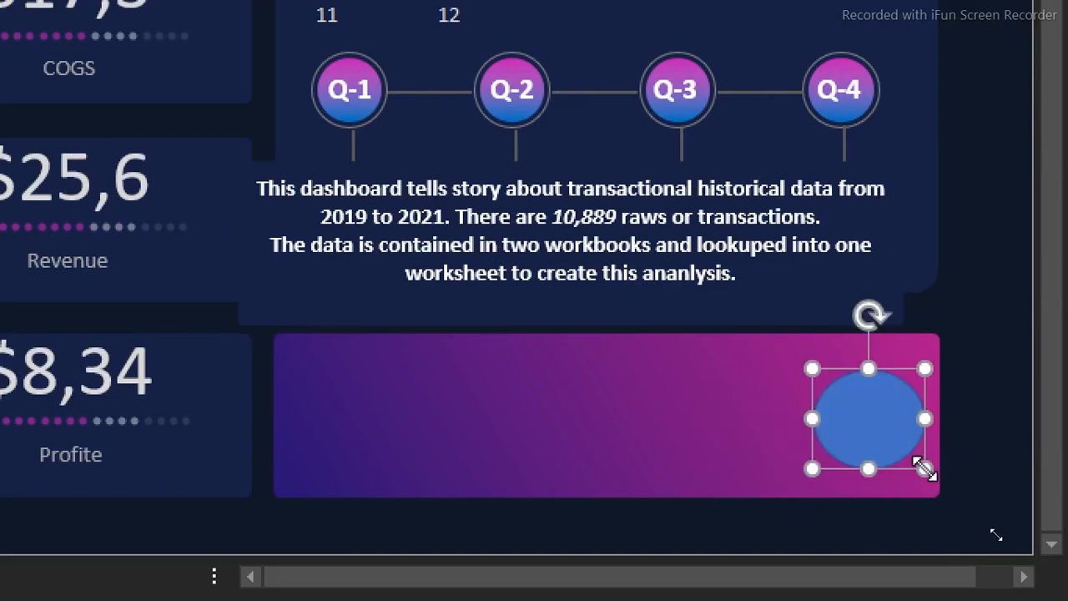
pyautogui.press('Delete')
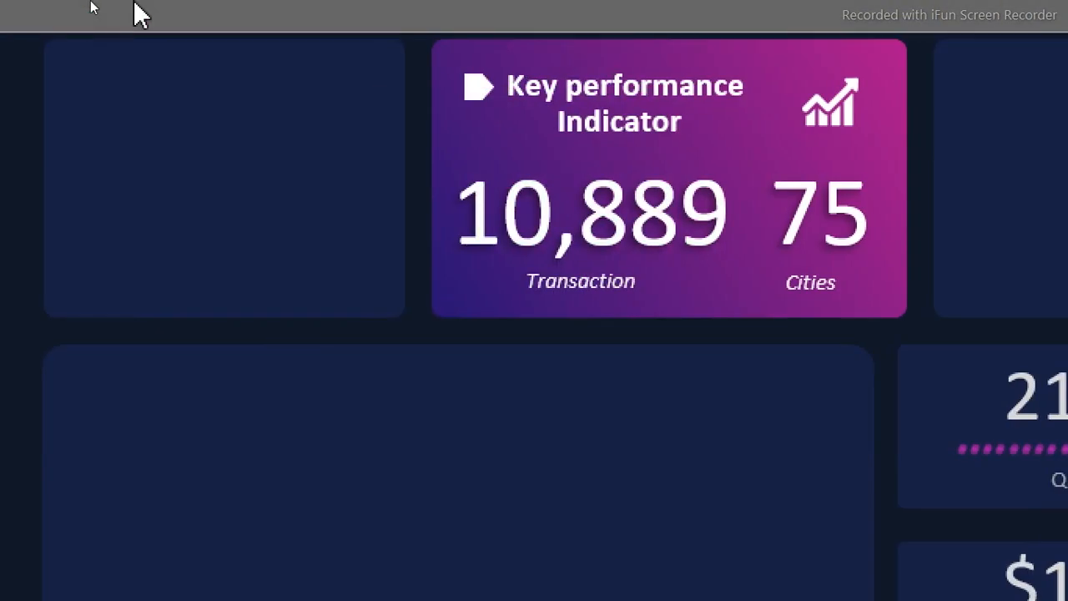
# Draw a circle near the right end of the gradient banner and center it vertically within the banner.
pyautogui.click(160, 2)
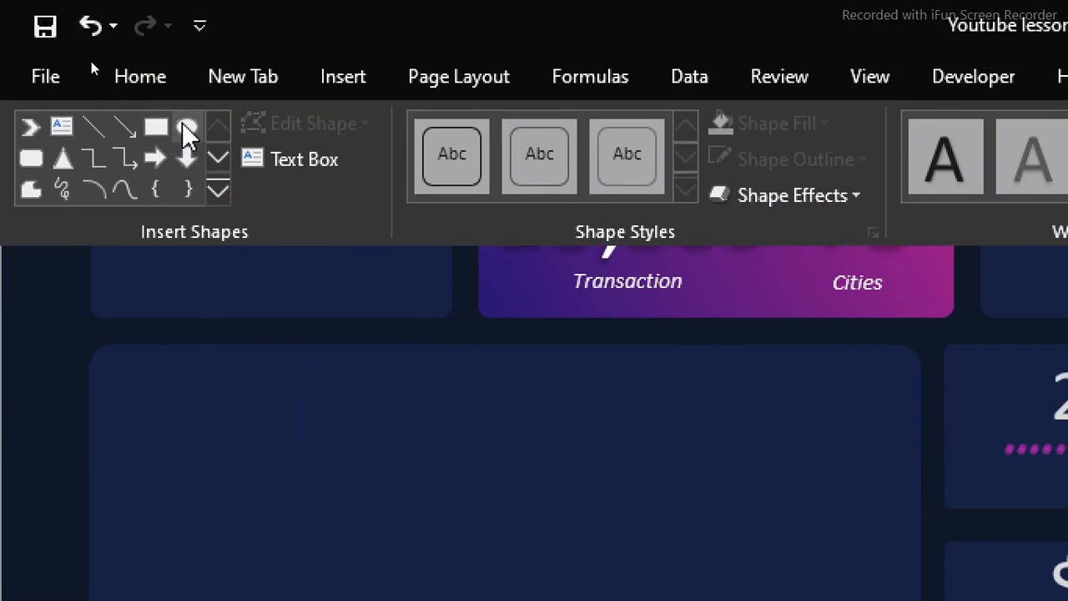
pyautogui.click(184, 125)
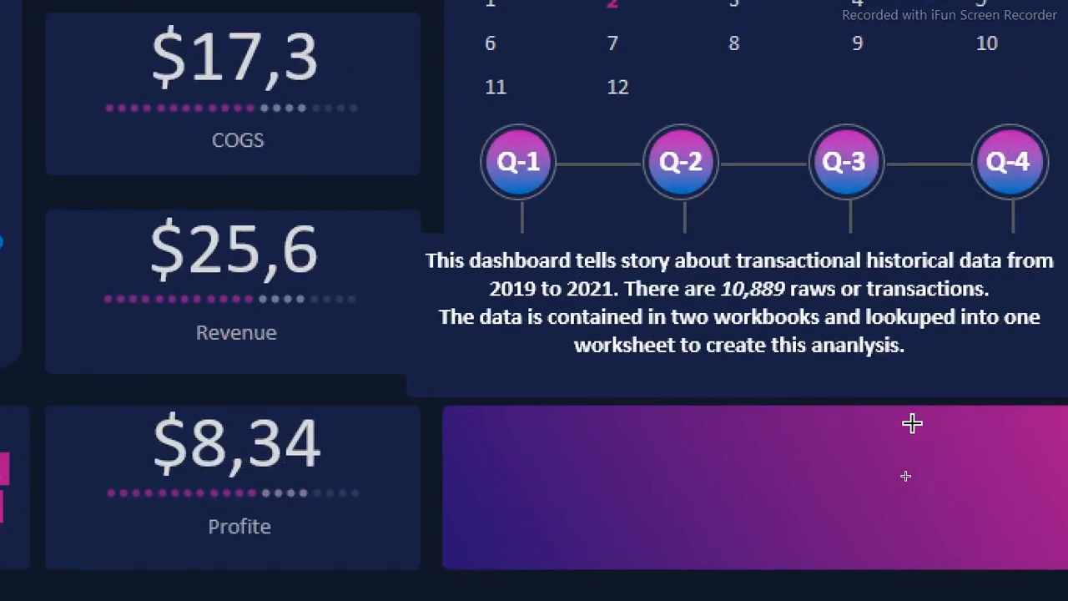
pyautogui.moveTo(875, 462); pyautogui.dragTo(962, 556)
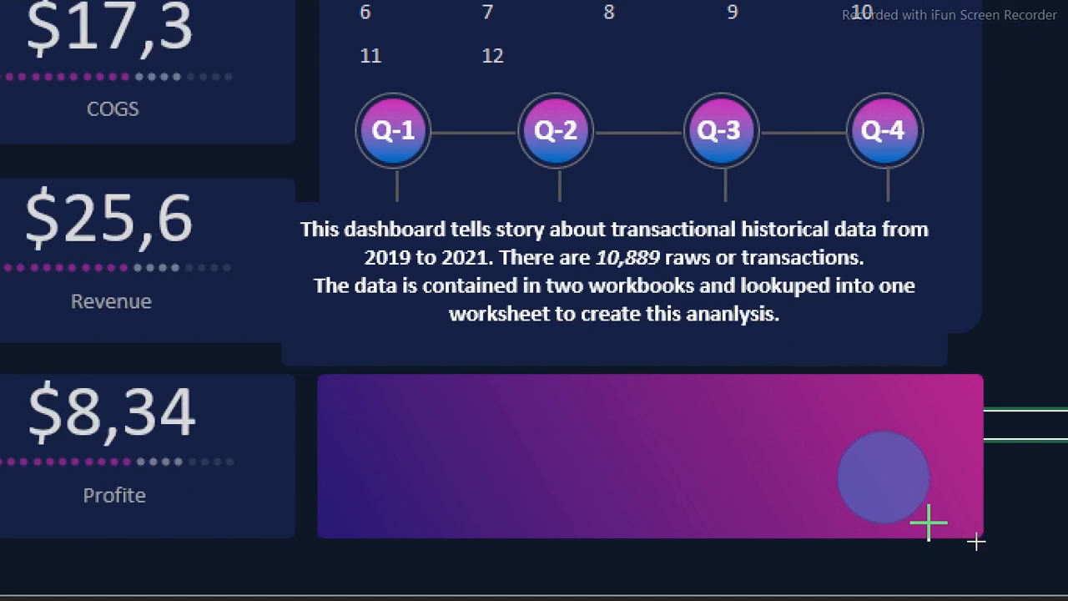
pyautogui.moveTo(929, 523); pyautogui.dragTo(932, 527)
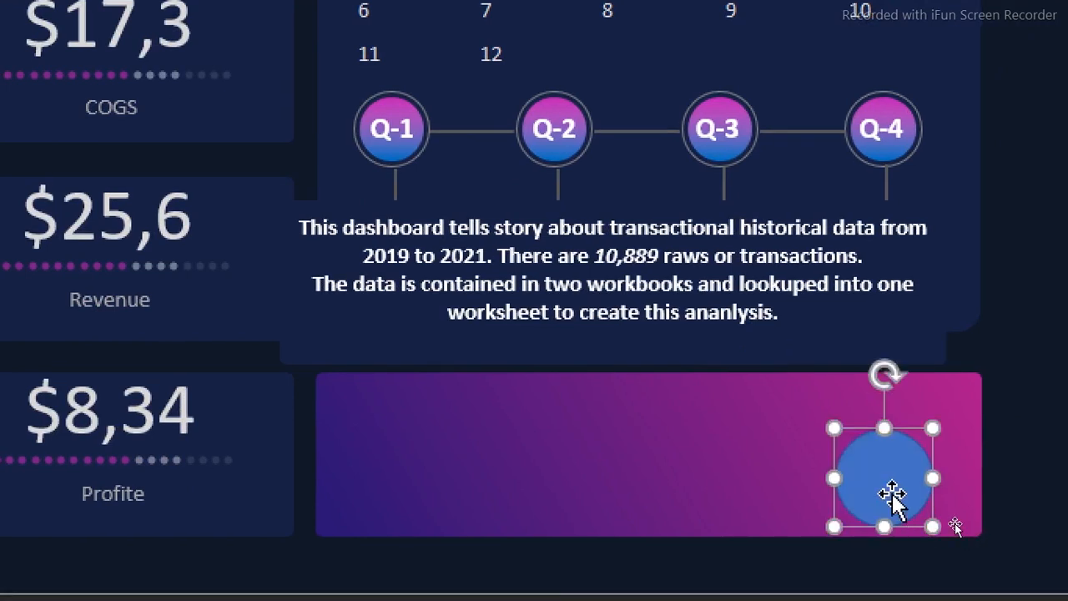
pyautogui.moveTo(872, 473); pyautogui.dragTo(863, 450)
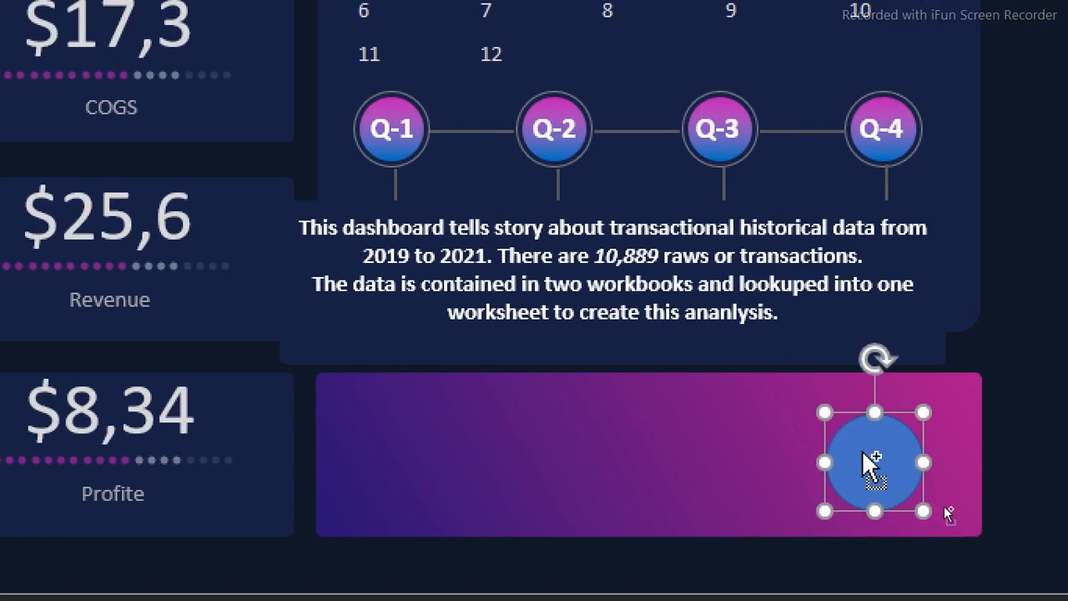
# Give the banner circle a solid dark navy fill with 28% transparency and no outline.
pyautogui.hotkey('ctrl', '1')
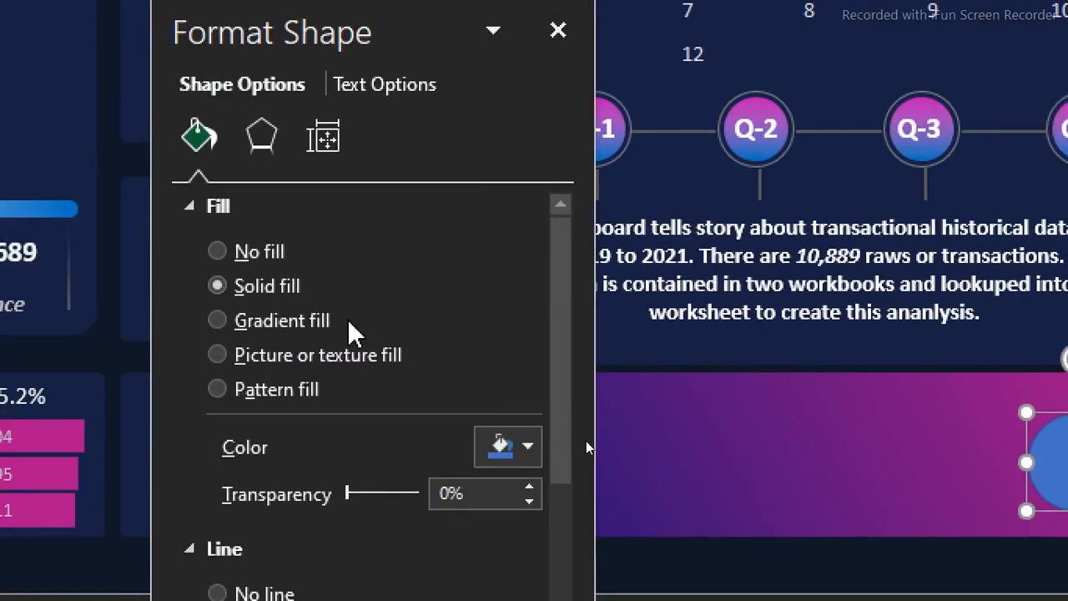
pyautogui.click(511, 458)
pyautogui.click(489, 379)
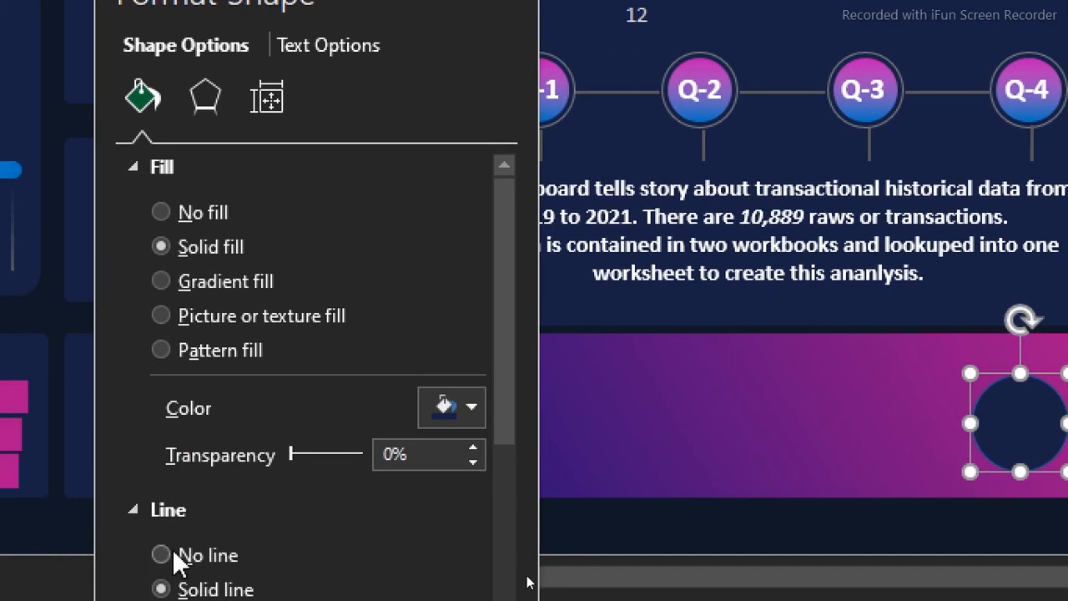
pyautogui.click(175, 559)
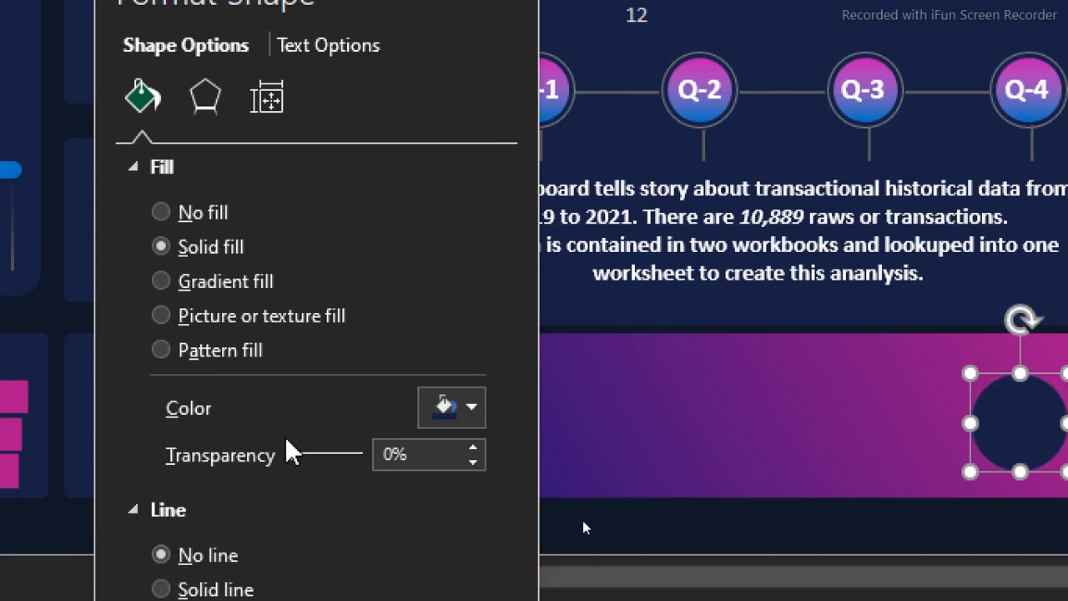
pyautogui.moveTo(289, 453); pyautogui.dragTo(299, 454)
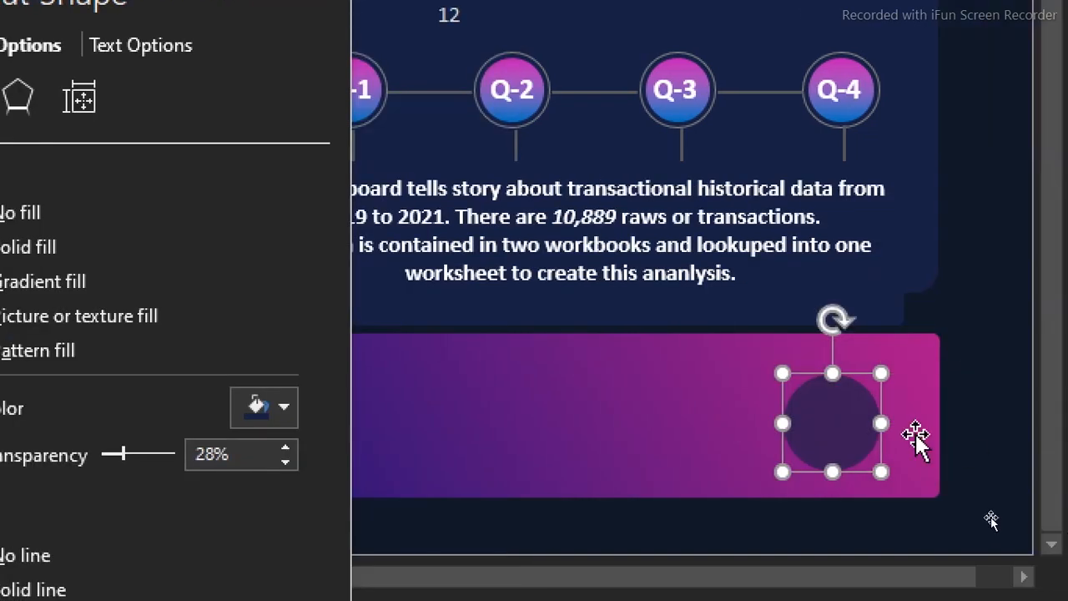
# Duplicate the navy circle, fill the copy with magenta, and place it outside the dashboard cards to the right of the description.
pyautogui.hotkey('ctrl', 'd')
pyautogui.moveTo(852, 440); pyautogui.dragTo(974, 249)
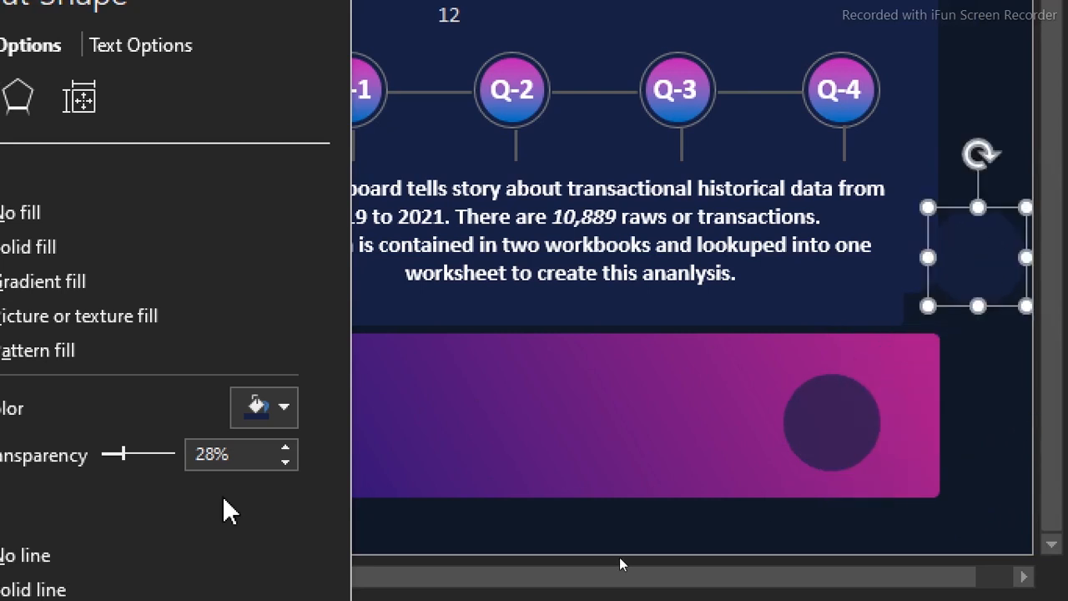
pyautogui.click(299, 417)
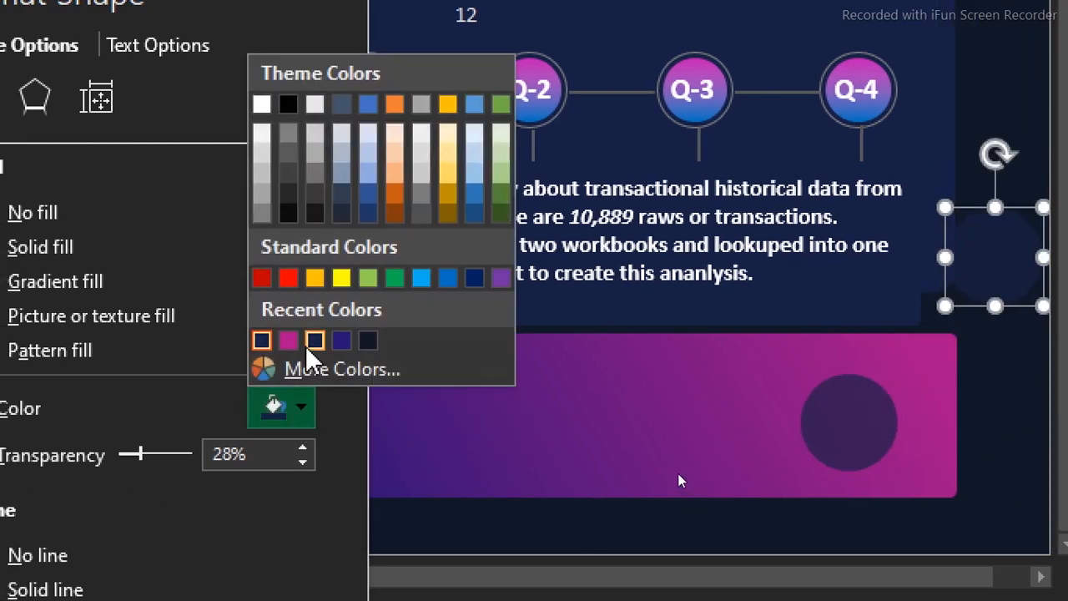
pyautogui.click(288, 341)
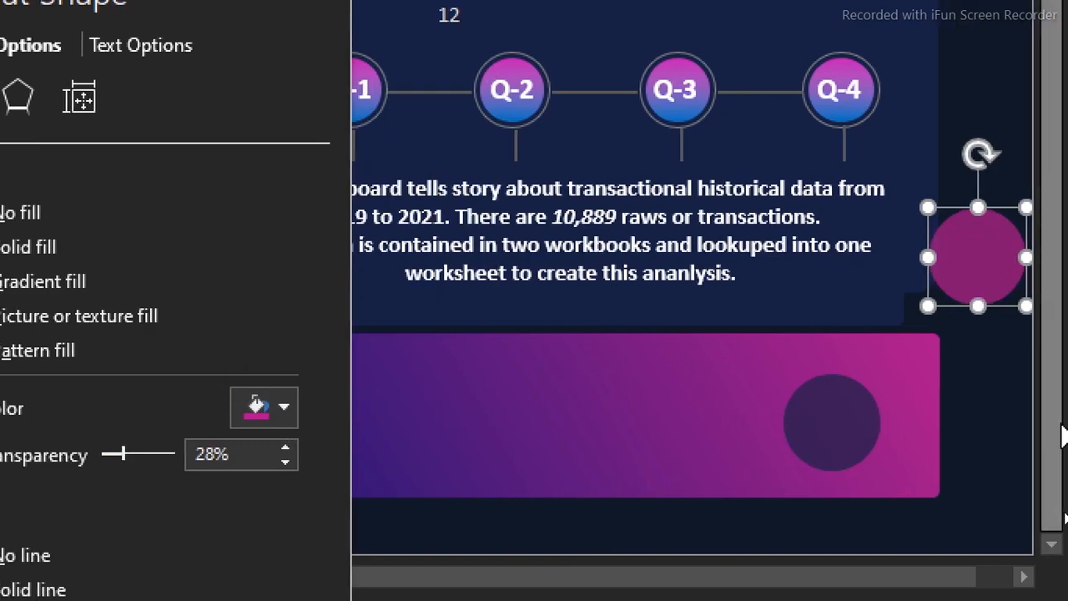
pyautogui.moveTo(963, 578); pyautogui.dragTo(1058, 576)
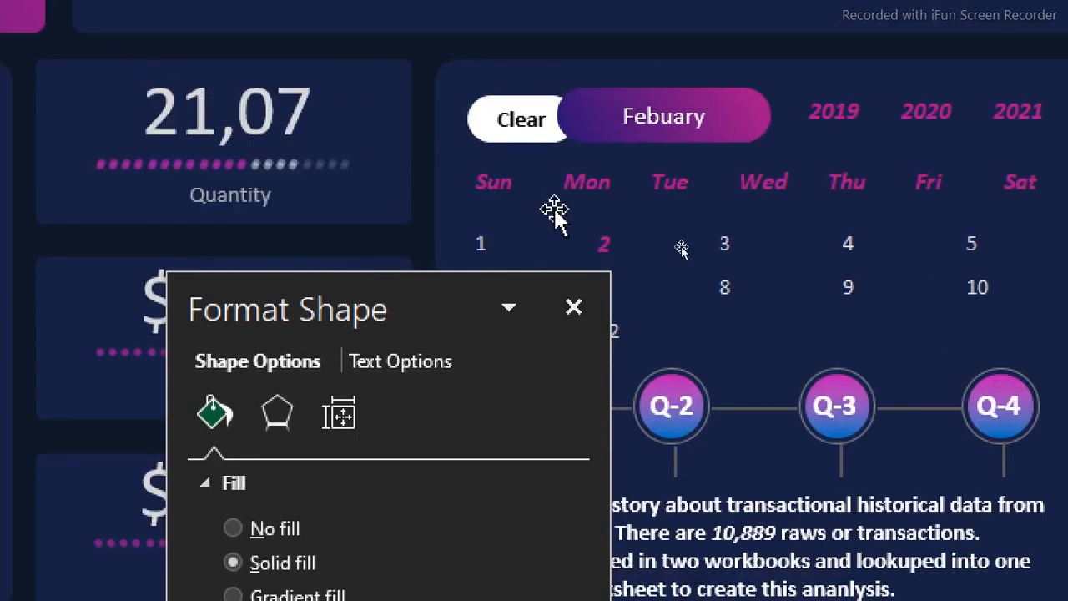
pyautogui.click(575, 309)
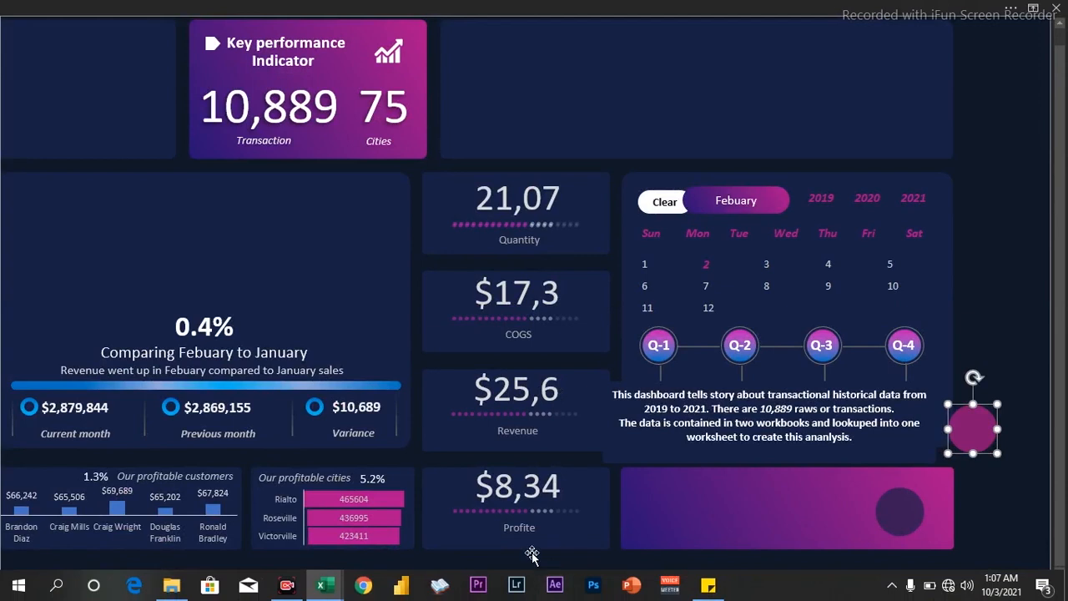
pyautogui.click(287, 589)
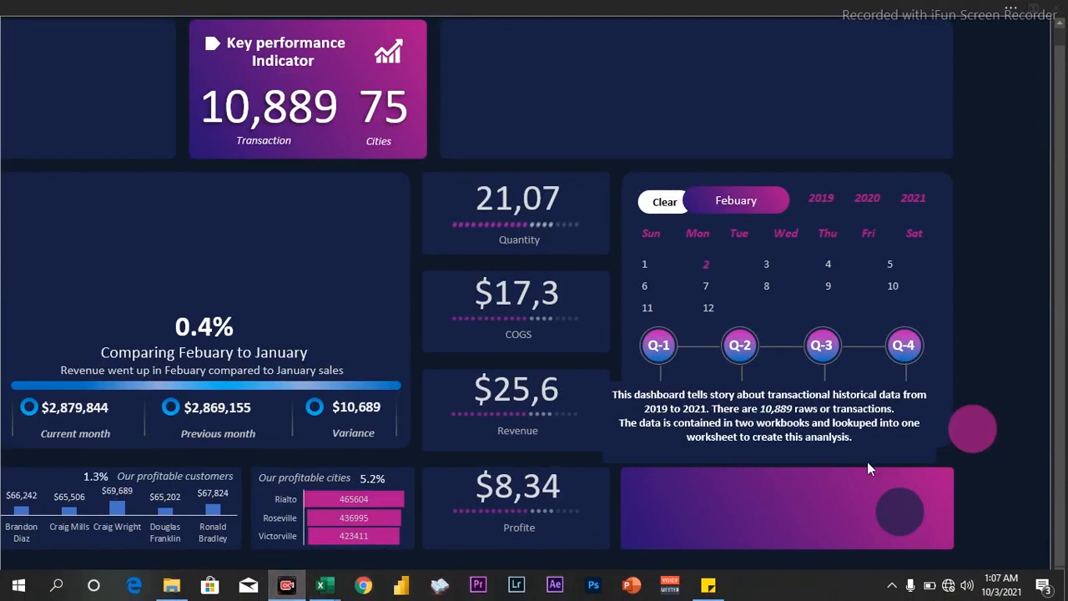
pyautogui.click(962, 429)
pyautogui.moveTo(962, 428); pyautogui.dragTo(987, 411)
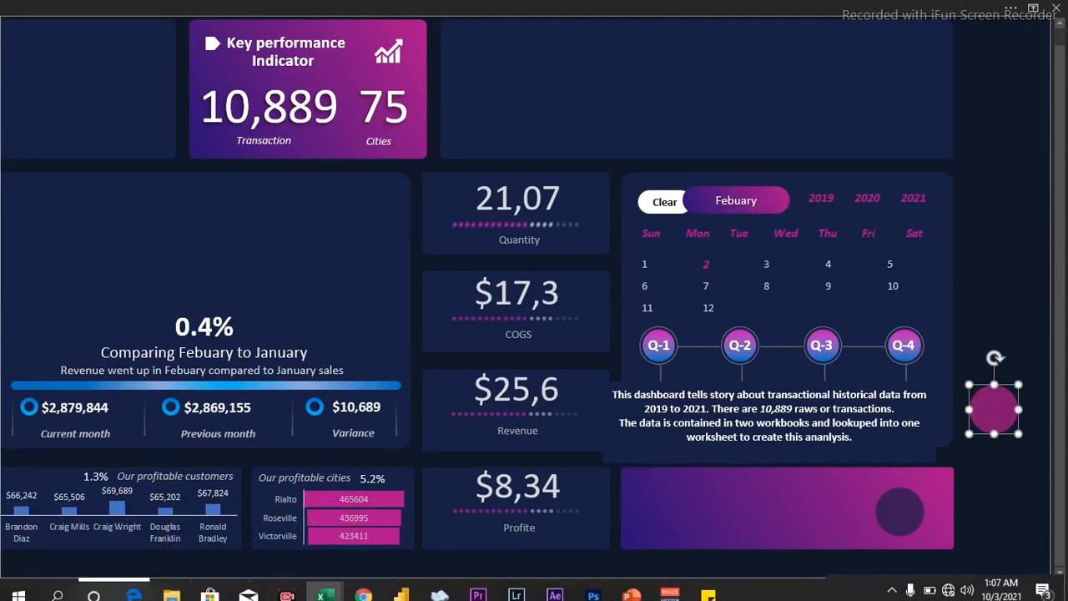
# Test the chevron button that toggles the description on the finished dashboard's About banner, and return to Youtube lesson.xlsm.
pyautogui.moveTo(287, 589)
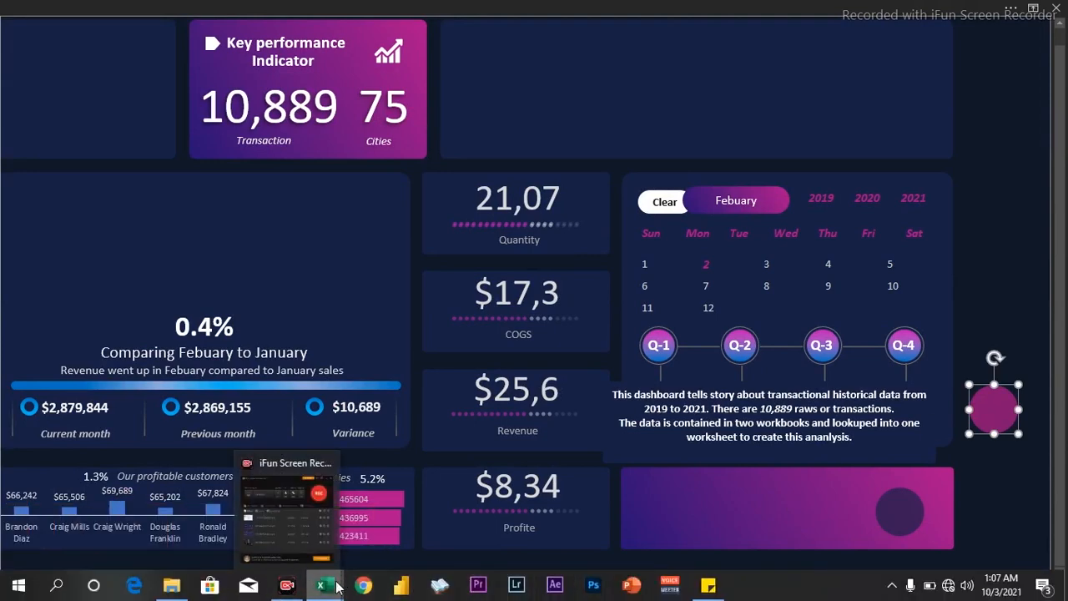
pyautogui.moveTo(323, 586)
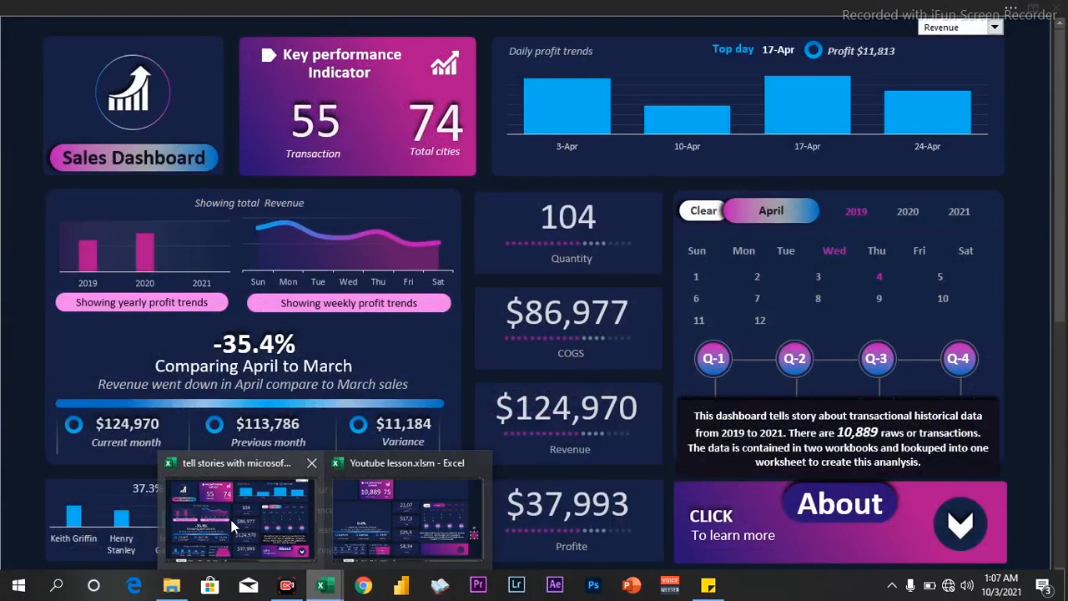
pyautogui.click(232, 524)
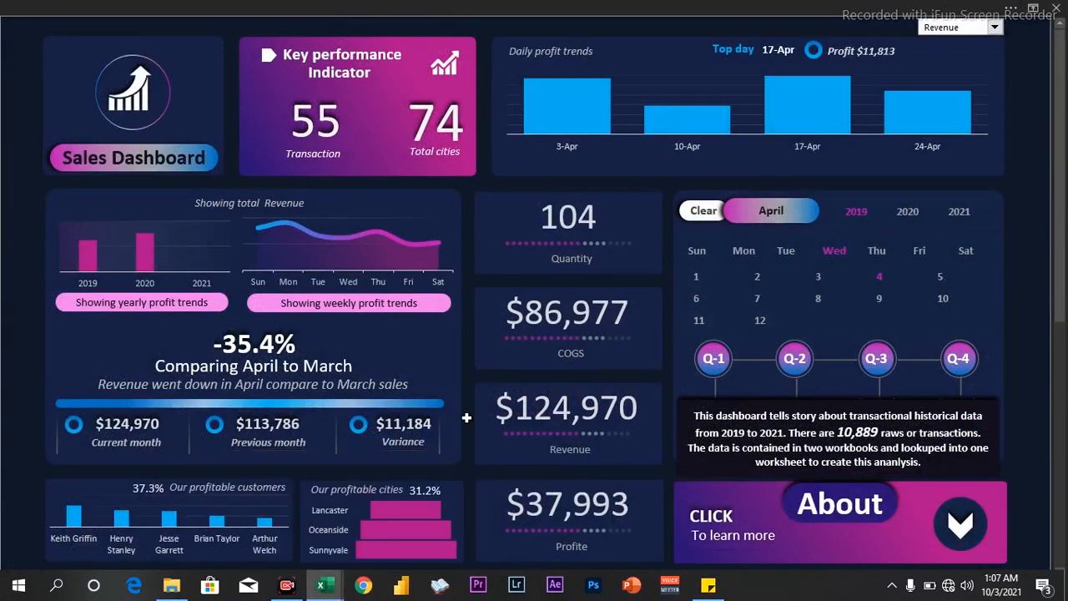
pyautogui.click(960, 534)
pyautogui.click(961, 534)
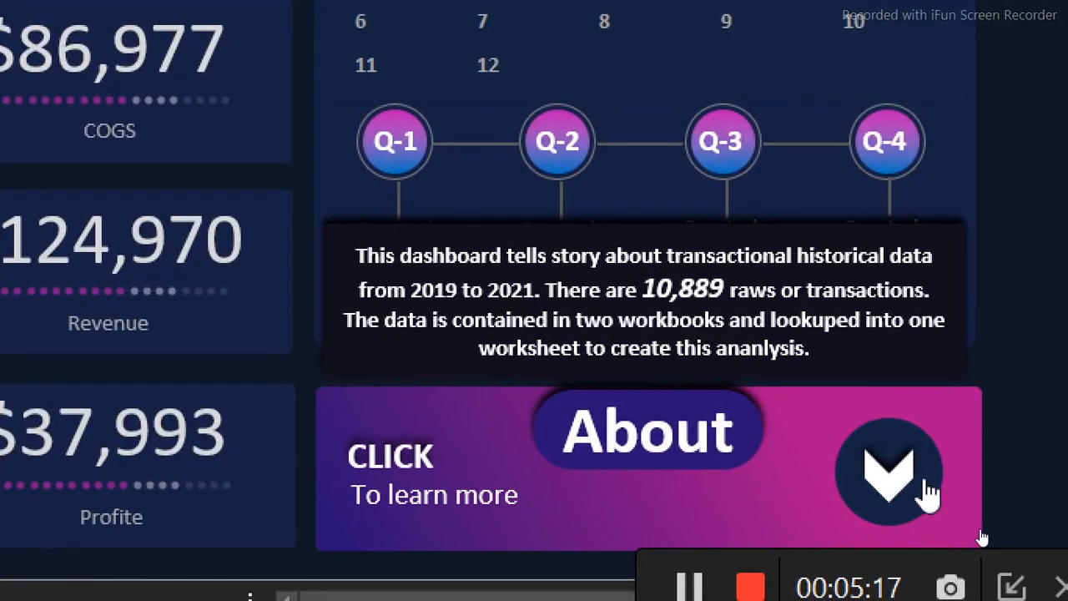
pyautogui.click(929, 503)
pyautogui.click(932, 504)
pyautogui.click(933, 503)
pyautogui.click(933, 504)
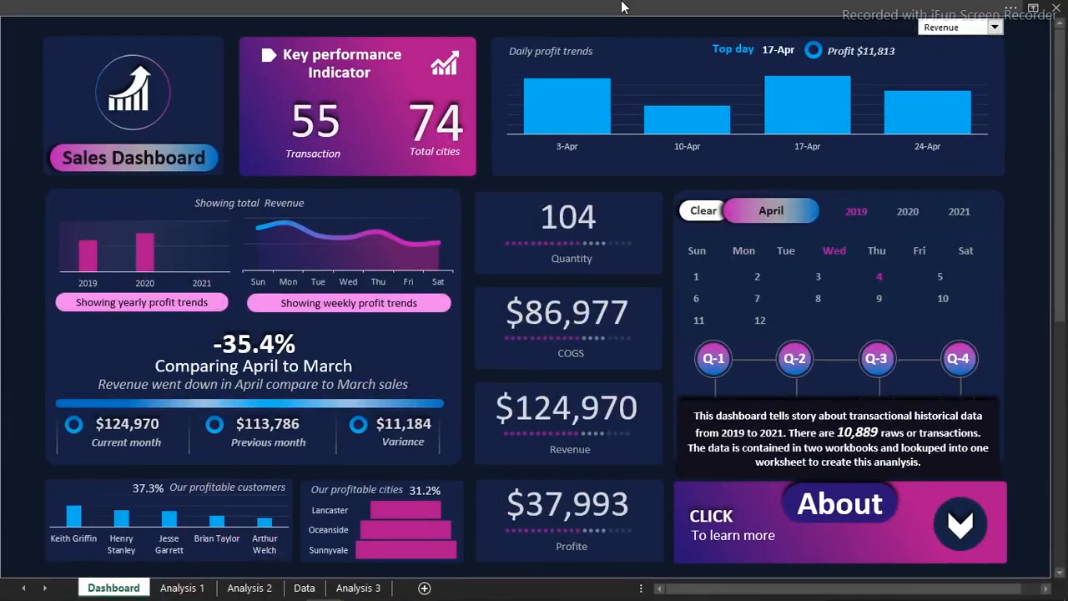
pyautogui.moveTo(288, 595)
pyautogui.moveTo(330, 589)
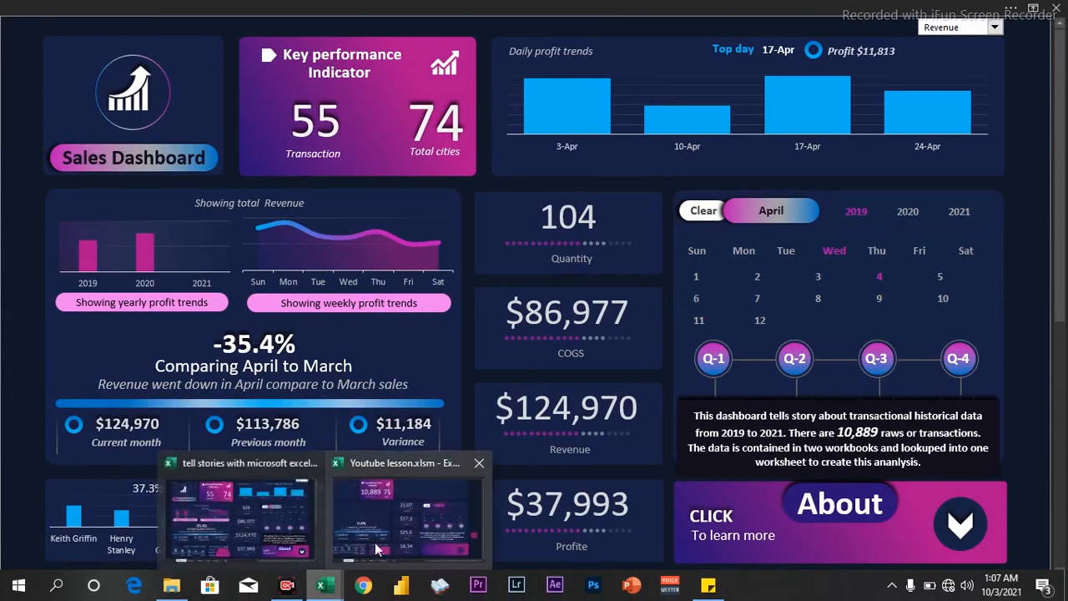
pyautogui.click(384, 540)
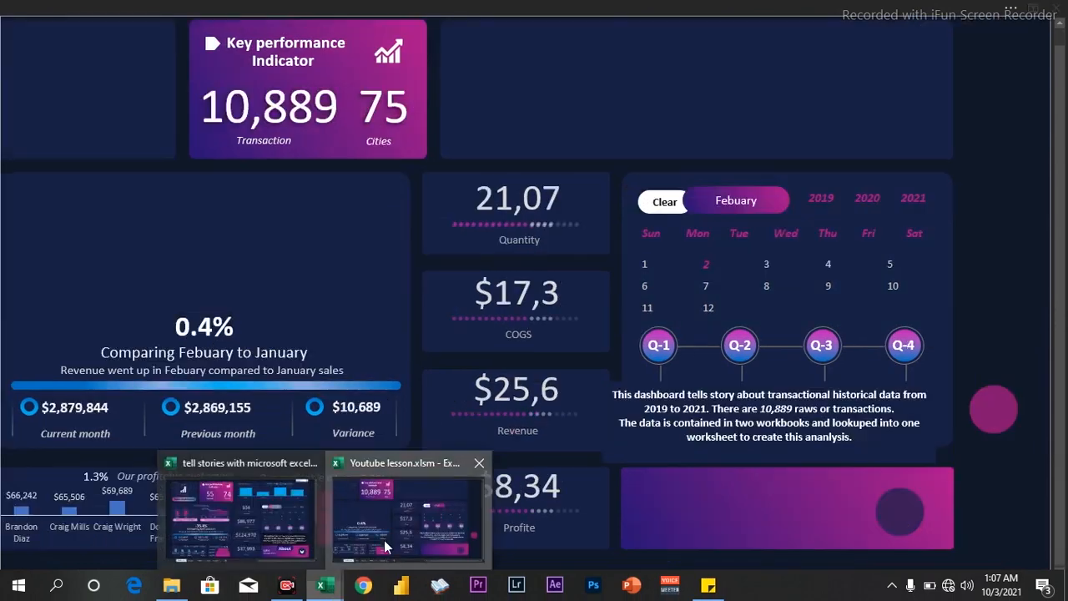
# Fill the description text box with the very dark navy recent color and line it up with the gradient banner below it.
pyautogui.click(995, 475)
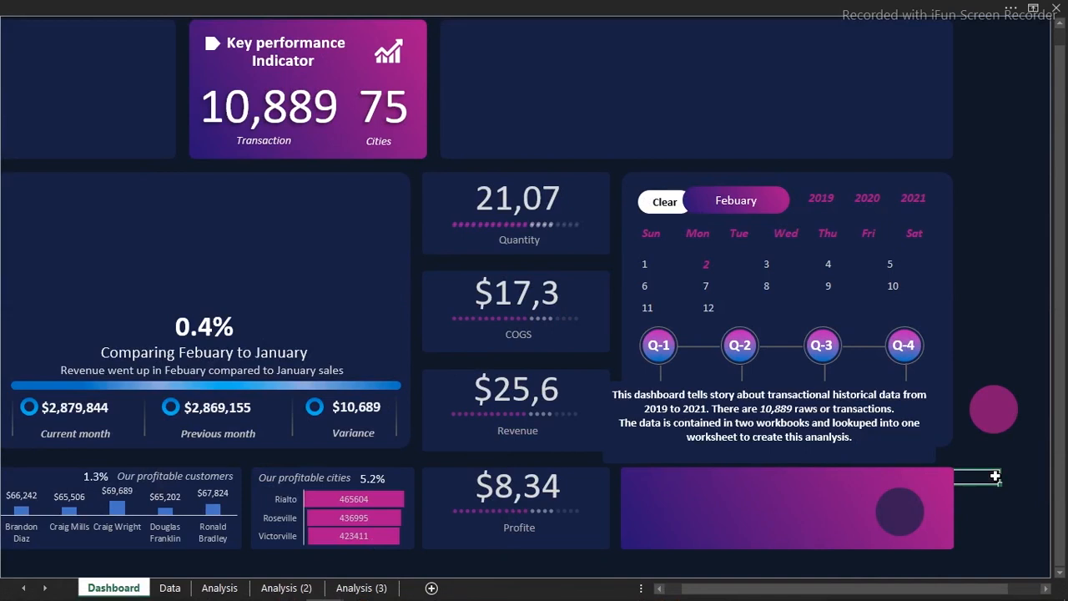
pyautogui.click(888, 453)
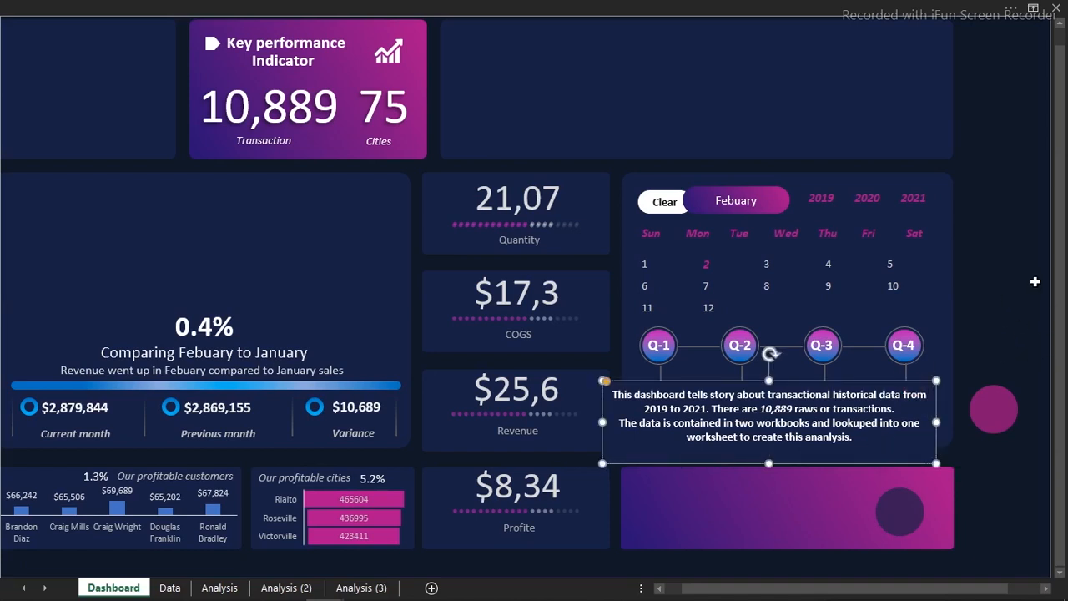
pyautogui.hotkey('ctrl', '1')
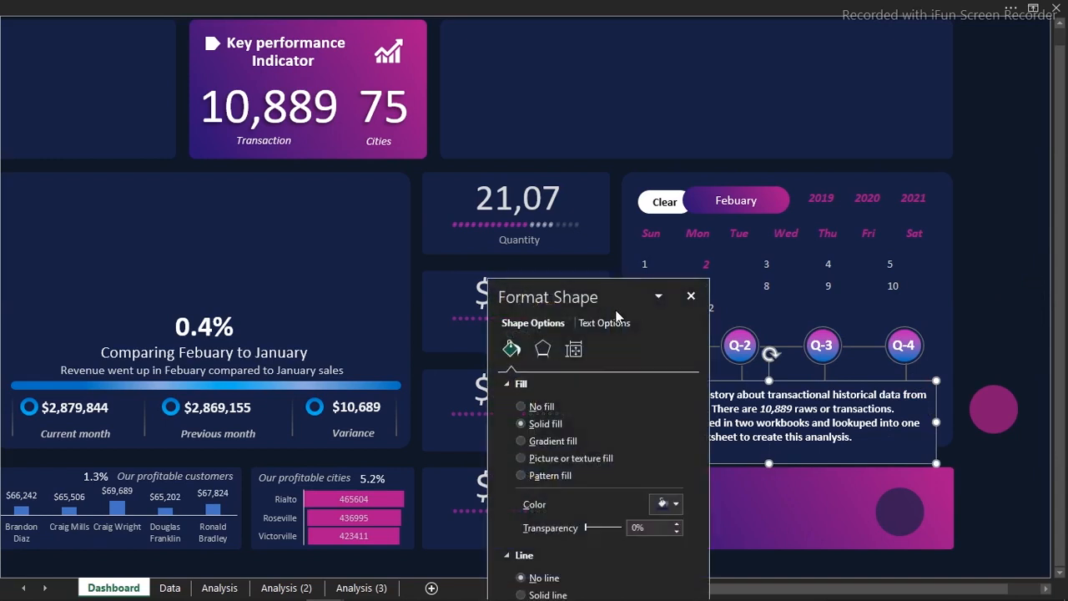
pyautogui.click(668, 504)
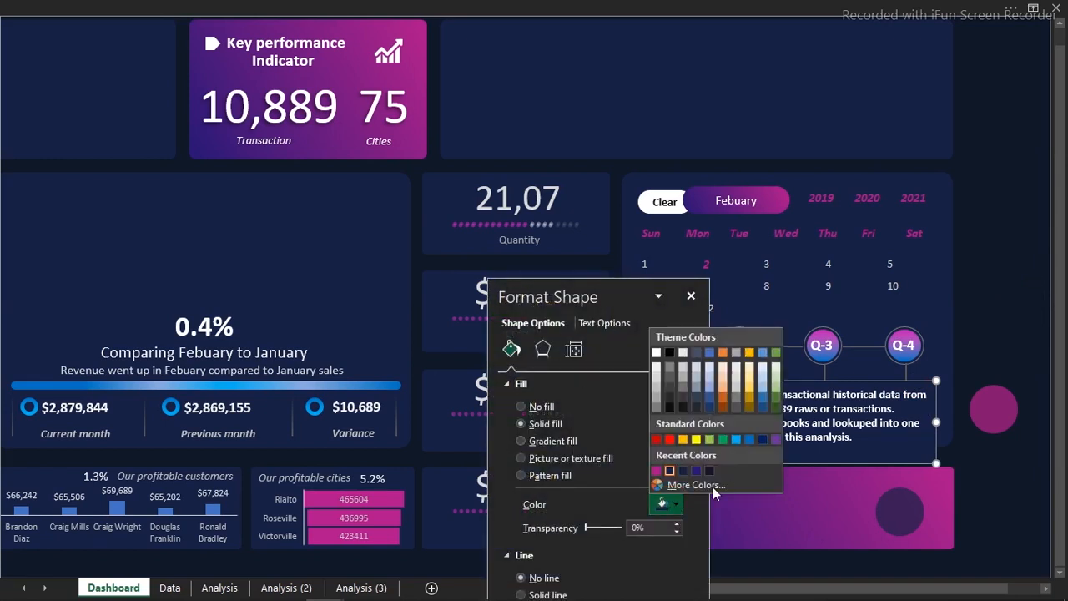
pyautogui.click(713, 472)
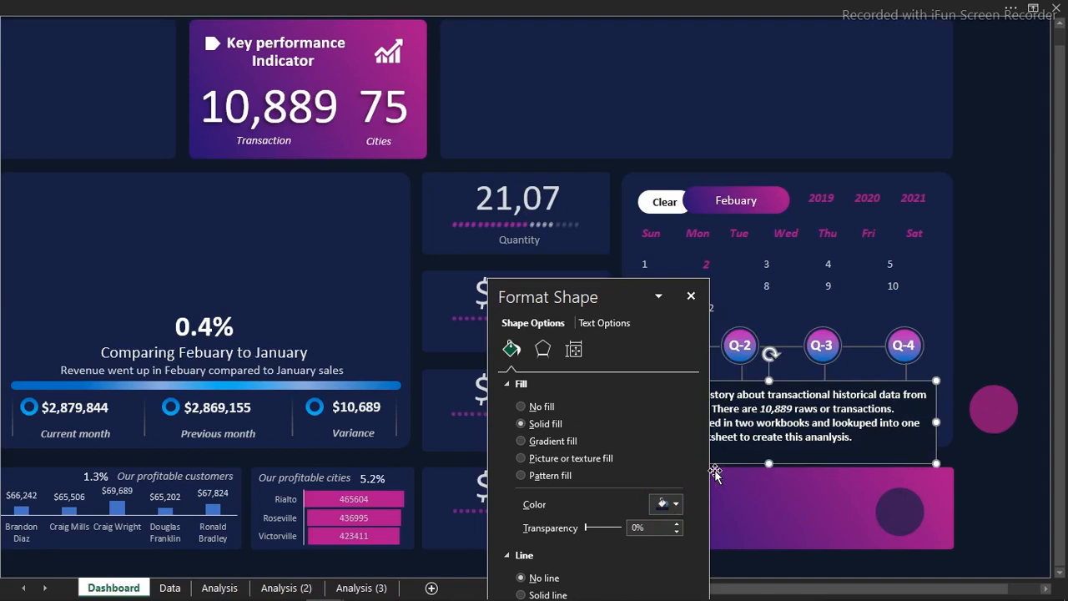
pyautogui.click(691, 296)
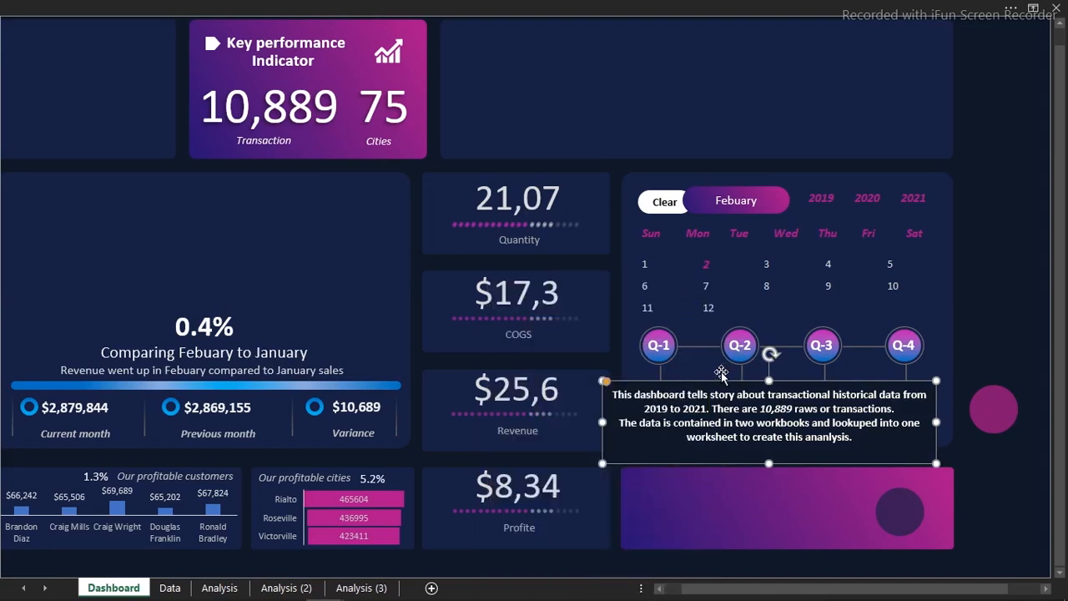
pyautogui.moveTo(727, 376); pyautogui.dragTo(735, 383)
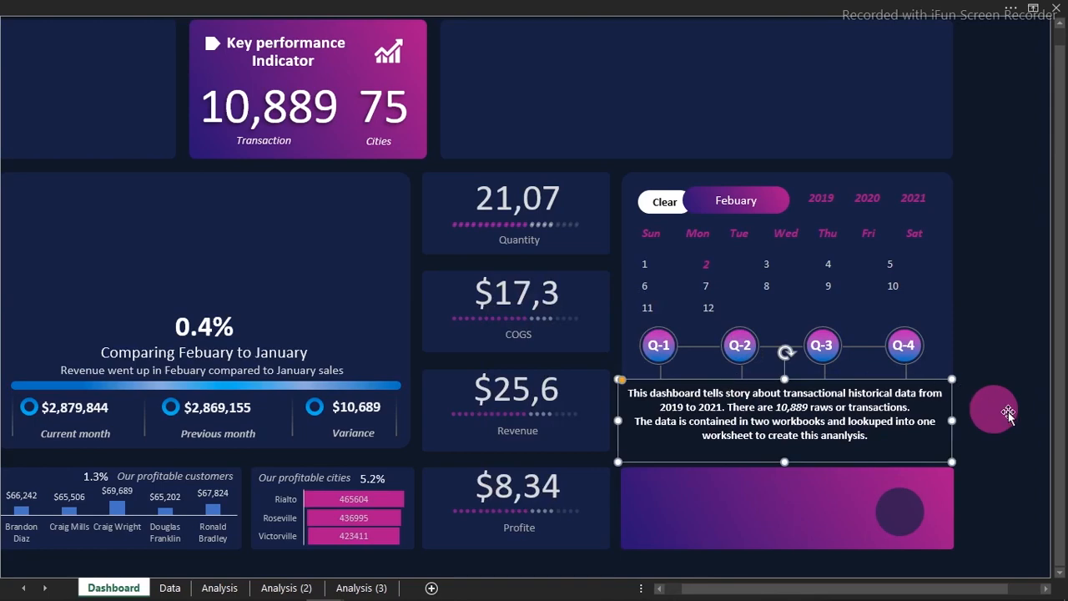
# Draw a small chevron block arrow, about 0.38" by 0.38", over the navy circle on the gradient banner.
pyautogui.click(399, 6)
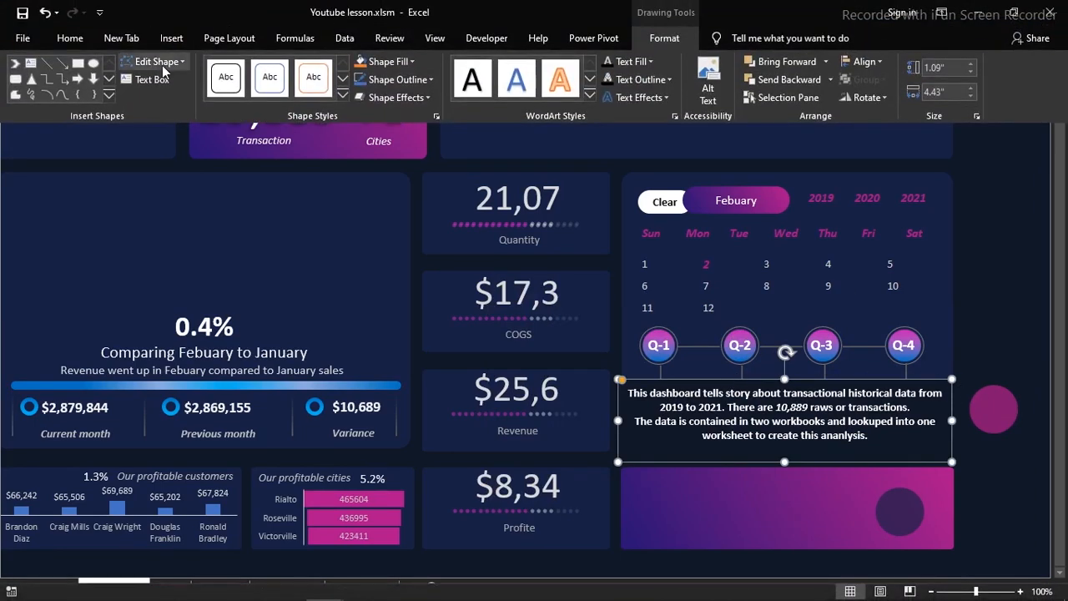
pyautogui.click(112, 95)
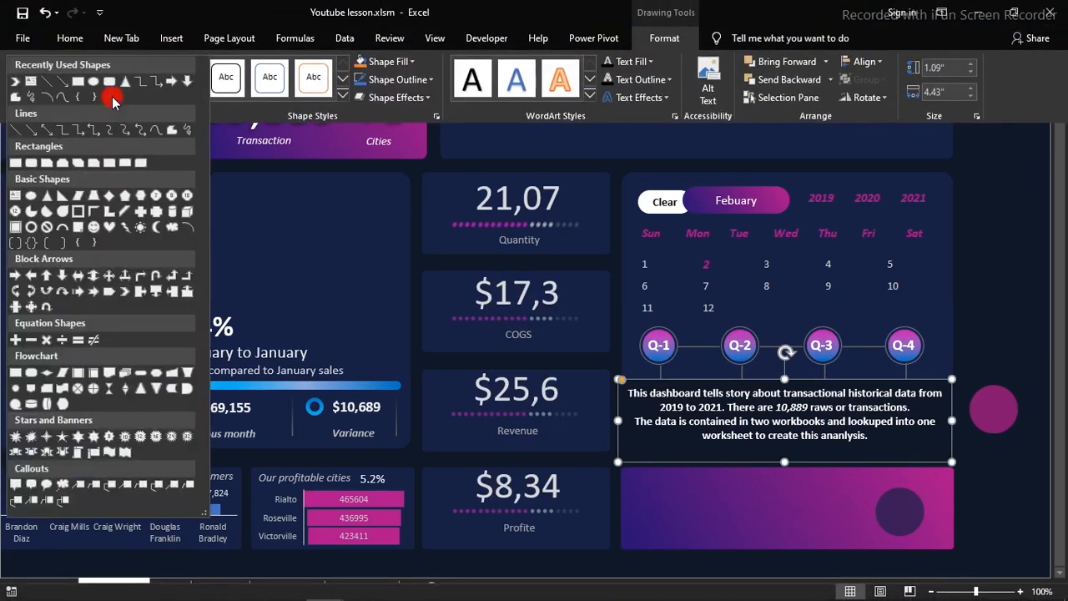
pyautogui.click(125, 291)
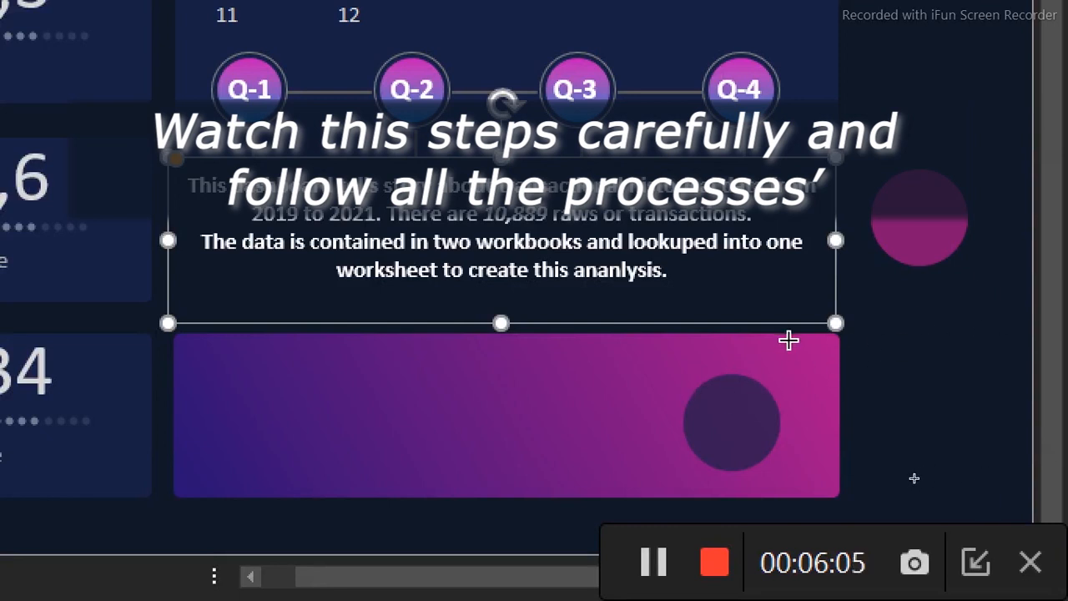
pyautogui.moveTo(694, 370); pyautogui.dragTo(745, 428)
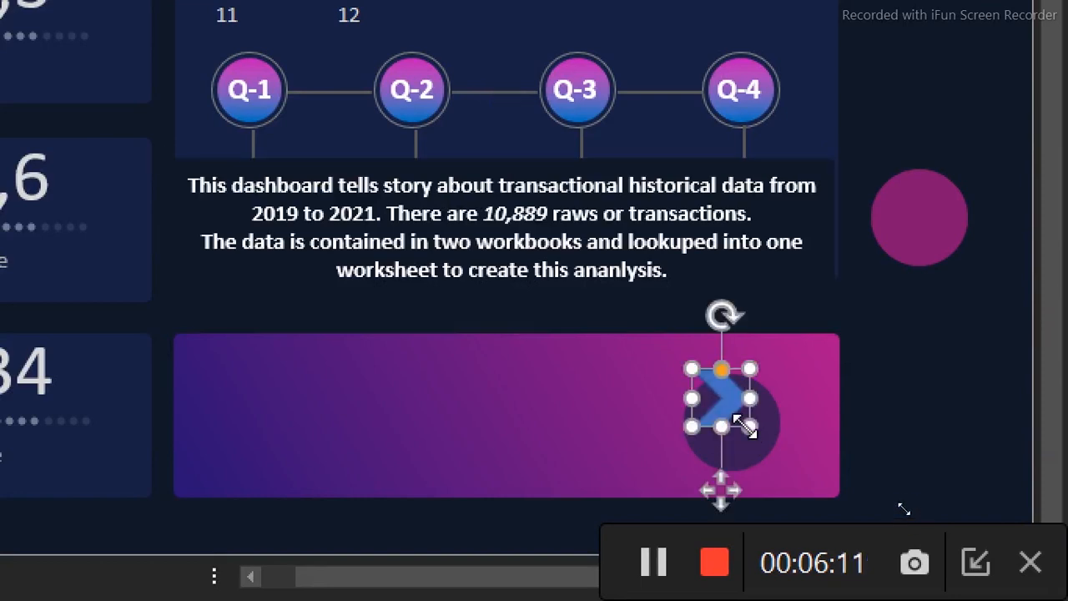
# Give the chevron a solid white fill and no outline.
pyautogui.hotkey('ctrl', '1')
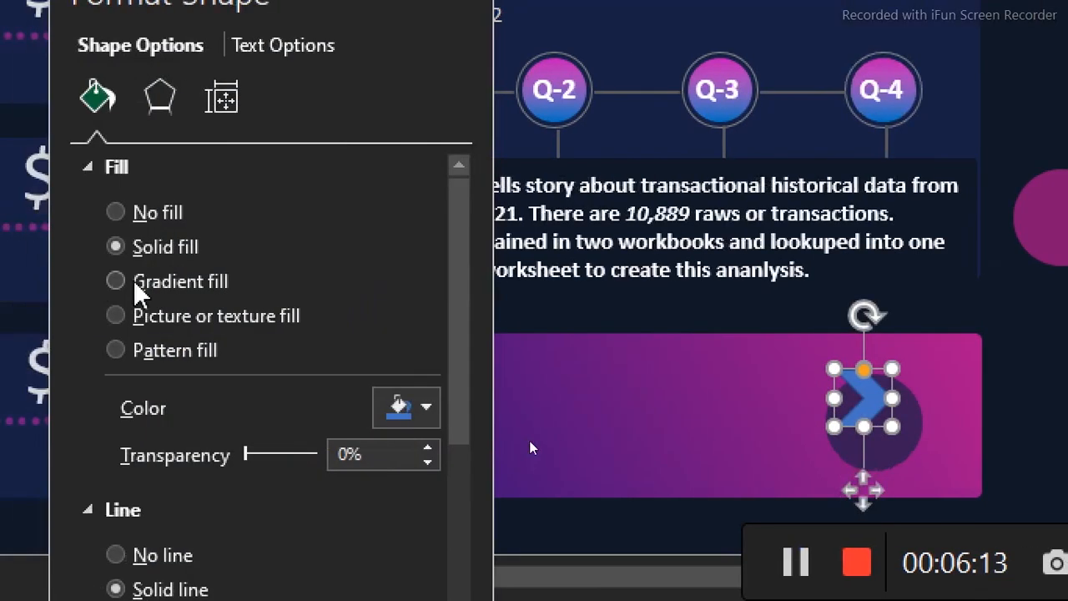
pyautogui.click(438, 418)
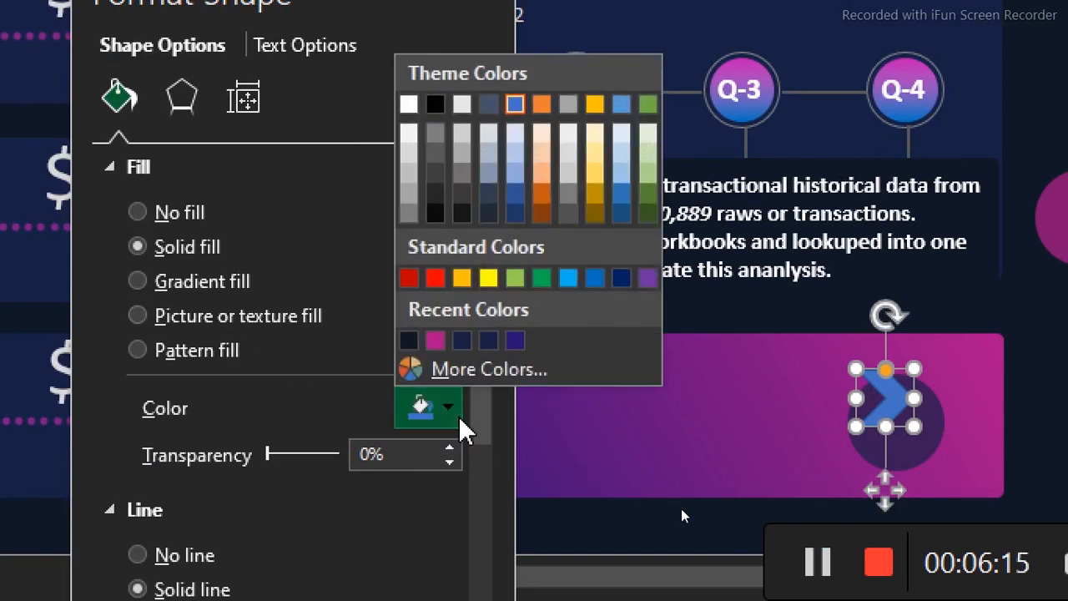
pyautogui.click(408, 104)
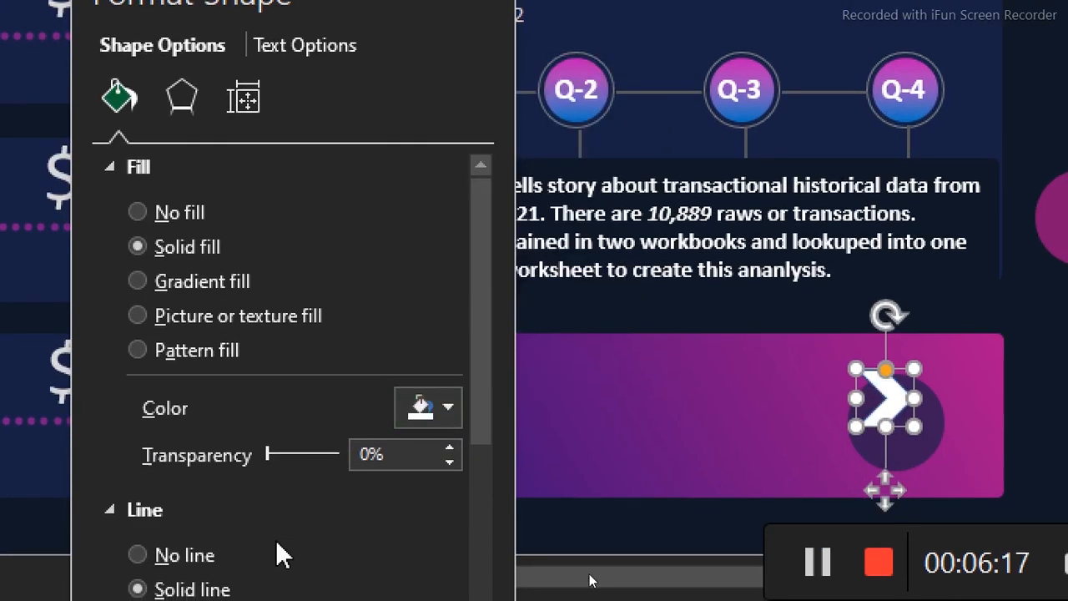
pyautogui.click(170, 556)
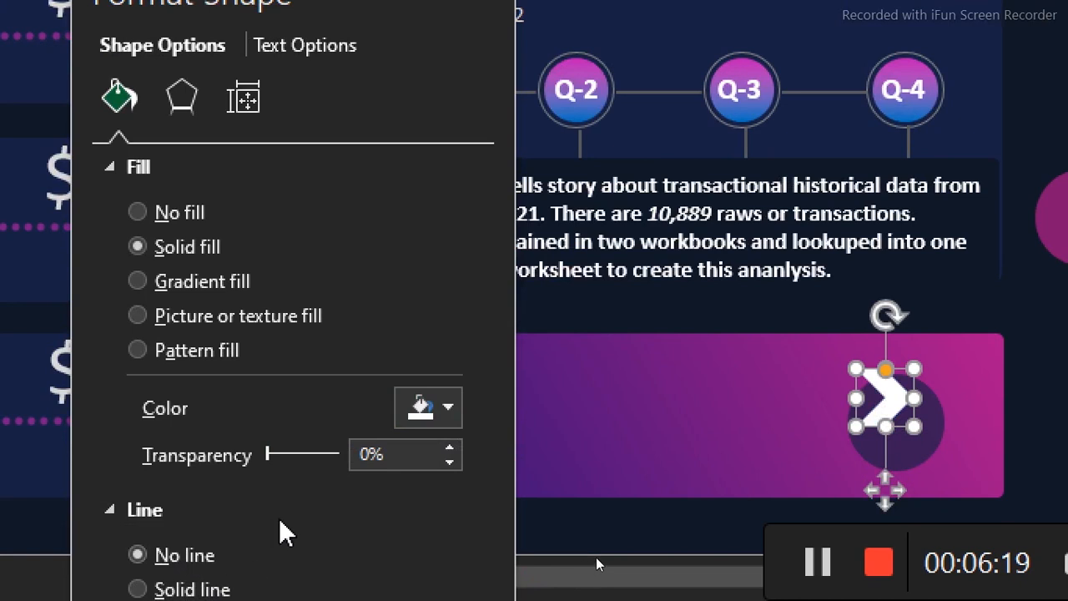
# Move the chevron outside the cards, beside the calendar and above the magenta circle, and rotate it left 90° so it points up.
pyautogui.moveTo(882, 408); pyautogui.dragTo(1067, 211)
pyautogui.moveTo(911, 214)
pyautogui.mouseDown()
pyautogui.moveTo(926, 231)
pyautogui.moveTo(927, 222)
pyautogui.mouseUp()
pyautogui.click(399, 4)
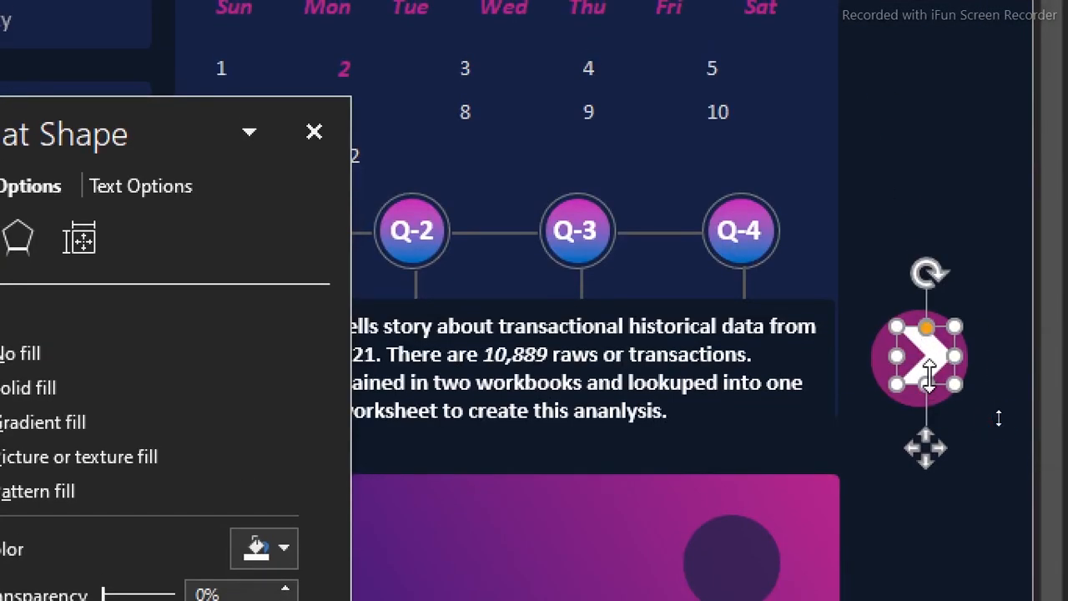
pyautogui.hotkey('ctrl', 'z')
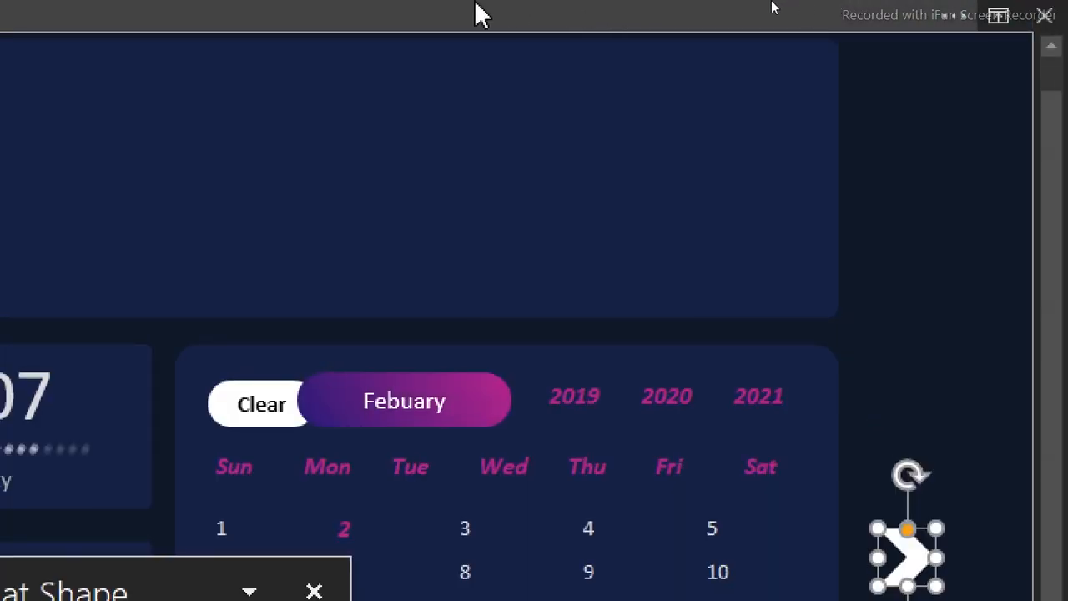
pyautogui.click(480, 14)
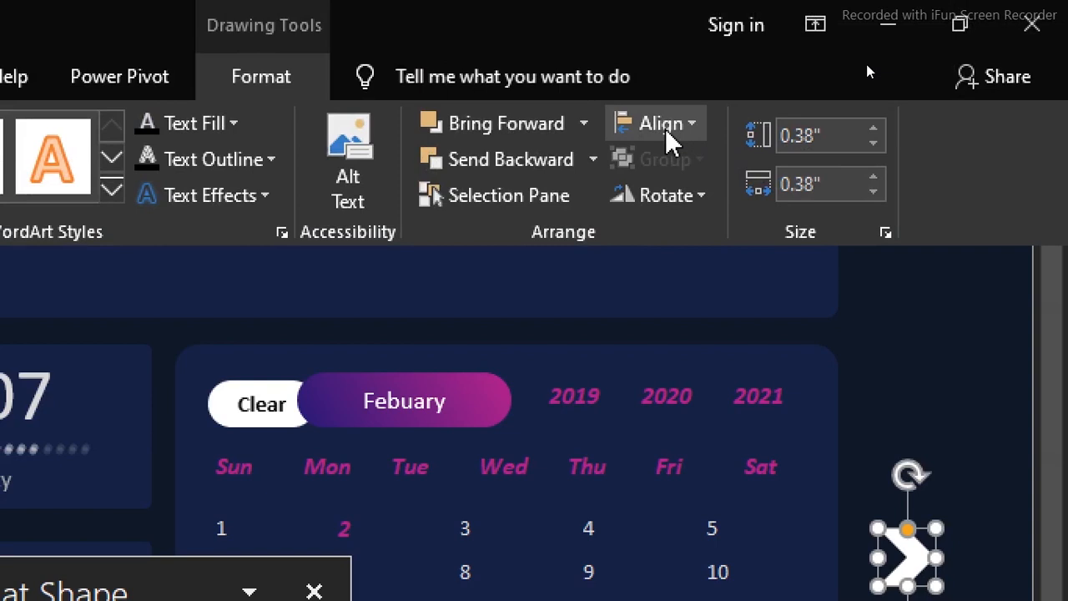
pyautogui.click(691, 196)
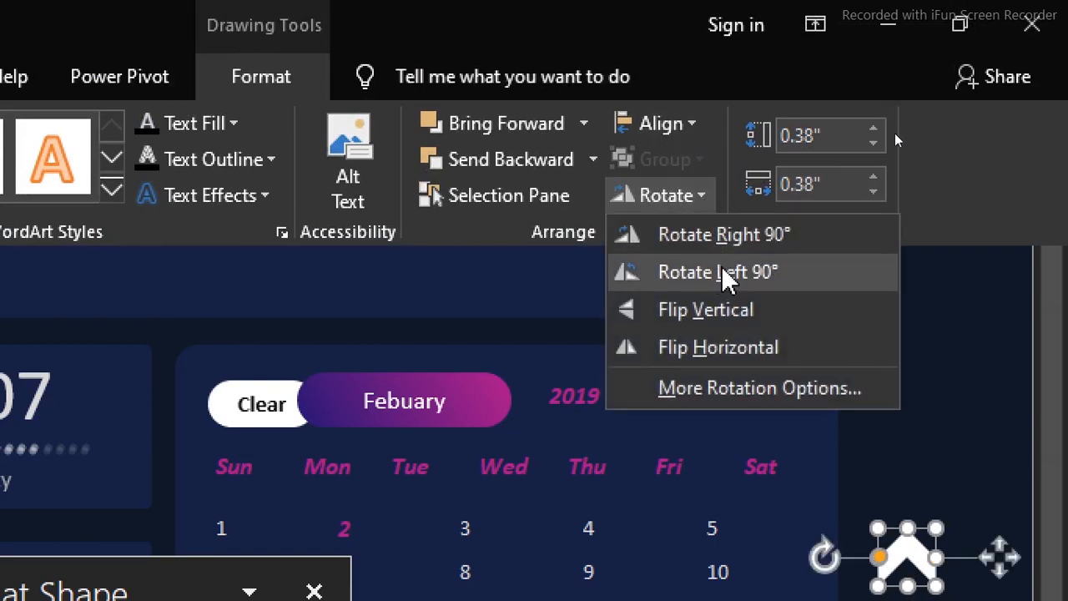
pyautogui.click(722, 273)
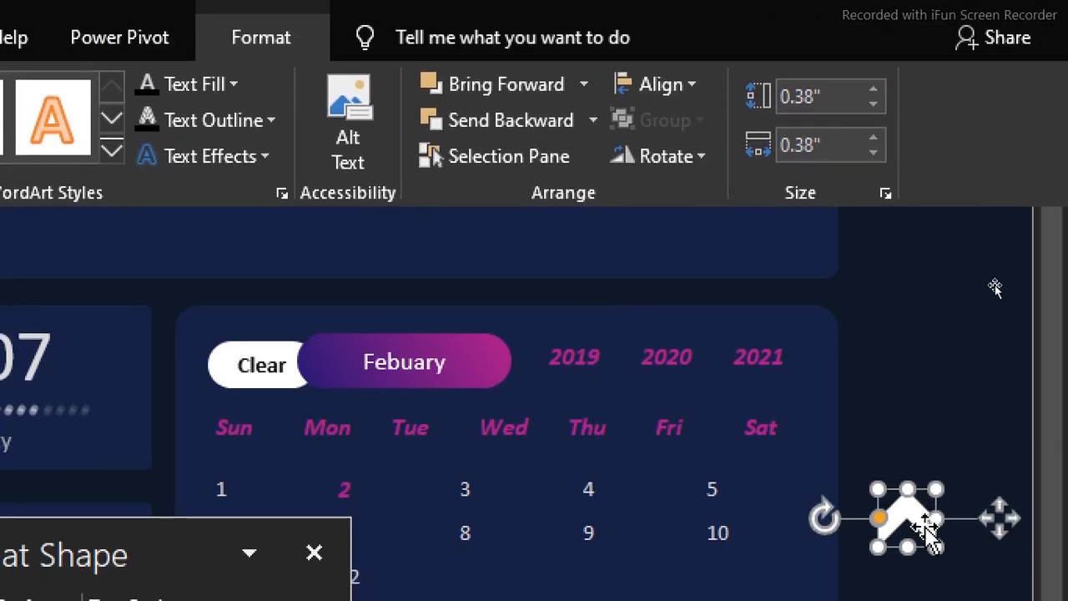
# Duplicate the upward chevron, place the copy above the original, and flip it vertically so it points down.
pyautogui.keyDown('ctrl'); pyautogui.click(908, 504); pyautogui.keyUp('ctrl')
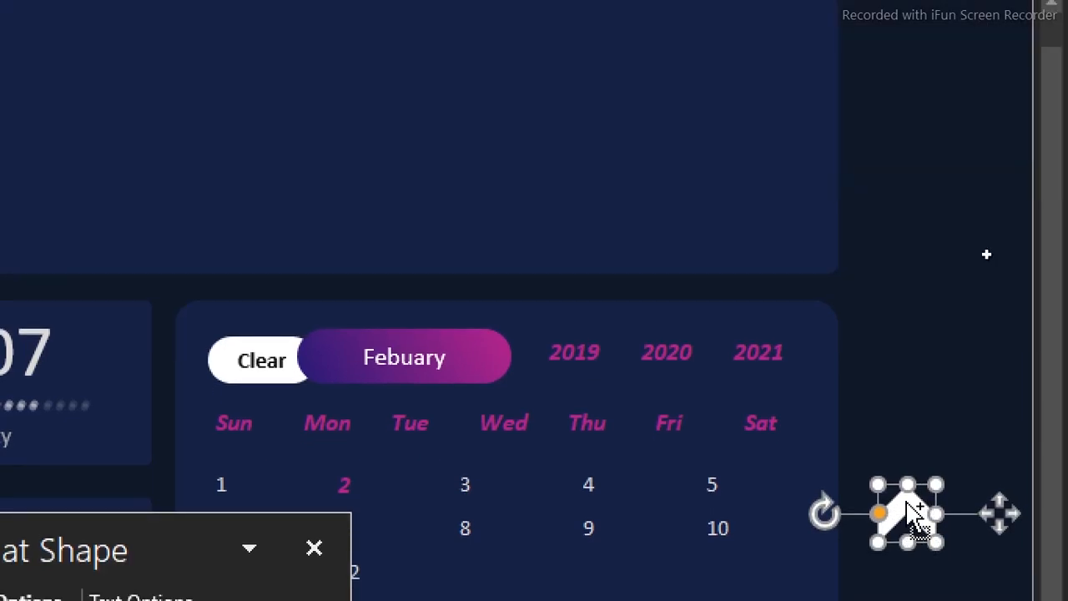
pyautogui.moveTo(908, 514); pyautogui.dragTo(922, 386)
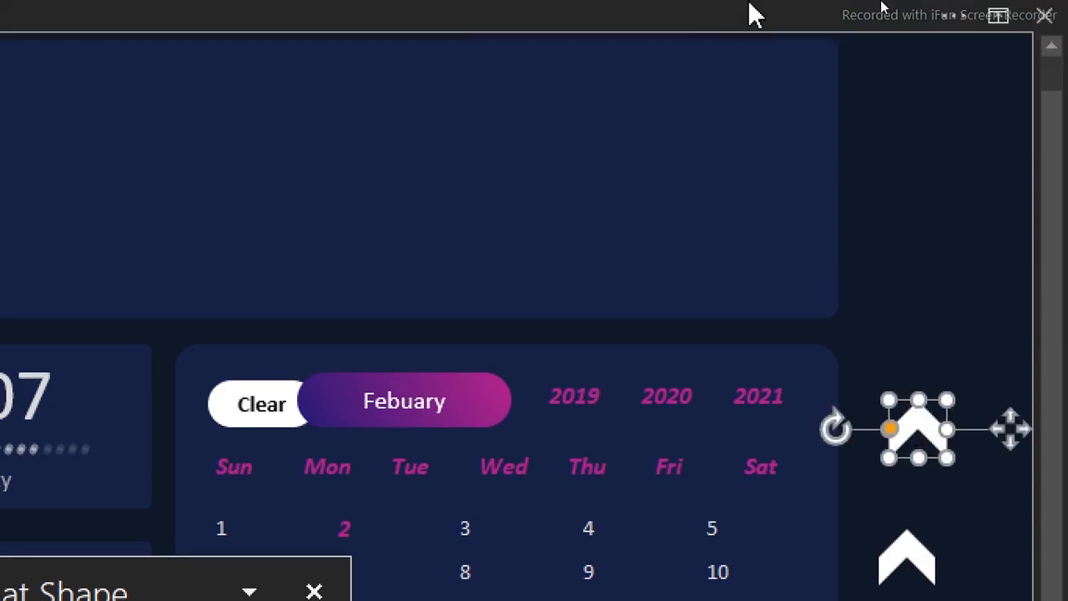
pyautogui.click(679, 11)
pyautogui.click(701, 200)
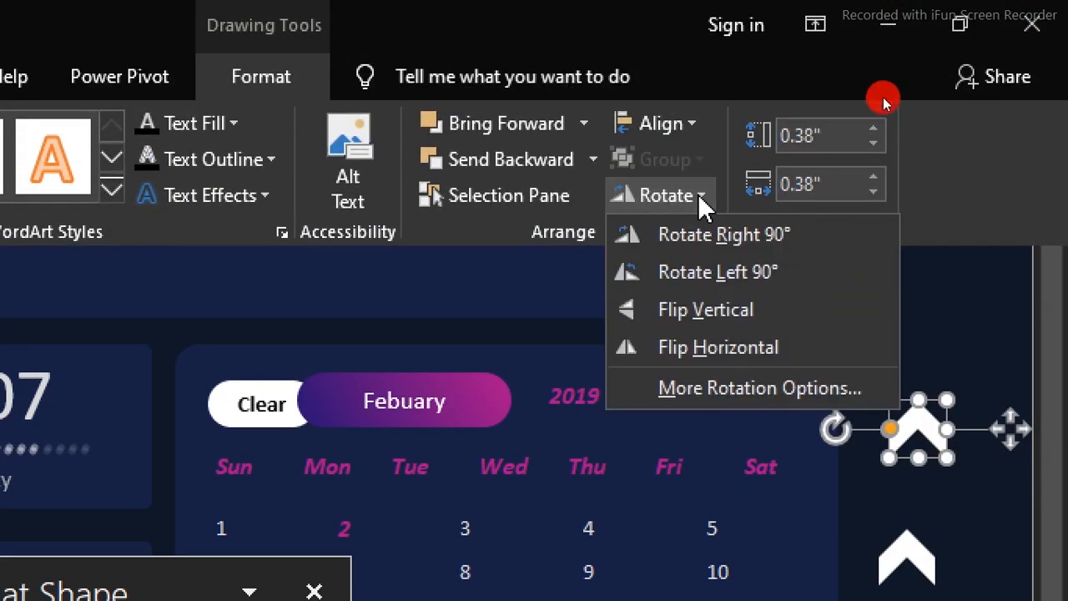
pyautogui.click(887, 149)
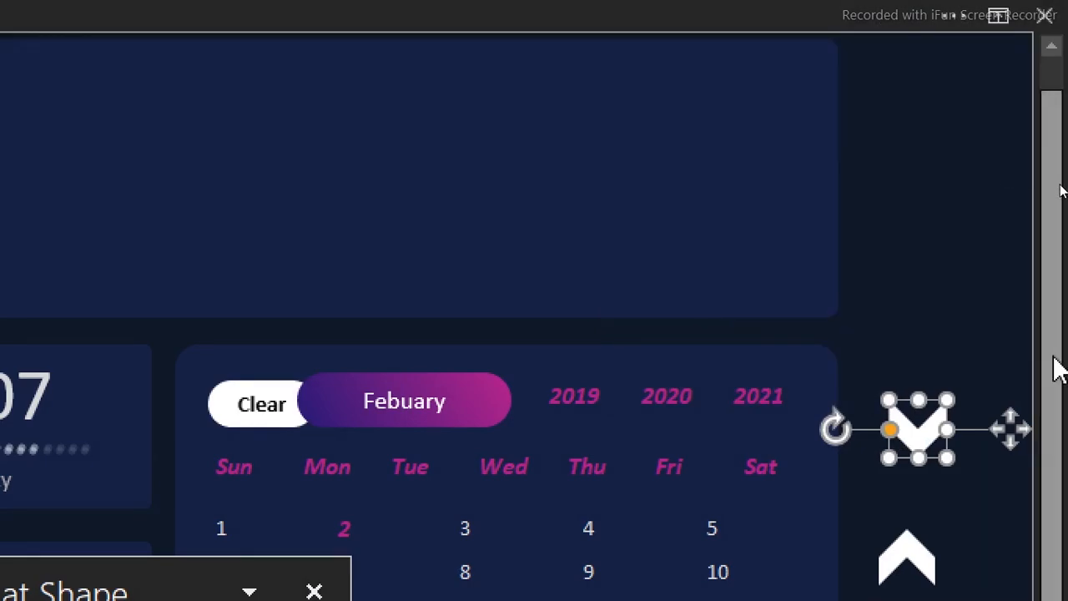
# Move the downward chevron to just above the magenta circle beside the description.
pyautogui.scroll(-5, 953, 406)
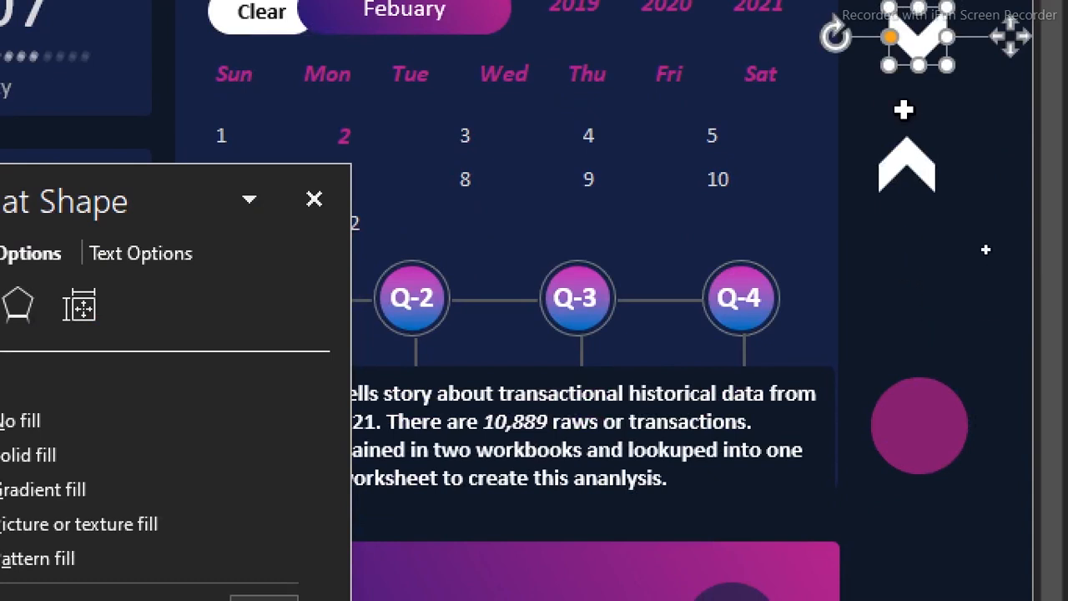
pyautogui.scroll(1, 904, 108)
pyautogui.moveTo(918, 105); pyautogui.dragTo(952, 386)
# Duplicate the magenta circle and place the copy above the upward chevron beside the calendar.
pyautogui.click(934, 486)
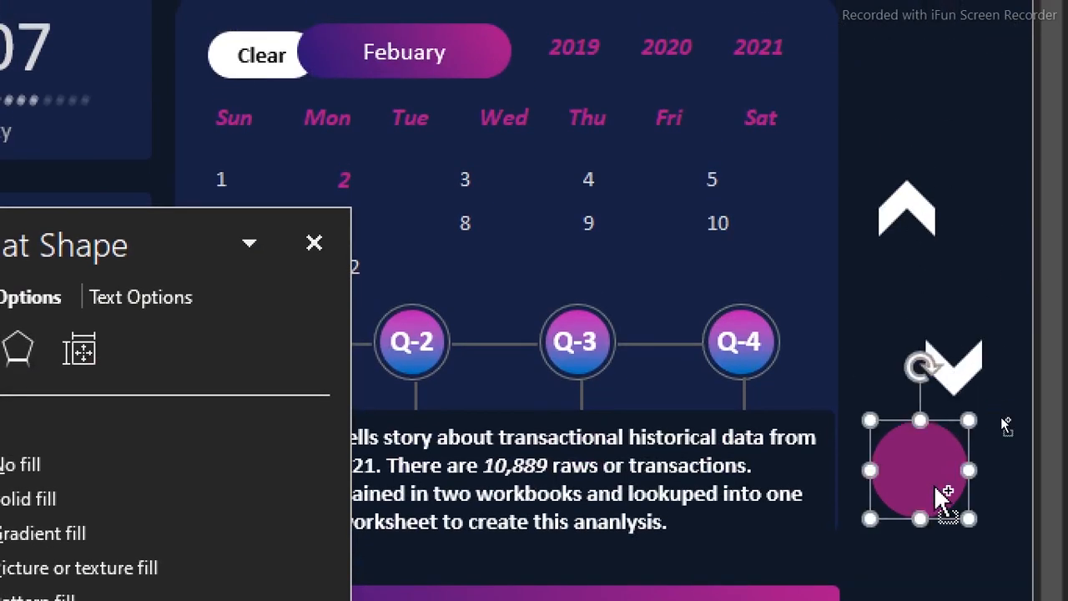
pyautogui.hotkey('ctrl', 'd')
pyautogui.moveTo(935, 490); pyautogui.dragTo(886, 112)
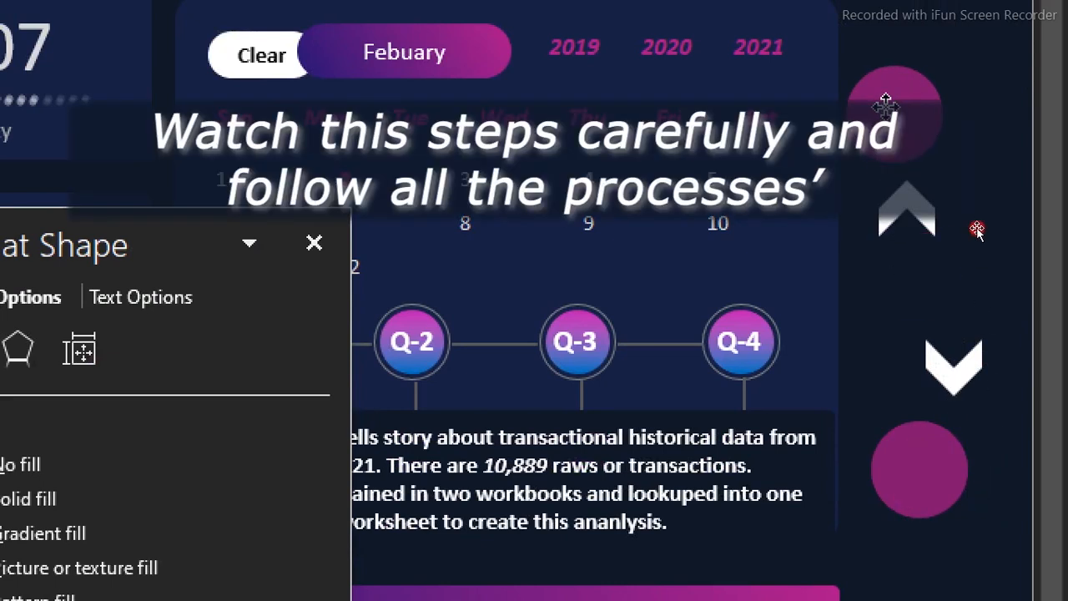
pyautogui.click(908, 211)
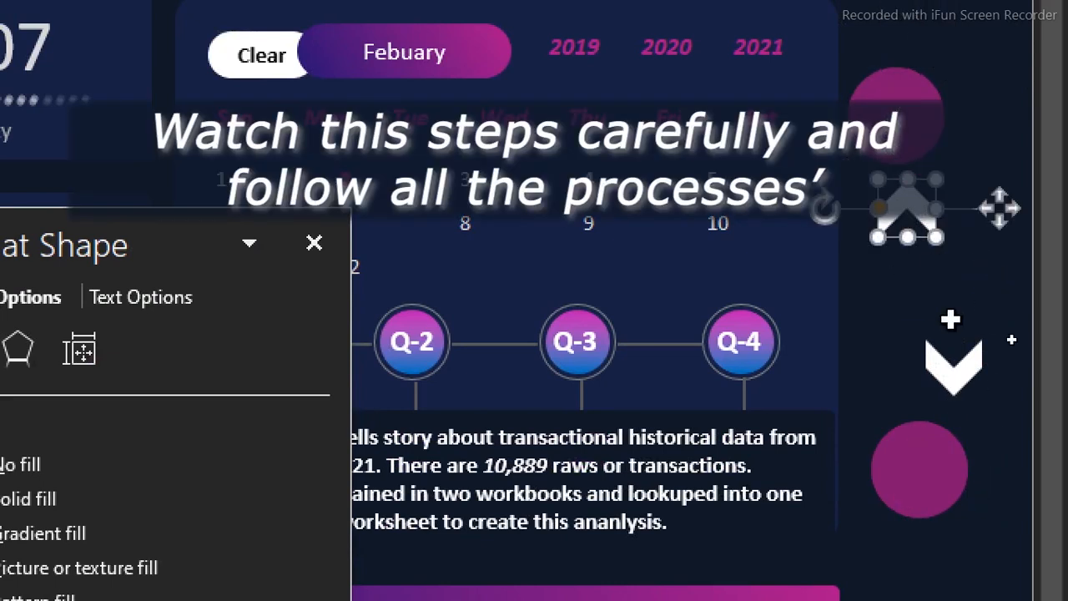
# Bring the upward and downward chevrons to the front, above the magenta circles.
pyautogui.keyDown('shift'); pyautogui.click(960, 374); pyautogui.keyUp('shift')
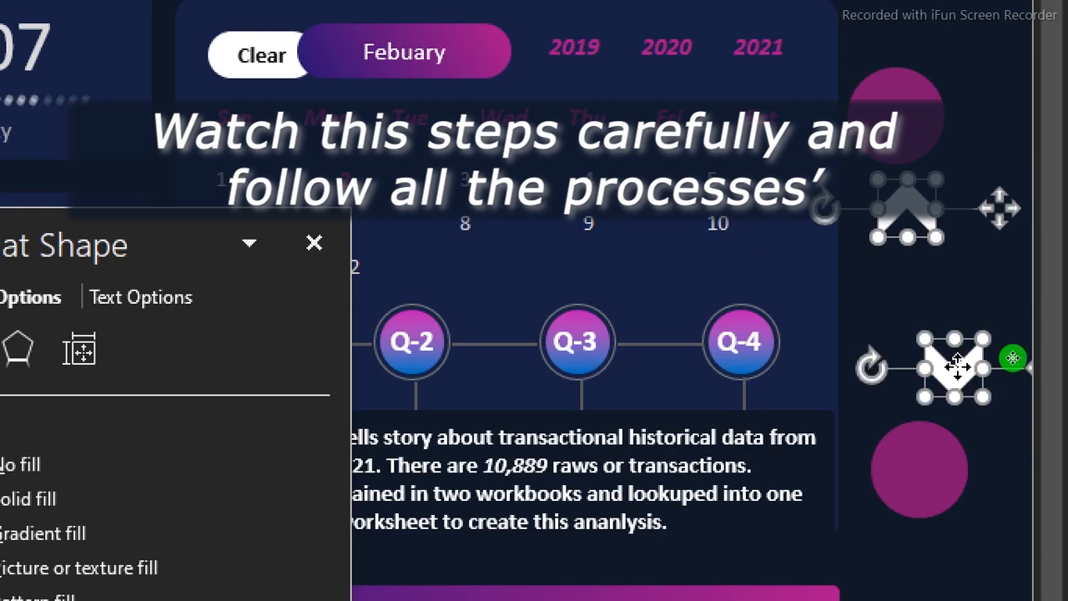
pyautogui.rightClick(957, 367)
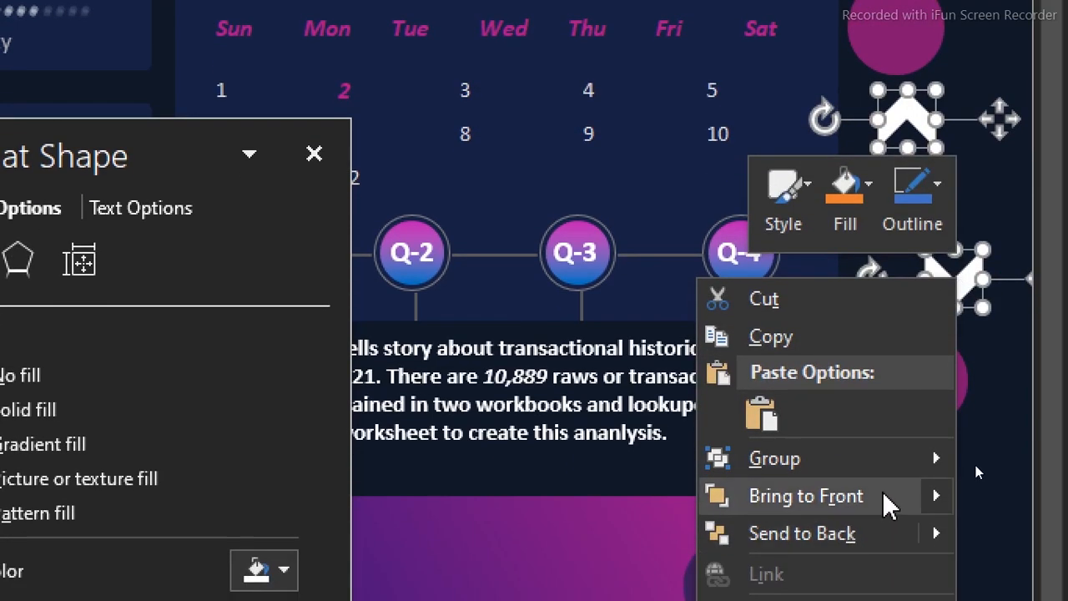
pyautogui.moveTo(941, 493)
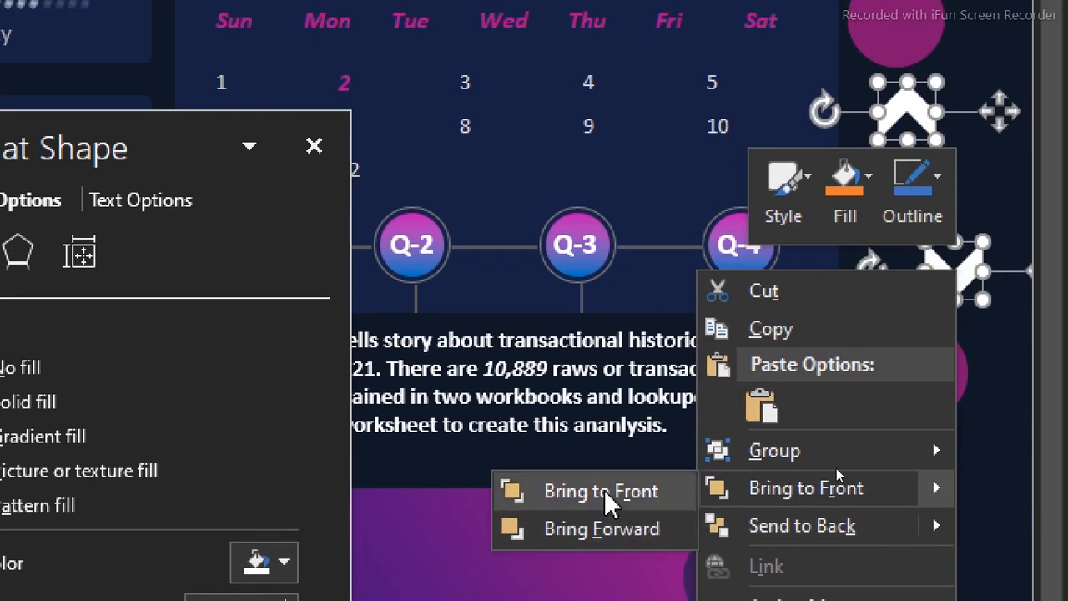
pyautogui.click(606, 491)
pyautogui.click(989, 343)
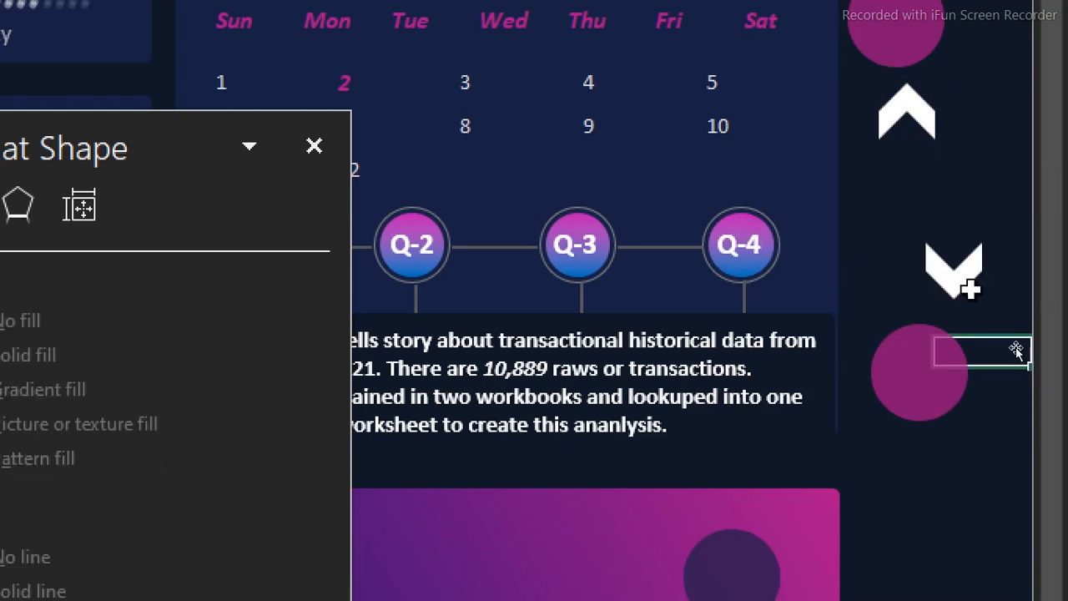
# Move the upward chevron onto the magenta circle above it, beside the calendar.
pyautogui.click(907, 107)
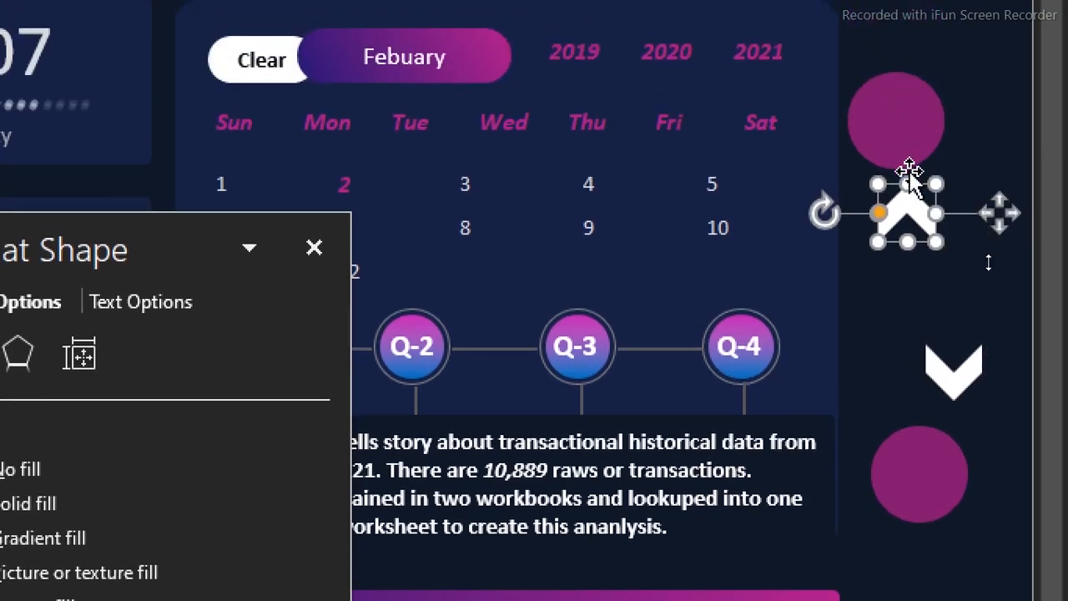
pyautogui.moveTo(907, 206); pyautogui.dragTo(898, 112)
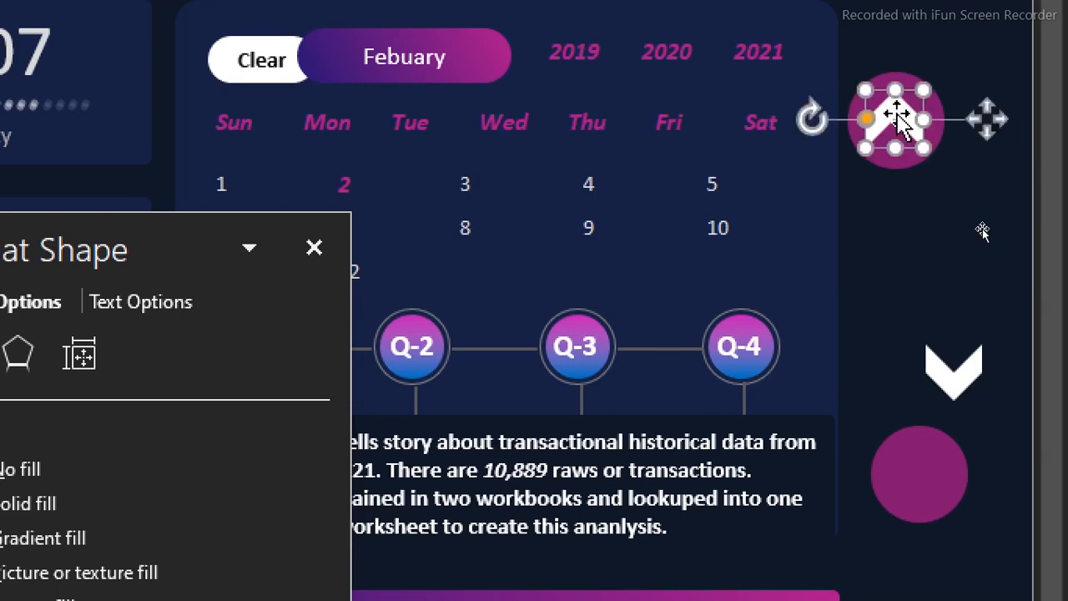
# Align the upward chevron and its magenta circle by center and middle, and group them into one button.
pyautogui.keyDown('ctrl'); pyautogui.click(907, 163); pyautogui.keyUp('ctrl')
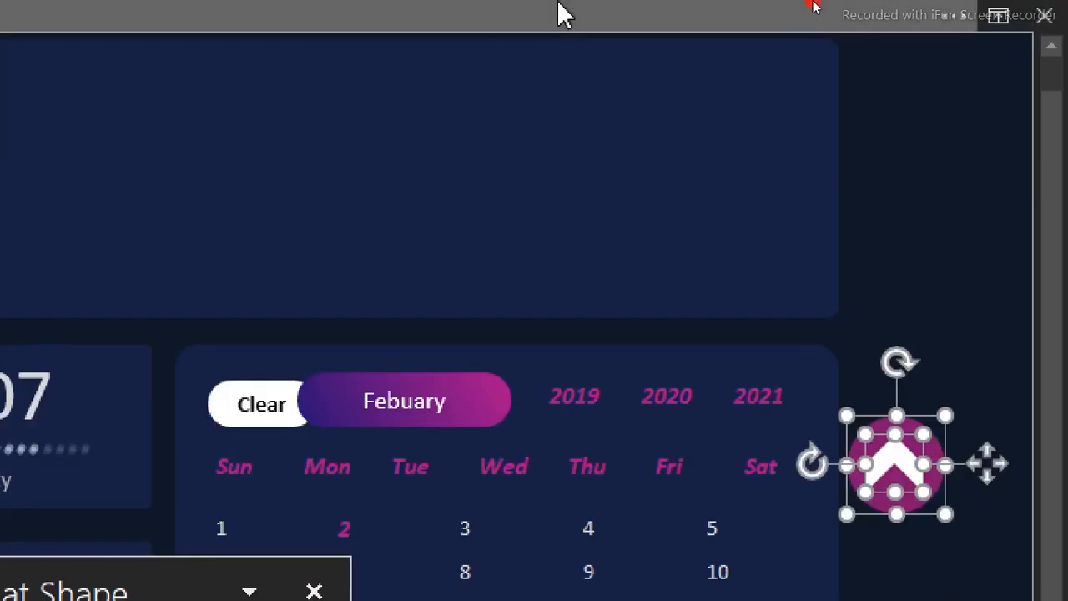
pyautogui.click(560, 5)
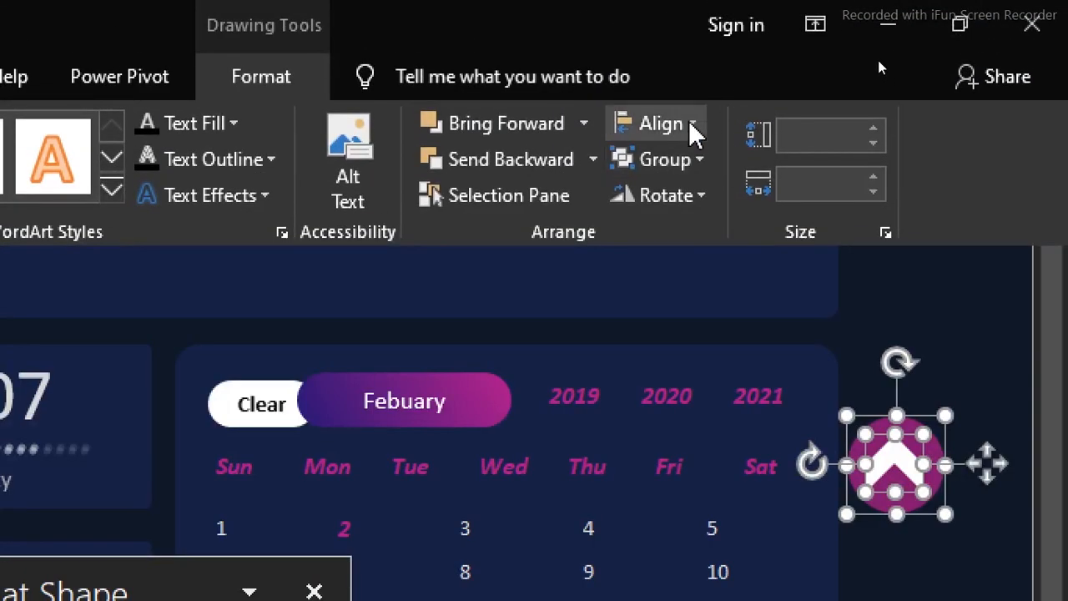
pyautogui.click(692, 127)
pyautogui.click(699, 201)
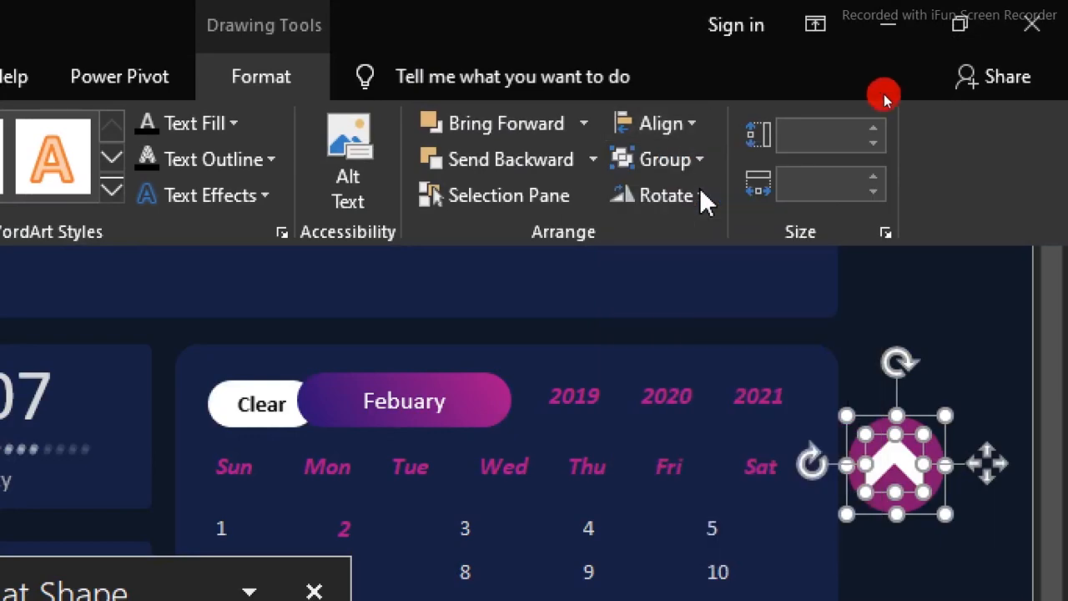
pyautogui.click(692, 133)
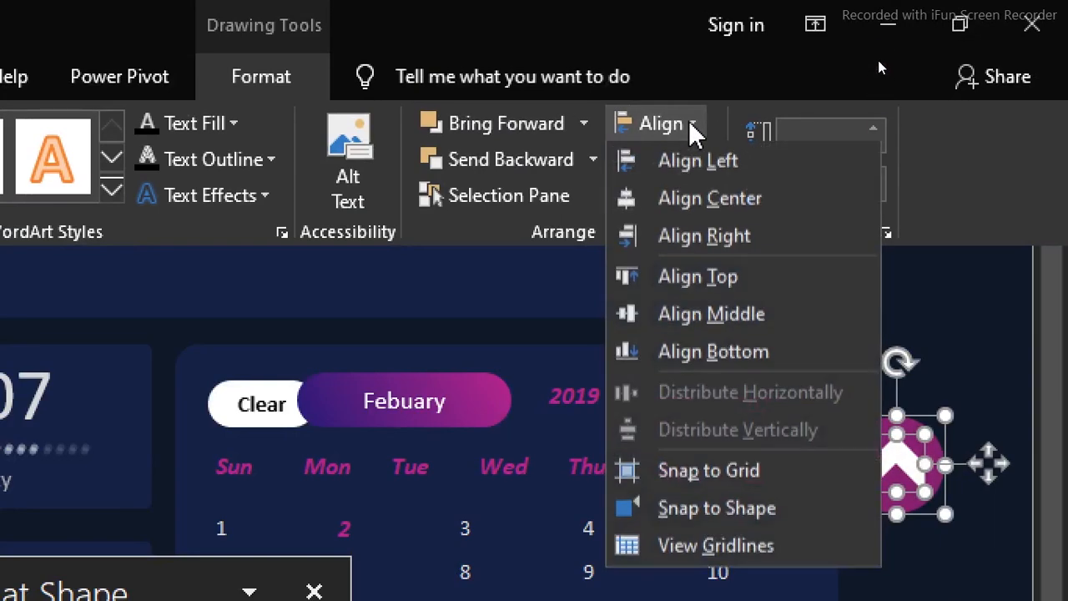
pyautogui.click(726, 321)
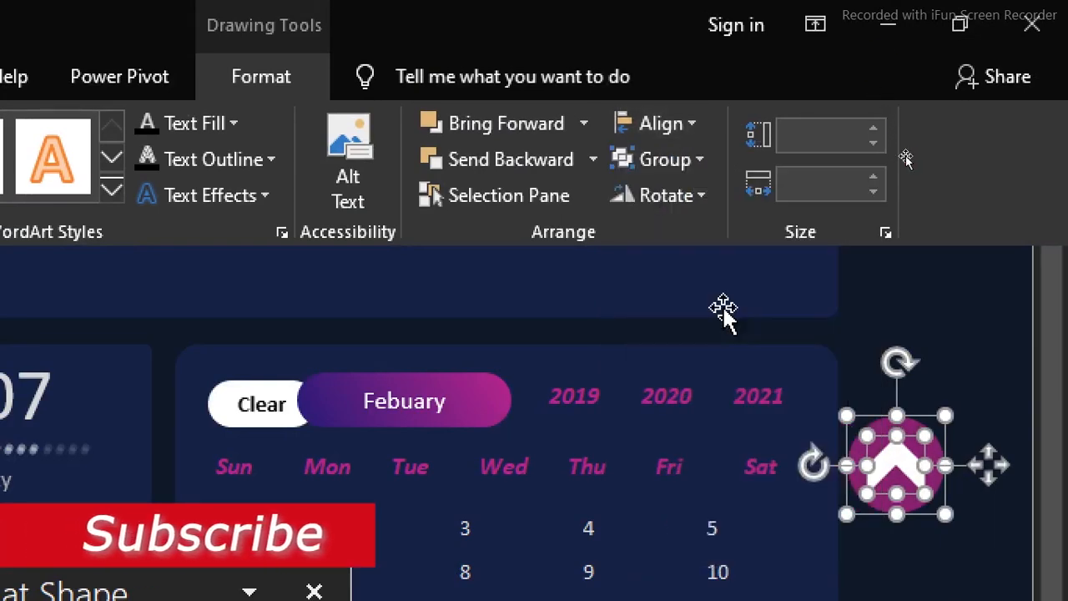
pyautogui.click(704, 162)
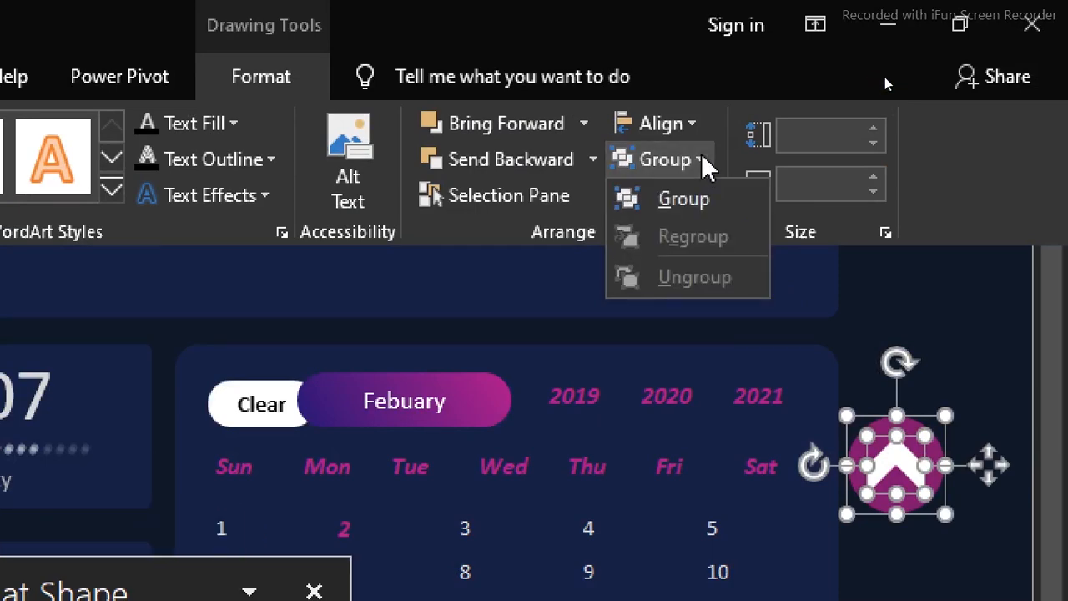
pyautogui.click(698, 205)
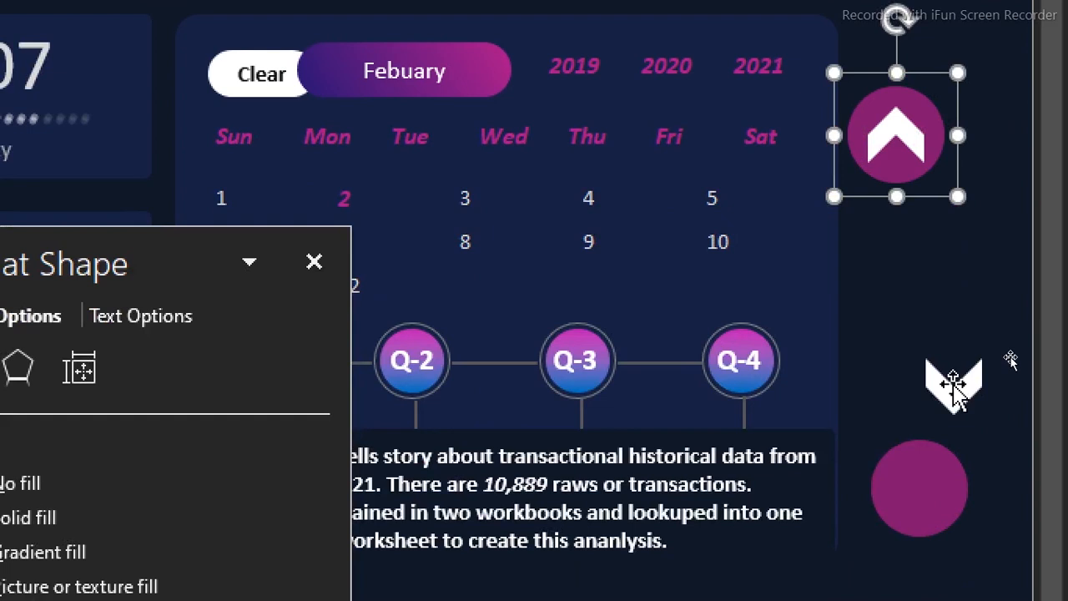
# Group the downward chevron centered on the lower magenta circle and move this button beside the calendar, just below the upward one.
pyautogui.click(951, 376)
pyautogui.keyDown('shift'); pyautogui.click(933, 509); pyautogui.keyUp('shift')
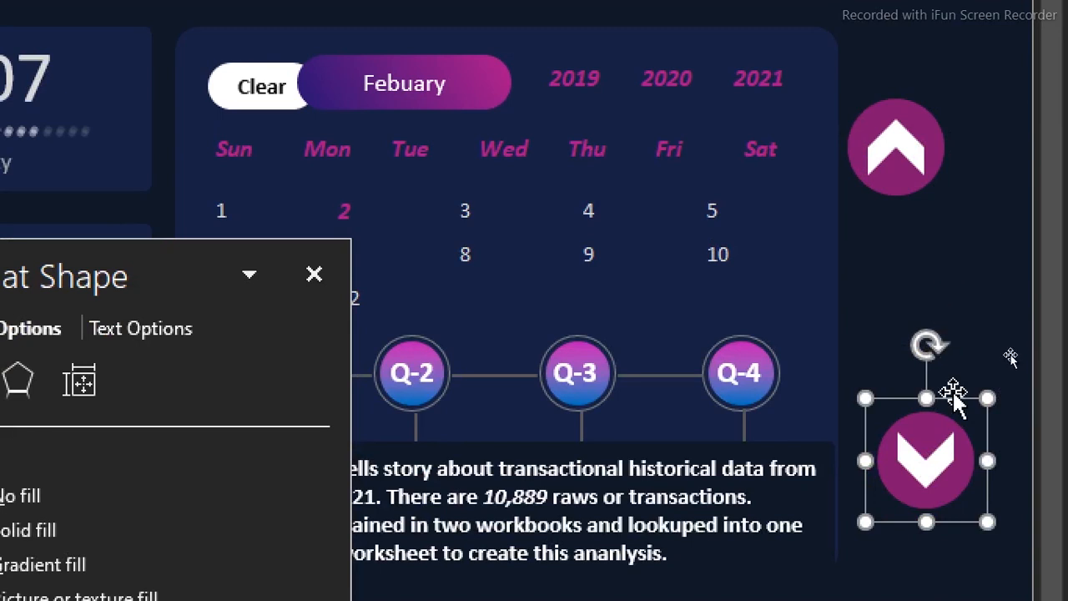
pyautogui.moveTo(957, 399); pyautogui.dragTo(935, 257)
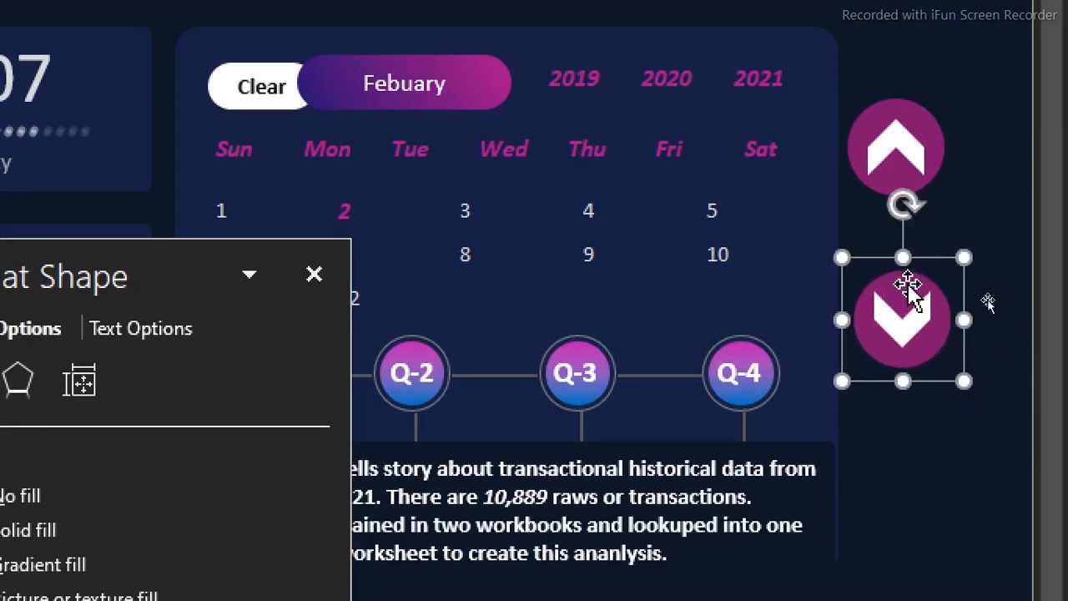
pyautogui.click(908, 277)
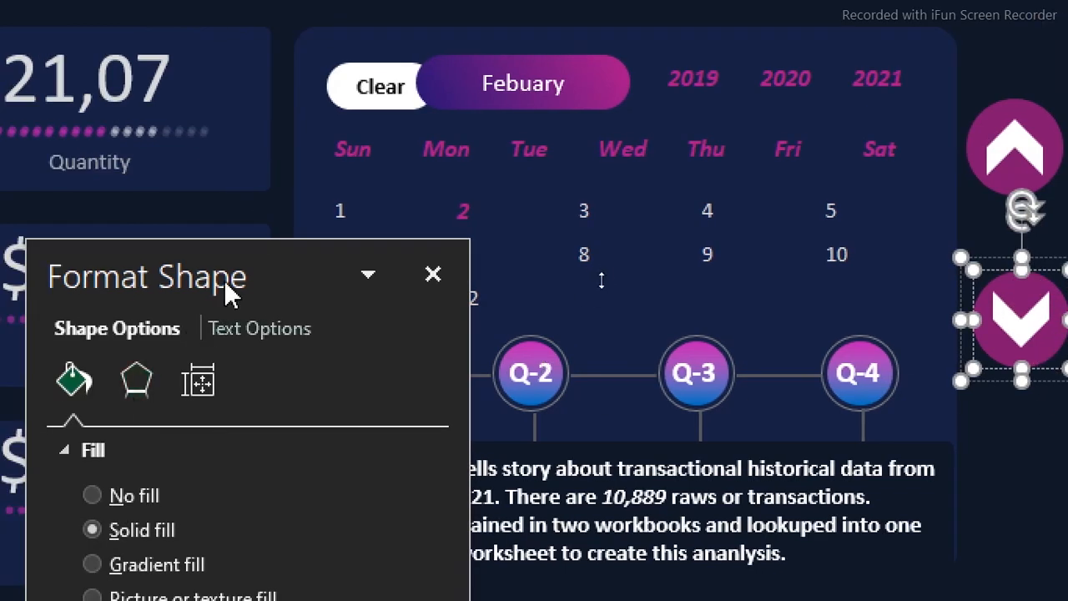
pyautogui.click(310, 234)
pyautogui.moveTo(310, 234); pyautogui.dragTo(365, 40)
pyautogui.moveTo(365, 78); pyautogui.dragTo(324, 203)
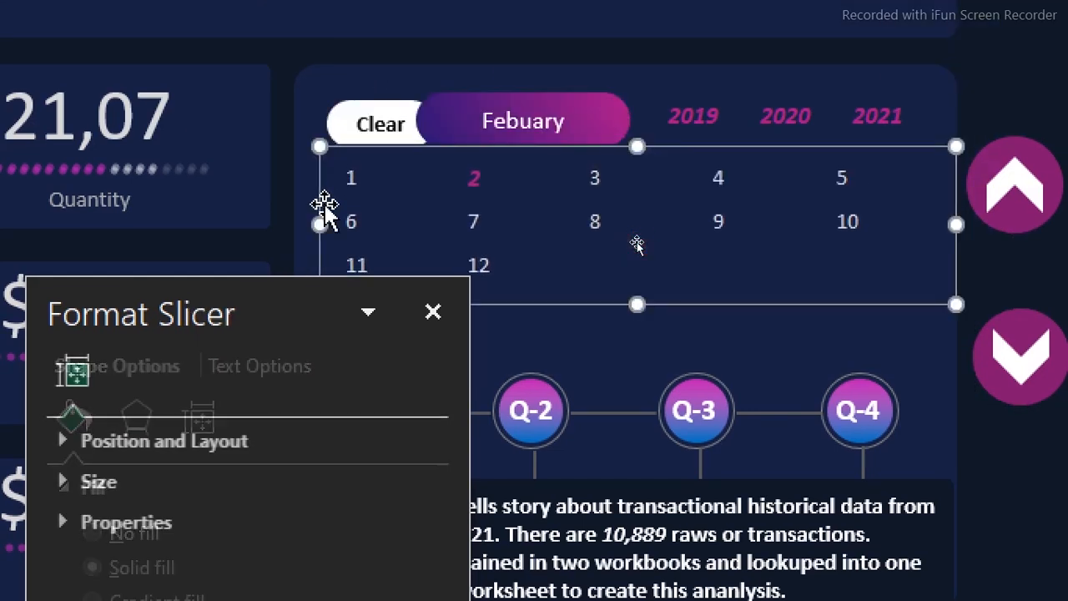
pyautogui.hotkey('ctrl', 'z')
# Set the fill transparency of the circle behind the downward chevron to 100%.
pyautogui.click(613, 290)
pyautogui.moveTo(276, 311); pyautogui.dragTo(349, 126)
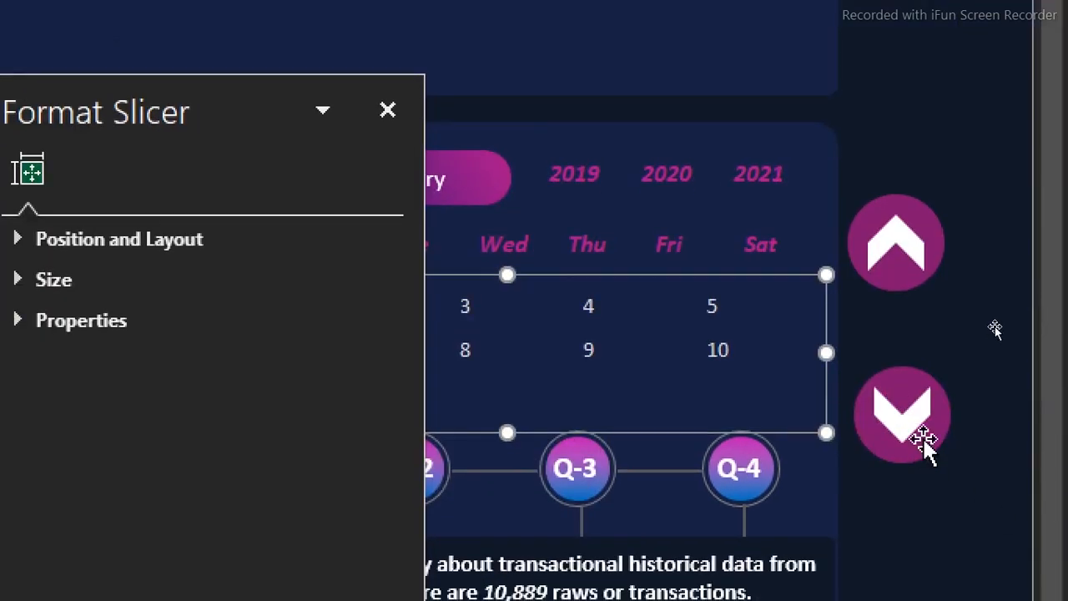
pyautogui.click(904, 404)
pyautogui.click(903, 392)
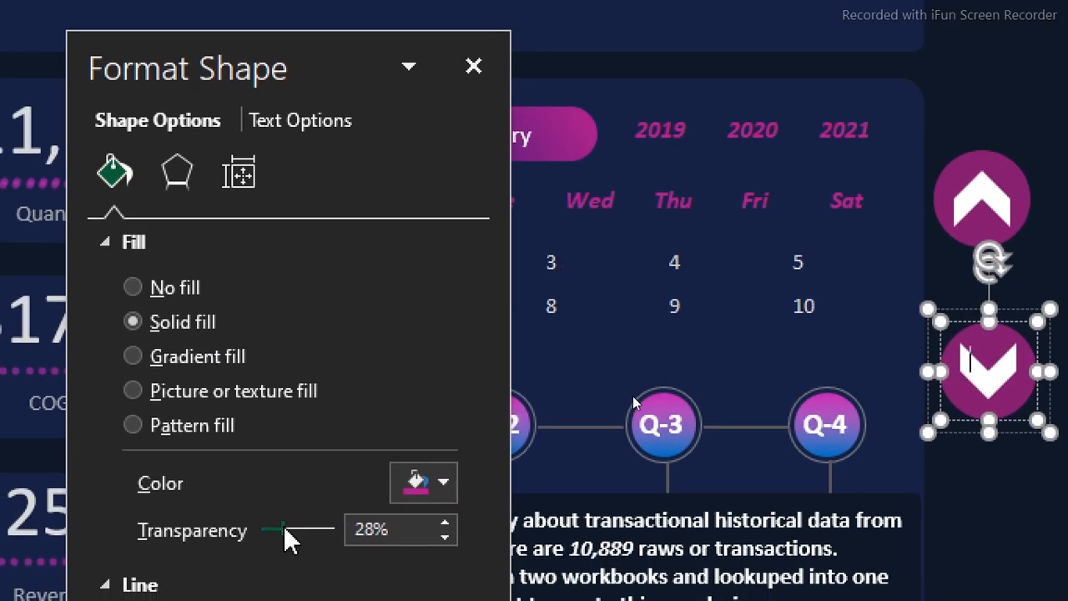
pyautogui.moveTo(284, 529); pyautogui.dragTo(375, 534)
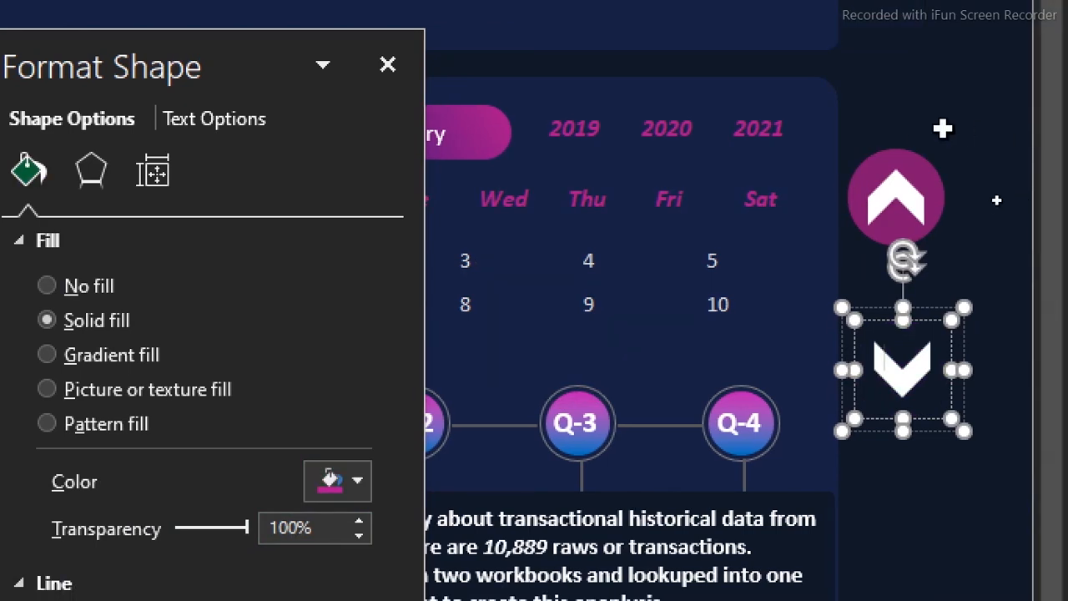
# Set the fill transparency of the circle behind the upward chevron to 100% and close the shape formatting settings.
pyautogui.click(913, 159)
pyautogui.click(843, 225)
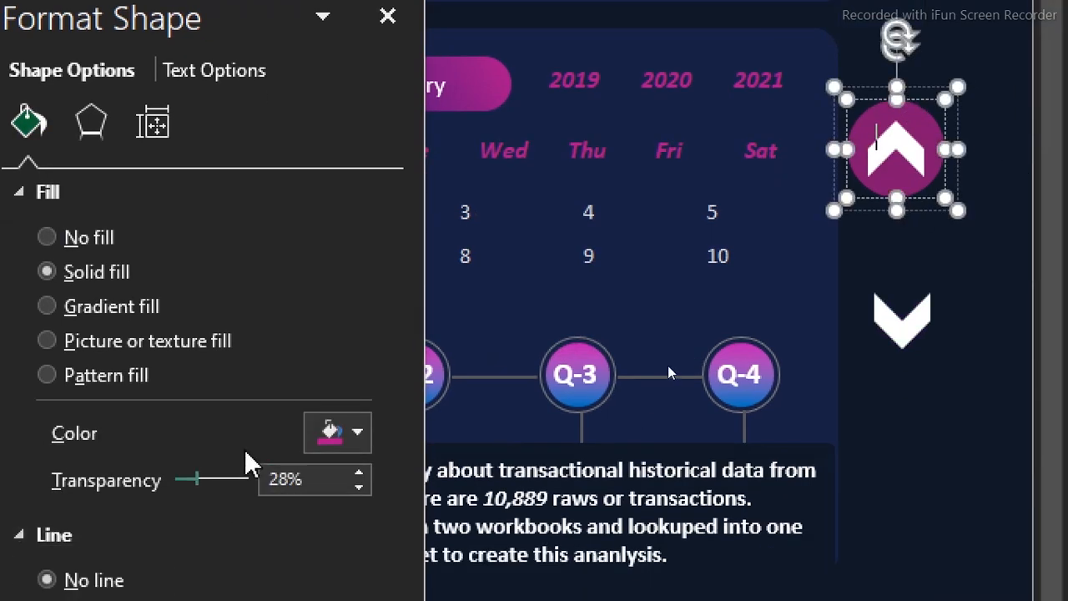
pyautogui.moveTo(198, 488); pyautogui.dragTo(303, 489)
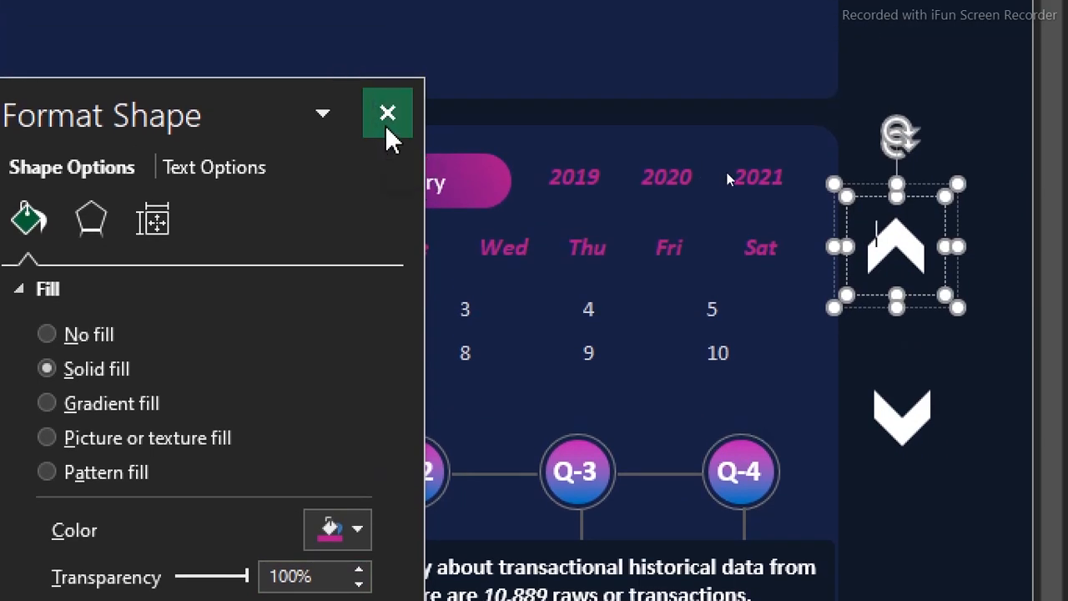
pyautogui.click(386, 127)
pyautogui.click(990, 100)
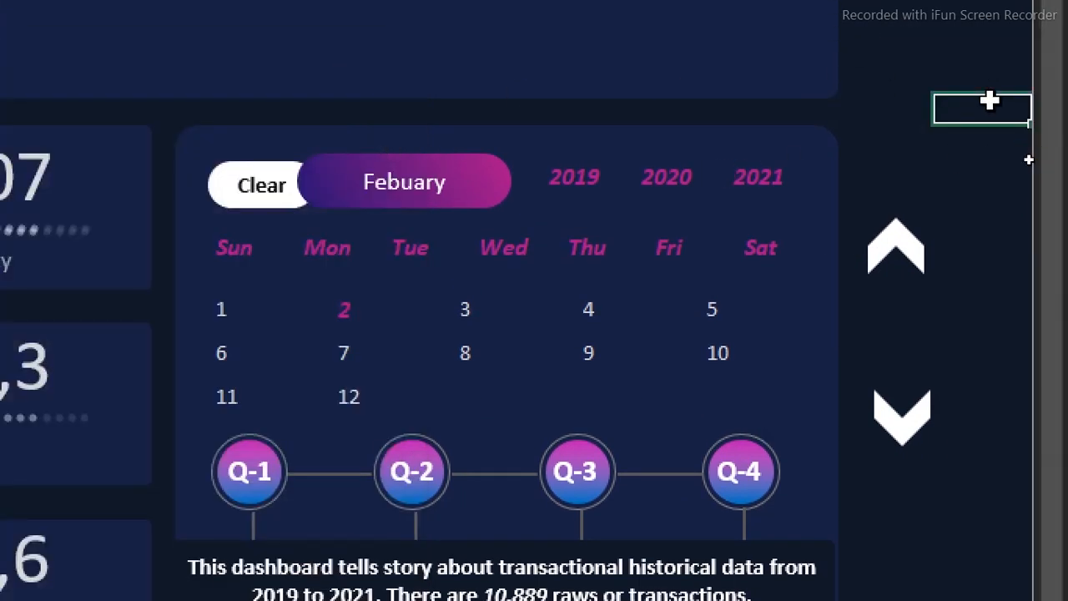
# Duplicate the empty dark blue card beside the Key performance Indicator card and place the copy over the description below the quarter circles.
pyautogui.scroll(-5, 751, 526)
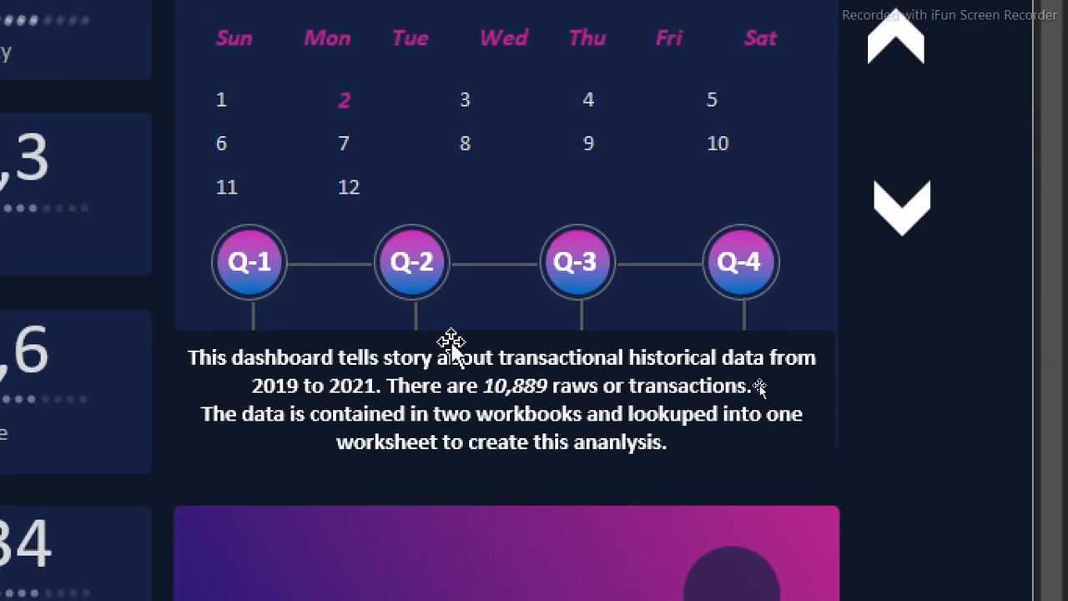
pyautogui.scroll(-1, 465, 469)
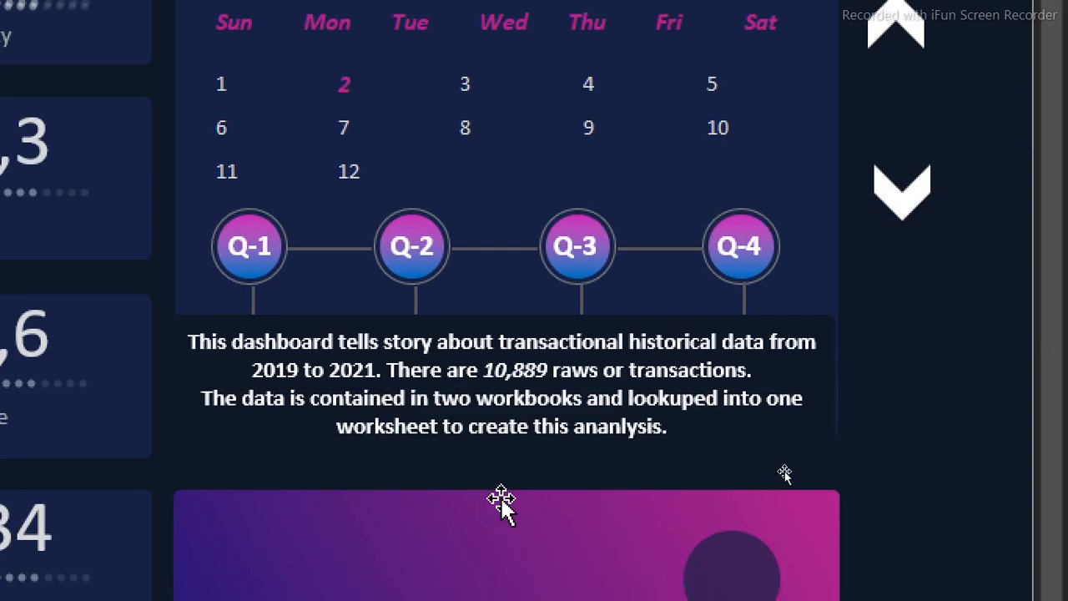
pyautogui.click(501, 501)
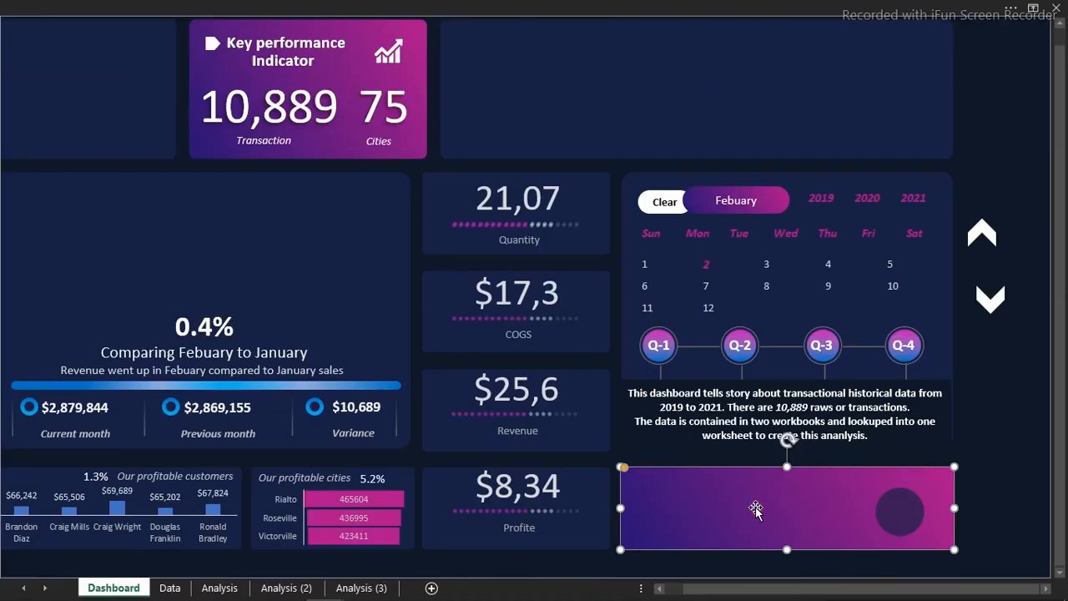
pyautogui.click(114, 105)
pyautogui.hotkey('ctrl', 'd')
pyautogui.moveTo(114, 104); pyautogui.dragTo(753, 420)
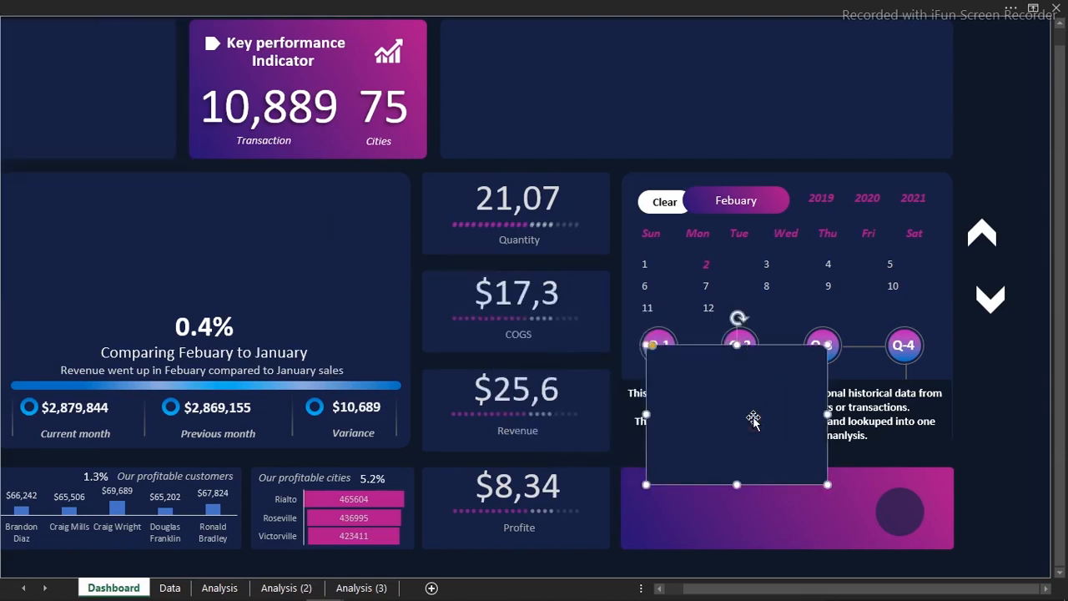
# Fill the copied card with the dark purple from the recent colors and close the shape formatting settings.
pyautogui.hotkey('ctrl', '1')
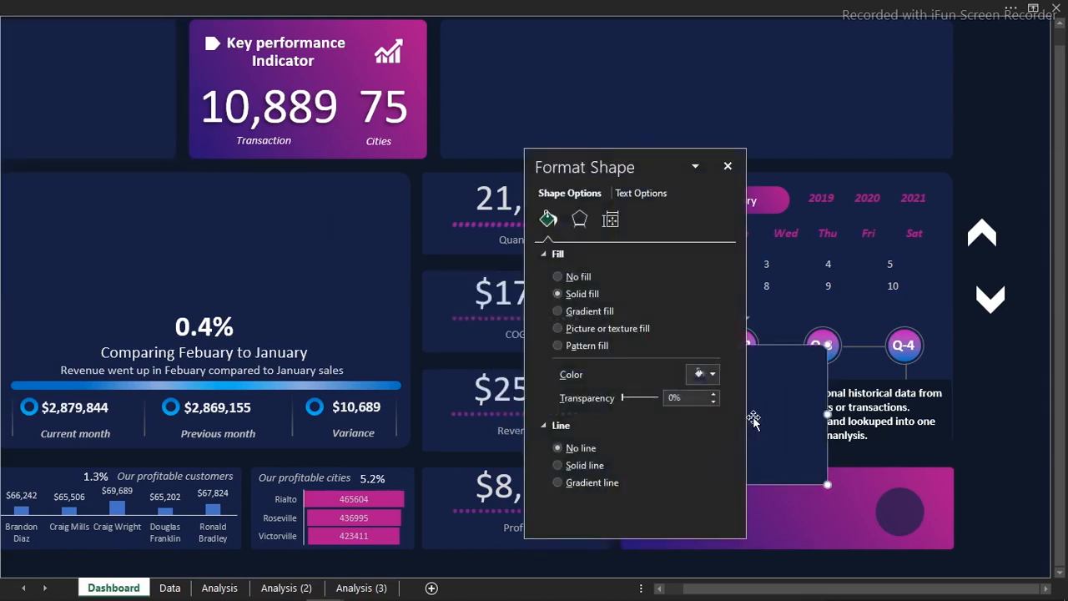
pyautogui.click(699, 376)
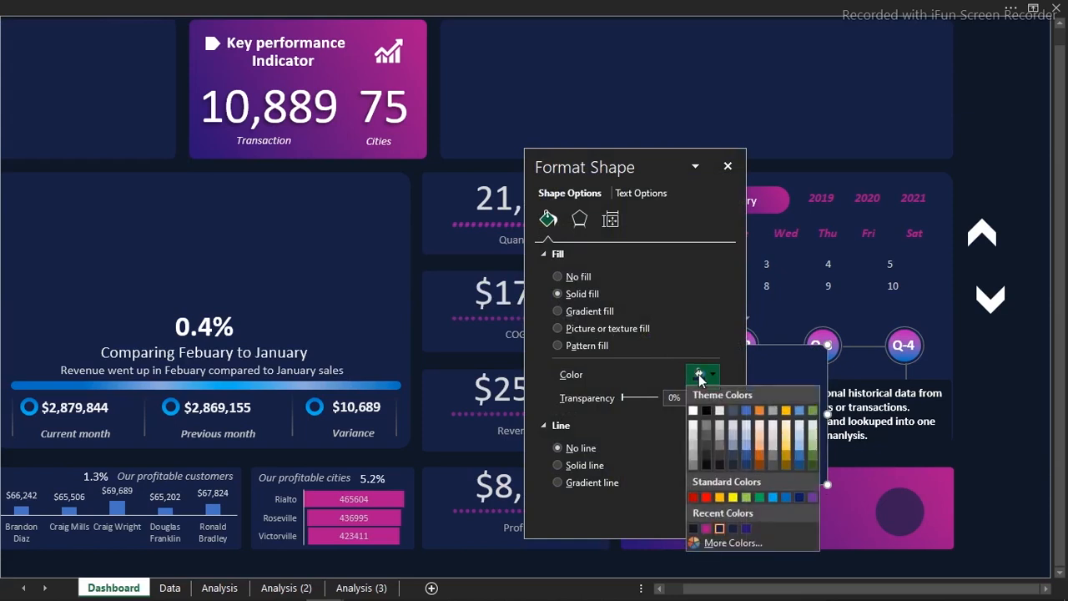
pyautogui.click(746, 530)
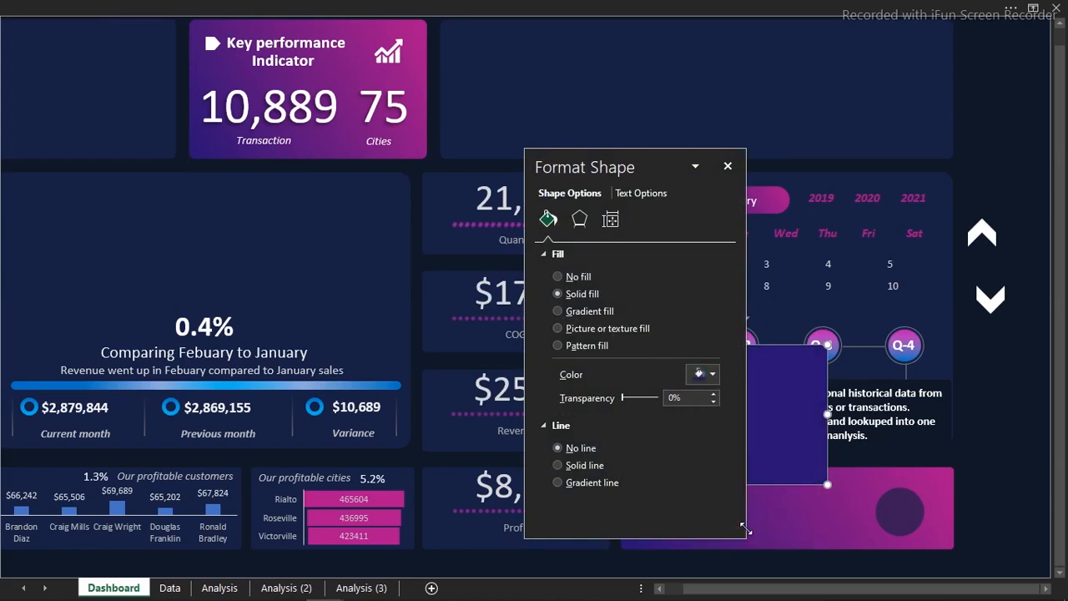
pyautogui.click(728, 167)
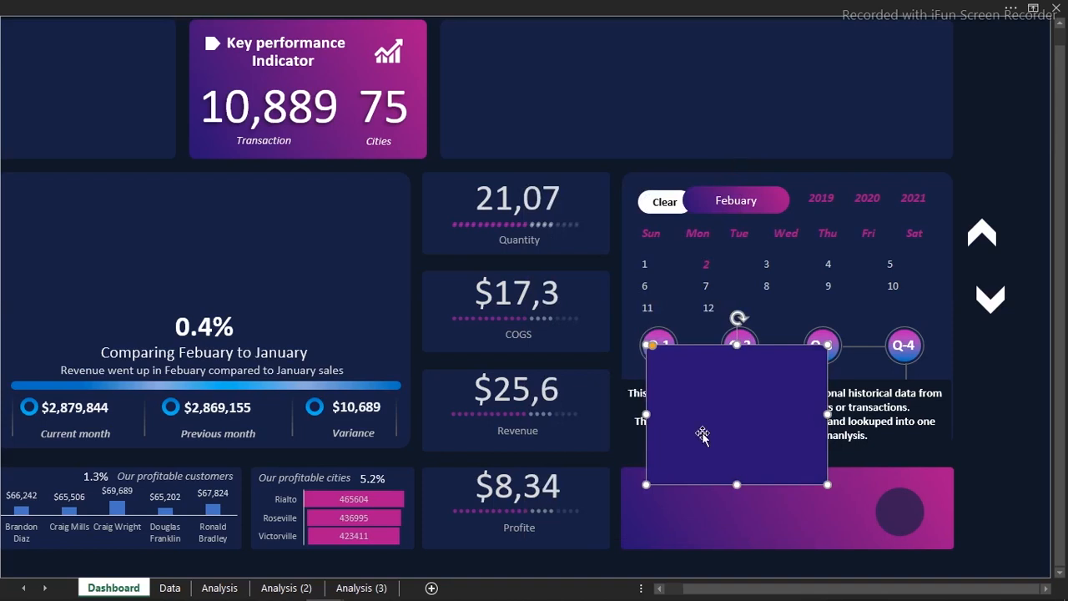
# Fully round the purple rectangle's corners and shrink its height and width into a small pill overlapping the gradient banner's upper edge.
pyautogui.moveTo(652, 346); pyautogui.dragTo(736, 406)
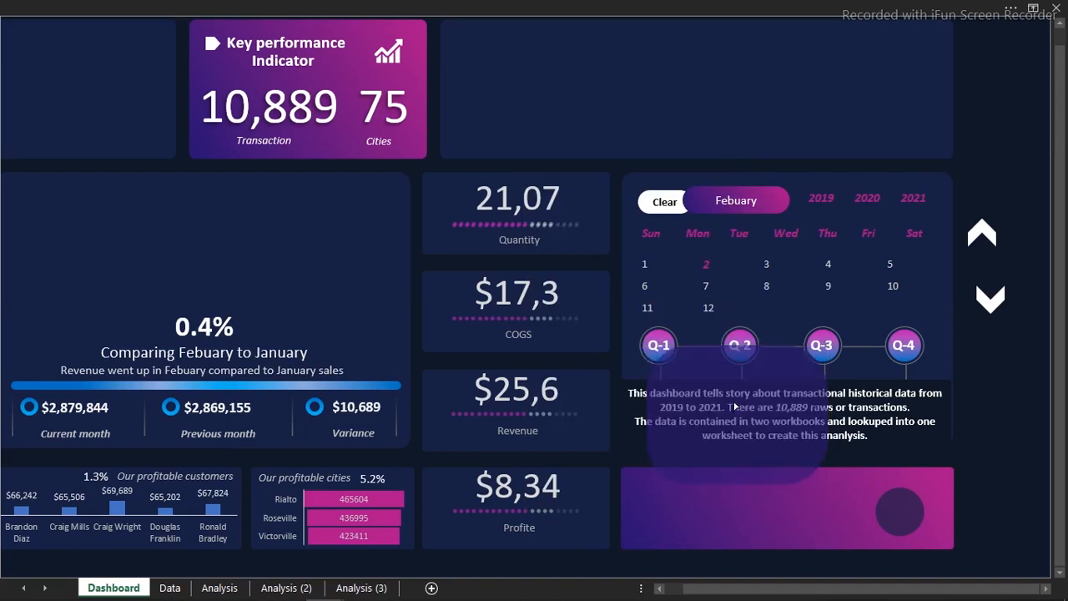
pyautogui.moveTo(774, 435); pyautogui.dragTo(756, 389)
pyautogui.moveTo(738, 345); pyautogui.dragTo(749, 435)
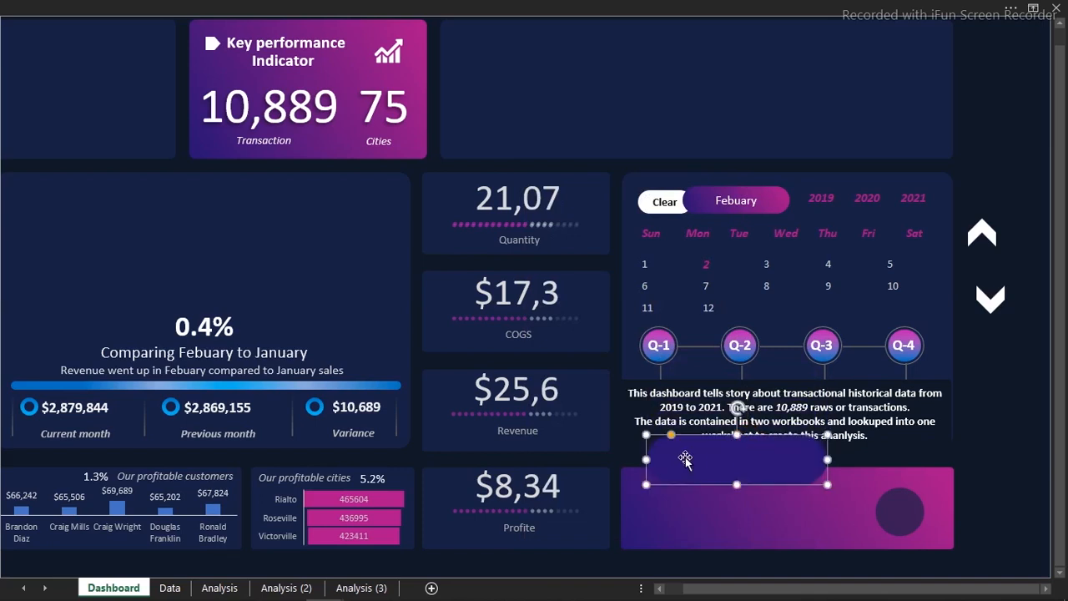
pyautogui.moveTo(647, 459); pyautogui.dragTo(687, 462)
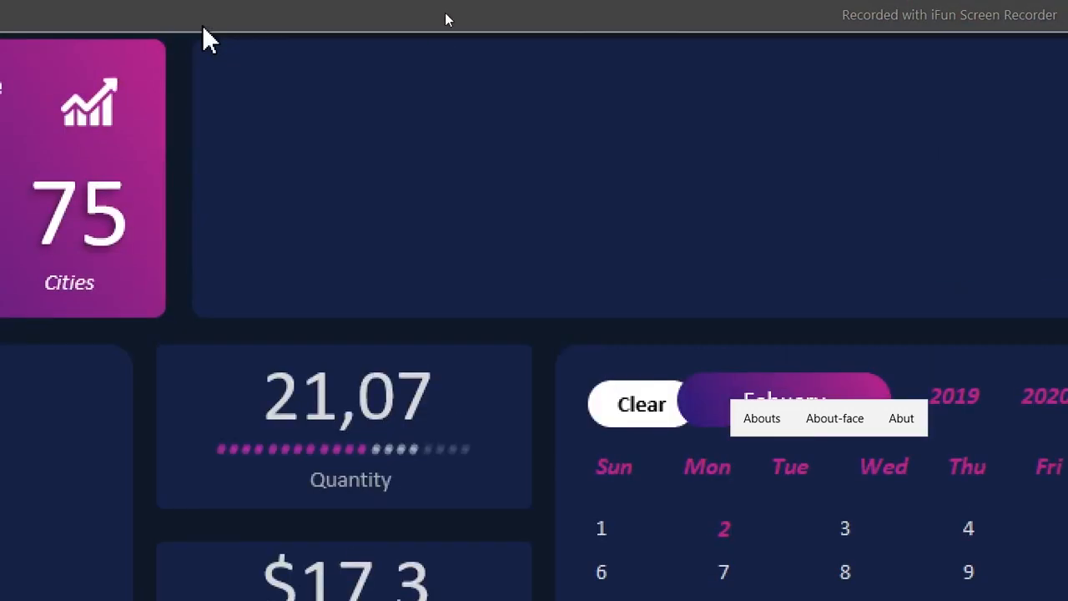
# Centre the About text vertically and horizontally in the pill and open the list of fonts.
pyautogui.click(445, 14)
pyautogui.click(279, 135)
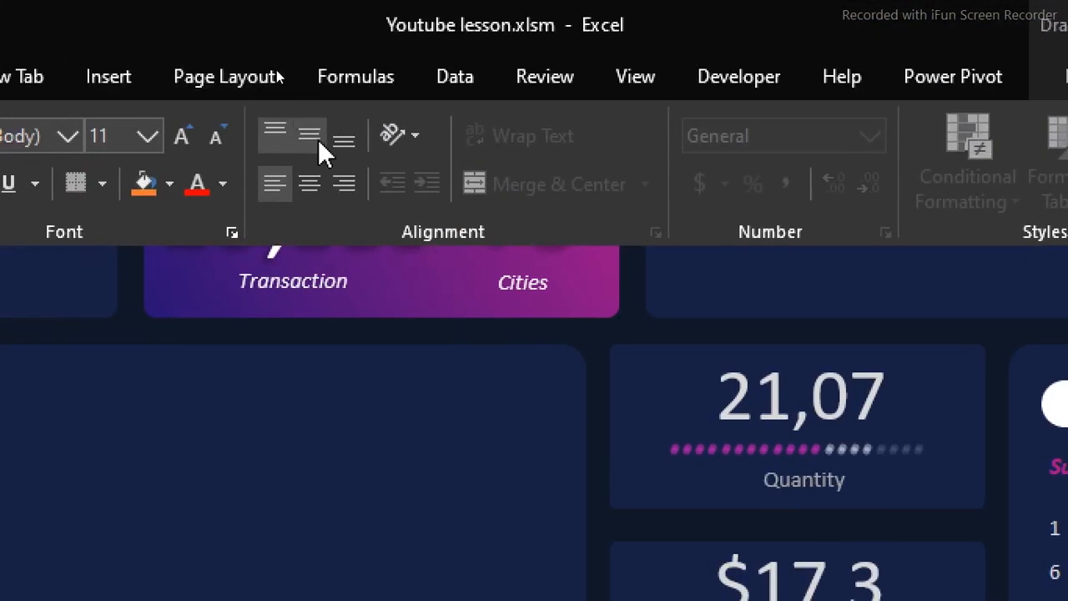
pyautogui.click(313, 181)
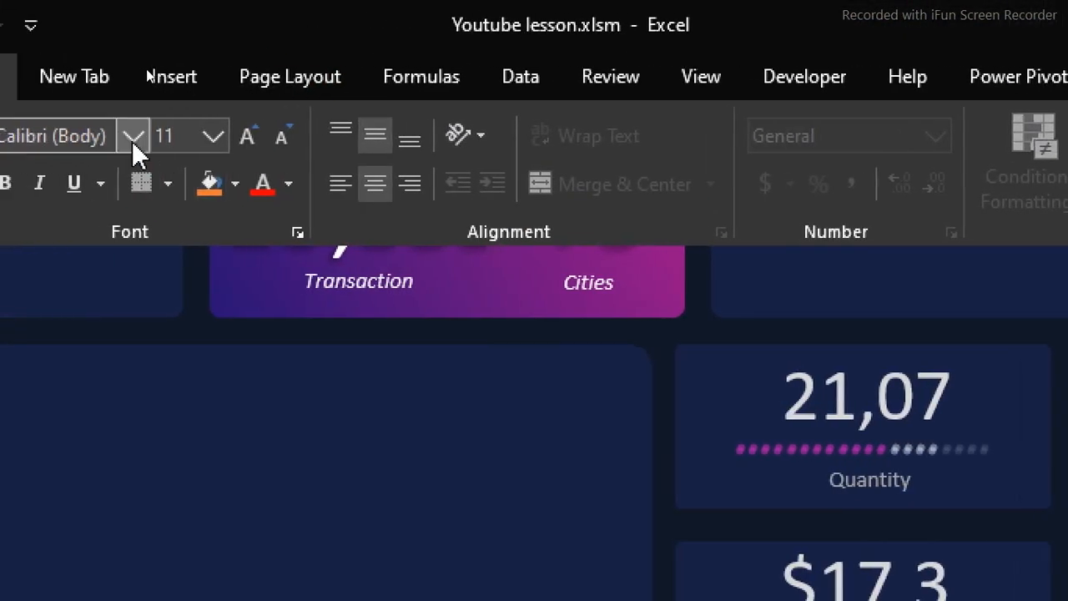
pyautogui.click(68, 136)
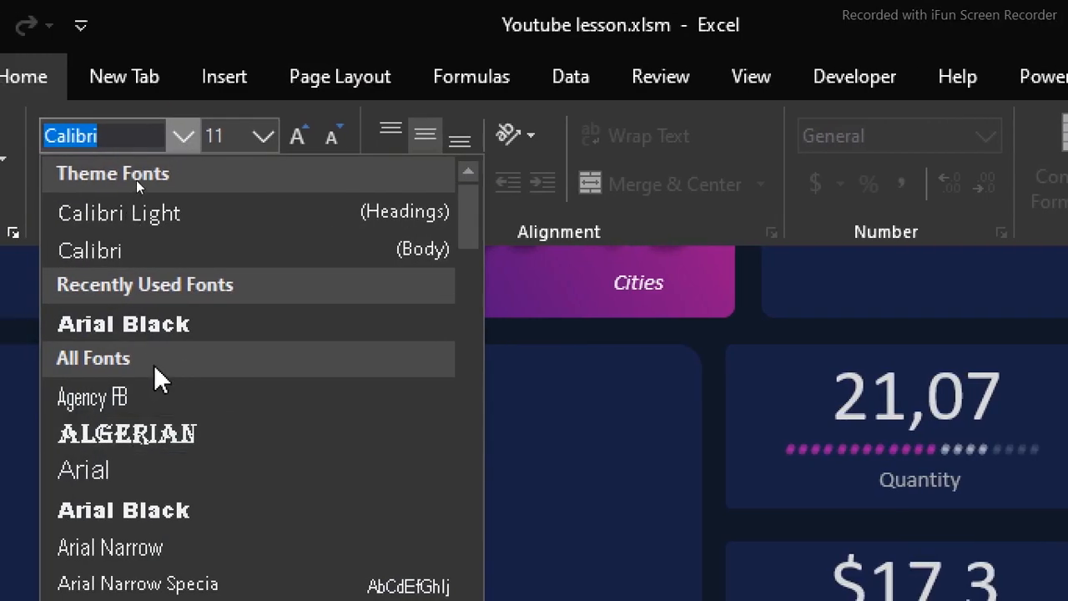
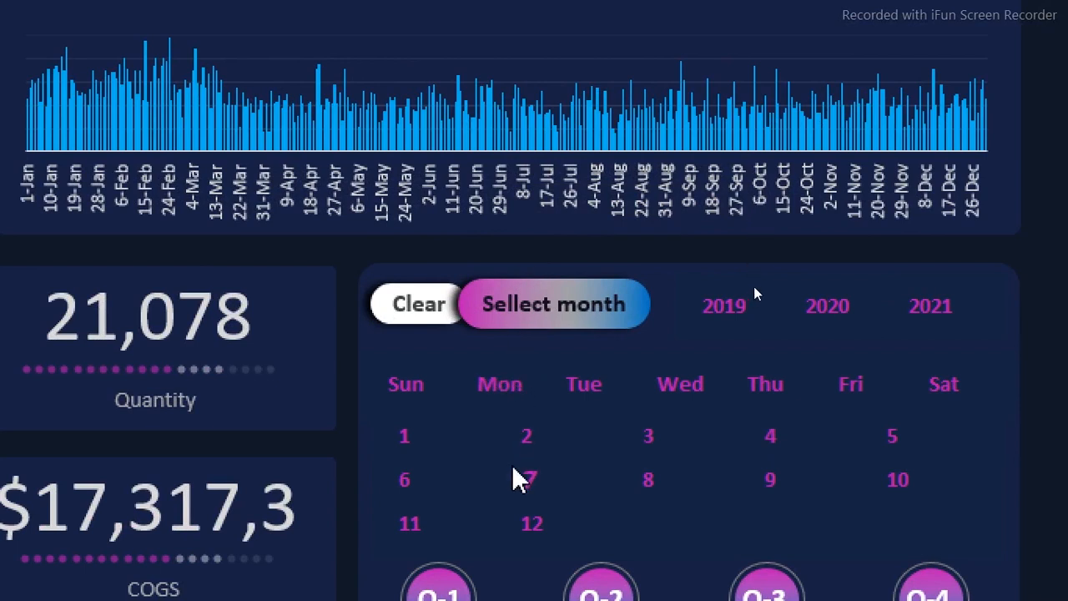
# Filter the finished dashboard by individual months, trying September and ending on August.
pyautogui.click(536, 451)
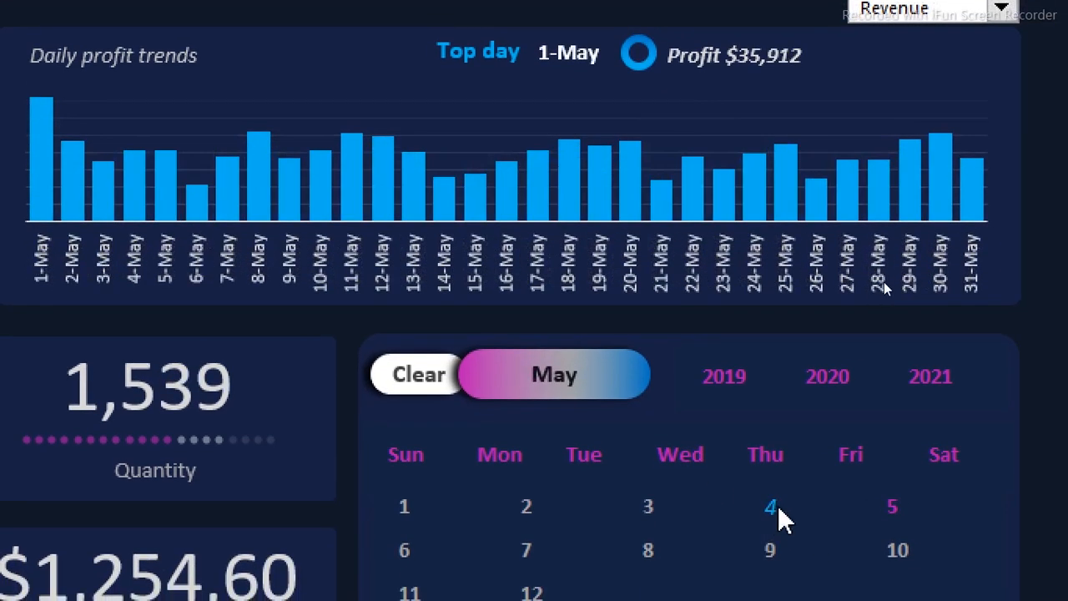
pyautogui.click(778, 541)
pyautogui.click(657, 536)
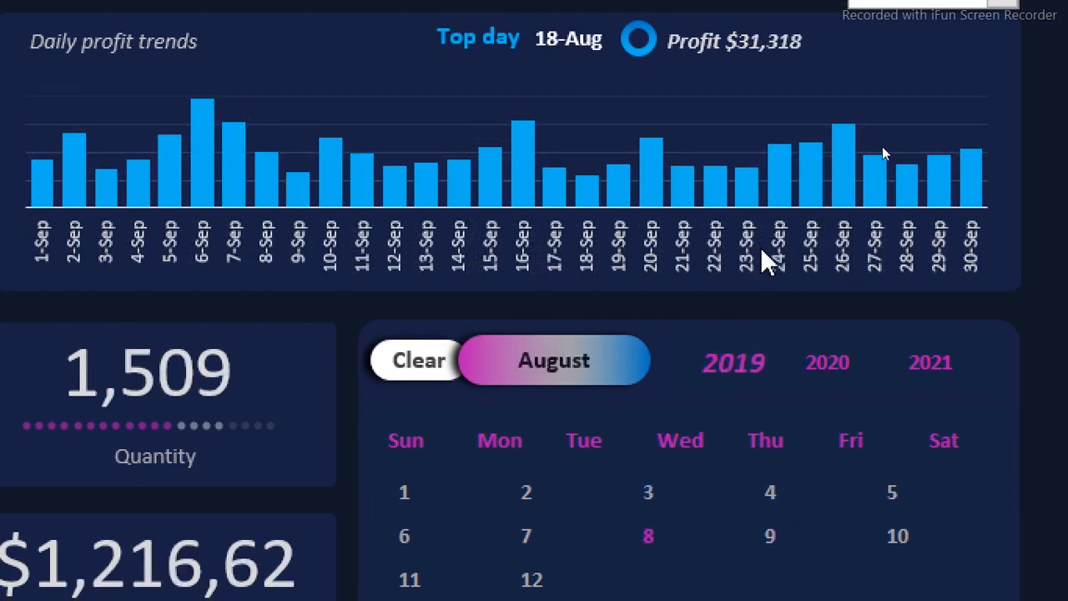
# Filter the August dashboard by year and weekday, trying 2019 and Wed and ending on 2020 and Sun.
pyautogui.click(742, 366)
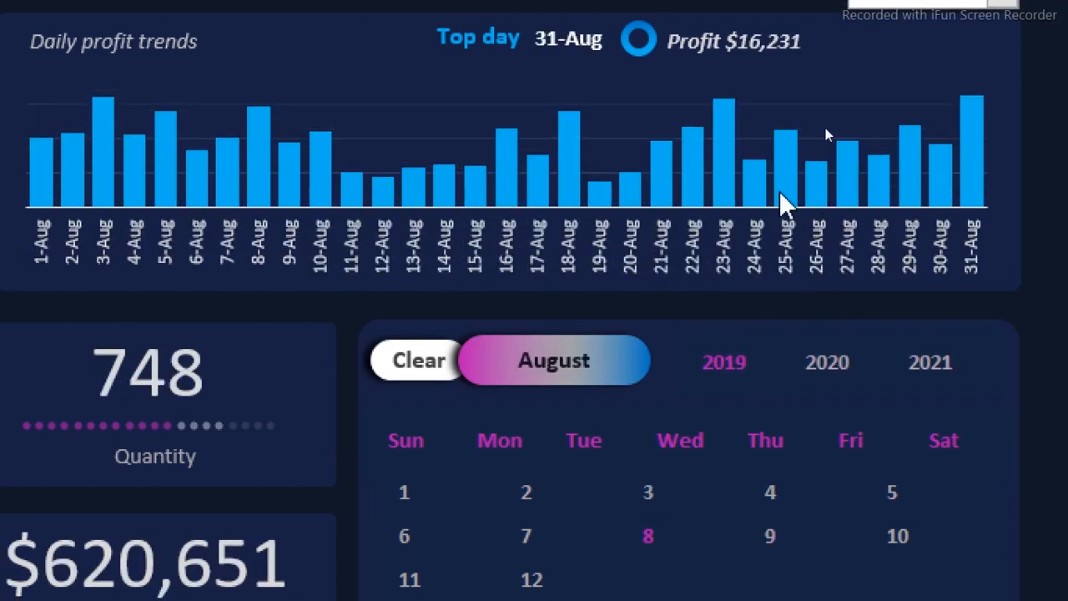
pyautogui.click(827, 368)
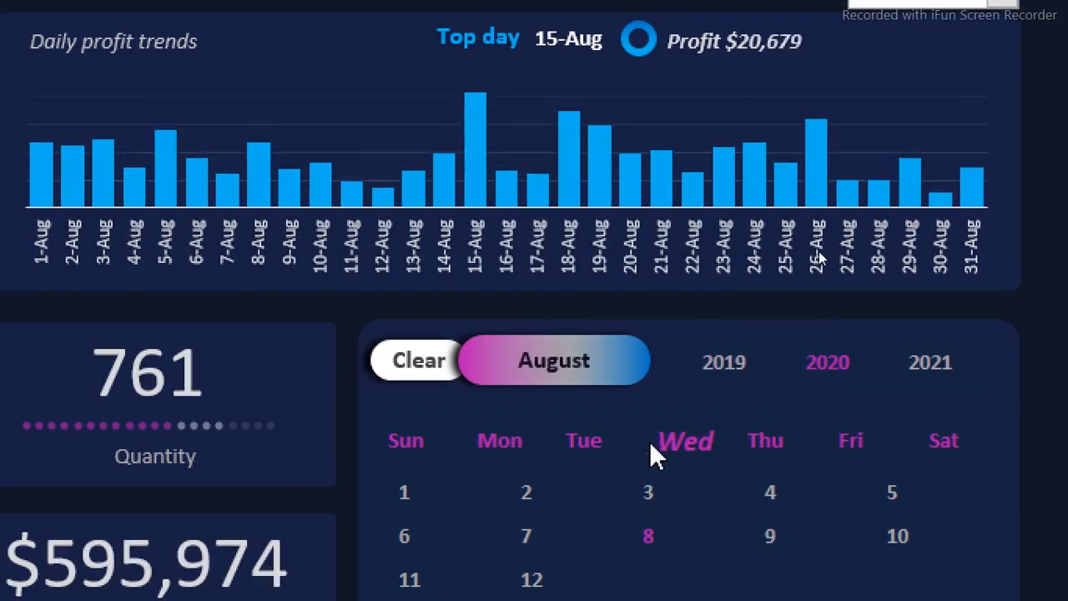
pyautogui.click(680, 441)
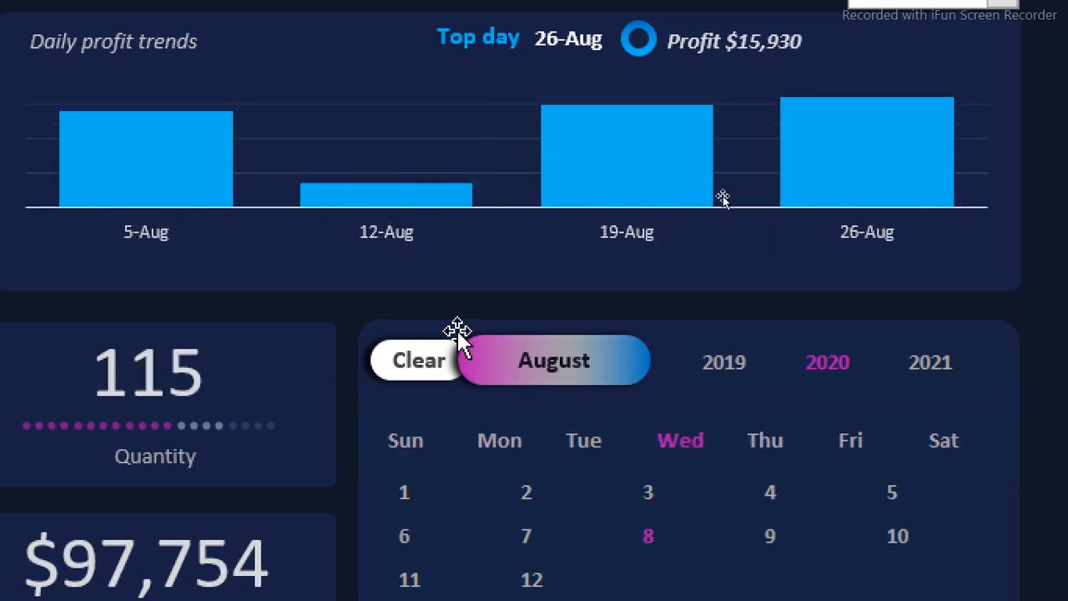
pyautogui.click(487, 446)
pyautogui.click(411, 444)
pyautogui.scroll(1, 516, 120)
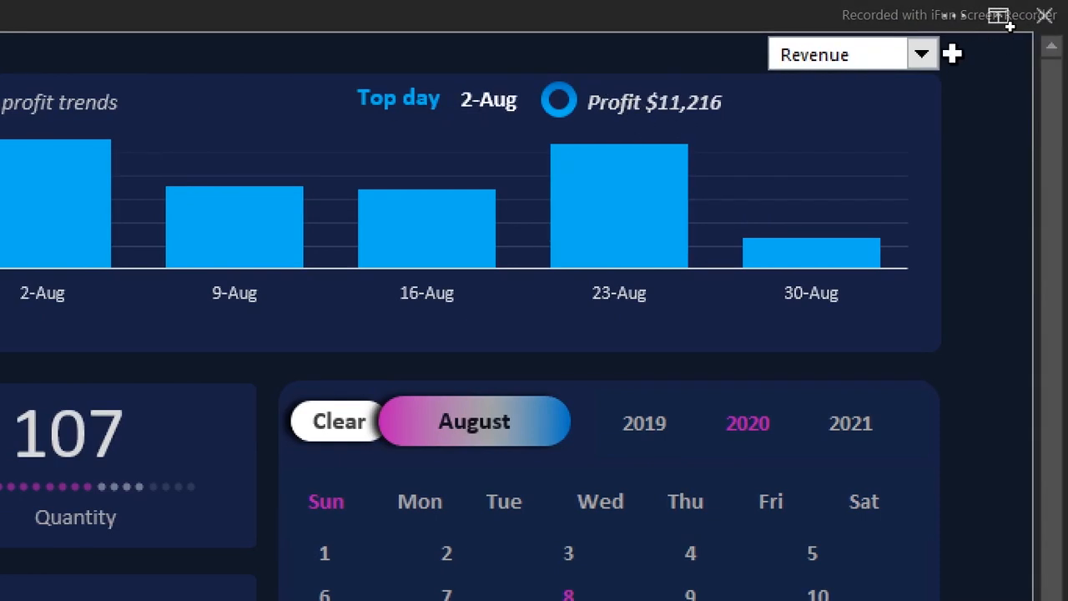
# Switch the dashboard's displayed measure to transaction and finally to Quantity.
pyautogui.click(1002, 56)
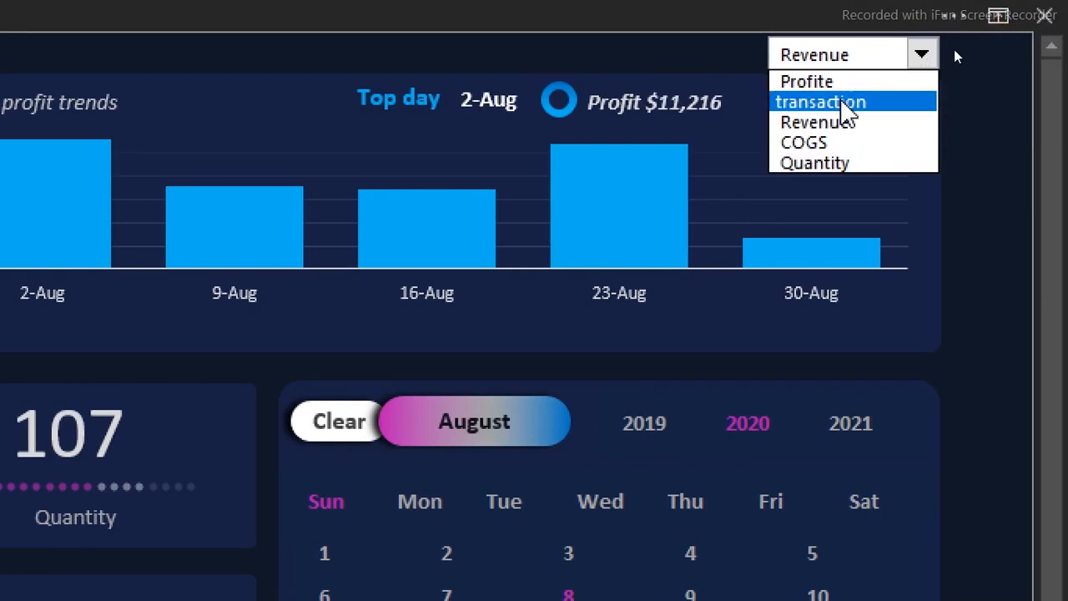
pyautogui.click(843, 107)
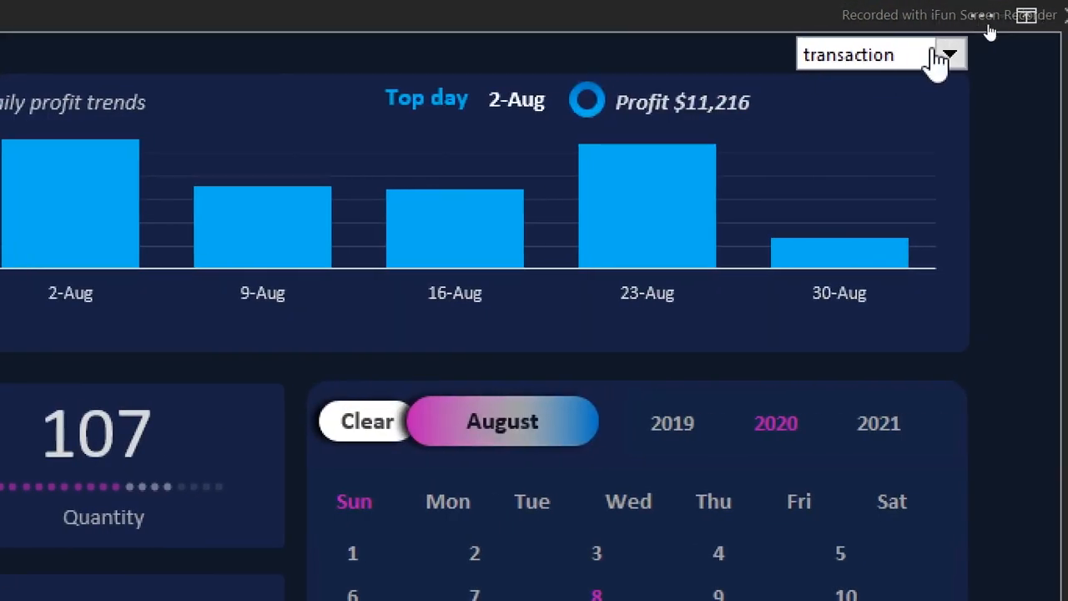
pyautogui.click(940, 57)
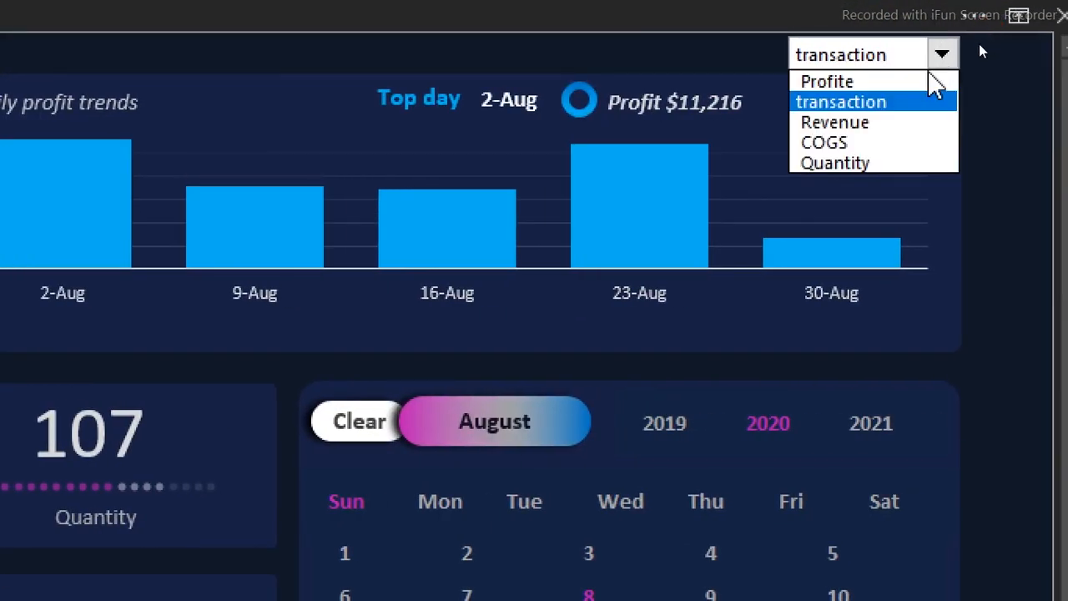
pyautogui.click(858, 167)
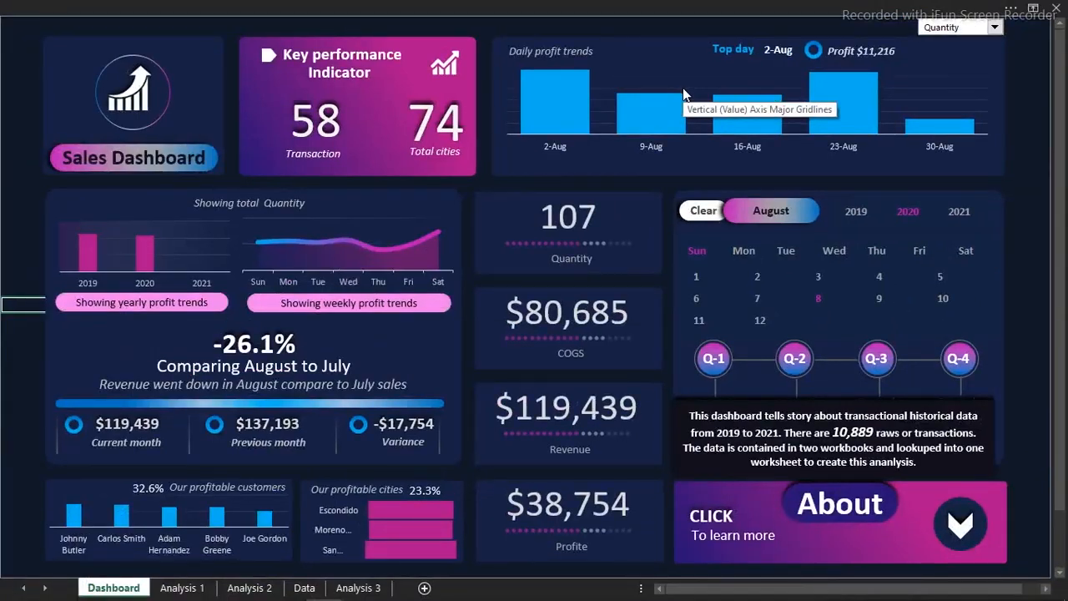
# Switch to the Youtube lesson.xlsm workbook and open the Analysis (2) sheet.
pyautogui.moveTo(334, 591)
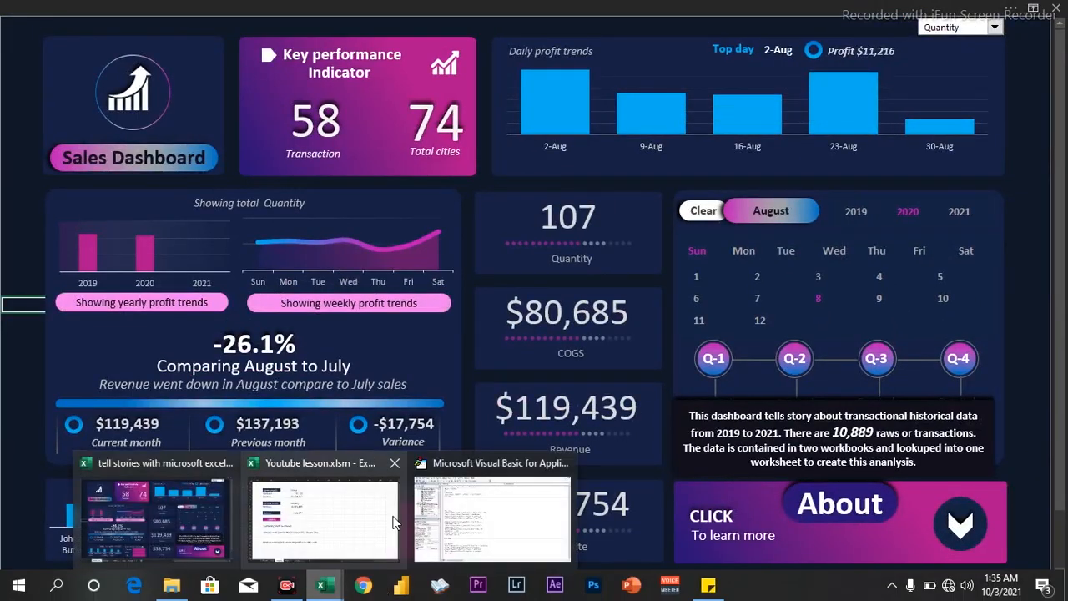
pyautogui.moveTo(444, 530)
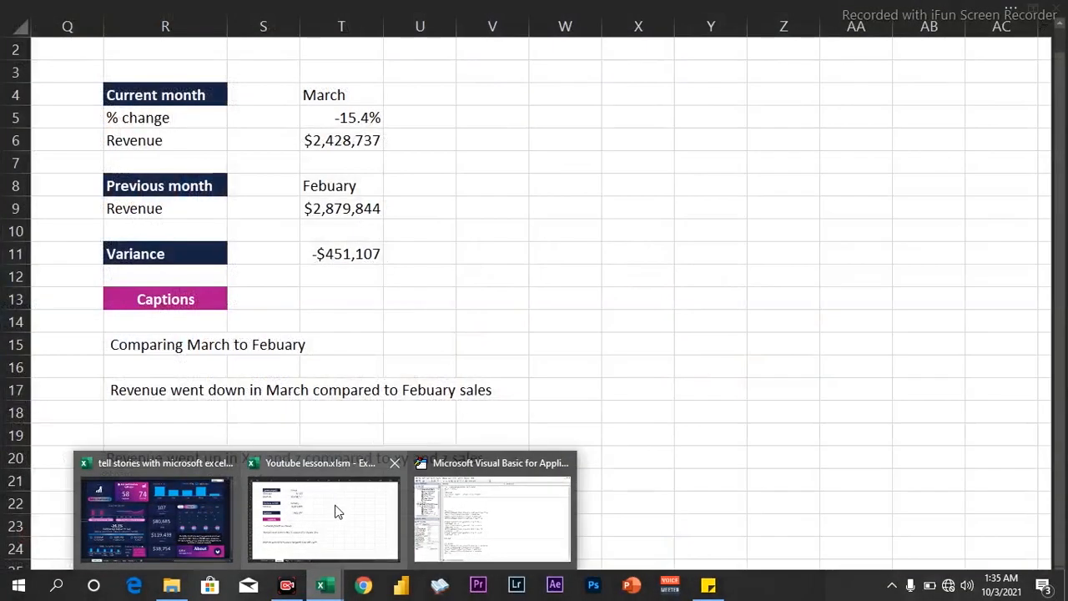
pyautogui.click(333, 509)
pyautogui.click(336, 370)
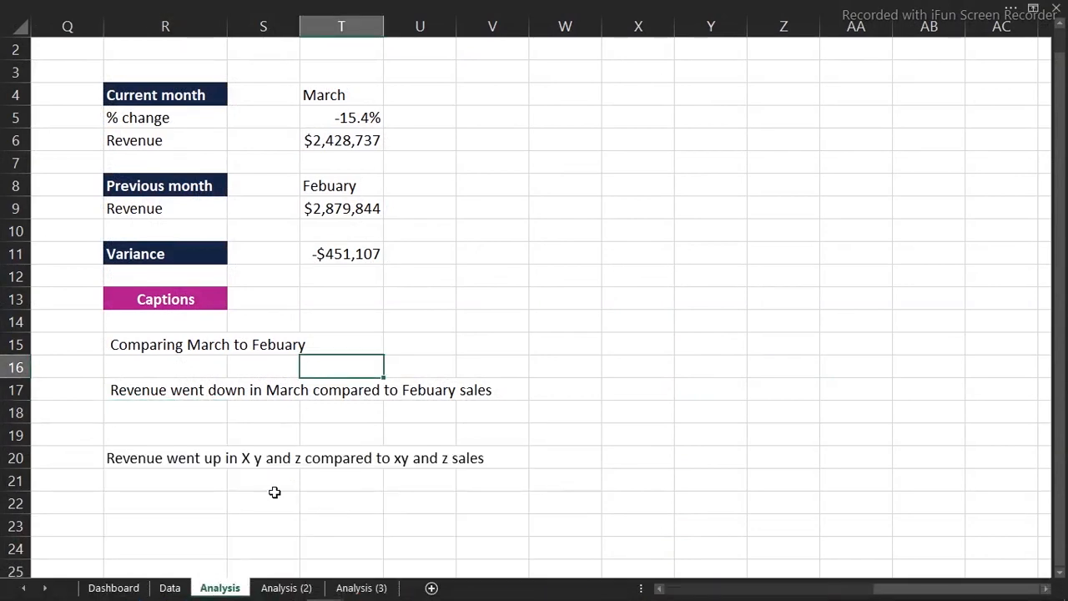
pyautogui.click(281, 587)
pyautogui.click(352, 588)
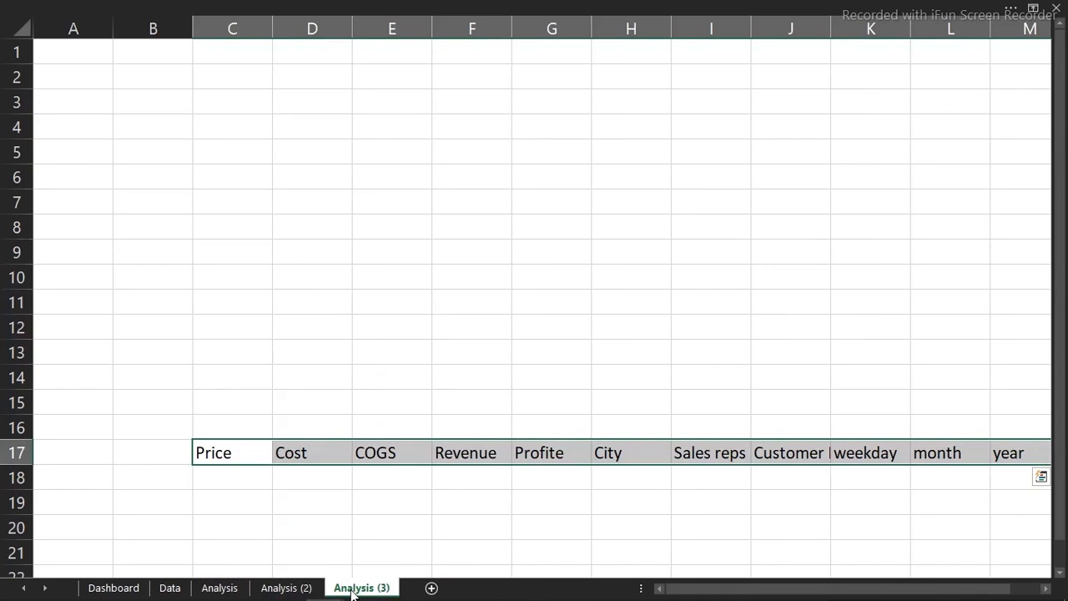
pyautogui.click(288, 590)
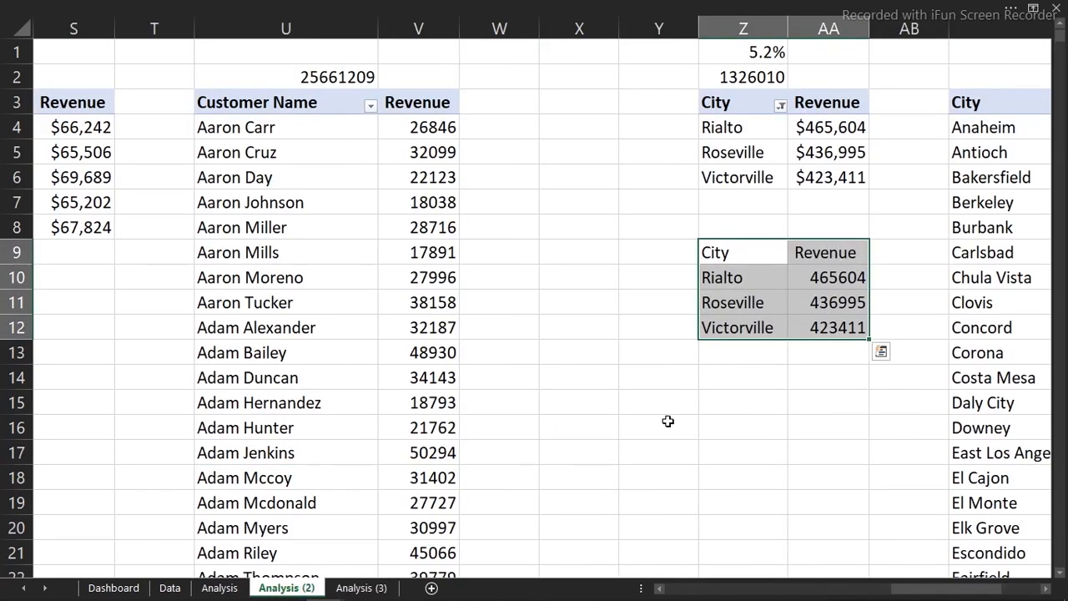
# Copy the filtered three-city City and Revenue pivot table at Z3:AA6 and paste it at cell AH3.
pyautogui.click(766, 589)
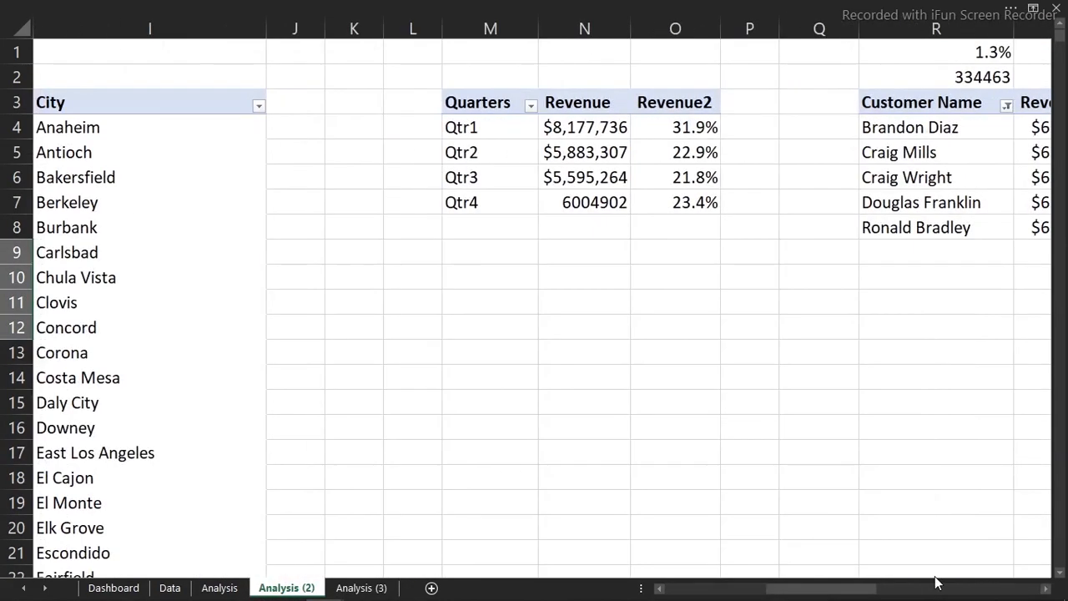
pyautogui.moveTo(822, 591); pyautogui.dragTo(982, 591)
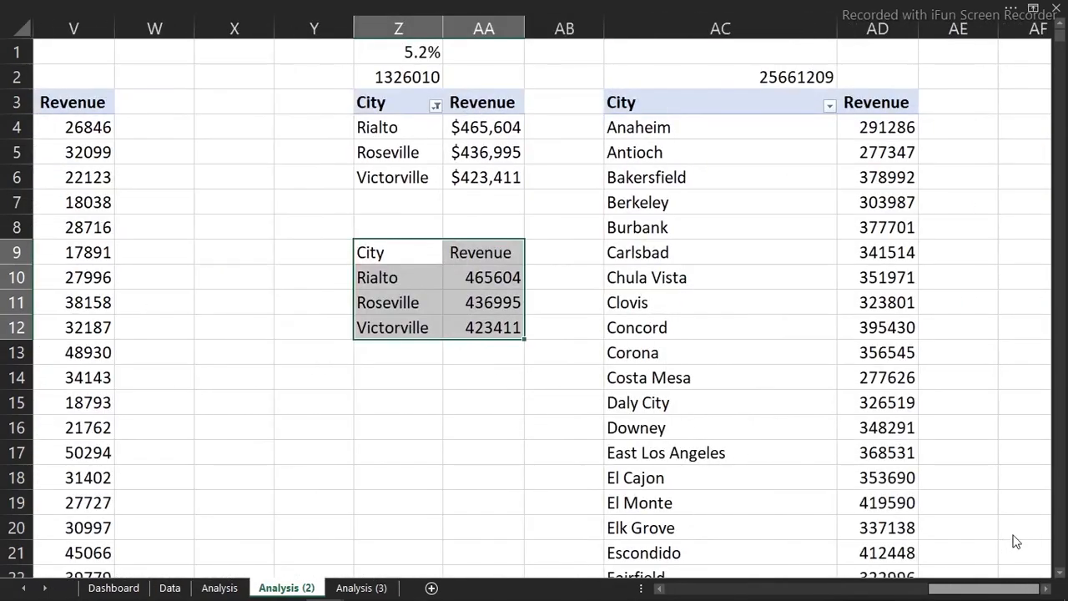
pyautogui.moveTo(404, 104); pyautogui.dragTo(476, 177)
pyautogui.hotkey('ctrl', 'c')
pyautogui.click(1016, 144)
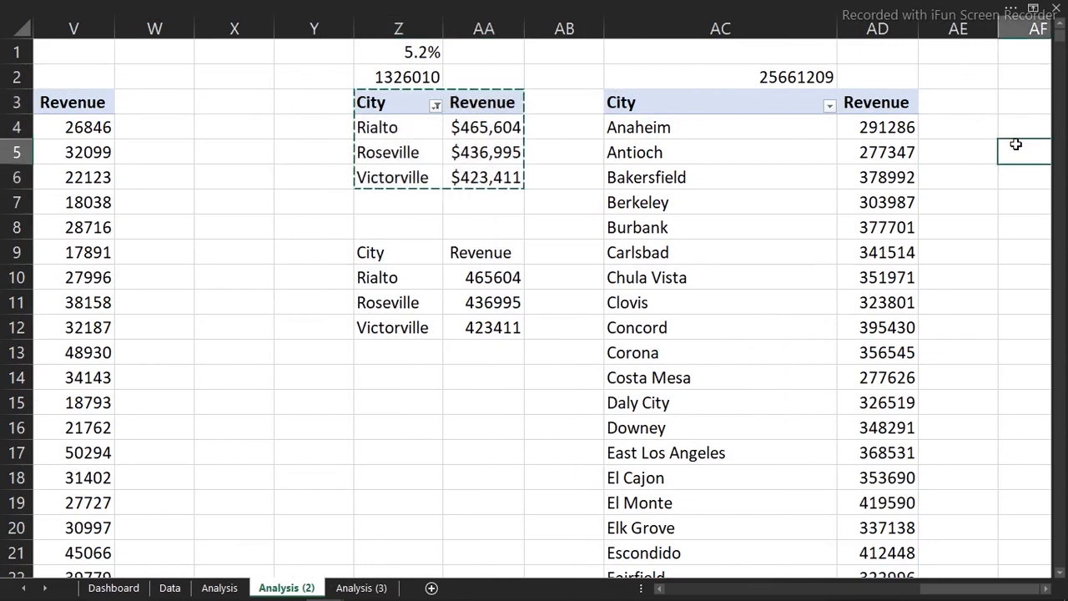
pyautogui.press('Right')
pyautogui.press('Right')
pyautogui.press('Right')
pyautogui.press('Right')
pyautogui.press('Right')
pyautogui.press('Right')
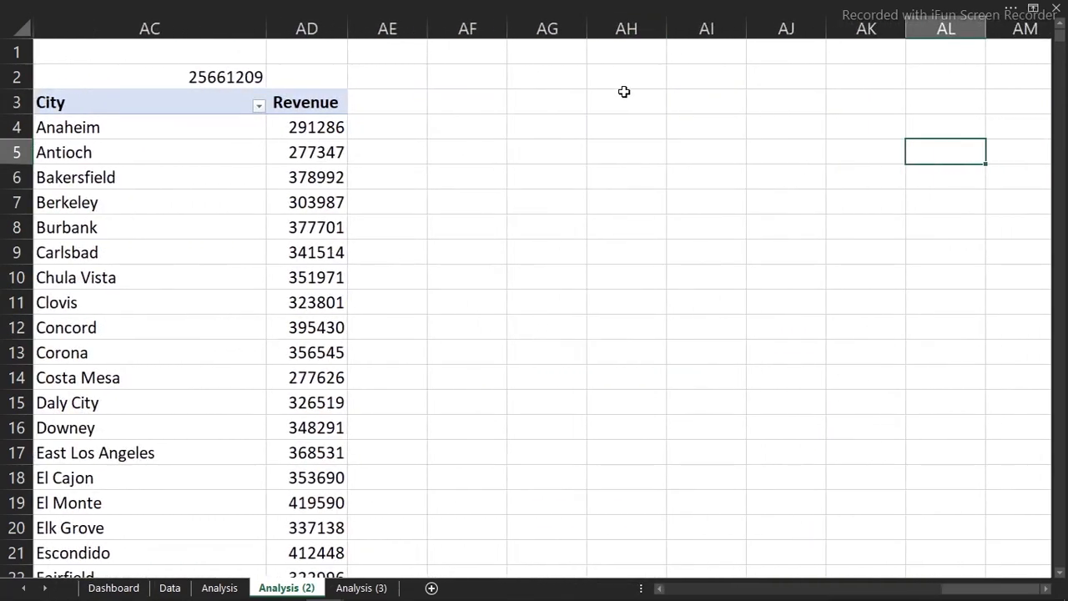
pyautogui.click(625, 91)
pyautogui.hotkey('ctrl', 'v')
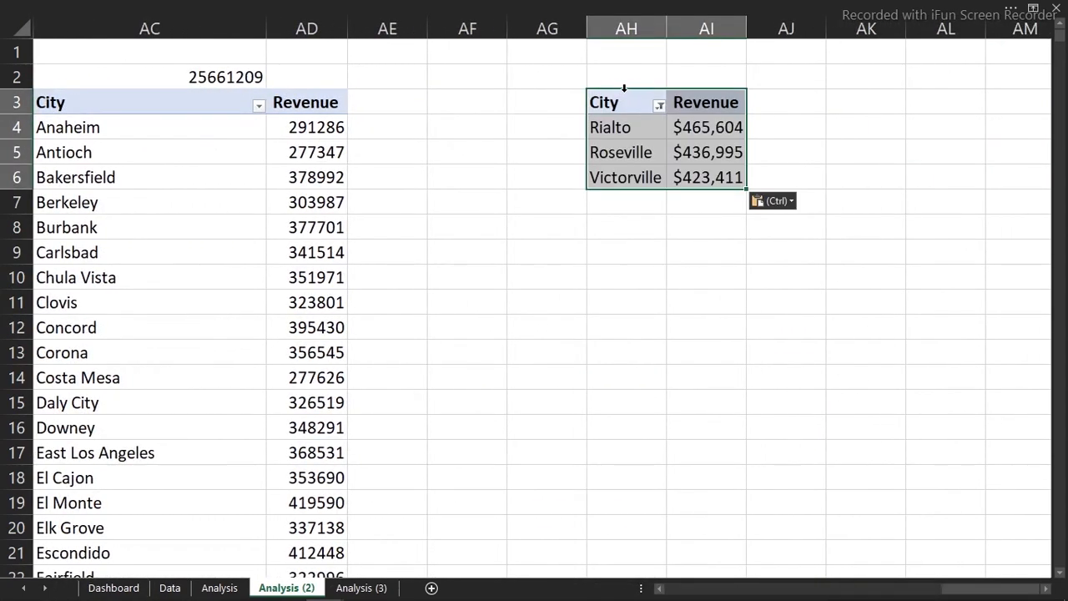
# Show the field list of the copied pivot table and remove City from its rows.
pyautogui.click(649, 145)
pyautogui.rightClick(642, 152)
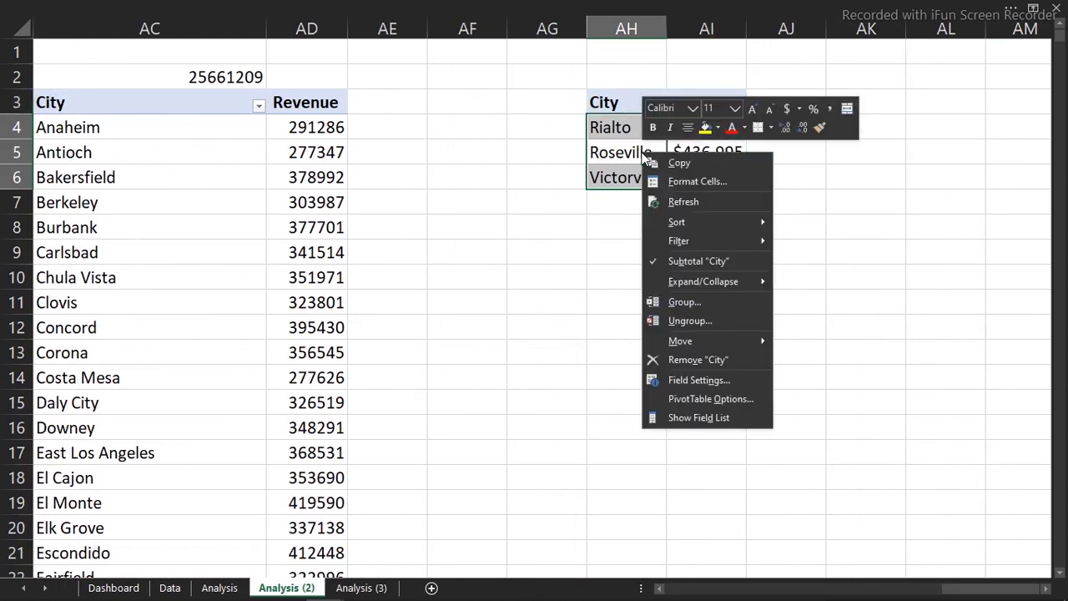
pyautogui.click(698, 419)
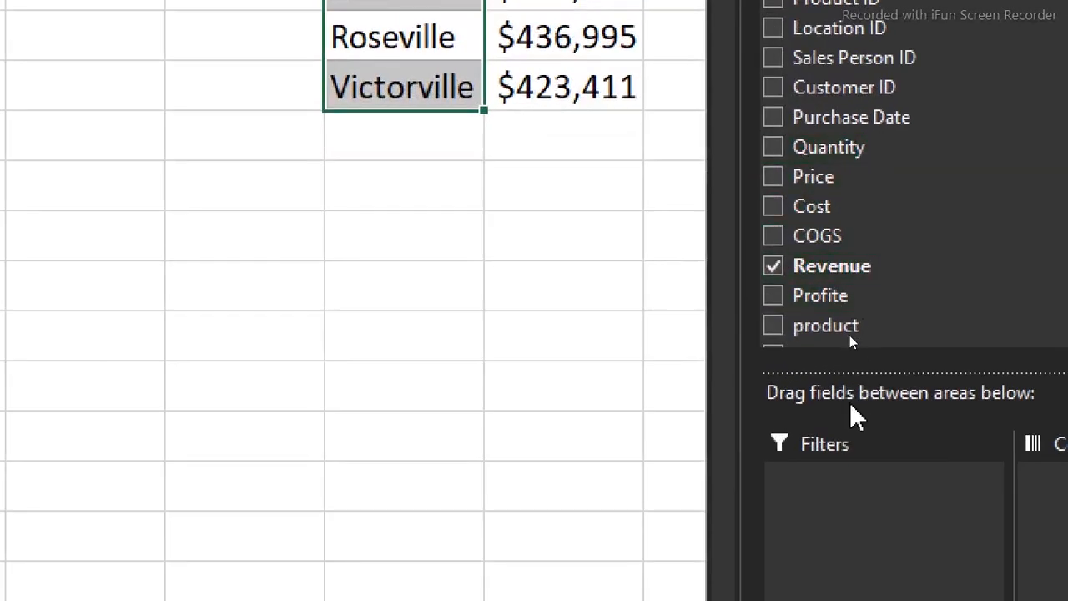
pyautogui.moveTo(885, 451); pyautogui.dragTo(422, 376)
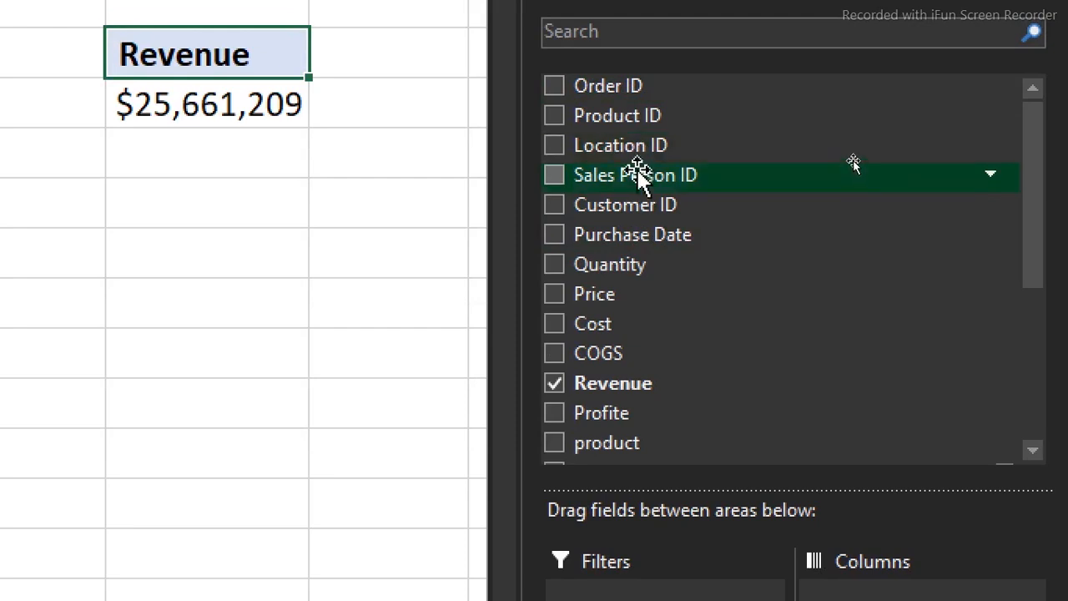
# Add Purchase Date to the pivot rows, remove the Years, Quarters and Months groupings, and close the field list.
pyautogui.moveTo(638, 238); pyautogui.dragTo(649, 429)
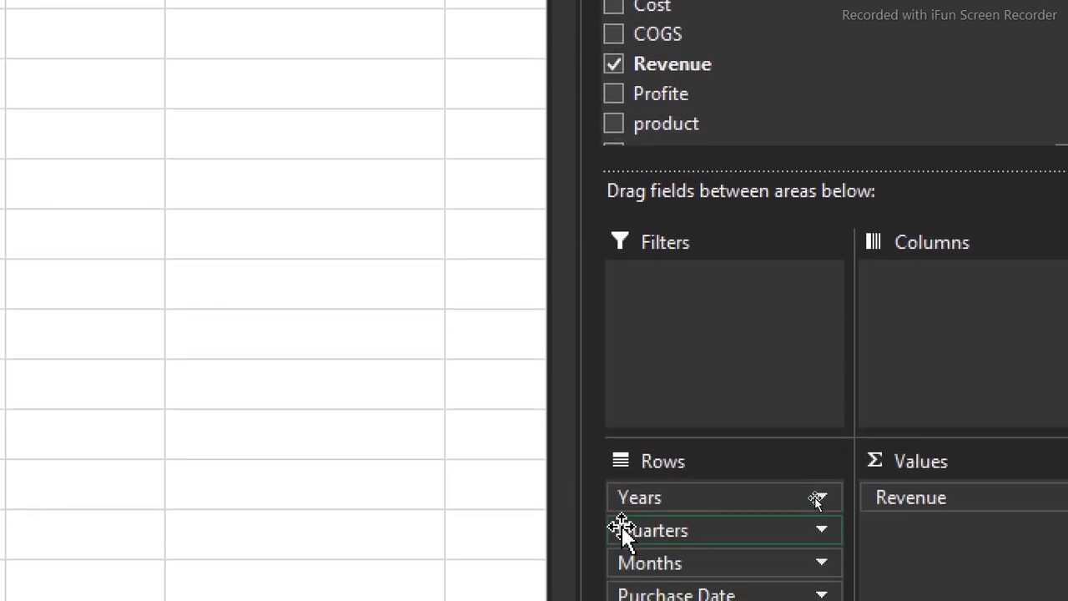
pyautogui.moveTo(649, 420); pyautogui.dragTo(434, 410)
pyautogui.moveTo(631, 431); pyautogui.dragTo(343, 353)
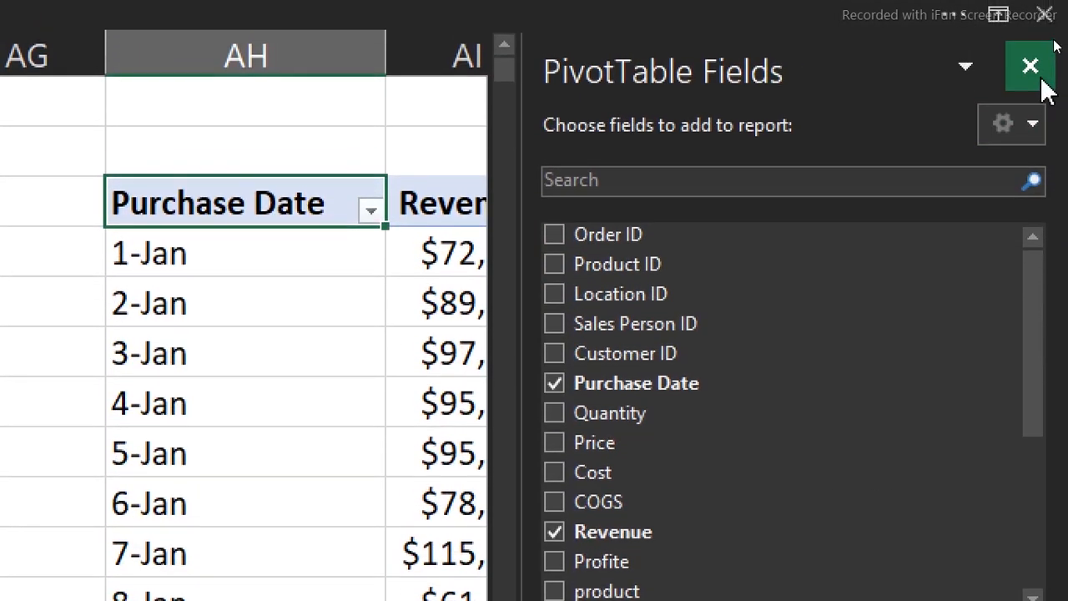
pyautogui.click(1040, 80)
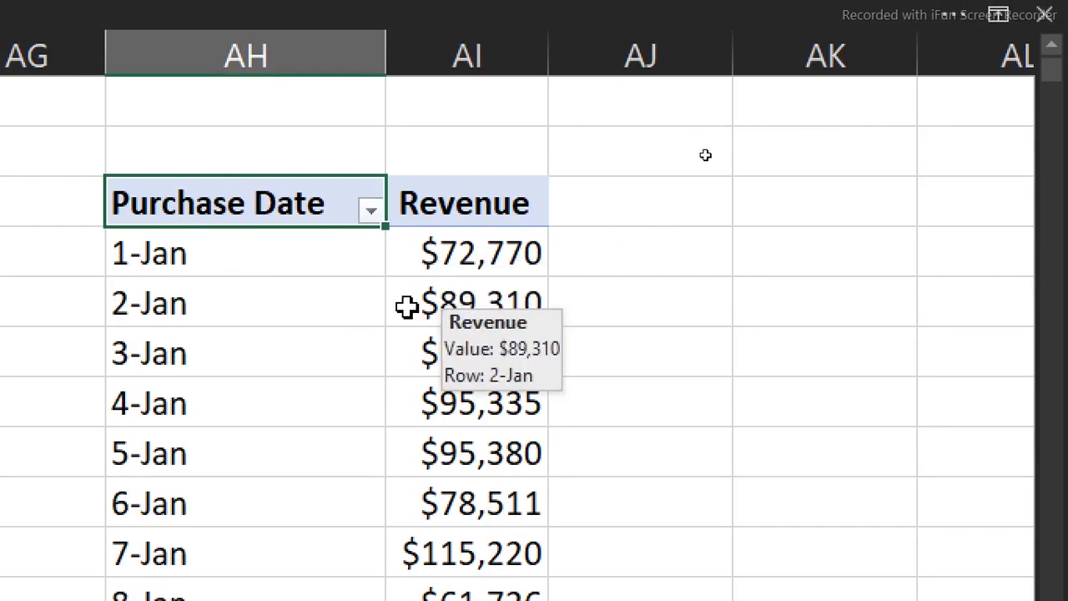
# Insert a Clustered Column chart from the Purchase Date and Revenue pivot table.
pyautogui.click(438, 349)
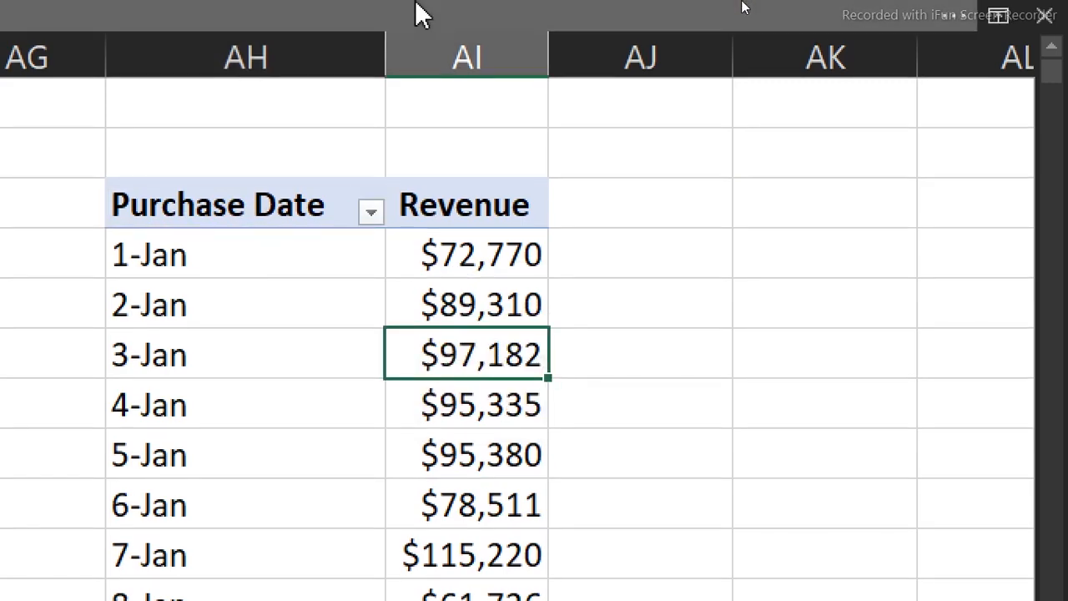
pyautogui.click(418, 12)
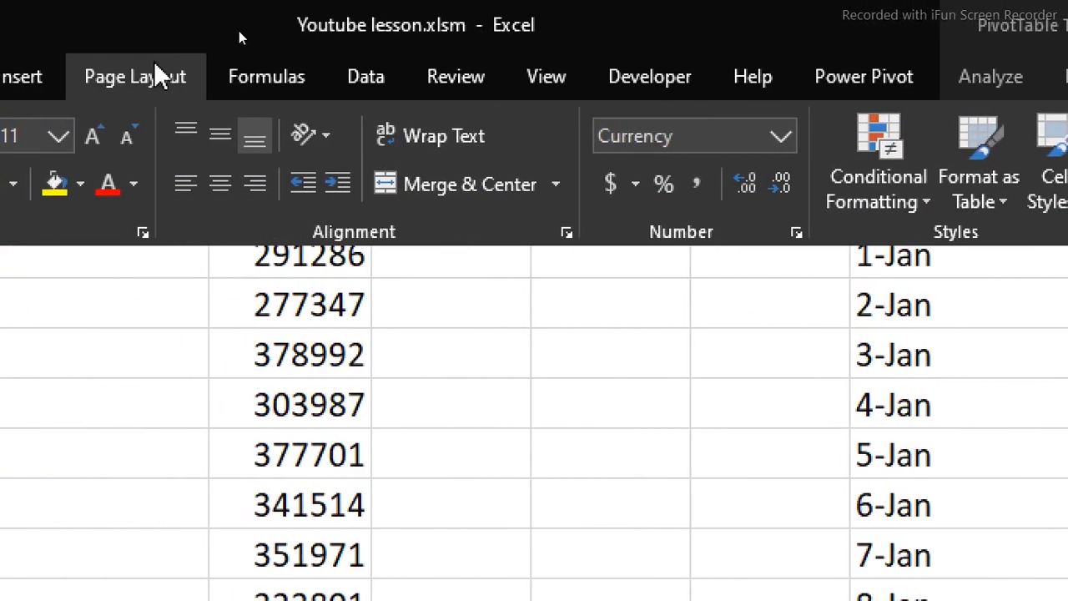
pyautogui.click(19, 75)
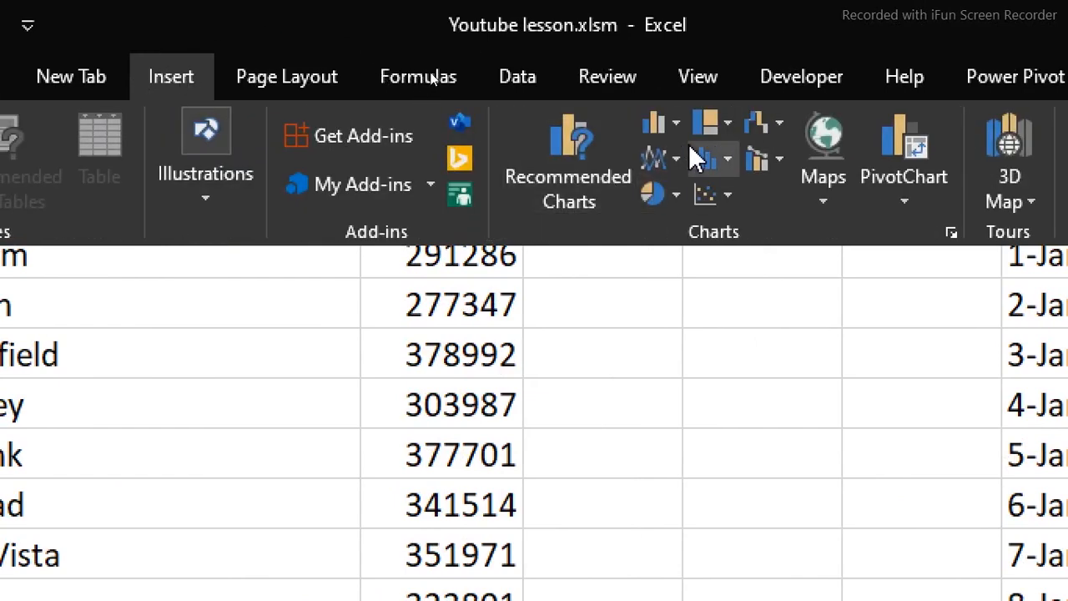
pyautogui.click(545, 136)
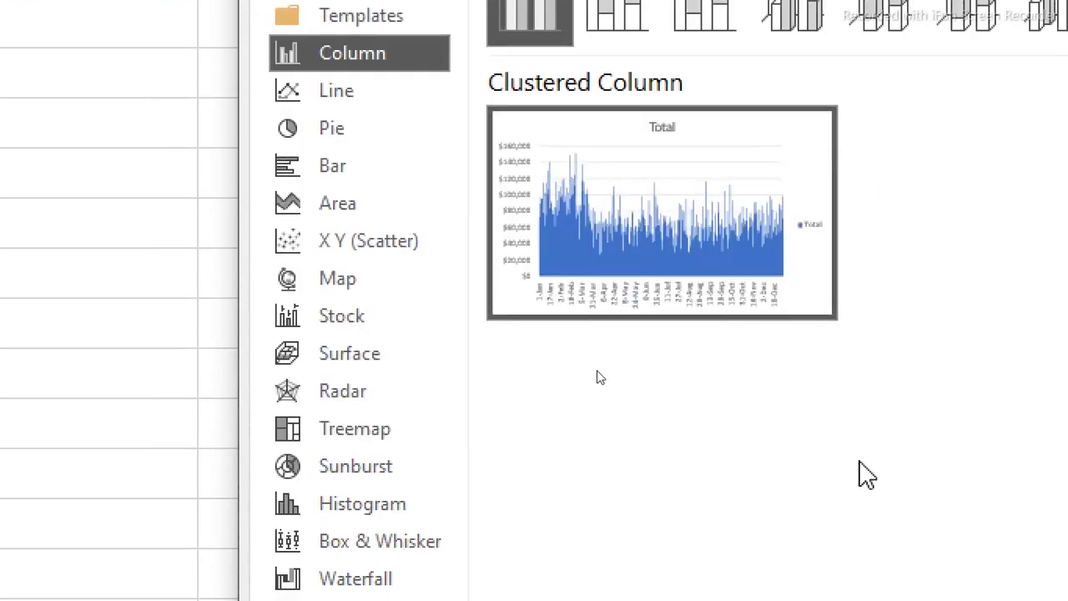
pyautogui.click(942, 535)
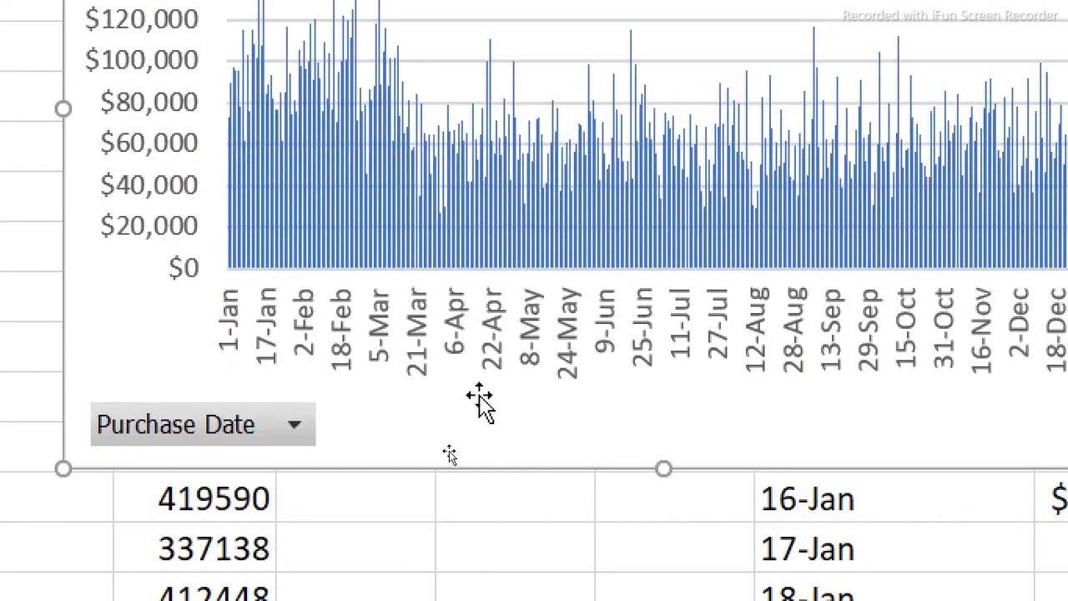
# Hide all field buttons on the Purchase Date revenue chart, and delete its legend and title.
pyautogui.rightClick(185, 444)
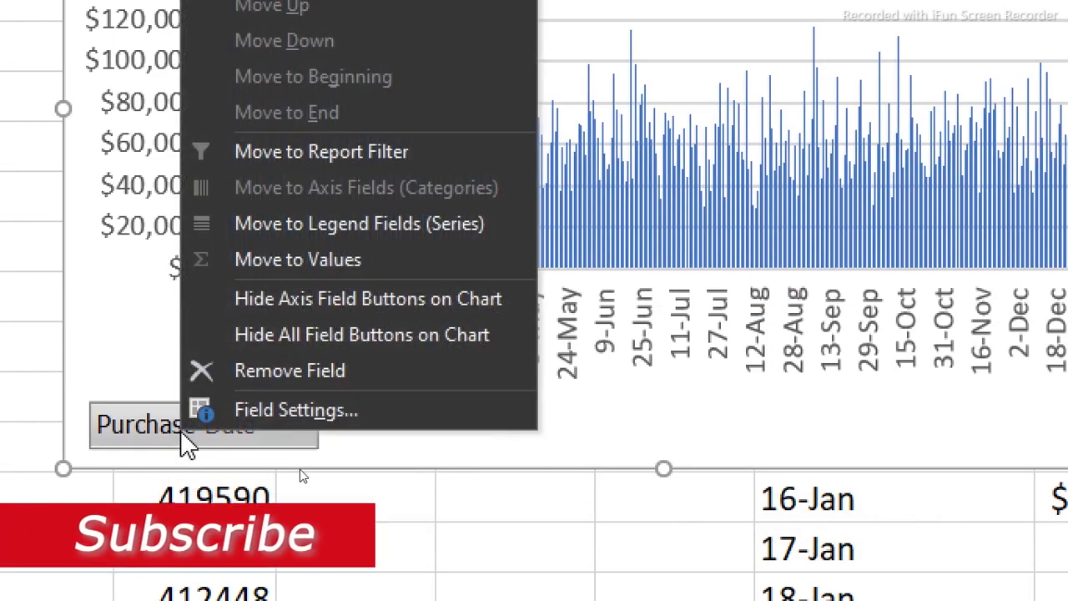
pyautogui.click(300, 342)
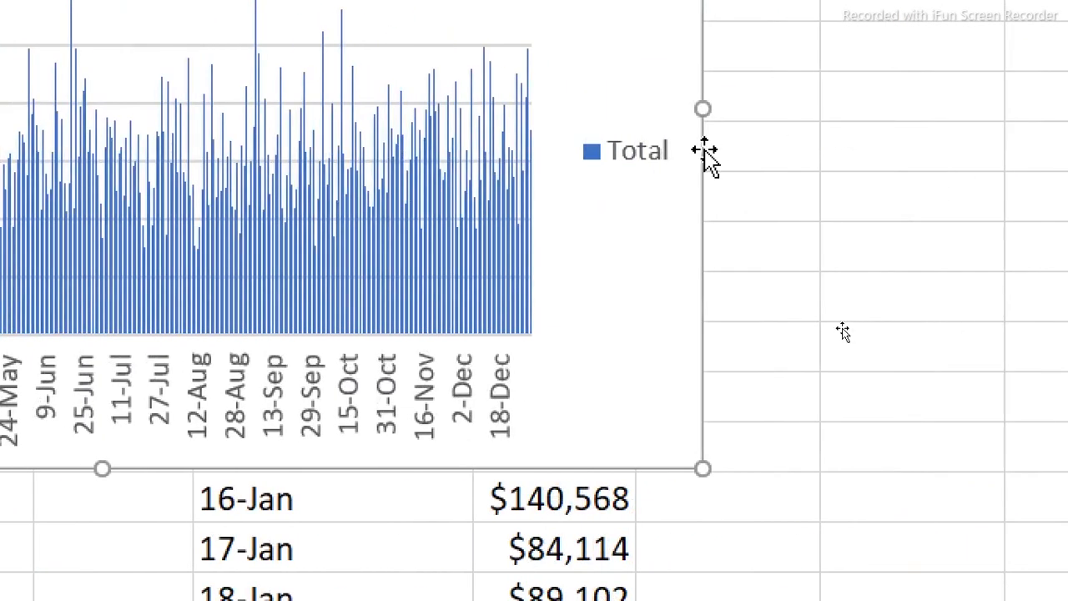
pyautogui.click(664, 165)
pyautogui.press('Delete')
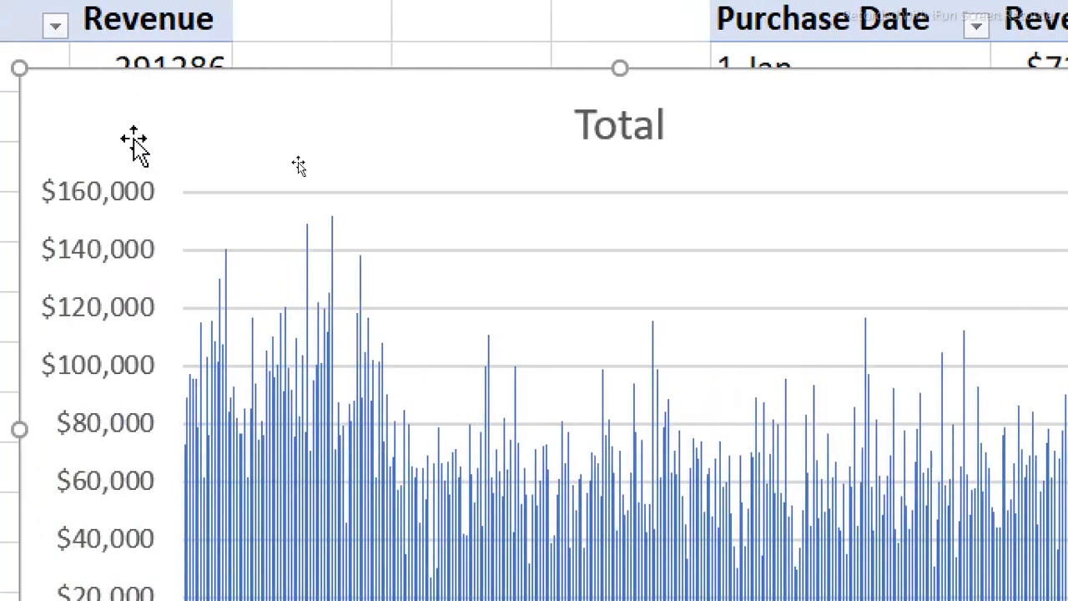
pyautogui.click(622, 138)
pyautogui.press('Delete')
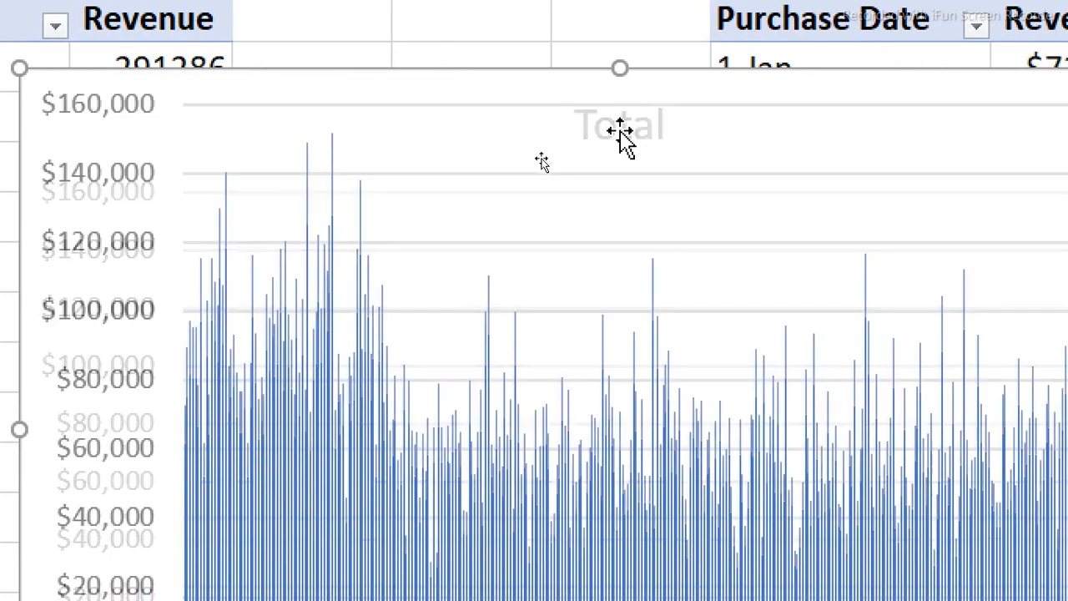
# Shrink the revenue chart and move it to the Dashboard sheet, over the empty panel beside the Key performance Indicator card.
pyautogui.moveTo(199, 123); pyautogui.dragTo(367, 337)
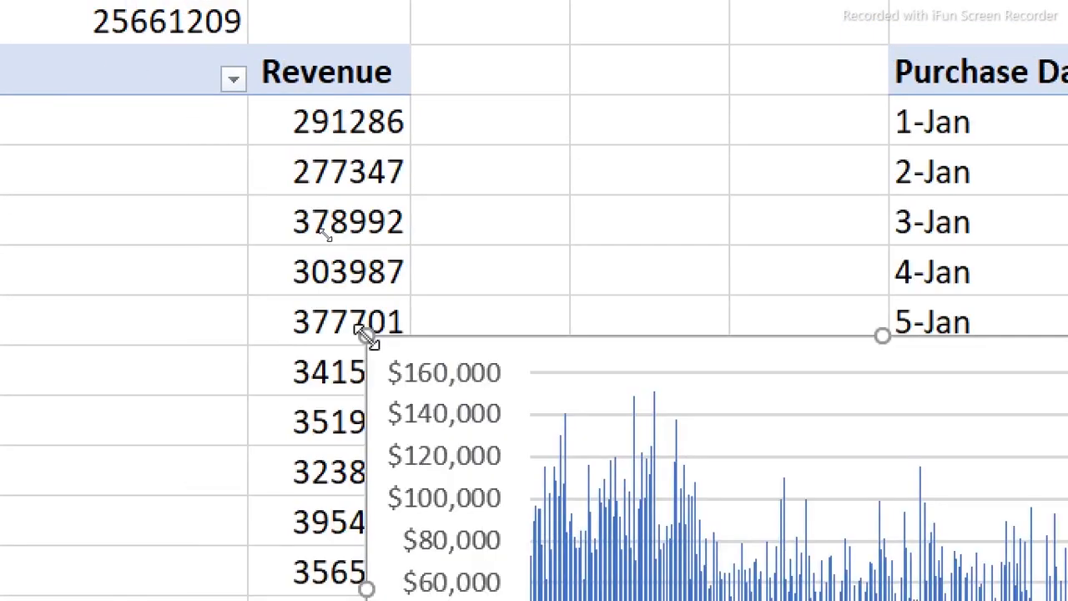
pyautogui.press('Delete')
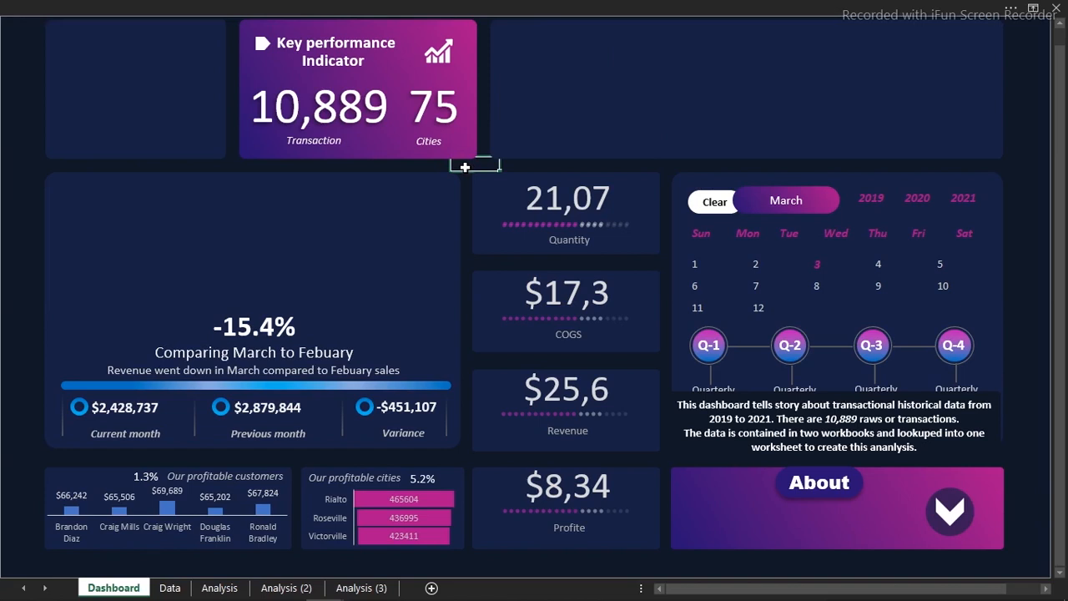
pyautogui.hotkey('ctrl', 'v')
pyautogui.moveTo(512, 157)
pyautogui.mouseDown()
pyautogui.moveTo(574, 115)
pyautogui.moveTo(565, 36)
pyautogui.moveTo(564, 46)
pyautogui.mouseUp()
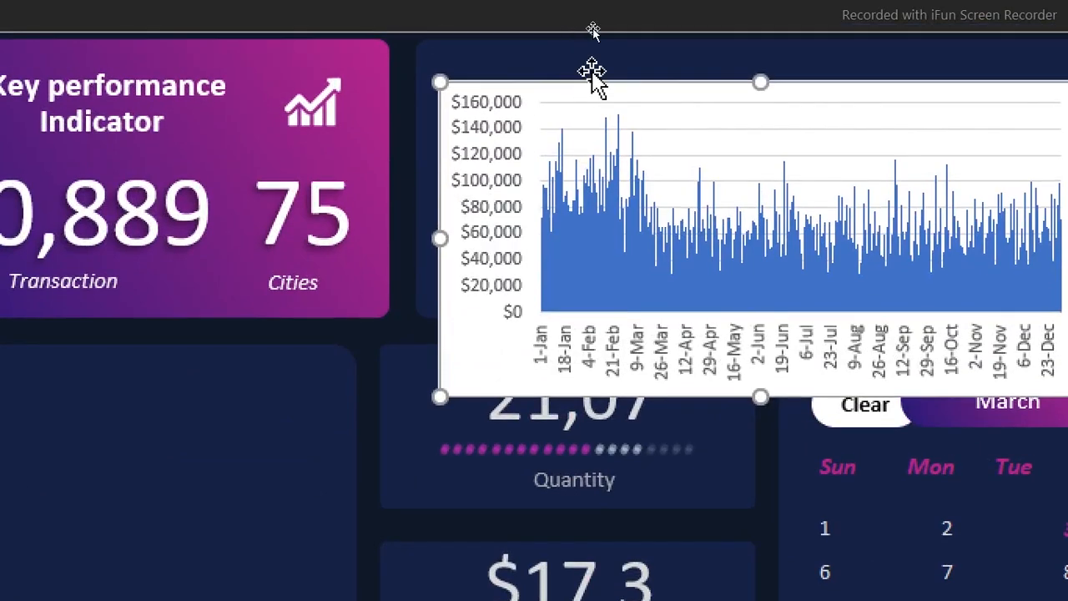
# Reduce the chart's height and widen it to fill the panel above the calendar slicers, then deselect it.
pyautogui.moveTo(625, 79)
pyautogui.mouseDown()
pyautogui.moveTo(625, 41)
pyautogui.moveTo(625, 81)
pyautogui.mouseUp()
pyautogui.moveTo(748, 397); pyautogui.dragTo(743, 340)
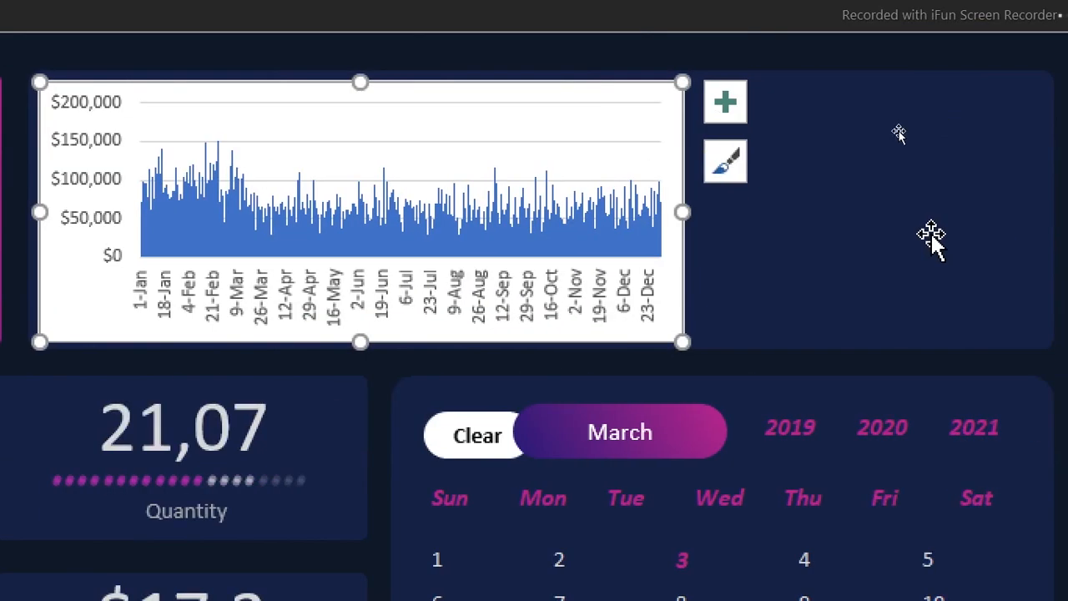
pyautogui.moveTo(685, 212)
pyautogui.mouseDown()
pyautogui.moveTo(930, 222)
pyautogui.moveTo(889, 241)
pyautogui.moveTo(935, 251)
pyautogui.mouseUp()
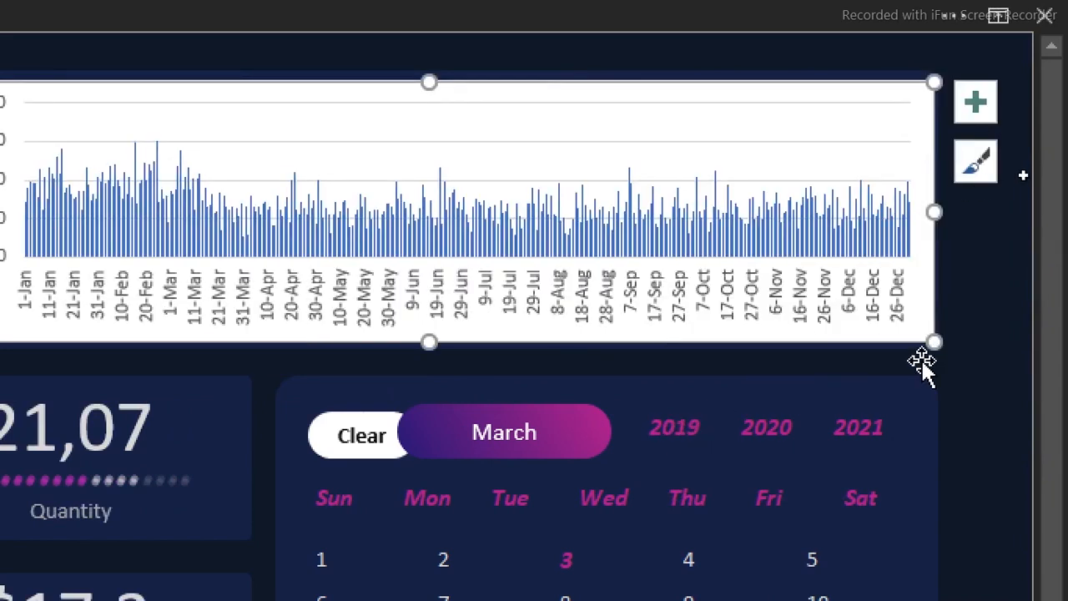
pyautogui.click(1018, 354)
# Test the dashboard slicers by filtering to month 2, Thursday and year 2019.
pyautogui.click(449, 545)
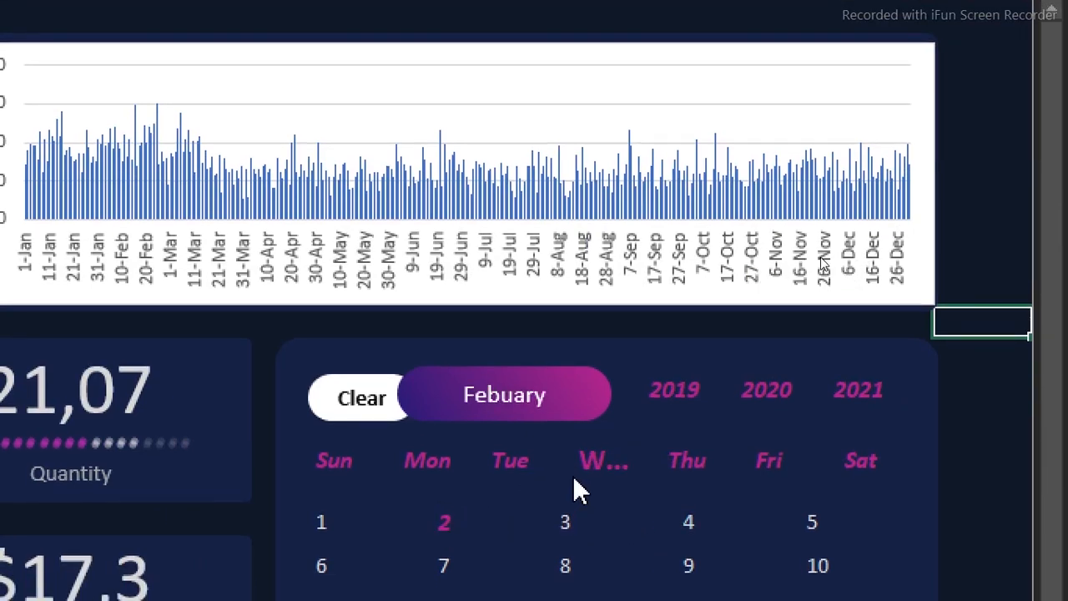
pyautogui.click(509, 468)
pyautogui.click(686, 464)
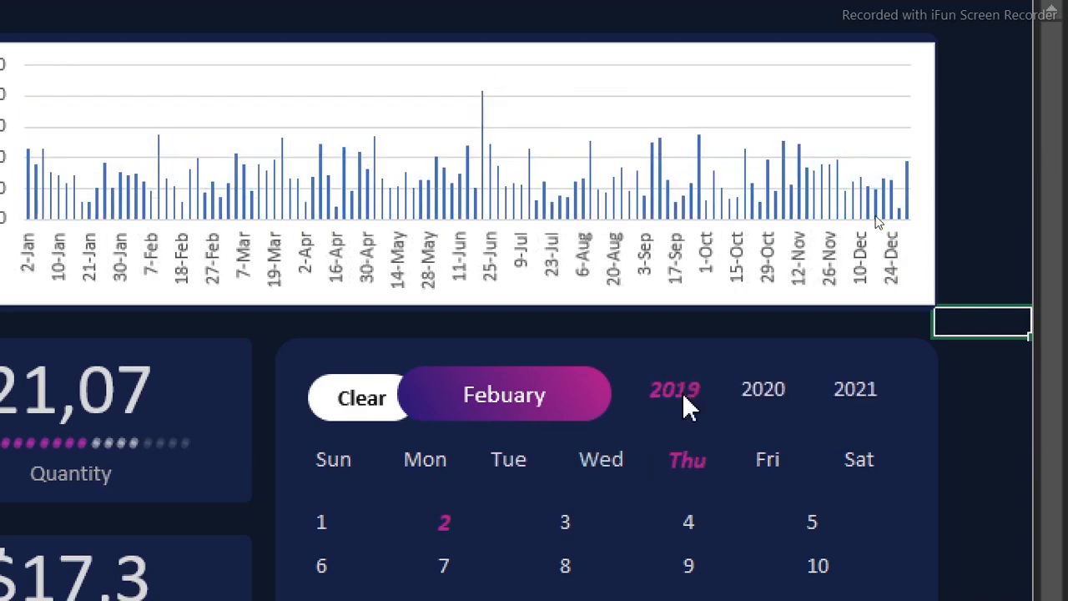
pyautogui.click(683, 399)
pyautogui.scroll(-1, 667, 507)
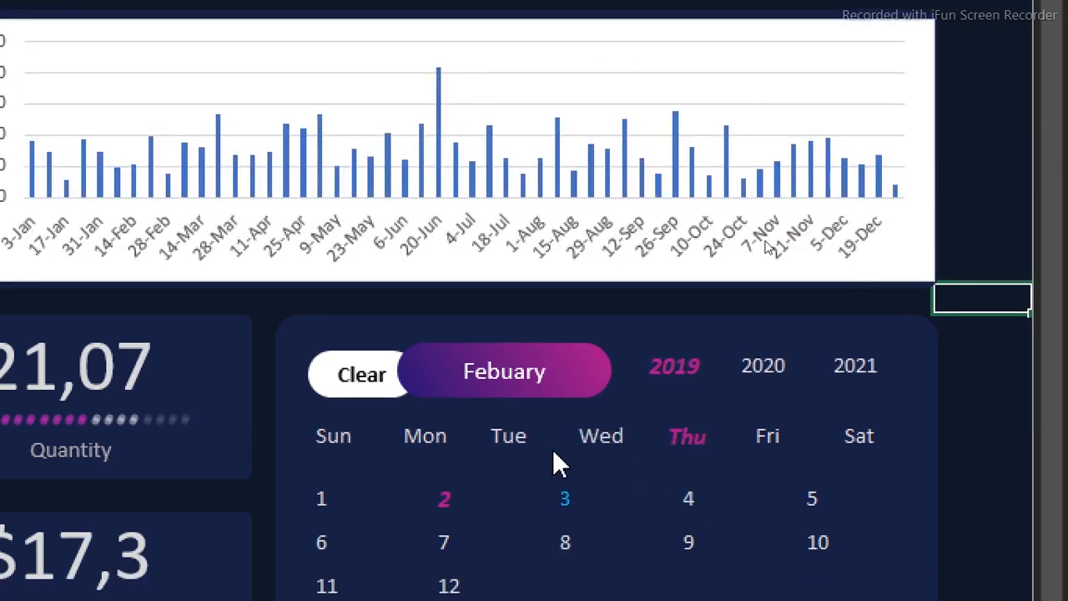
pyautogui.scroll(-3, 405, 409)
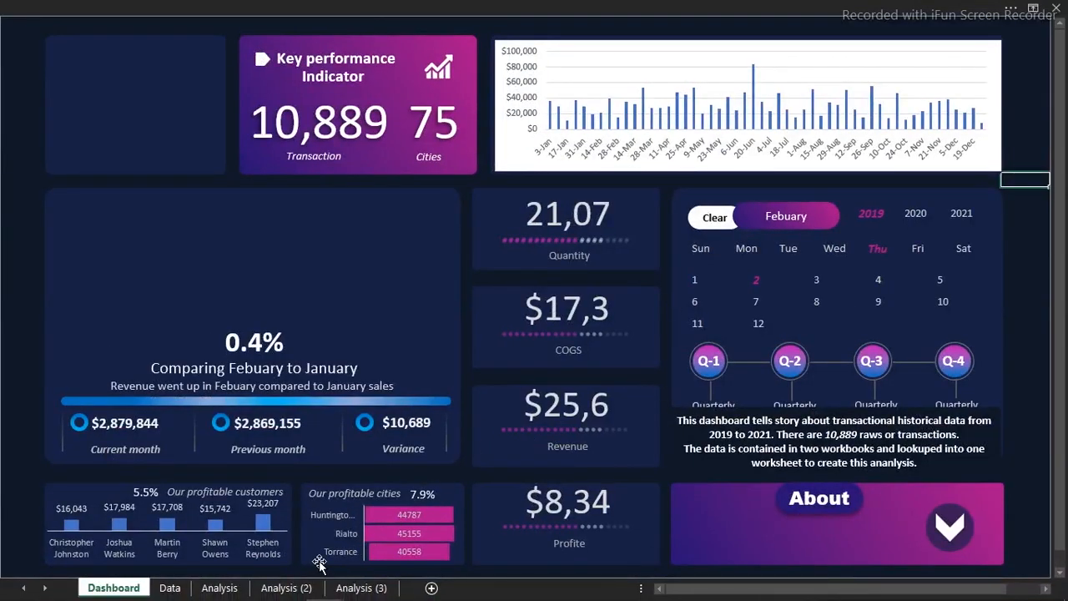
# Connect the month filter to the Purchase Date pivot table on the Analysis (2) sheet.
pyautogui.click(286, 588)
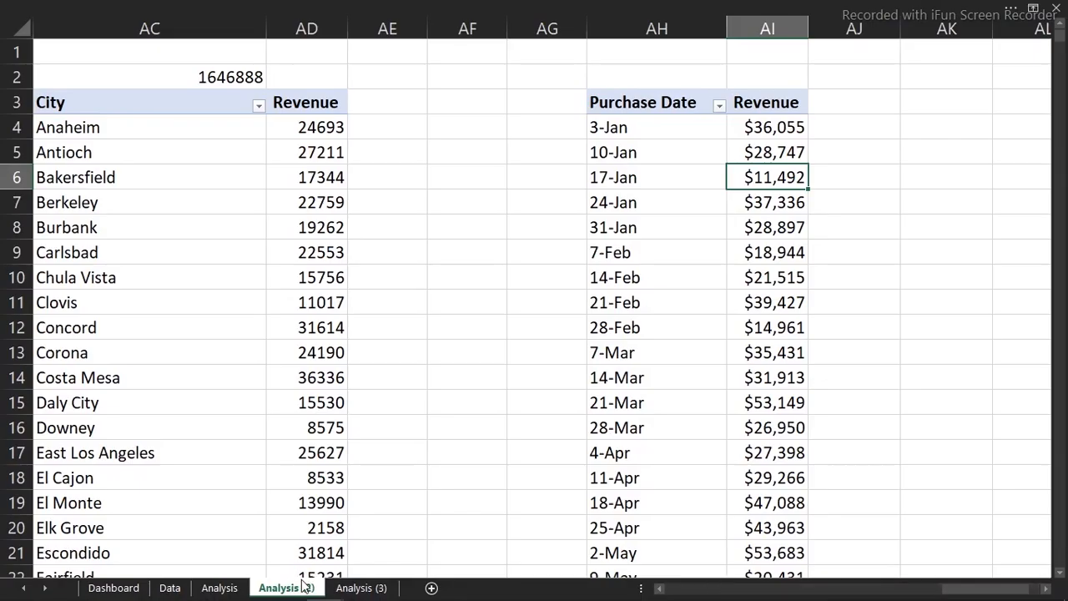
pyautogui.click(564, 7)
pyautogui.click(659, 36)
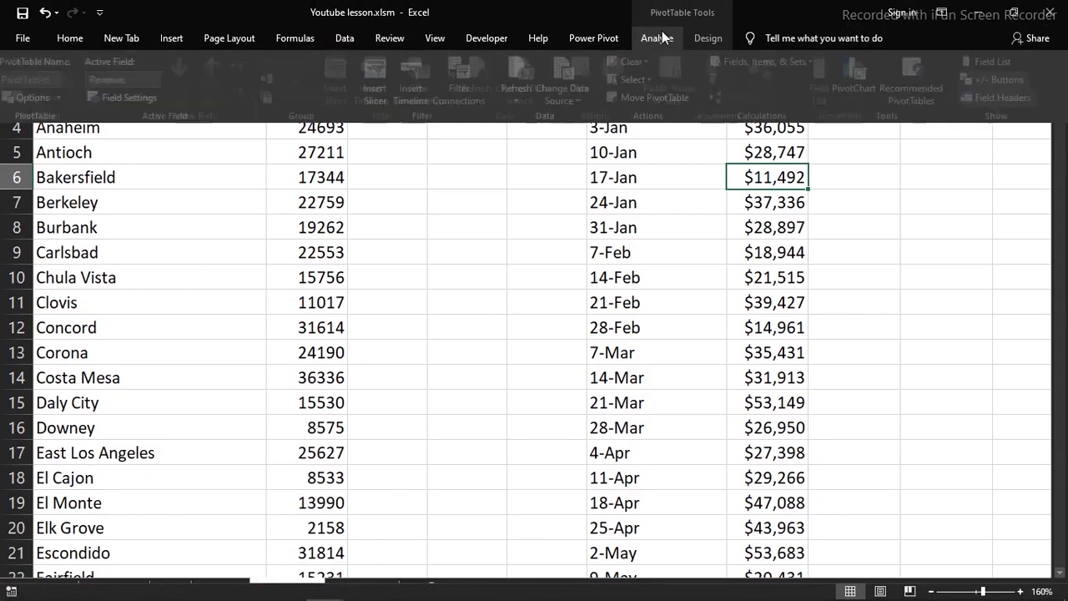
pyautogui.click(484, 72)
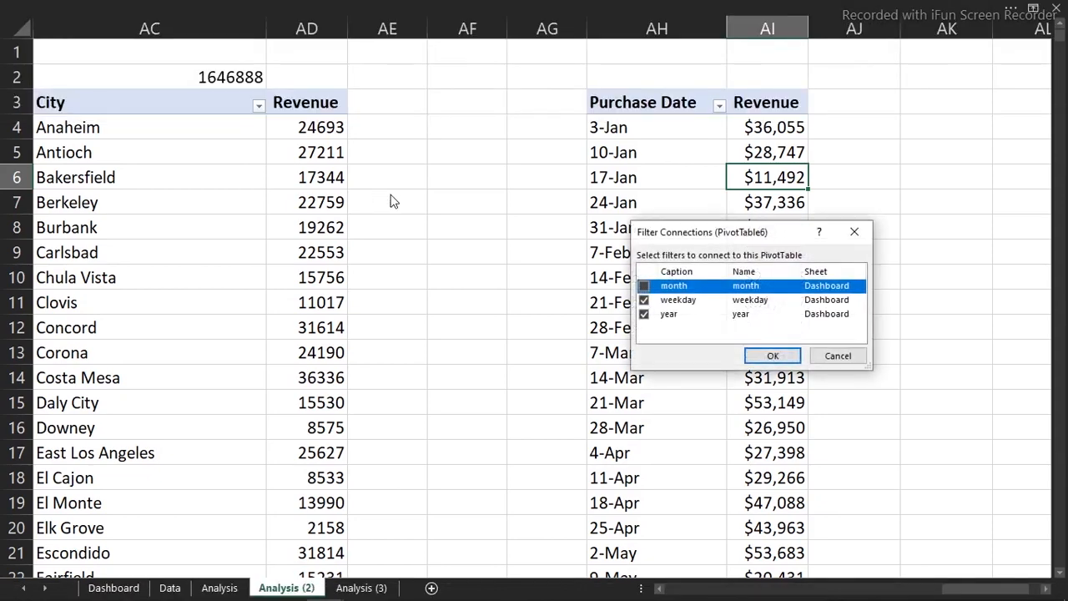
pyautogui.click(642, 286)
pyautogui.click(761, 356)
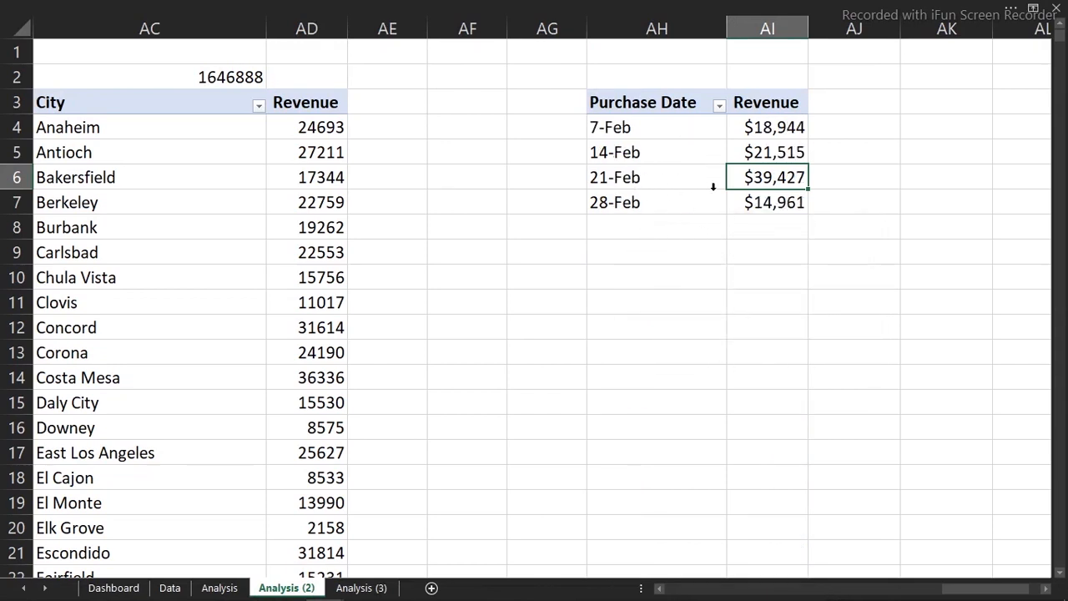
# Return to the Dashboard sheet, clear all slicer filters, and filter the dashboard to year 2019.
pyautogui.click(129, 589)
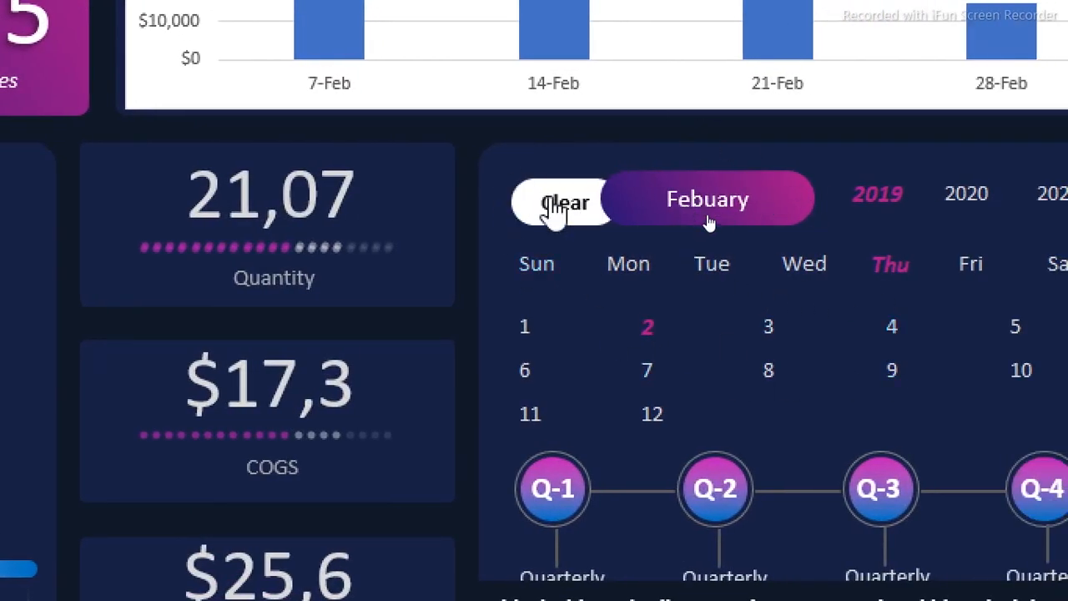
pyautogui.click(550, 204)
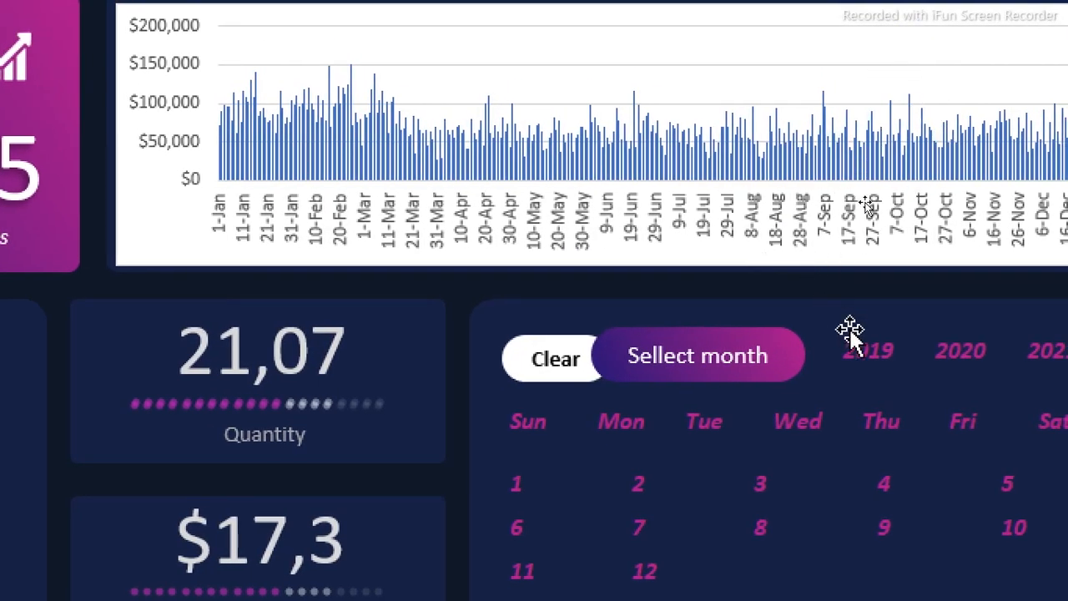
pyautogui.click(862, 367)
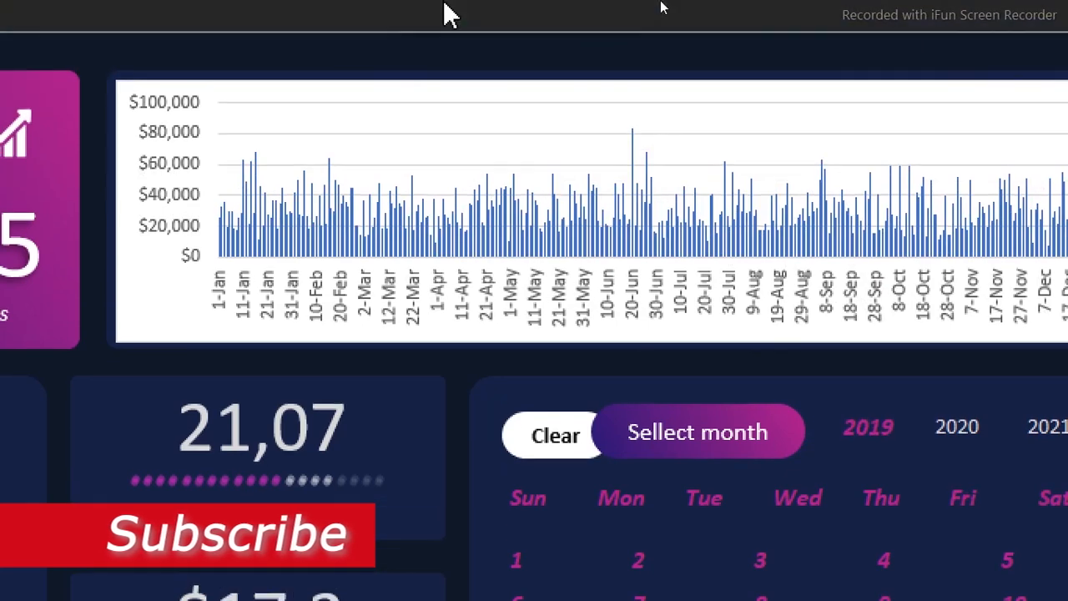
# Format the daily revenue chart with no fill, no border line and no major gridlines, and close the formatting pane.
pyautogui.doubleClick(459, 90)
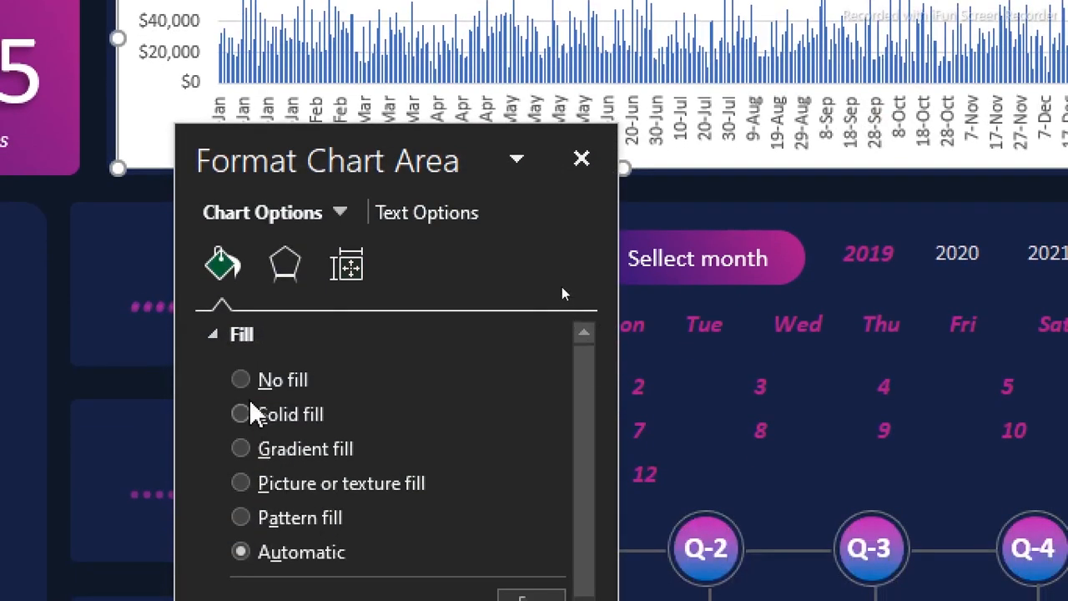
pyautogui.click(242, 382)
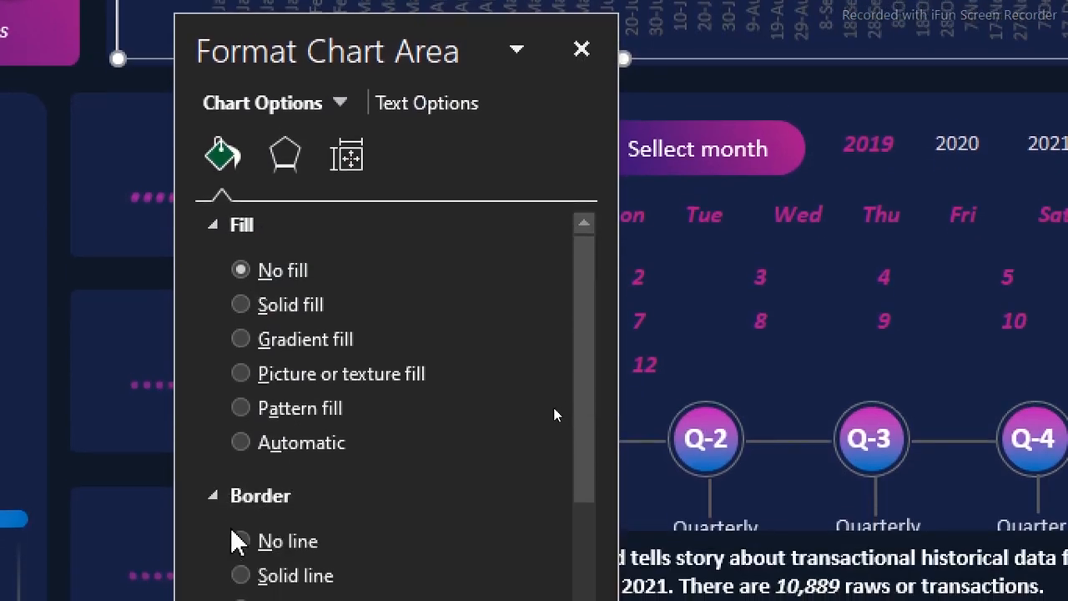
pyautogui.click(237, 530)
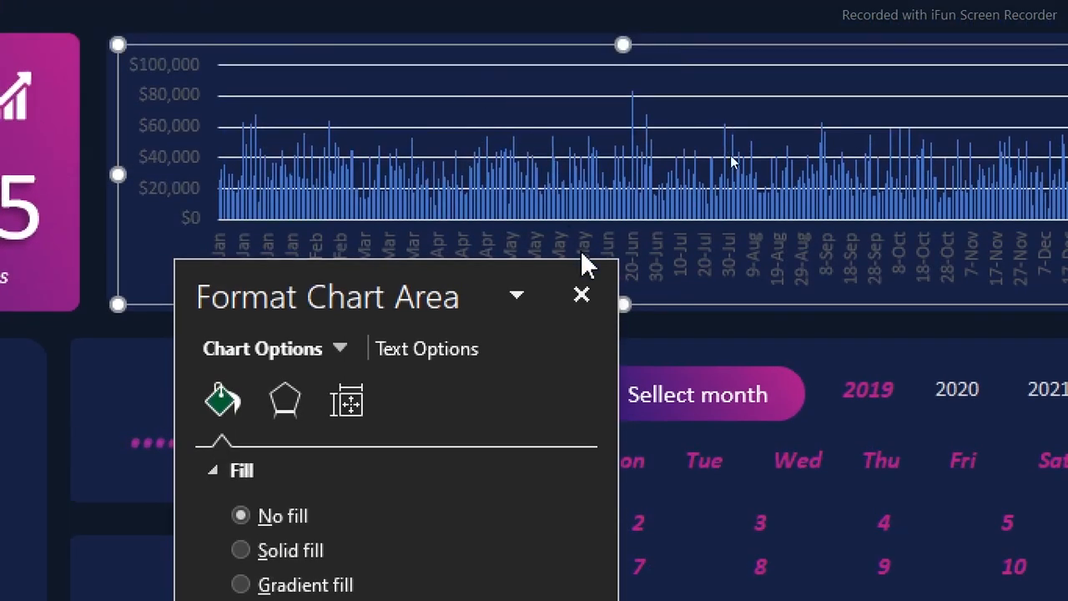
pyautogui.click(555, 96)
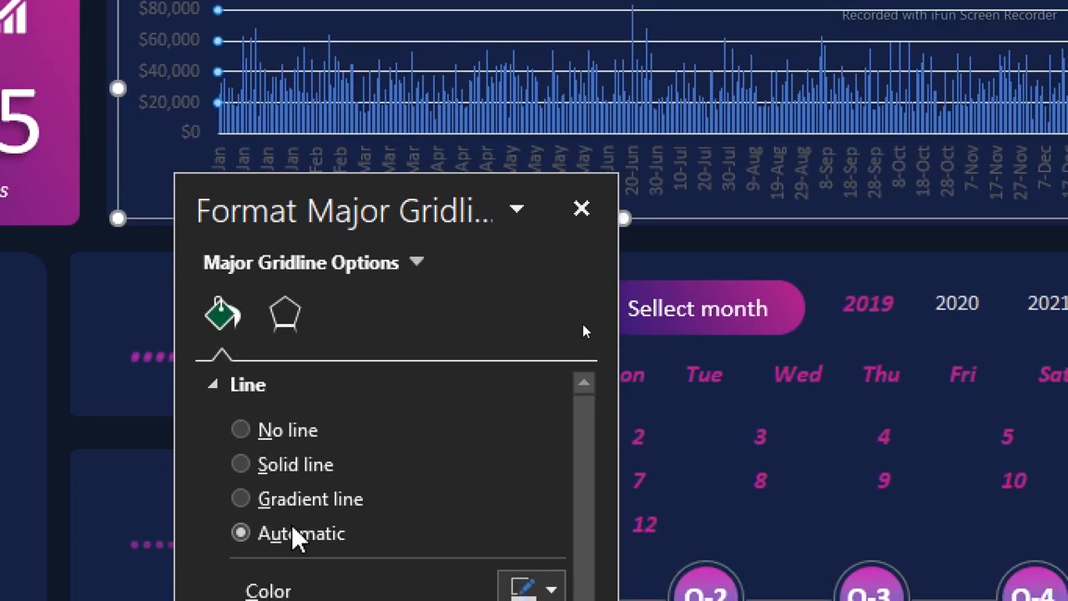
pyautogui.click(280, 426)
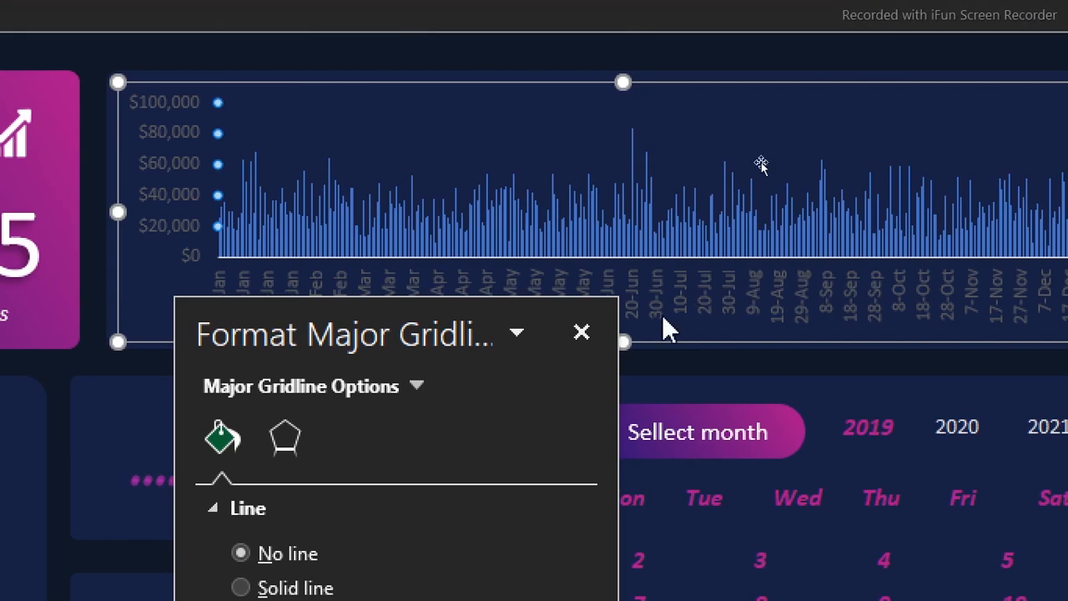
pyautogui.click(582, 333)
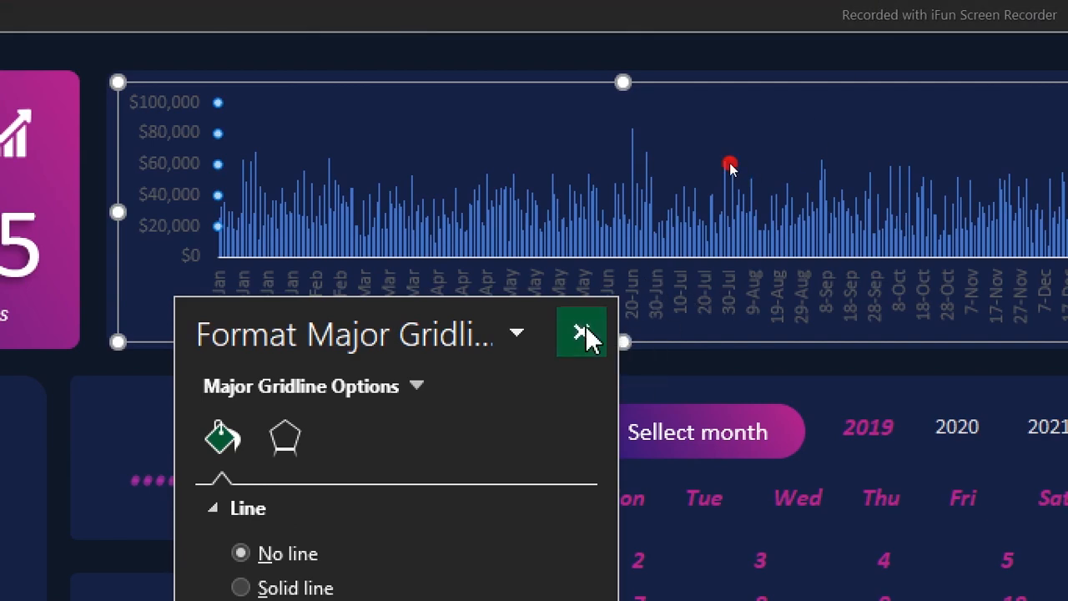
# Change the font color of the chart's date axis labels to a light grey theme color.
pyautogui.click(546, 305)
pyautogui.click(138, 15)
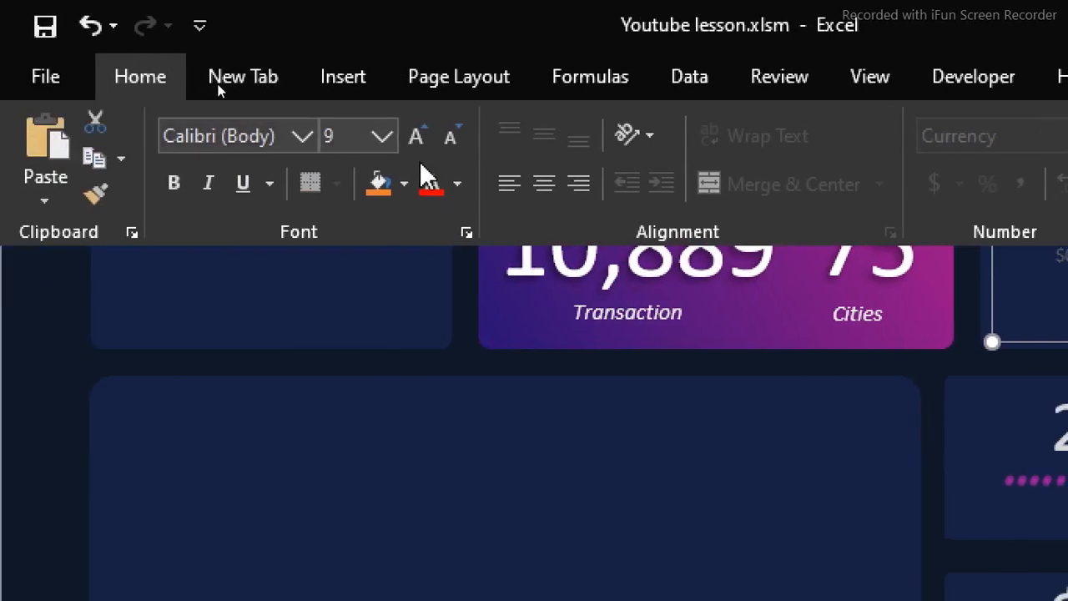
pyautogui.click(458, 183)
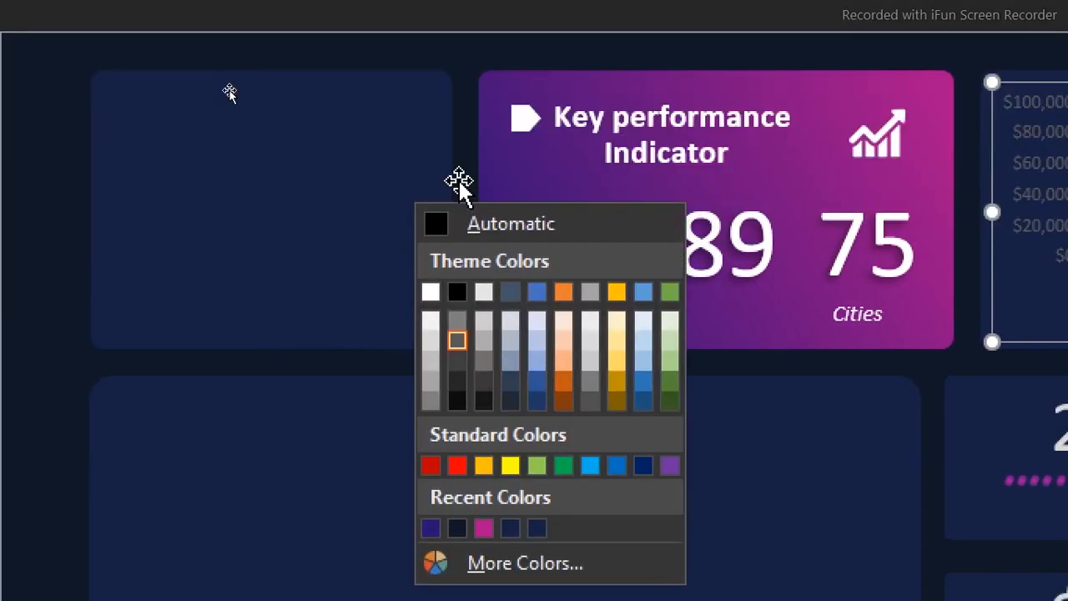
pyautogui.click(431, 361)
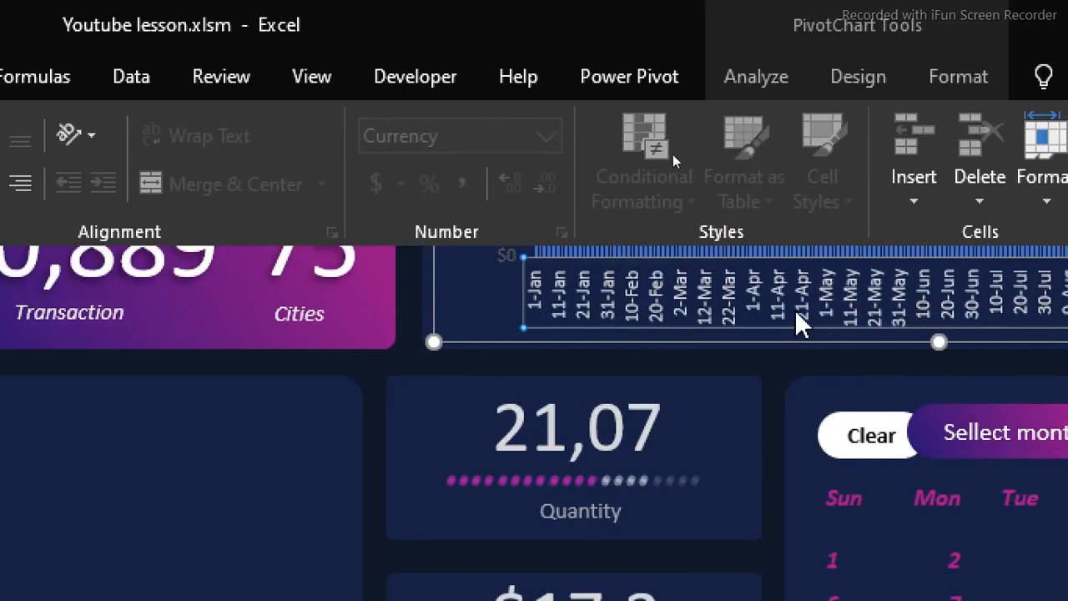
# Delete the chart's vertical revenue axis.
pyautogui.click(478, 292)
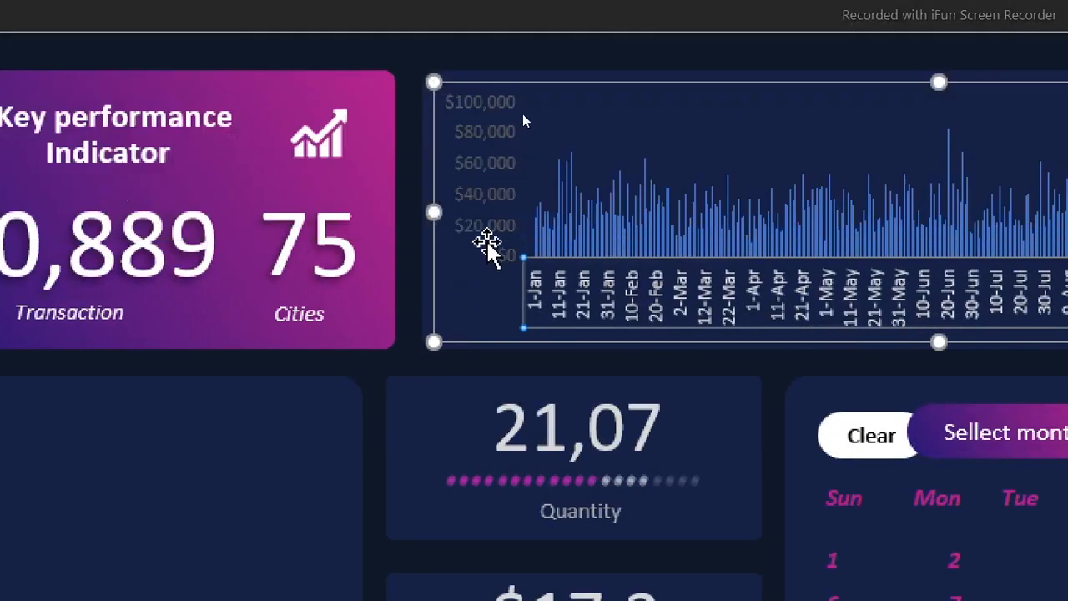
pyautogui.click(489, 215)
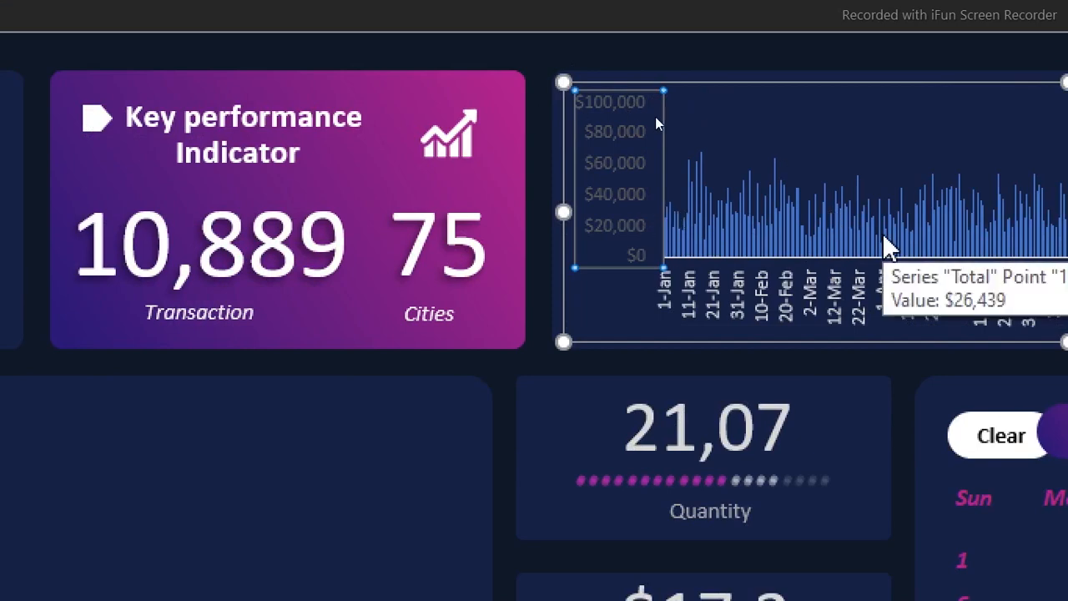
pyautogui.press('Delete')
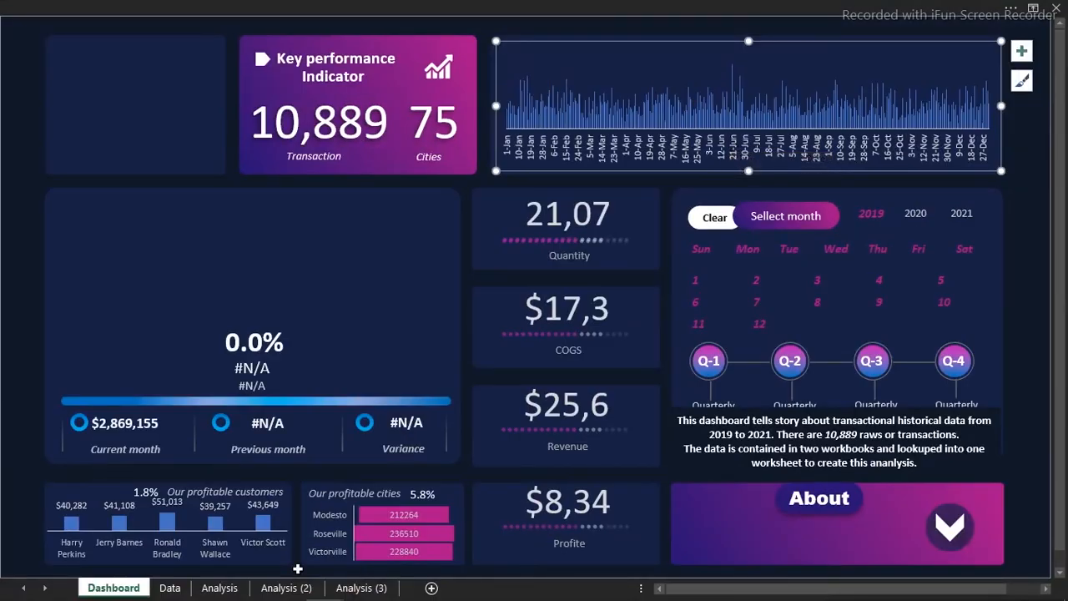
# On the Analysis (2) sheet, replace Revenue with Profite as the values field of the Purchase Date pivot table.
pyautogui.click(287, 589)
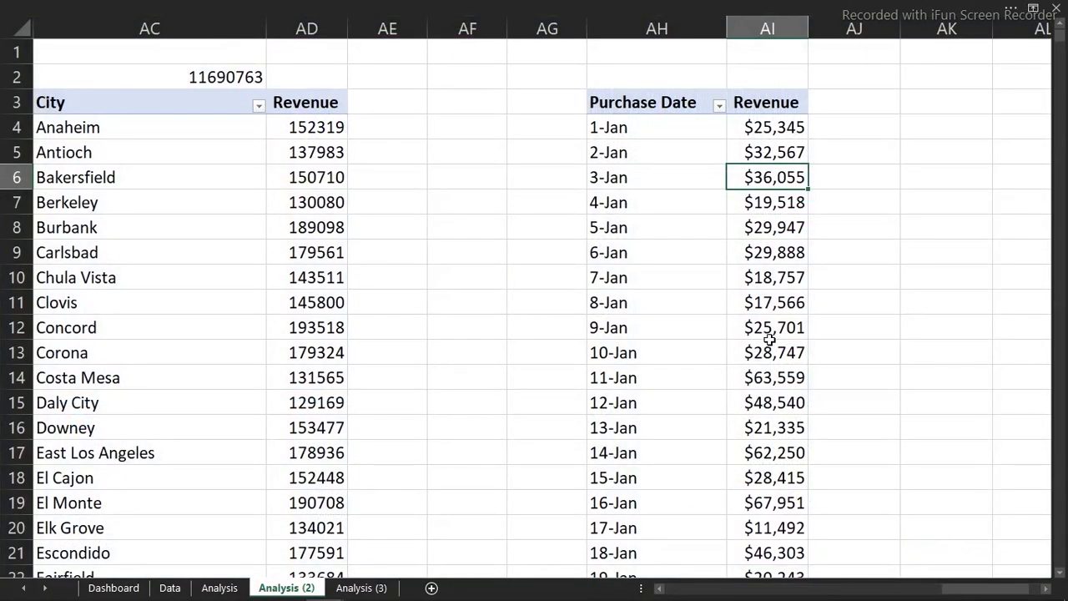
pyautogui.click(934, 137)
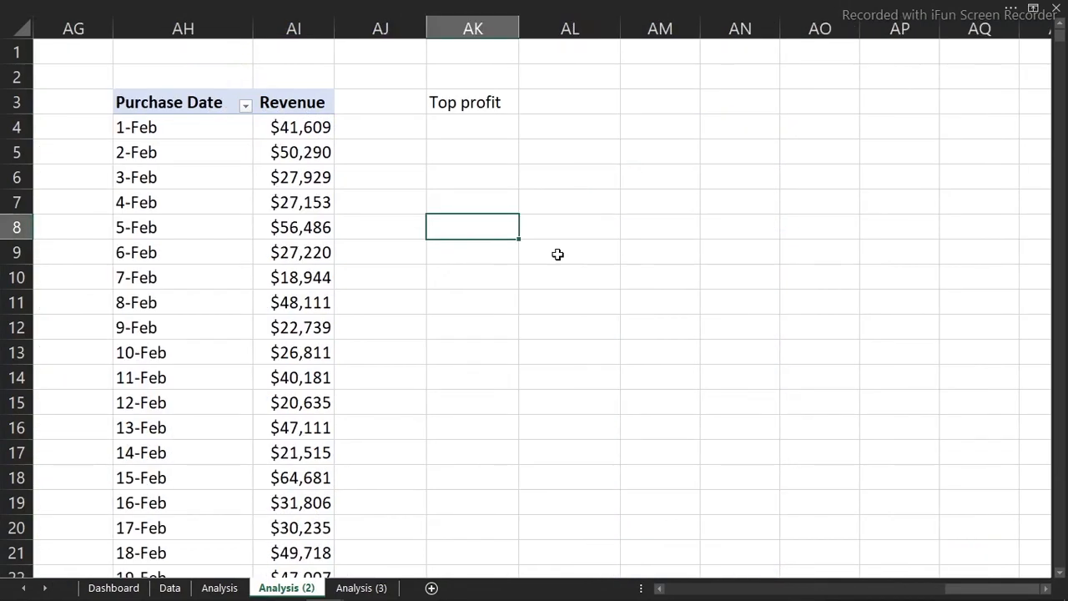
pyautogui.click(296, 205)
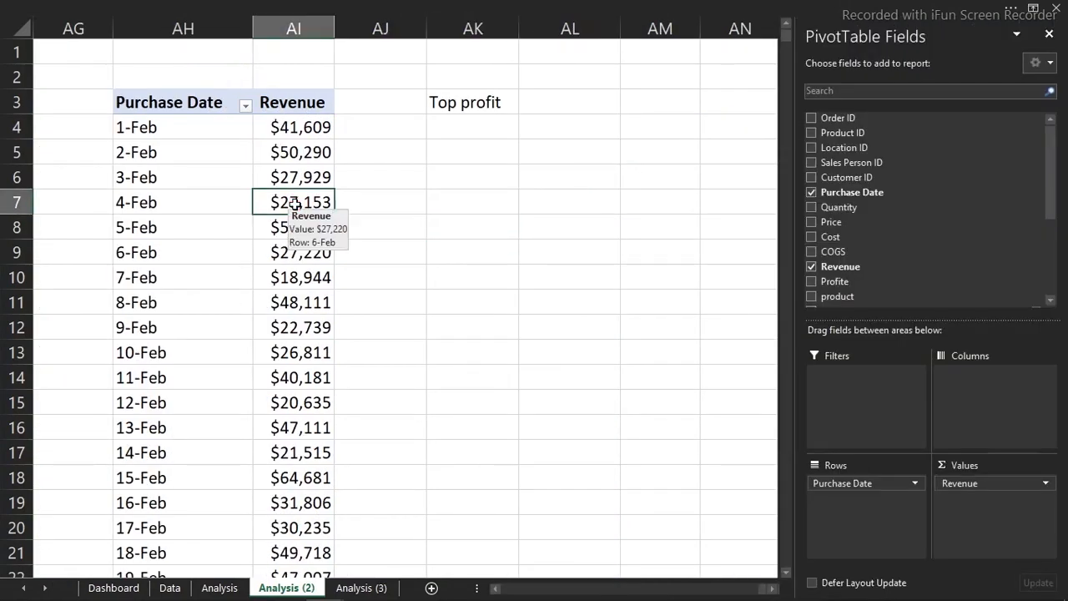
pyautogui.click(297, 189)
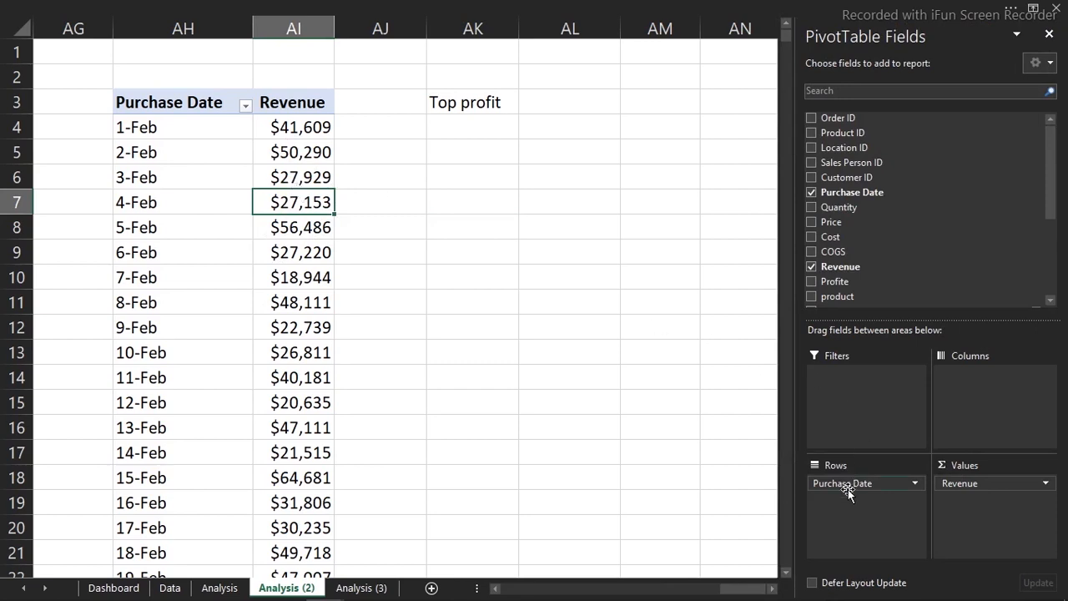
pyautogui.moveTo(958, 489); pyautogui.dragTo(672, 382)
pyautogui.moveTo(824, 282); pyautogui.dragTo(969, 505)
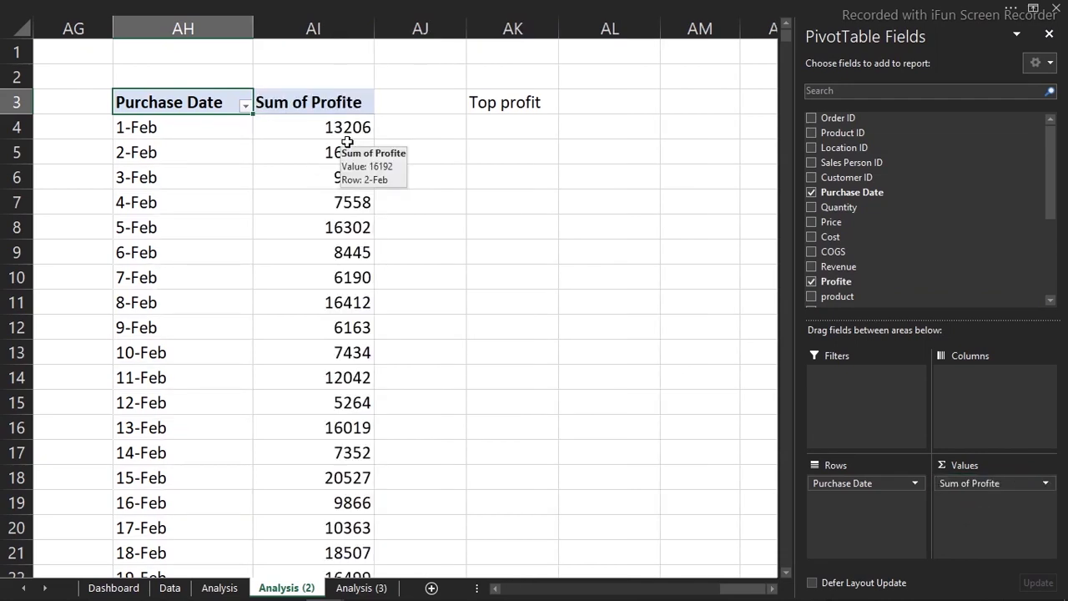
# Enter the formula =LARGE(AI4:AI31,1) in cell AK5 under the Top profit heading.
pyautogui.click(478, 148)
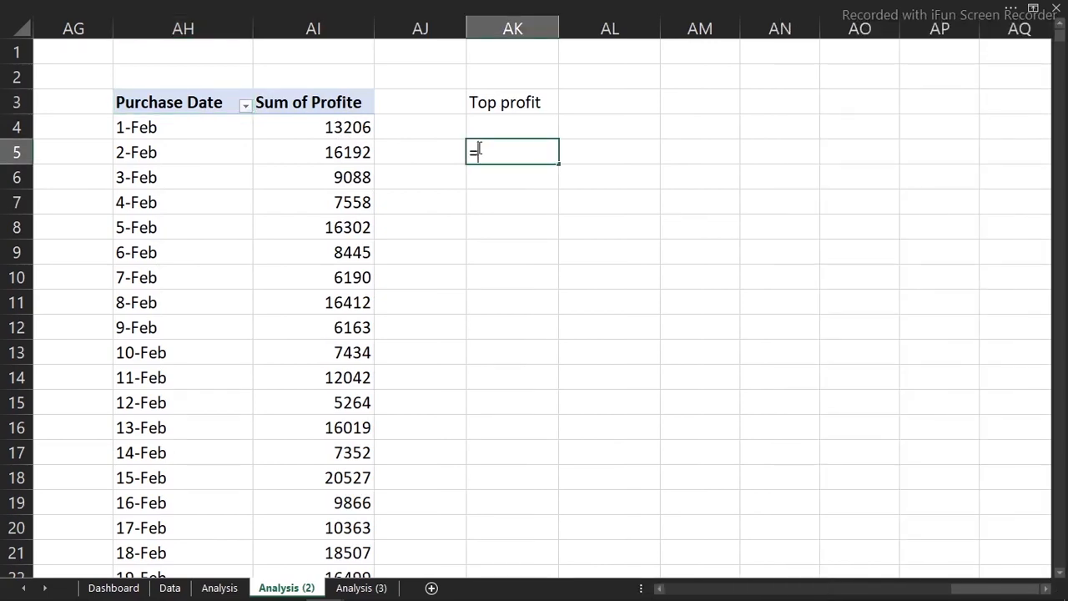
pyautogui.write('=lar')
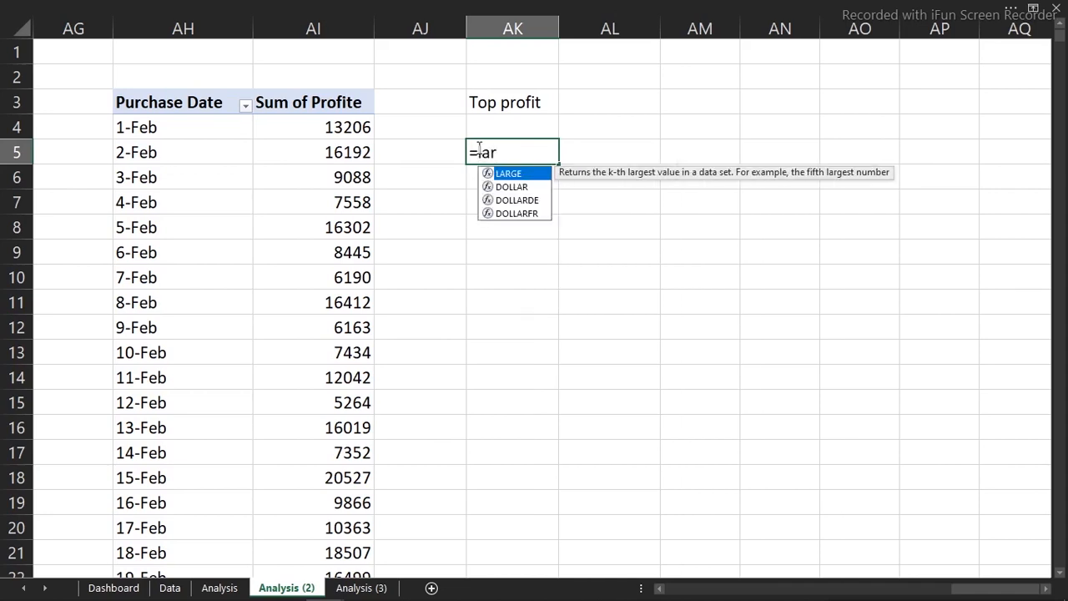
pyautogui.press('Tab')
pyautogui.click(355, 128)
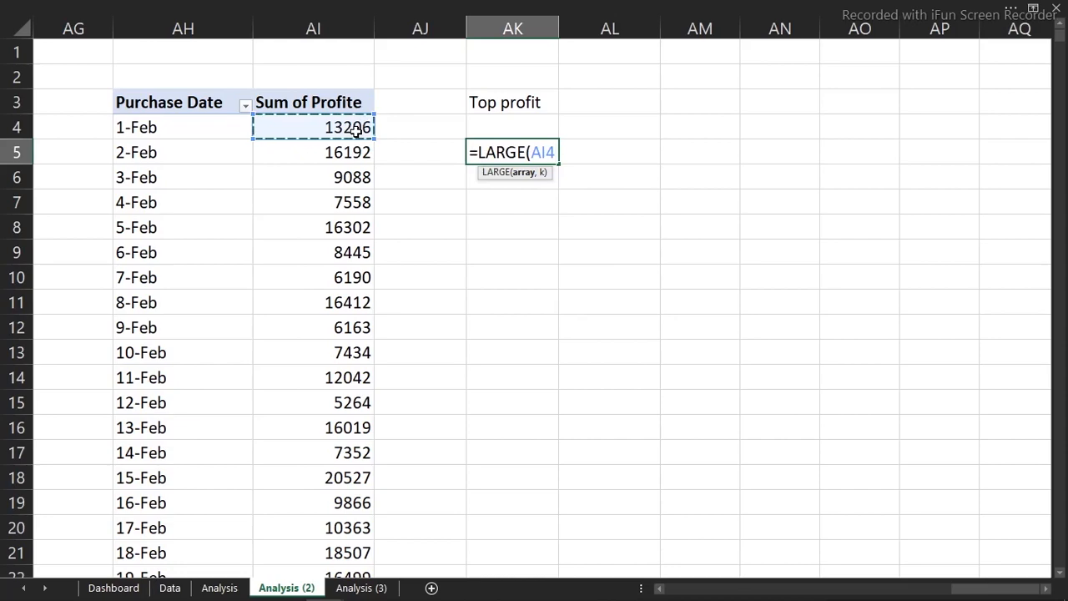
pyautogui.hotkey('ctrl', 'shift', 'Down')
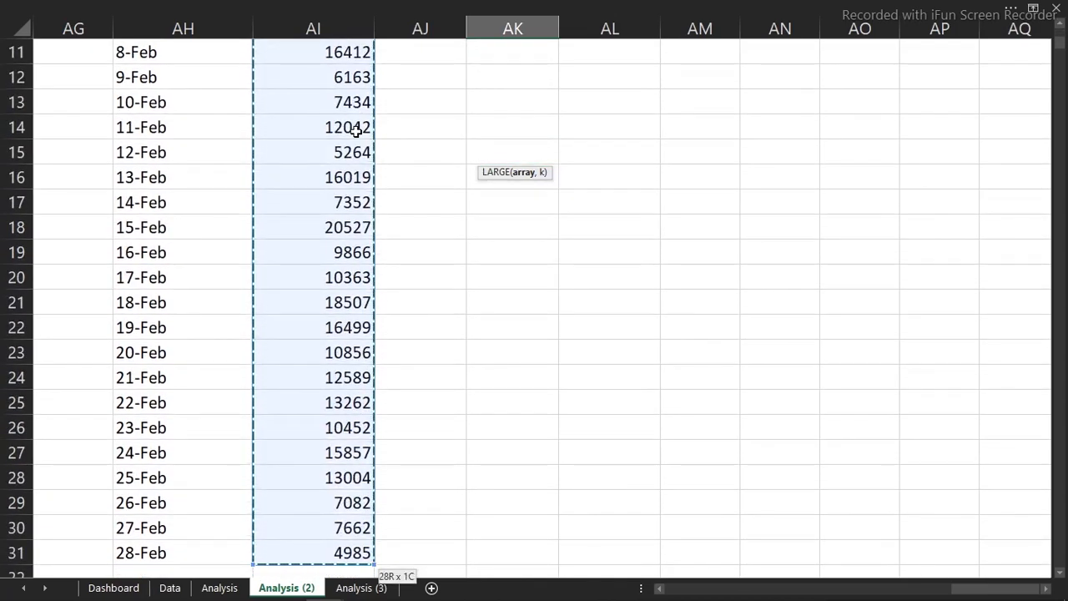
pyautogui.write(',')
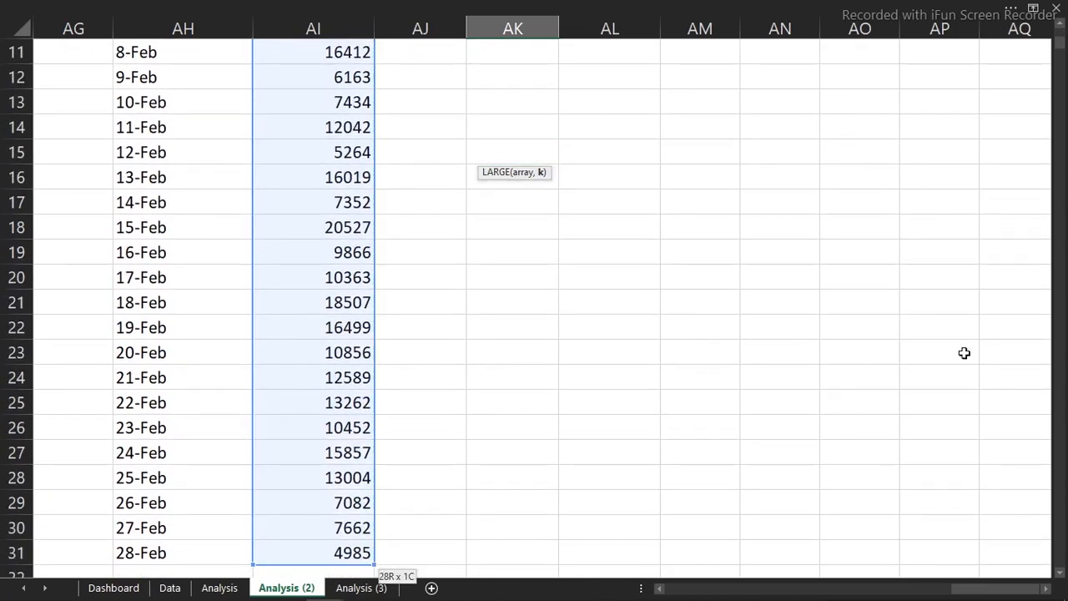
pyautogui.moveTo(1060, 45); pyautogui.dragTo(1058, 4)
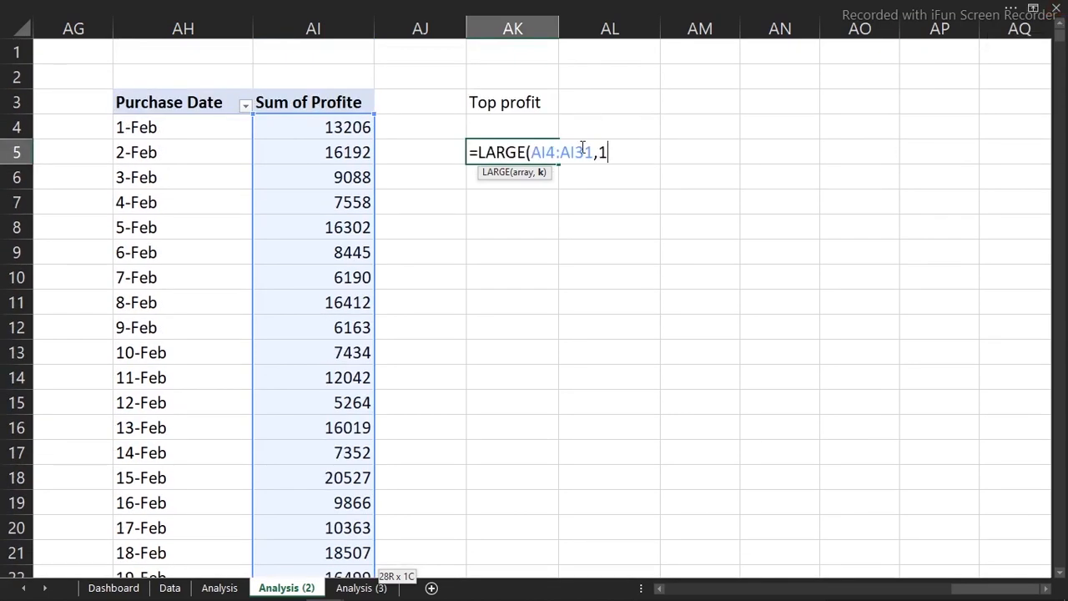
pyautogui.write('1)')
pyautogui.press('Return')
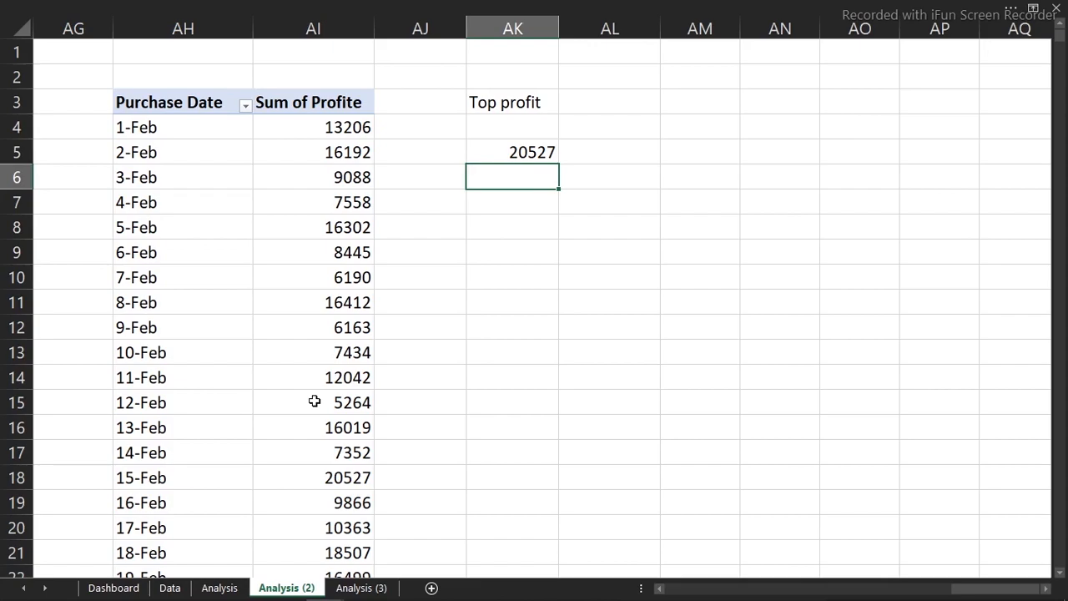
pyautogui.click(117, 589)
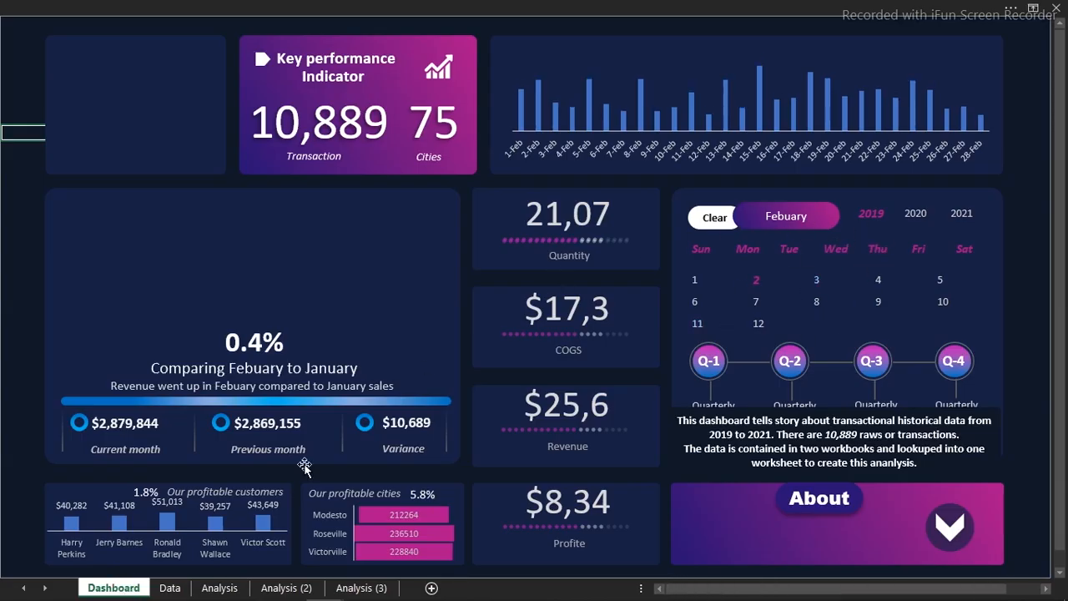
pyautogui.click(219, 588)
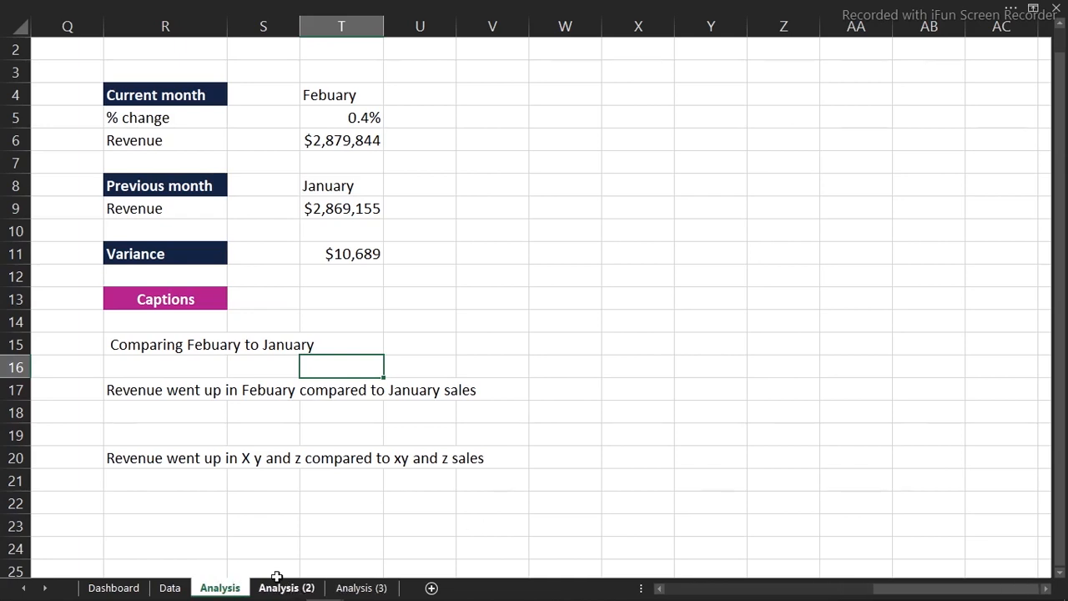
pyautogui.click(284, 589)
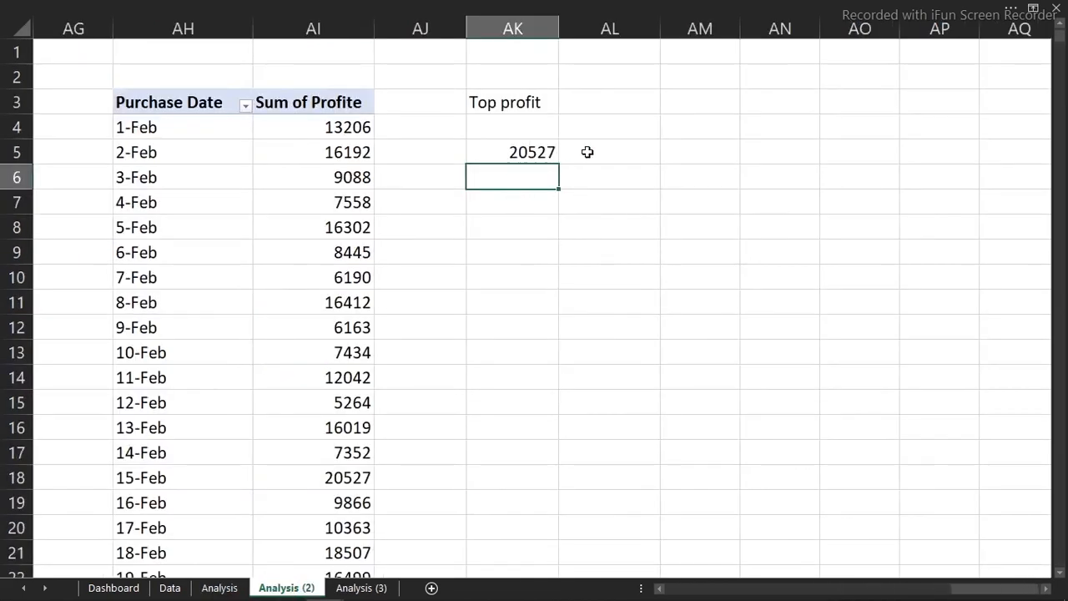
# Enter the heading Month in cell AL3, beside the Top profit heading.
pyautogui.click(622, 136)
pyautogui.click(624, 148)
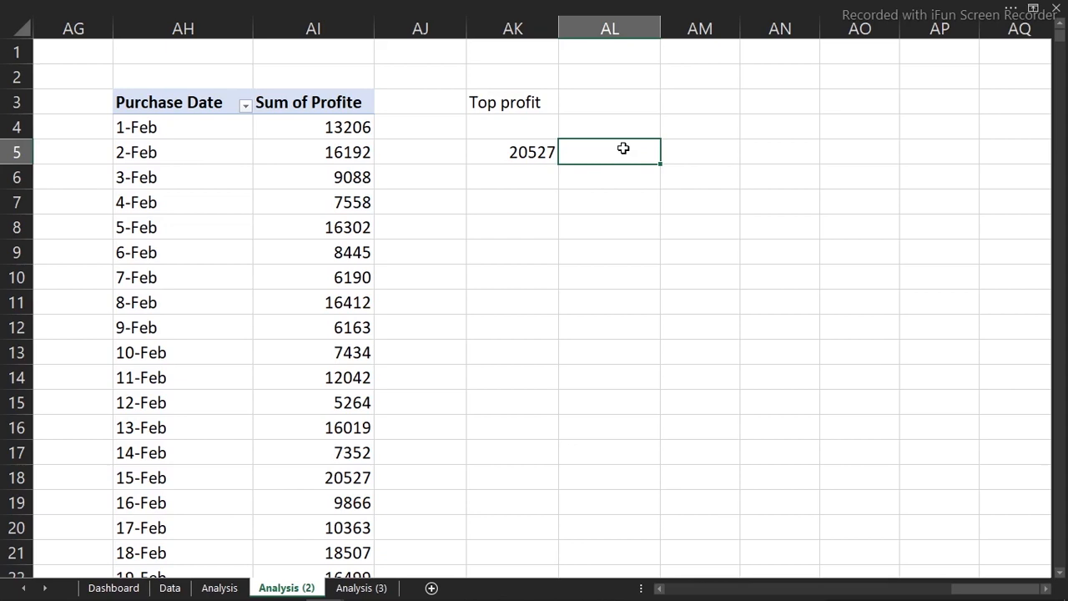
pyautogui.click(614, 101)
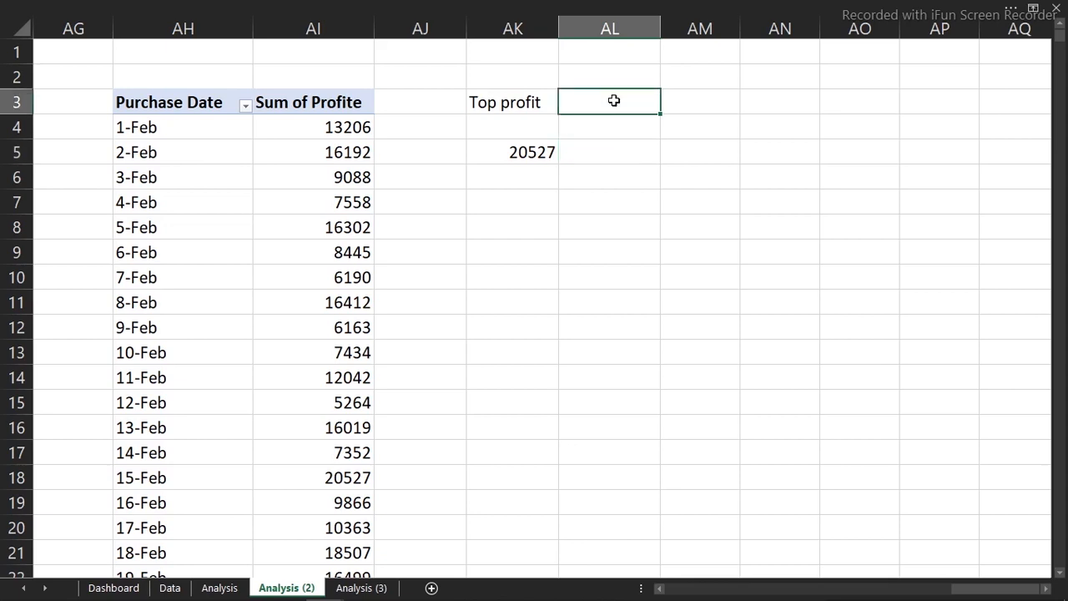
pyautogui.write('Month')
pyautogui.press('Return')
pyautogui.press('Return')
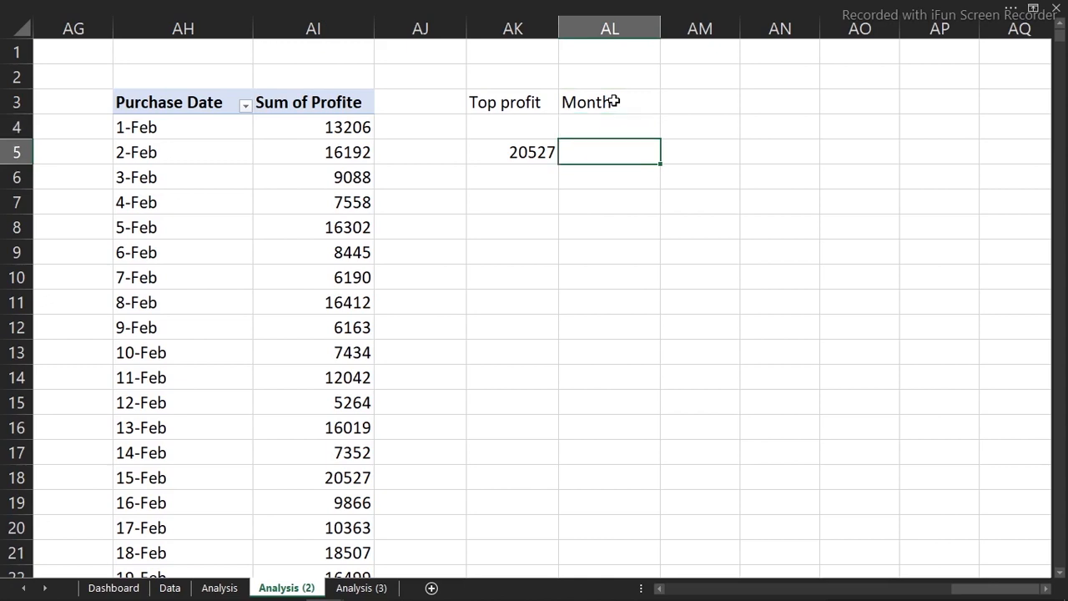
# Set the heading in cell AL3 to Date.
pyautogui.press('Up')
pyautogui.press('Up')
pyautogui.write('Dat')
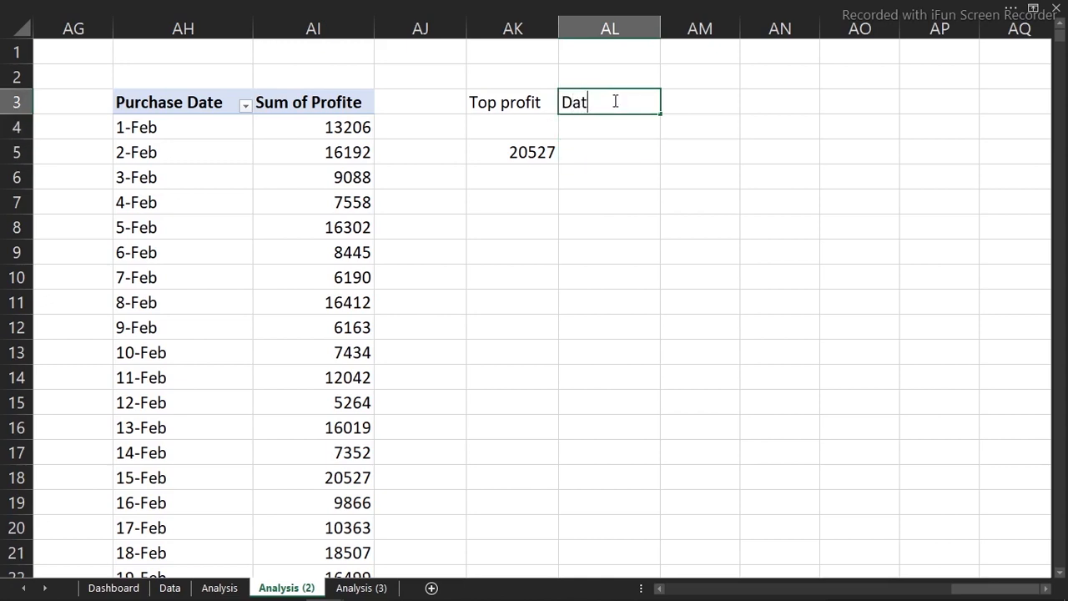
pyautogui.write('e')
pyautogui.press('Return')
pyautogui.press('Return')
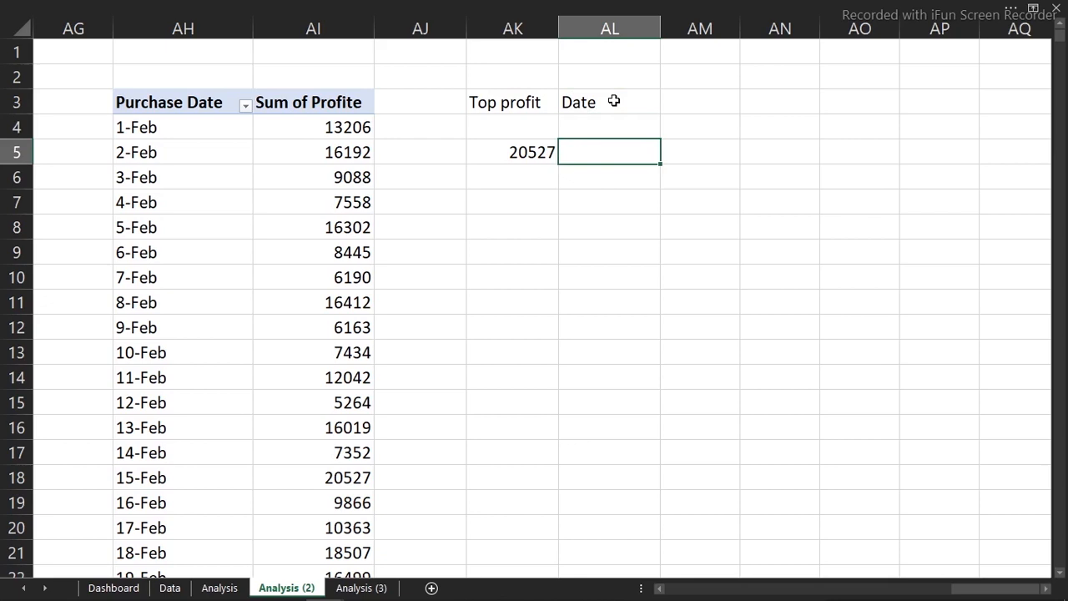
# Start an INDEX formula in cell AL5 with the purchase dates in AH4:AH31 as its array.
pyautogui.write('=ind')
pyautogui.press('Tab')
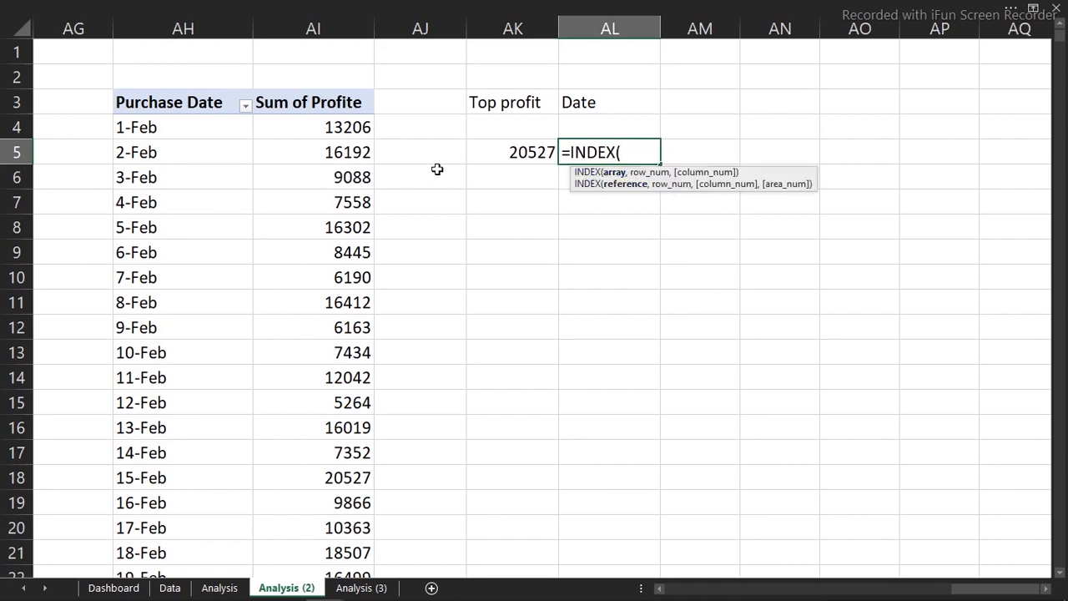
pyautogui.click(216, 122)
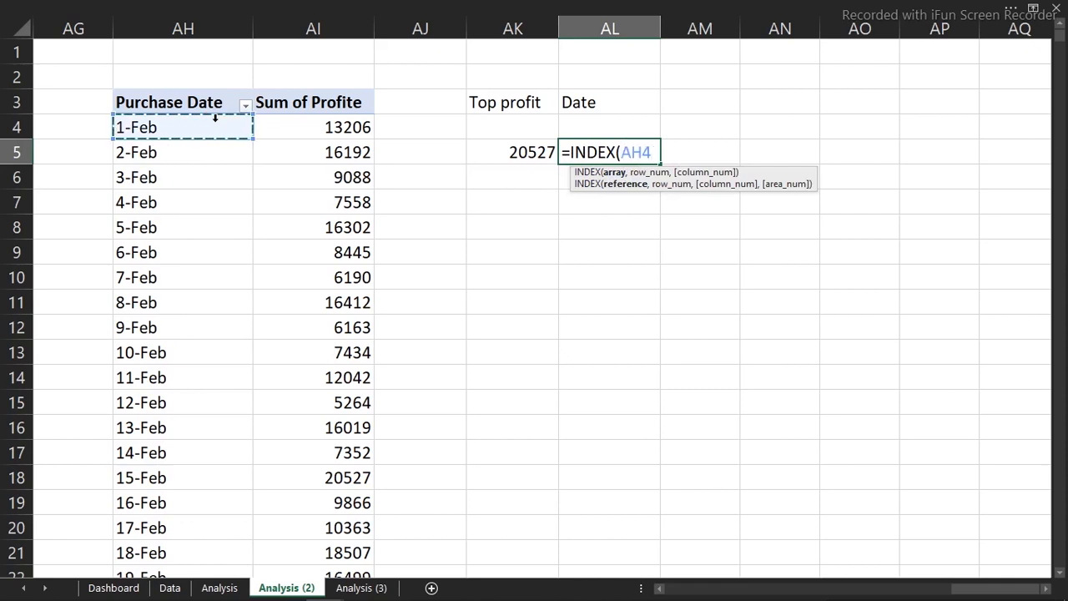
pyautogui.hotkey('ctrl', 'shift', 'Down')
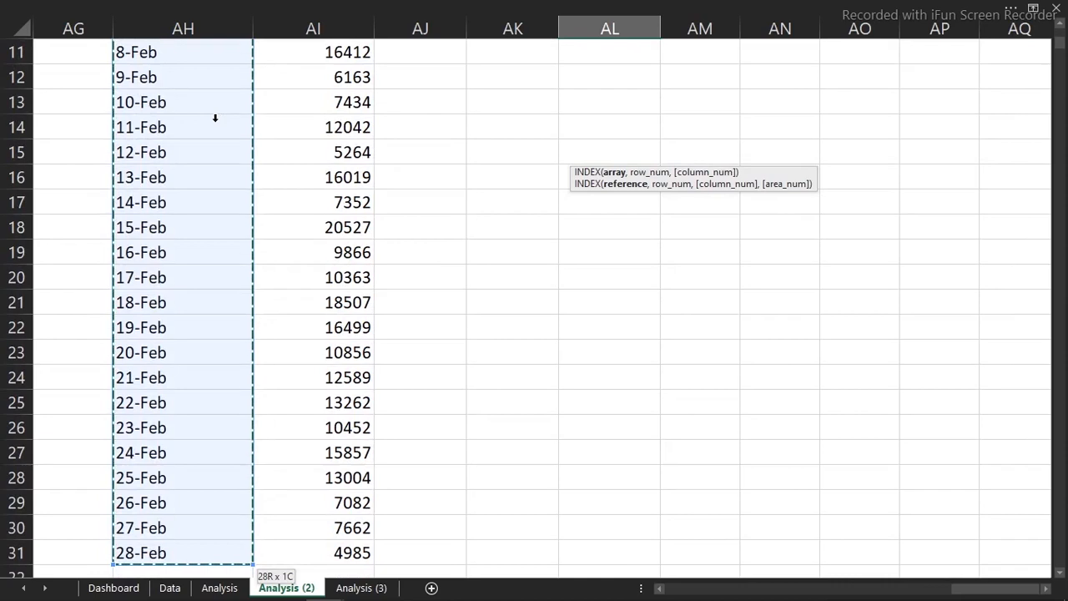
pyautogui.write(',')
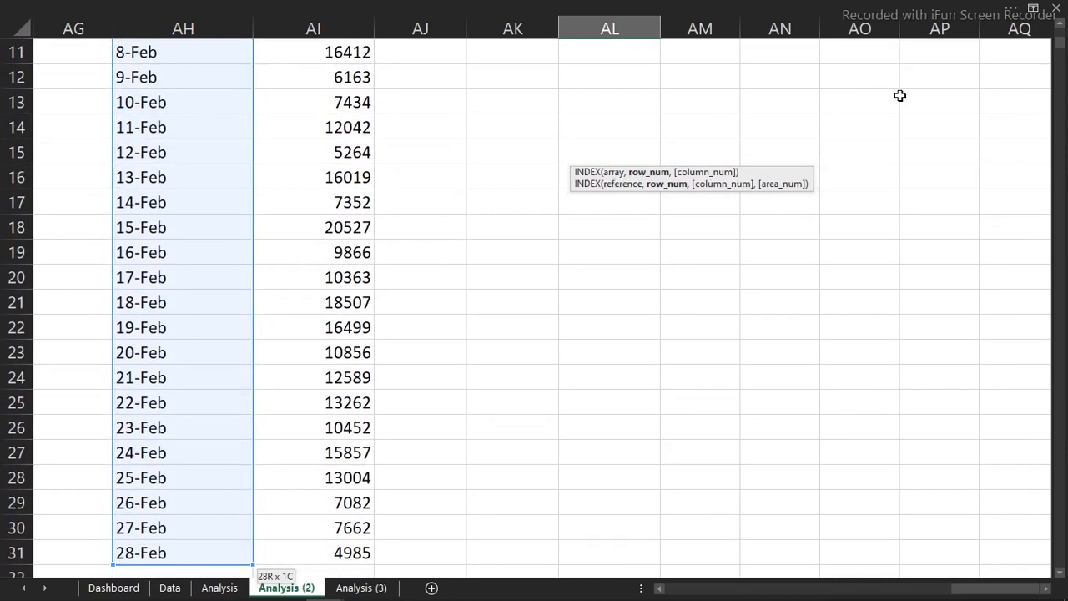
pyautogui.moveTo(1060, 45); pyautogui.dragTo(1063, 5)
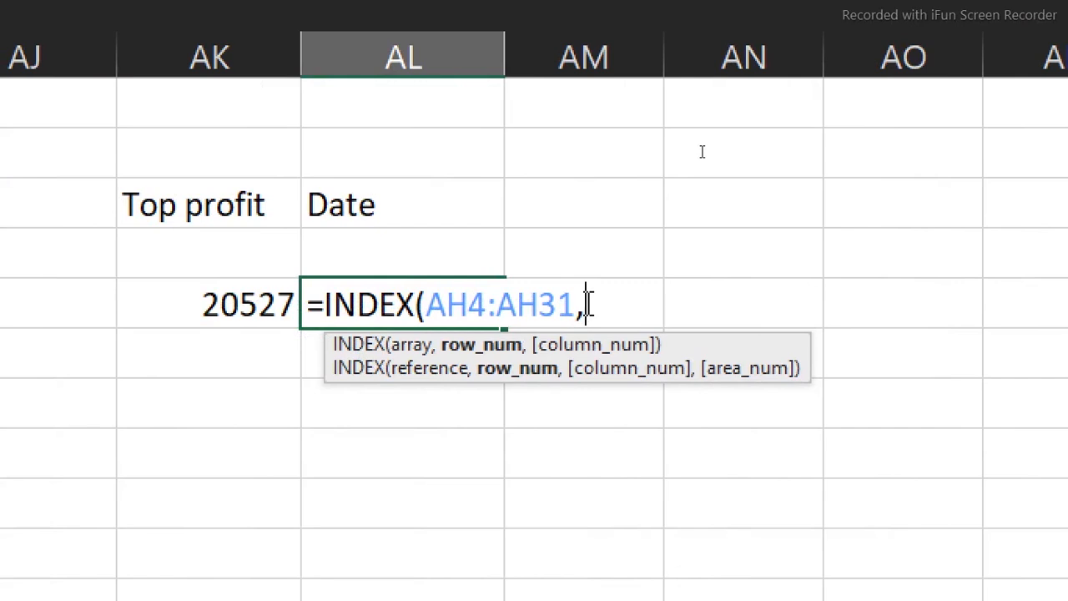
# Add a MATCH function as the row number of the INDEX formula in AL5, looking up AK5 in AI4:AI31.
pyautogui.write('ma')
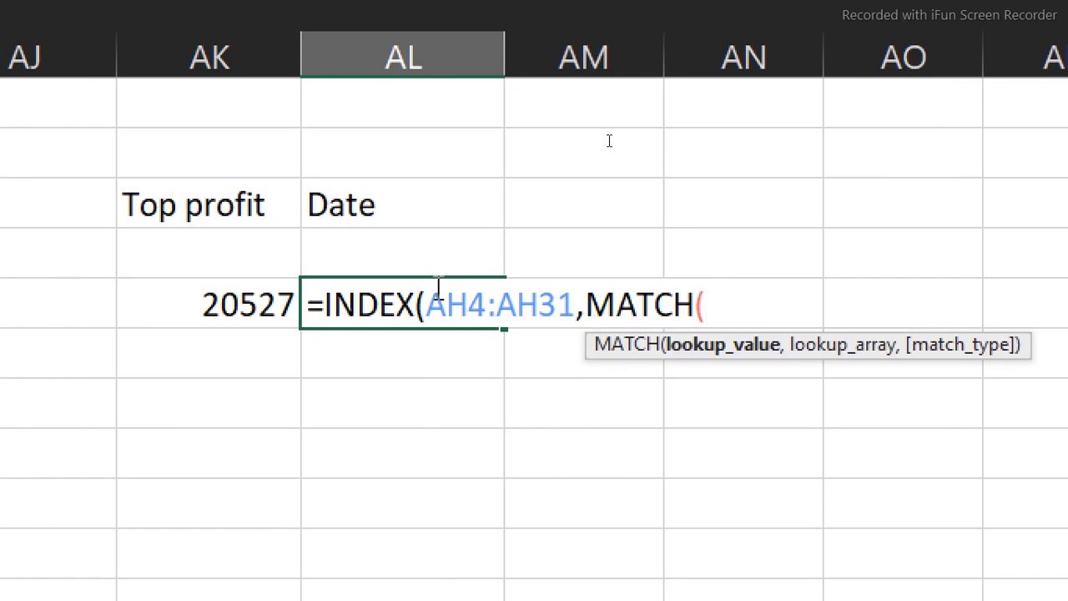
pyautogui.click(239, 305)
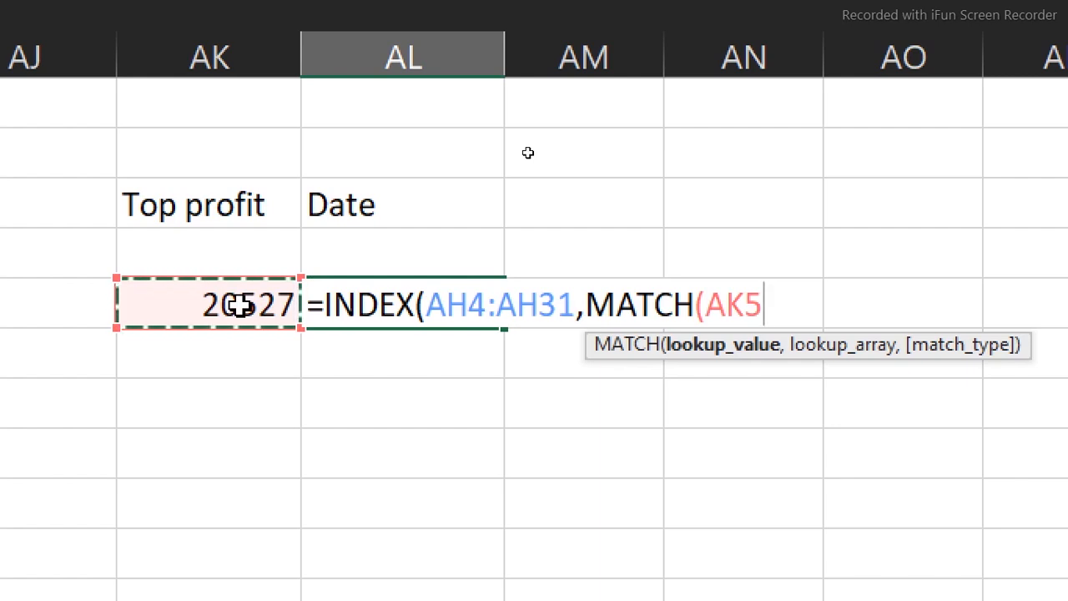
pyautogui.write(',')
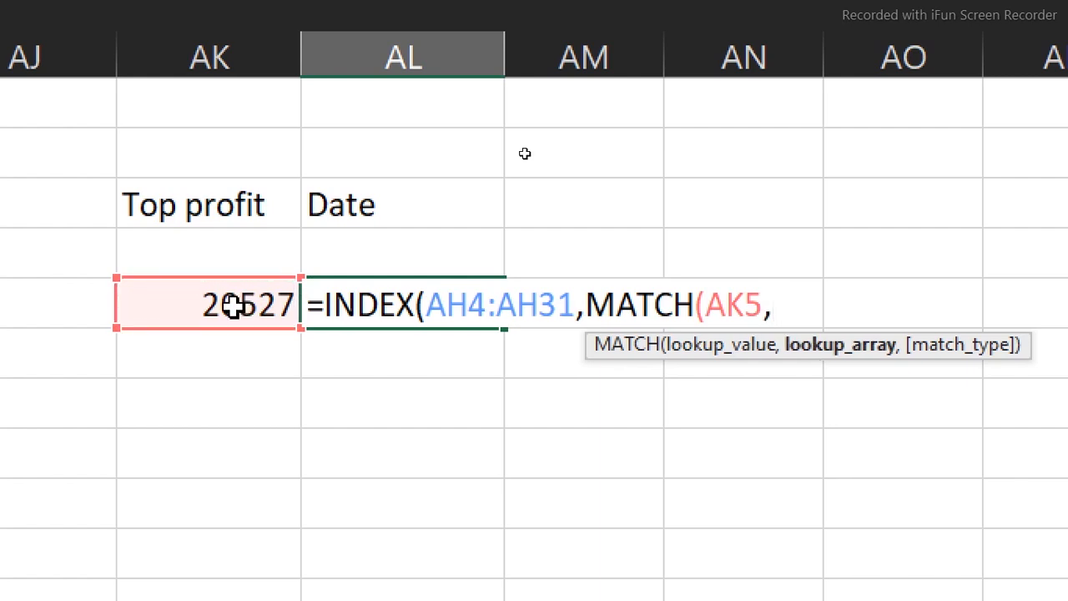
pyautogui.click(146, 253)
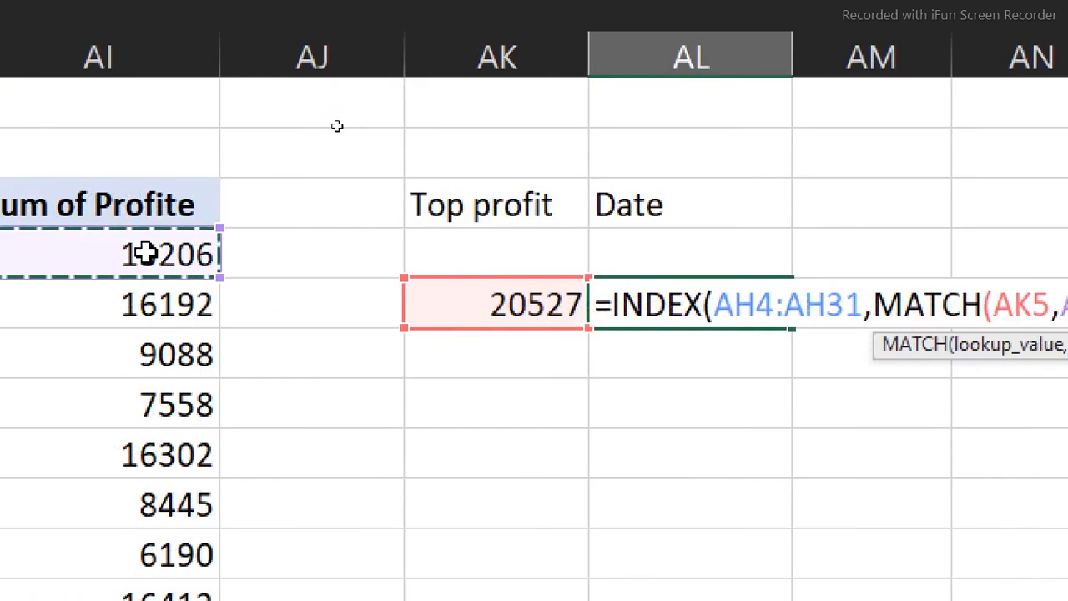
pyautogui.hotkey('ctrl', 'shift', 'Down')
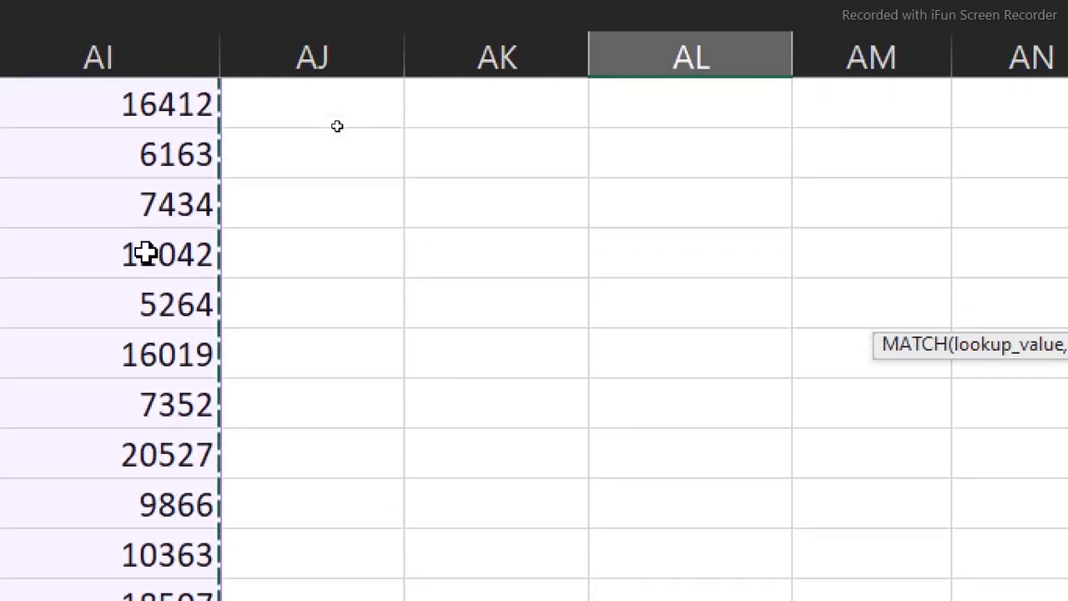
pyautogui.write(',')
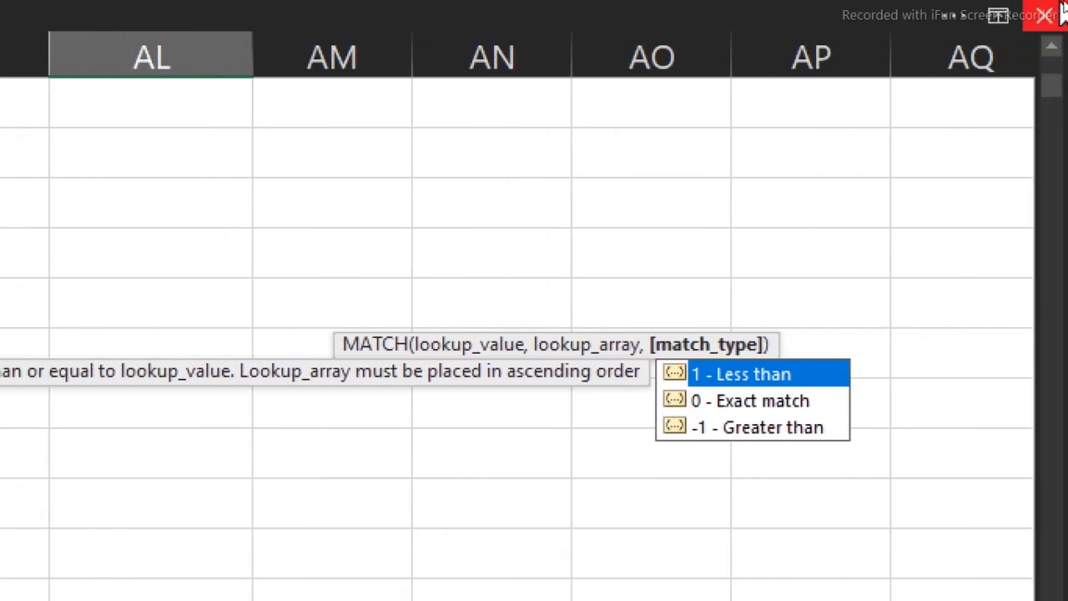
# Set the match type to 0 and complete the formula =INDEX(AH4:AH31,MATCH(AK5,AI4:AI31,0)).
pyautogui.moveTo(1050, 87); pyautogui.dragTo(1052, 48)
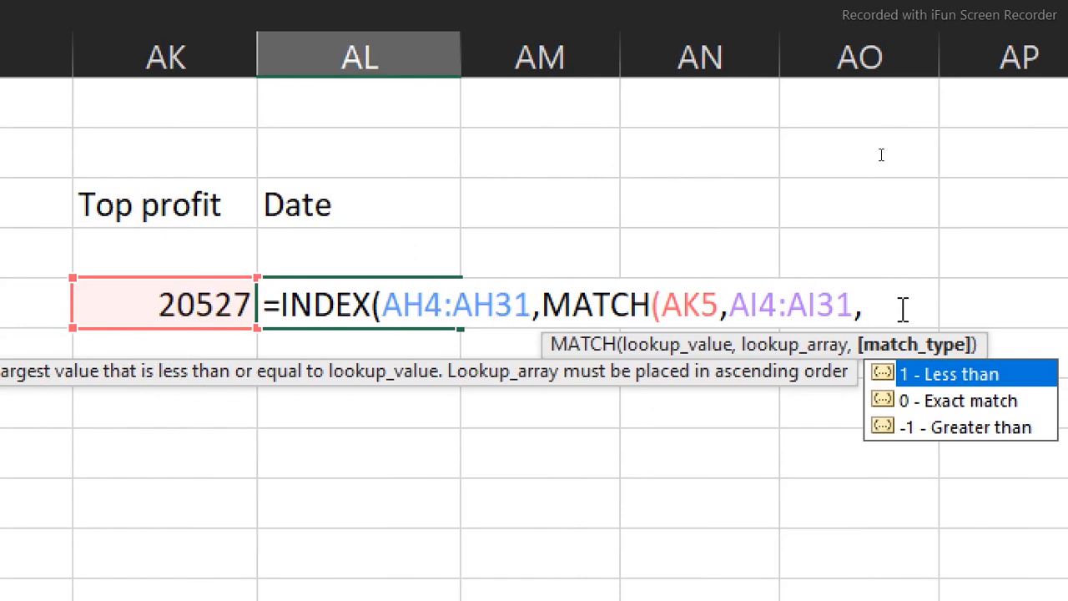
pyautogui.write('0')
pyautogui.write(',')
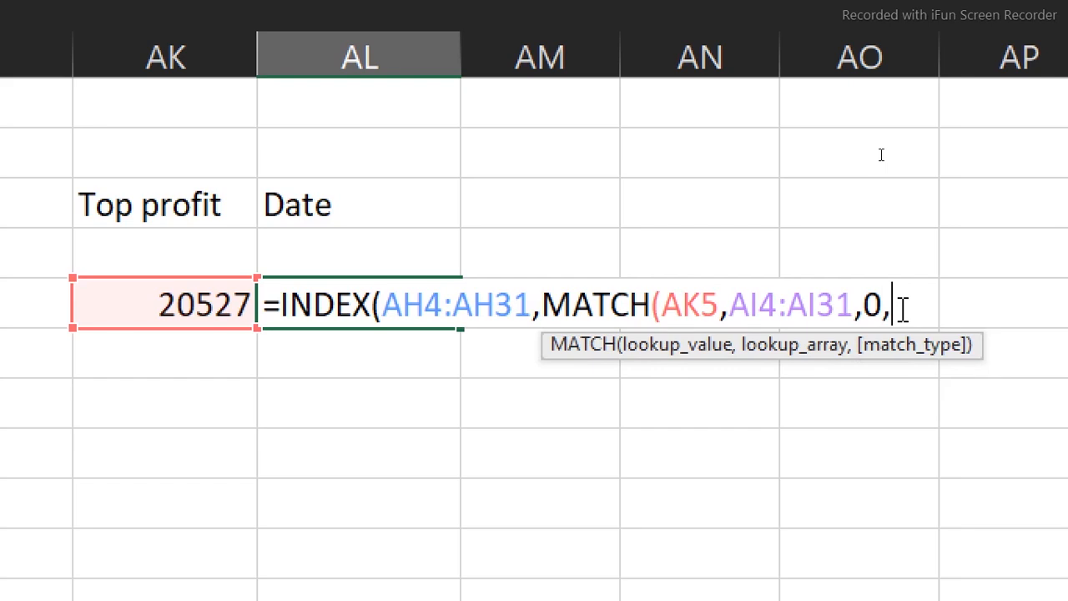
pyautogui.press('BackSpace')
pyautogui.write(')')
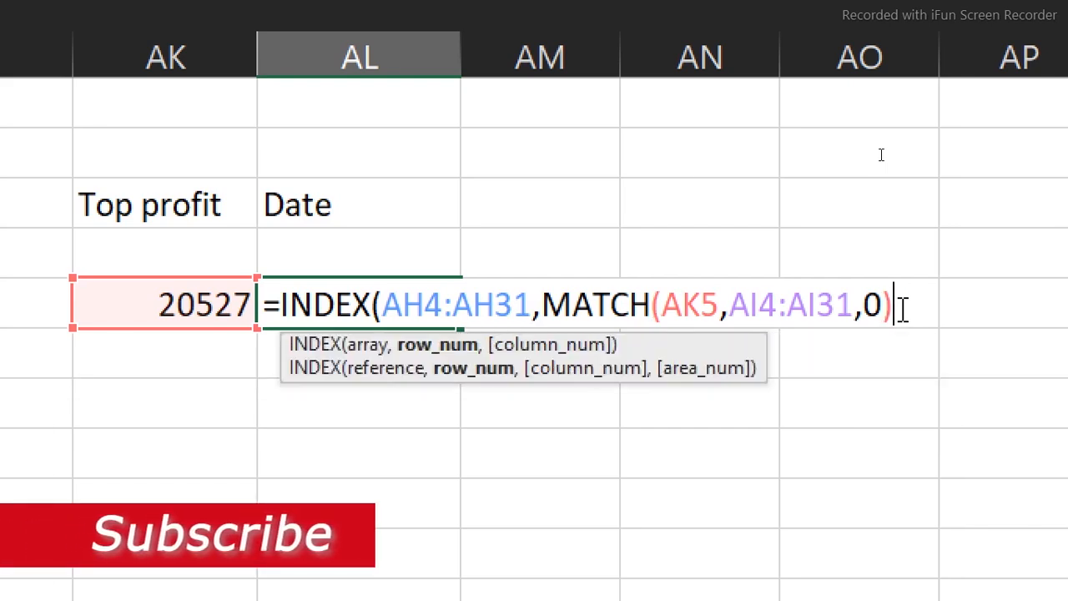
pyautogui.write(')')
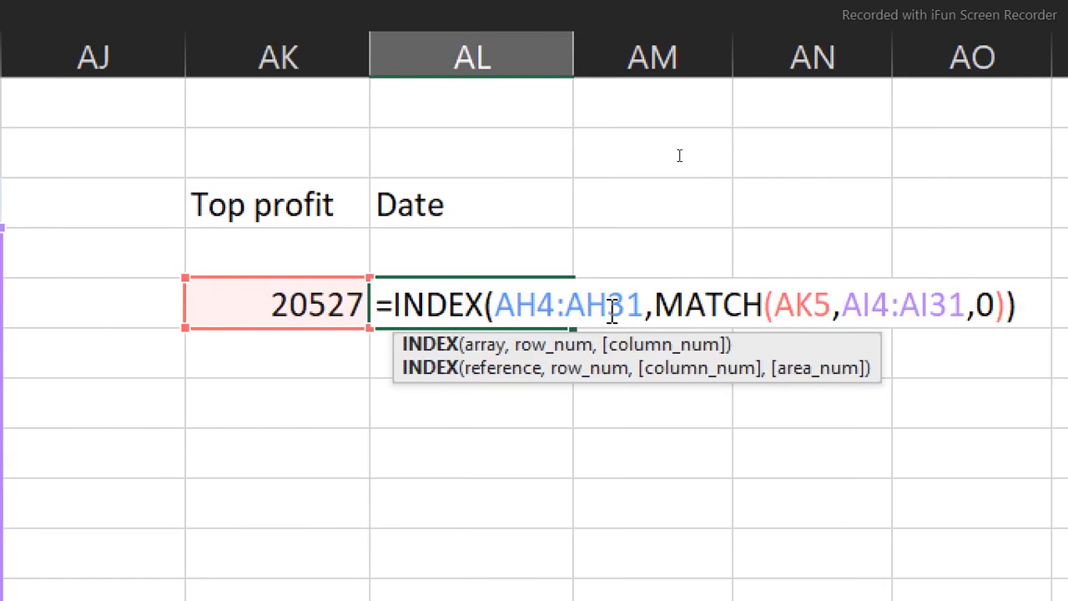
pyautogui.press('Return')
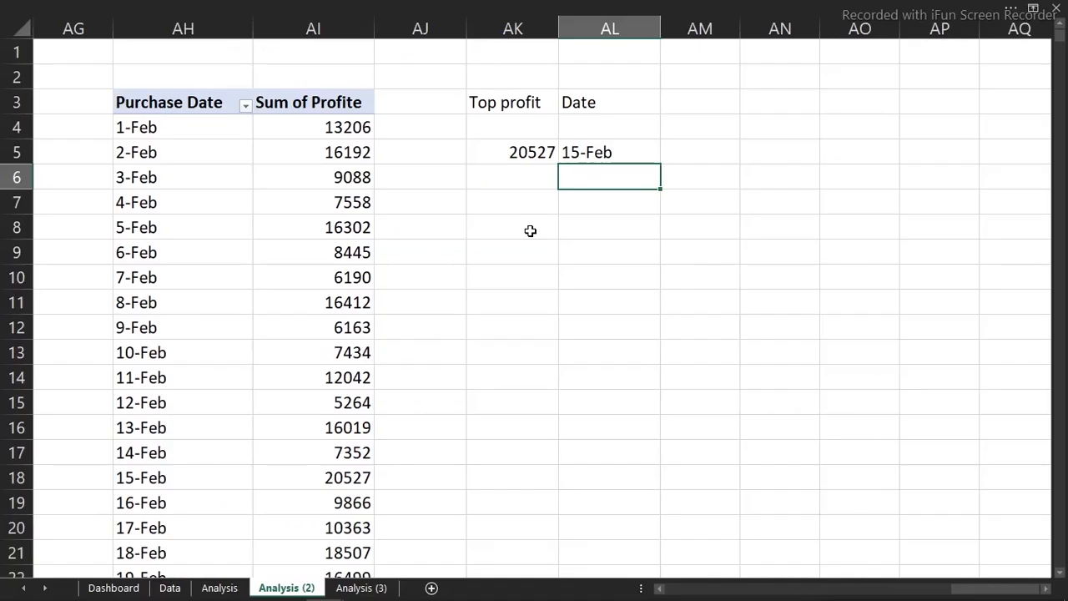
# Clear the month selection on the Dashboard sheet and go back to Analysis (2) to check the top profit and date.
pyautogui.click(113, 587)
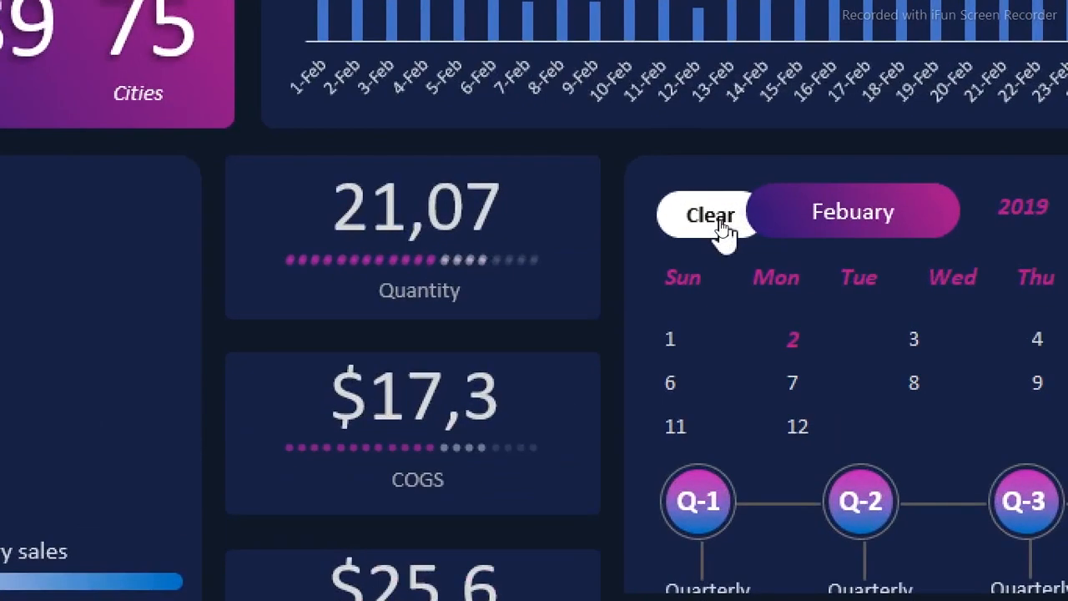
pyautogui.click(672, 214)
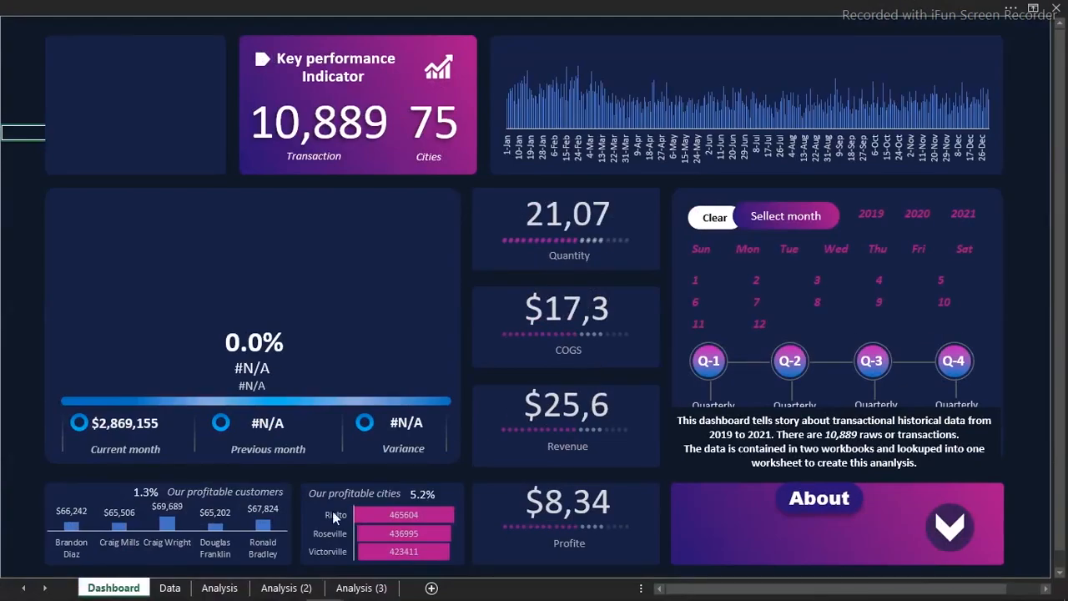
pyautogui.click(275, 588)
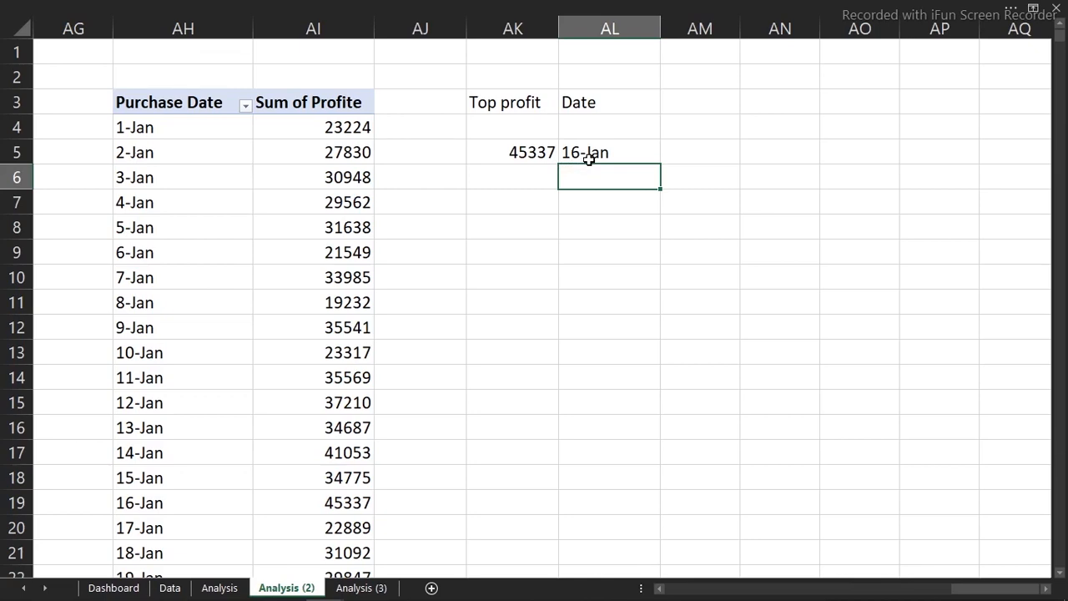
# Enter the formula ="Profit "&AK5 in cell AK7.
pyautogui.click(522, 198)
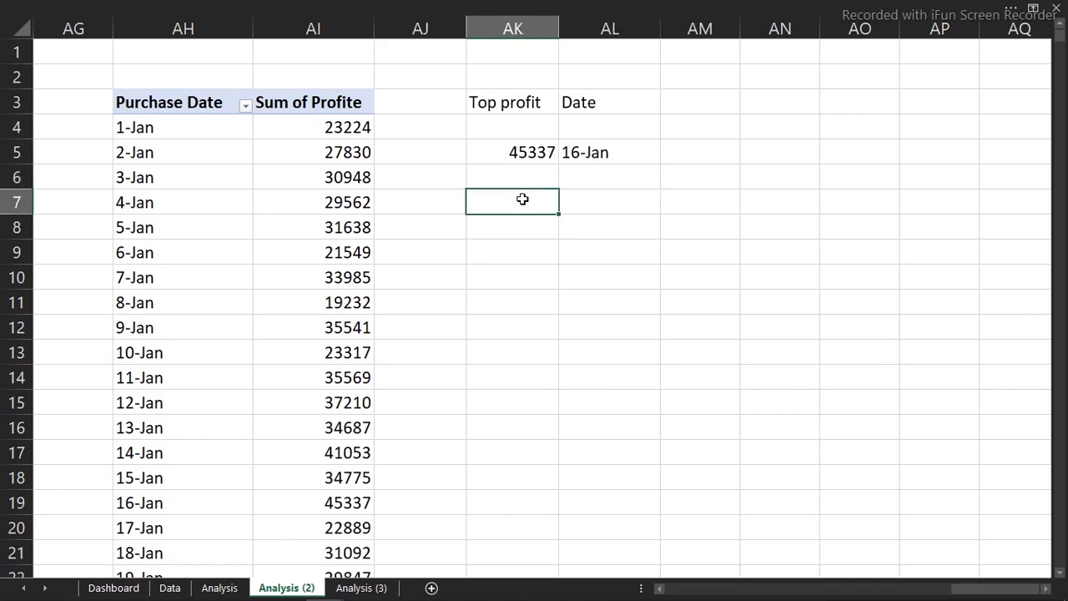
pyautogui.write('="Profit')
pyautogui.write('"&')
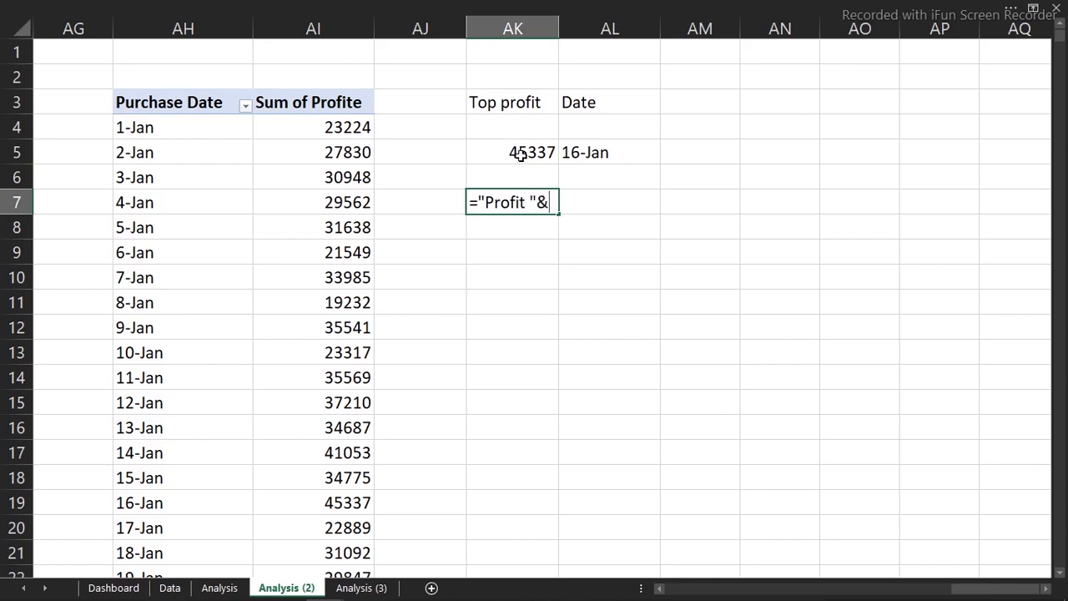
pyautogui.click(521, 154)
pyautogui.press('Return')
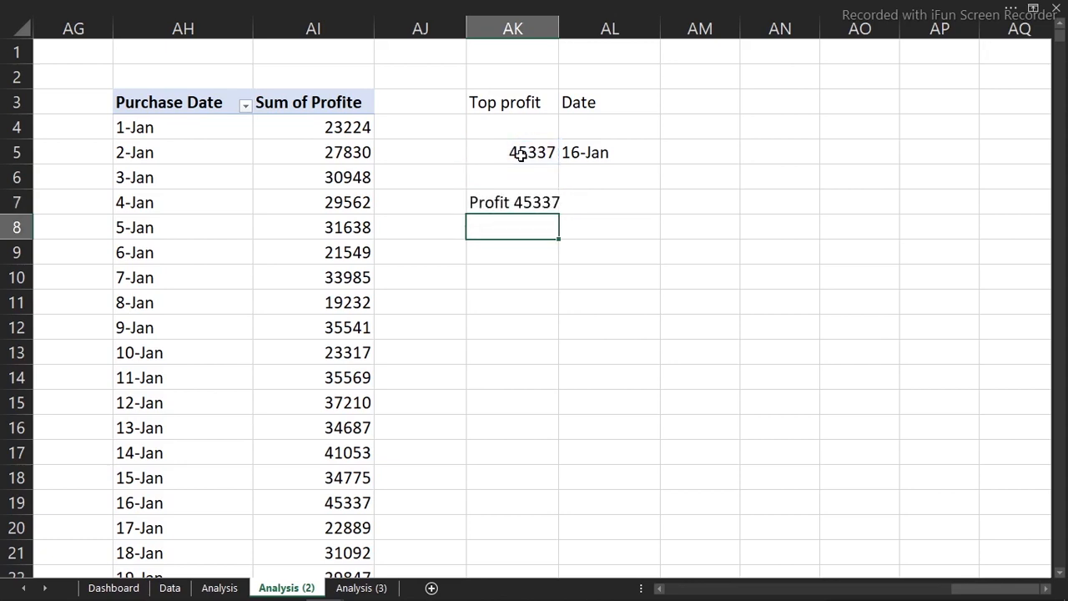
# Format the top profit value in AK5 as dollar currency without decimal places.
pyautogui.click(521, 155)
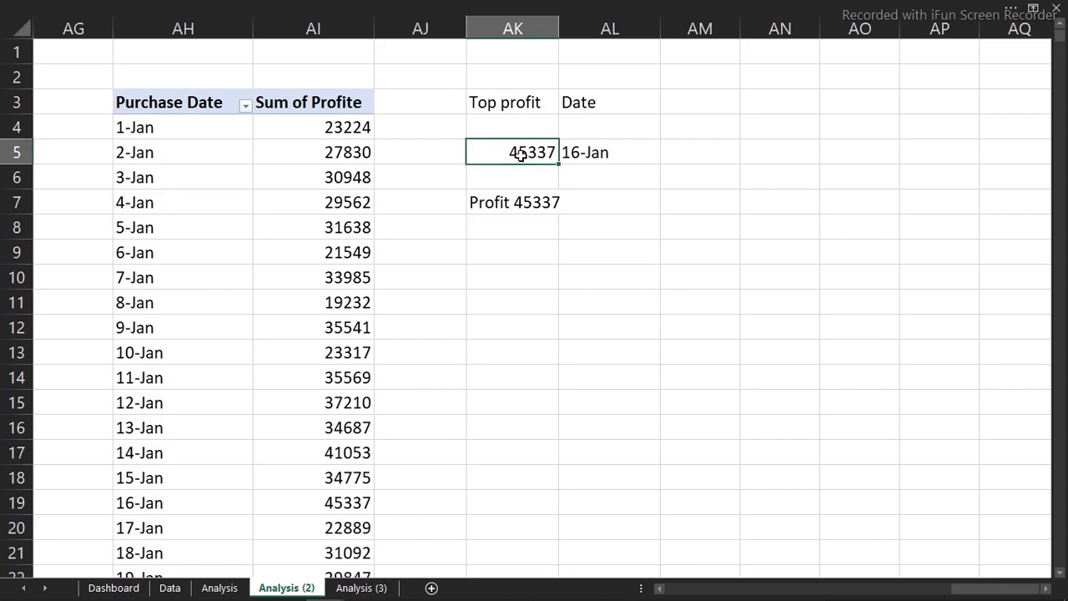
pyautogui.hotkey('ctrl', 'shift', '4')
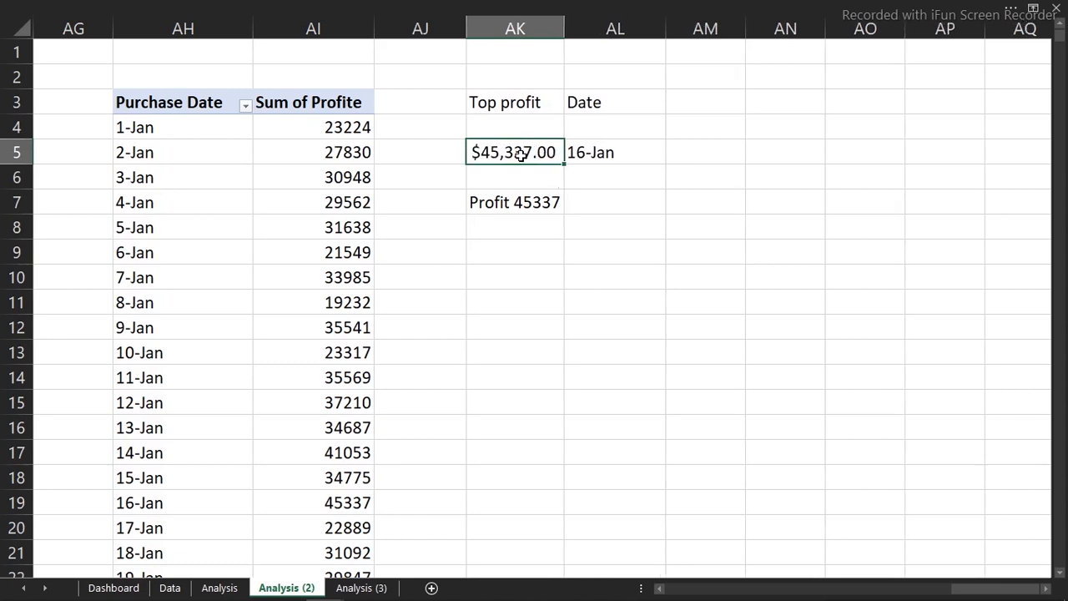
pyautogui.click(513, 6)
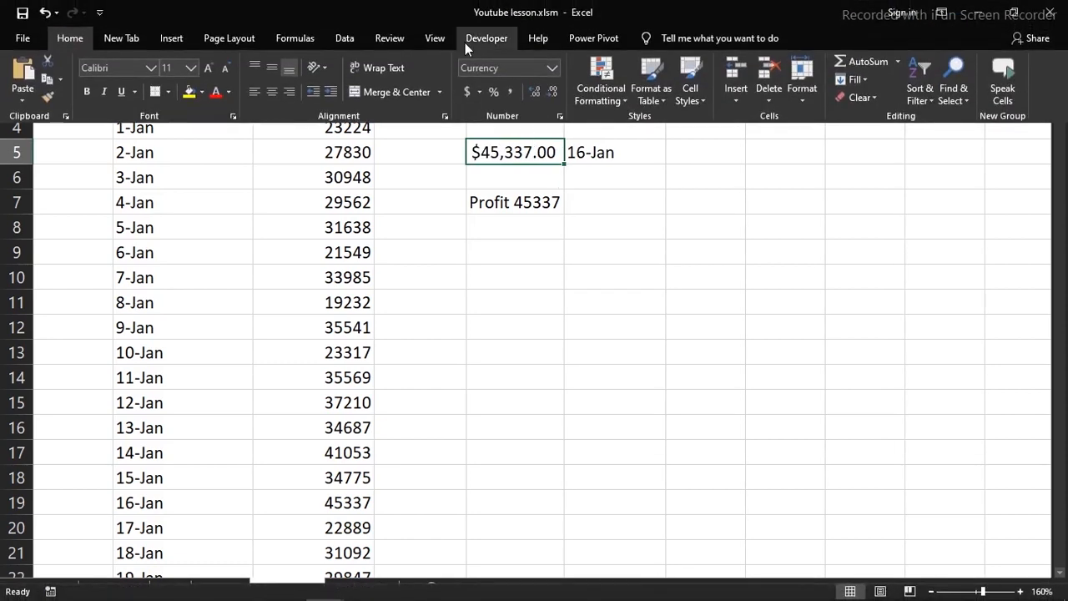
pyautogui.click(551, 92)
pyautogui.click(552, 92)
# Wrap the AK5 reference in AK7's formula in a TEXT function with the format "$0.00".
pyautogui.click(536, 208)
pyautogui.click(537, 202)
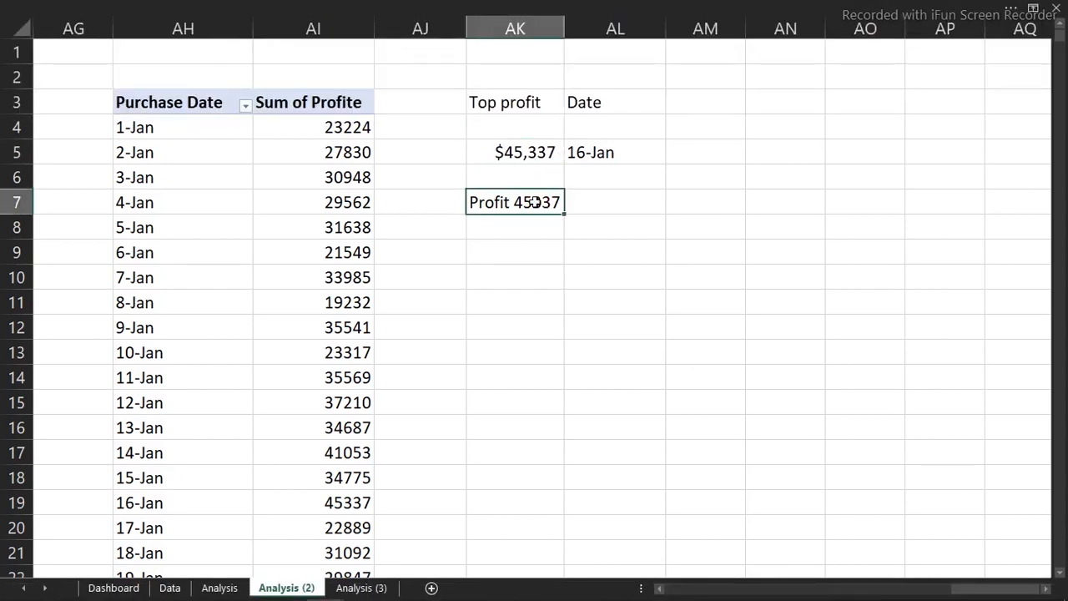
pyautogui.doubleClick(535, 202)
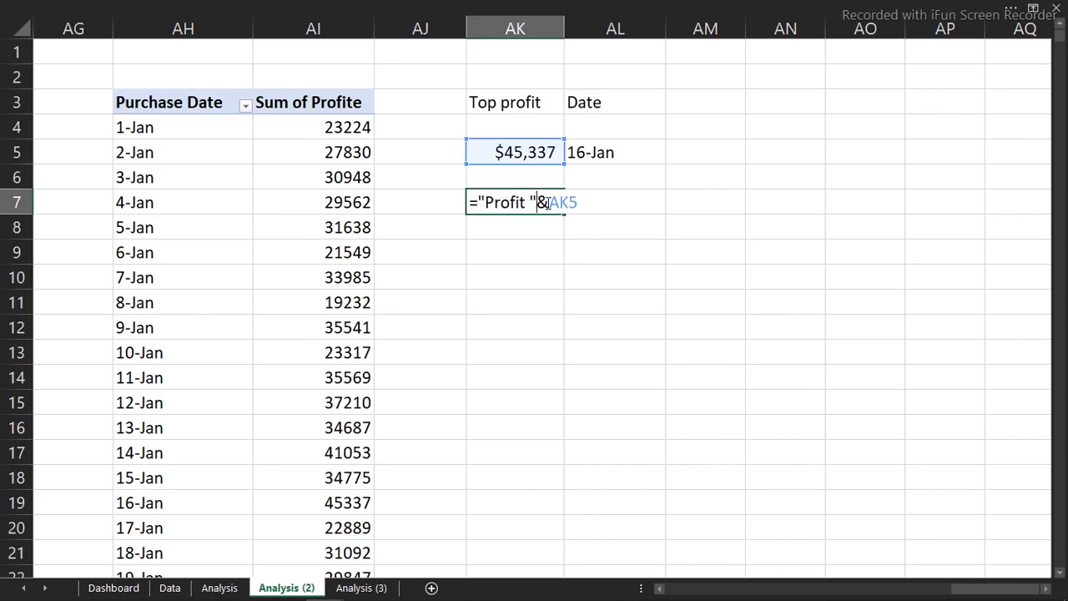
pyautogui.press('Escape')
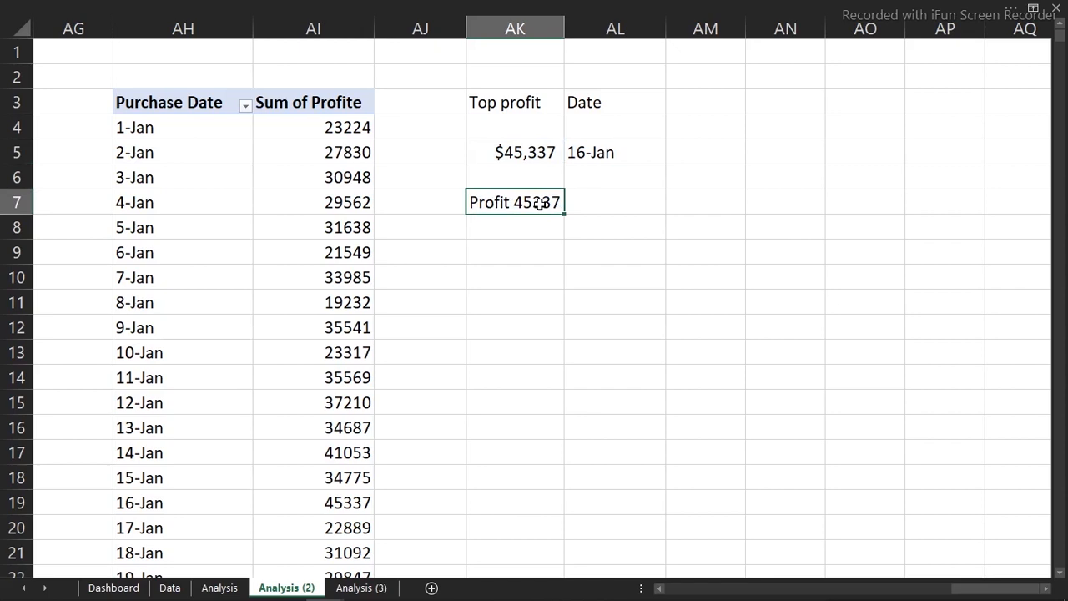
pyautogui.doubleClick(541, 202)
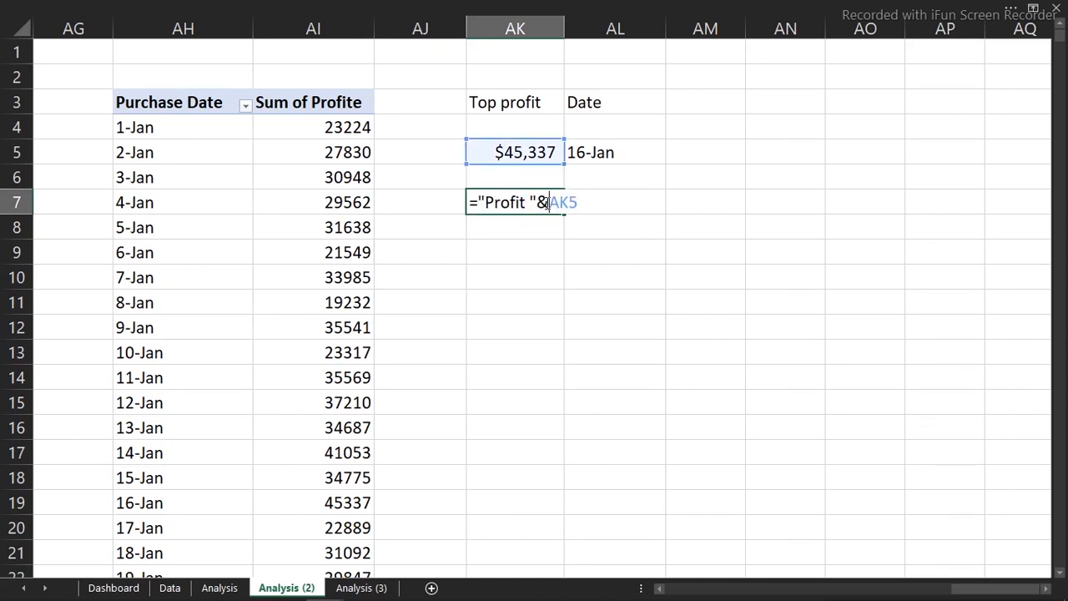
pyautogui.write('tex')
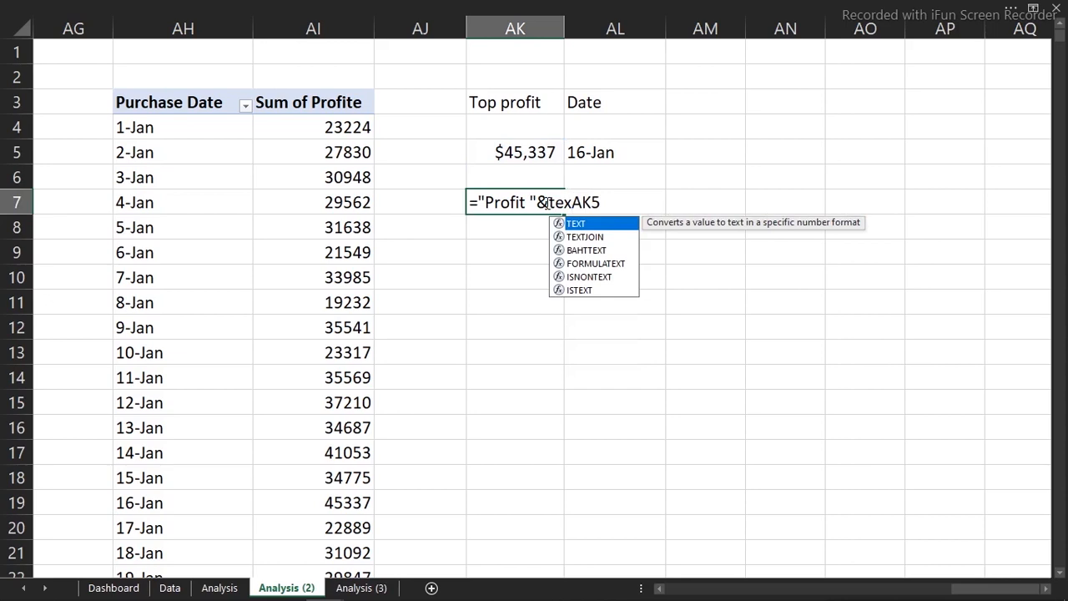
pyautogui.press('Tab')
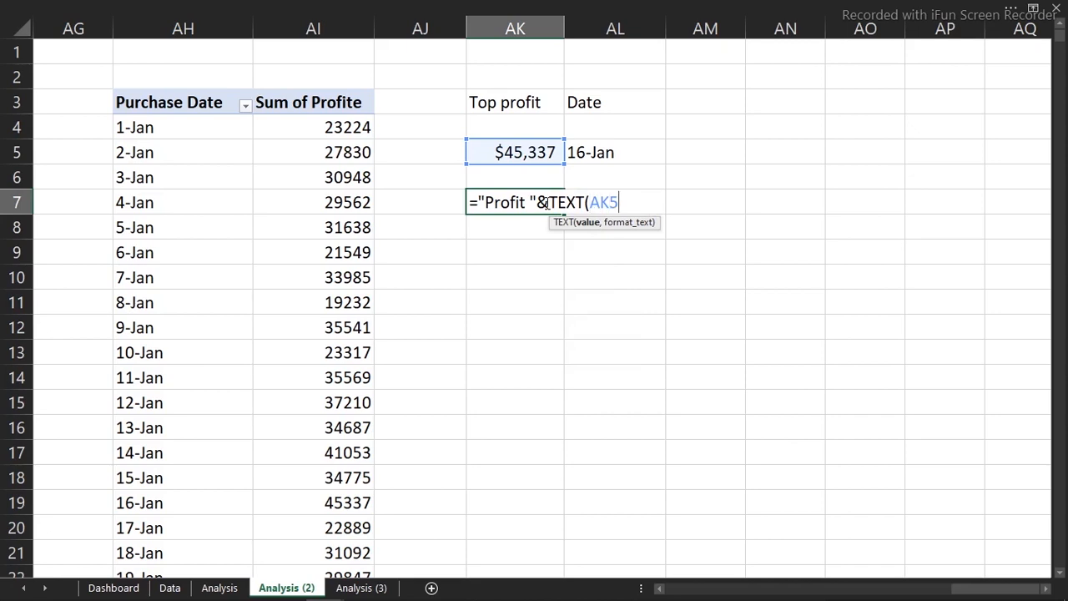
pyautogui.write(',"0')
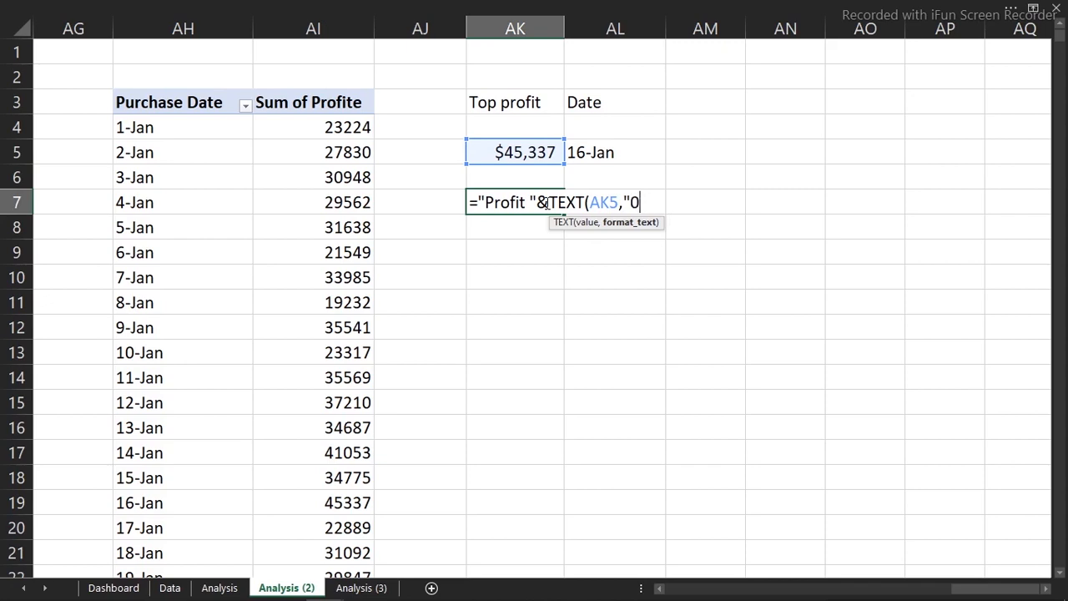
pyautogui.press('BackSpace')
pyautogui.write('$0.00")')
pyautogui.press('Return')
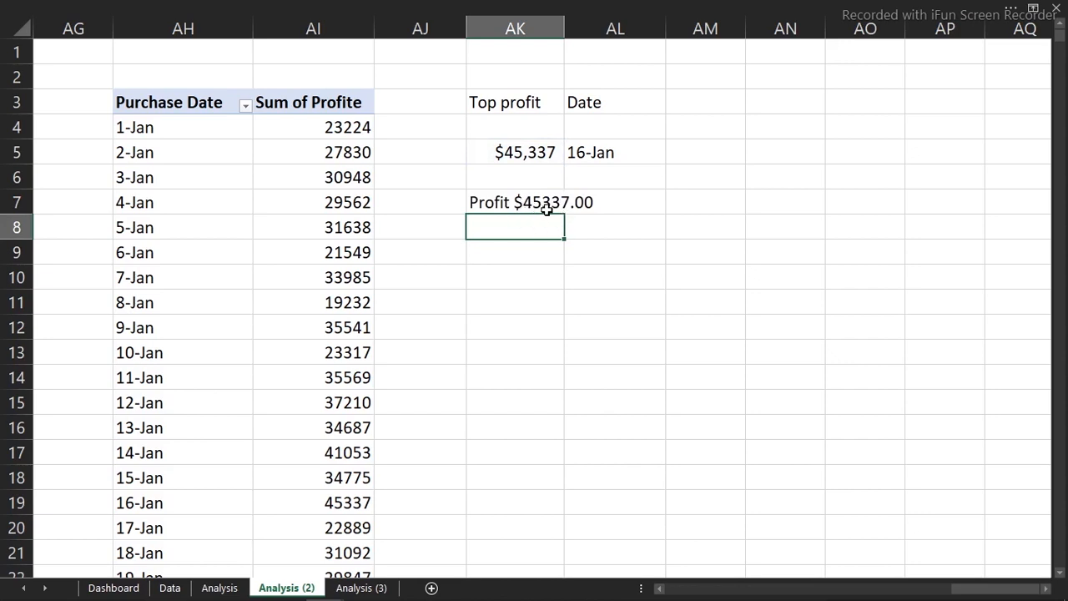
# Change the TEXT format in AK7's formula to "$0,00".
pyautogui.click(546, 203)
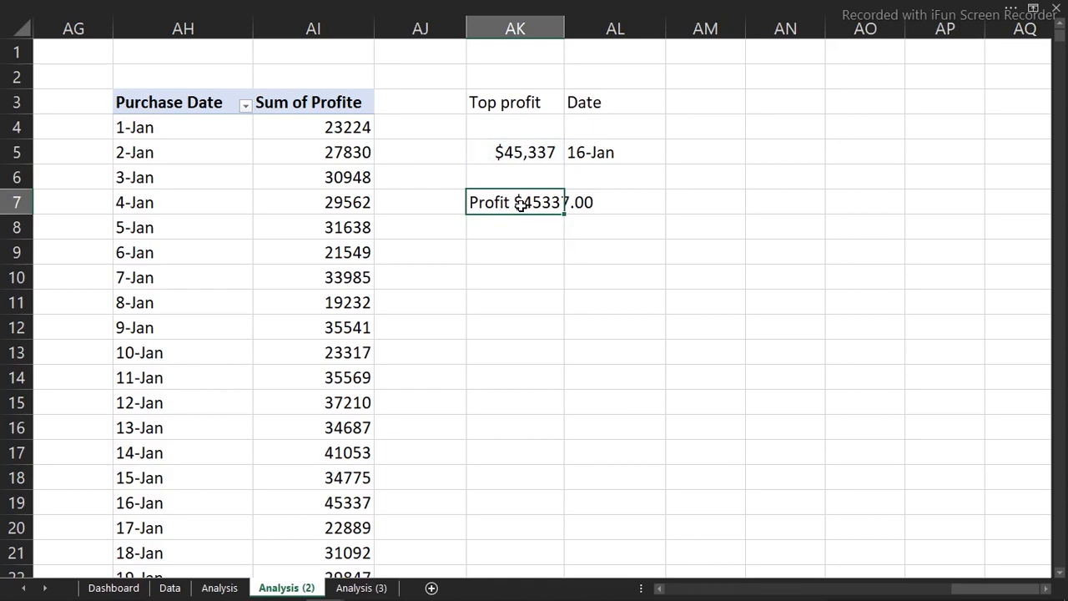
pyautogui.doubleClick(512, 203)
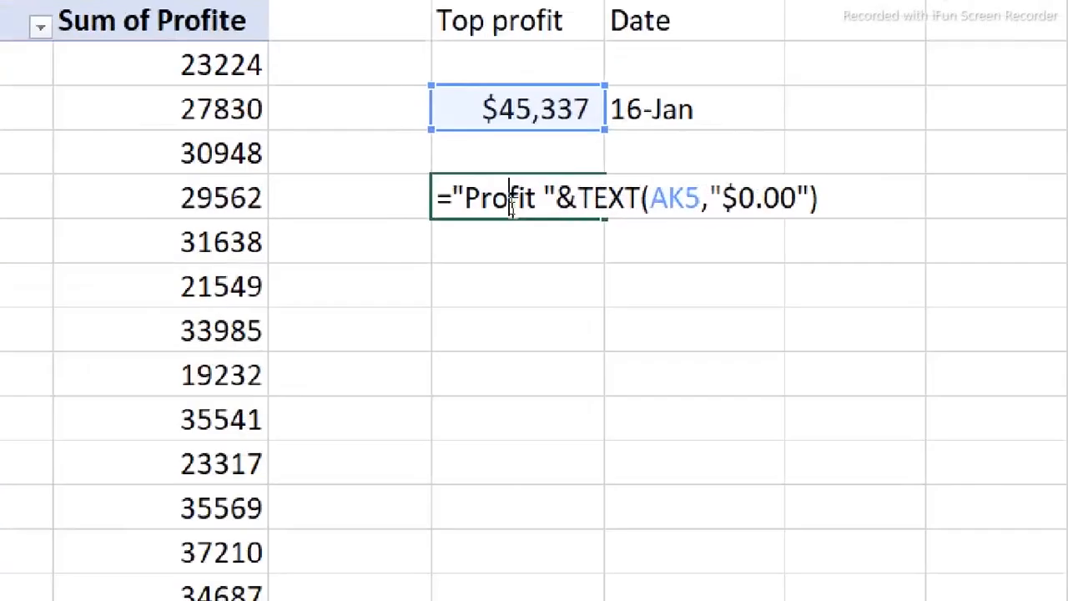
pyautogui.click(798, 200)
pyautogui.press('Delete')
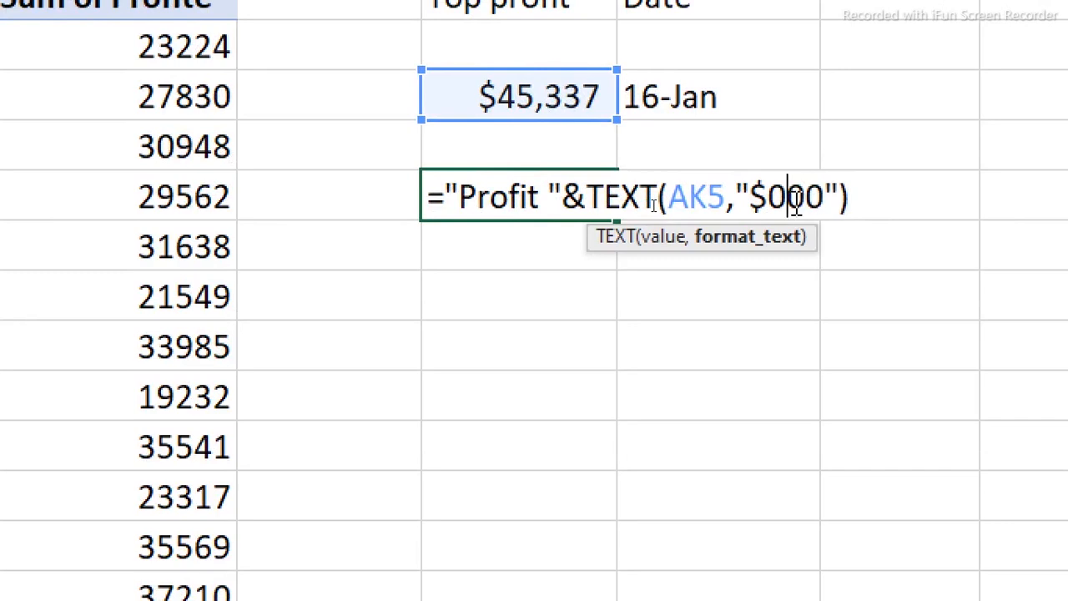
pyautogui.write(',')
pyautogui.press('Return')
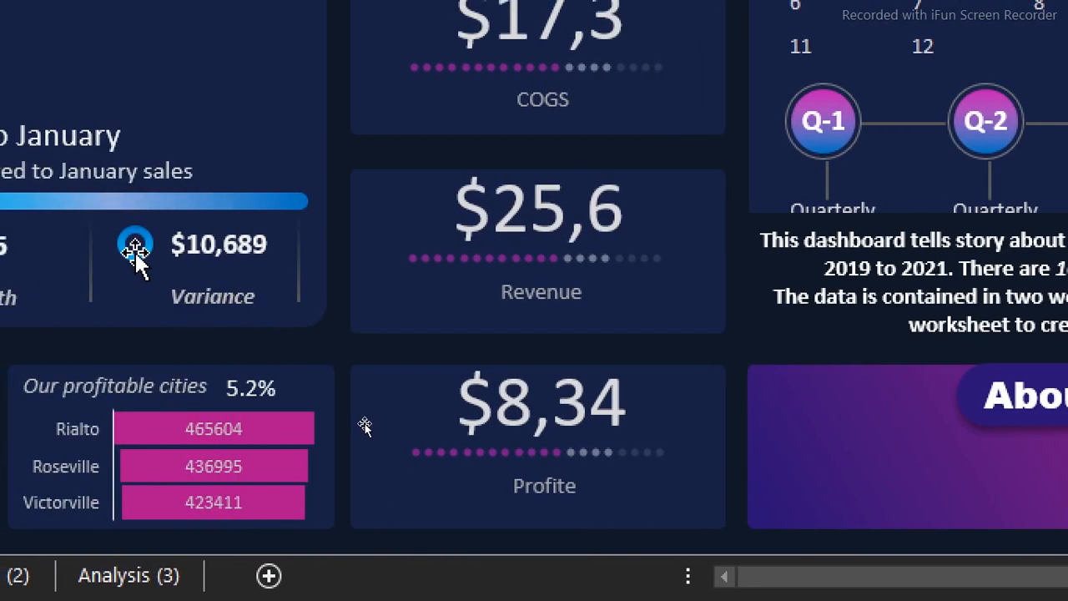
# Copy the blue ring beside the Variance figure on the Dashboard and paste the copy near the daily trend chart.
pyautogui.click(135, 251)
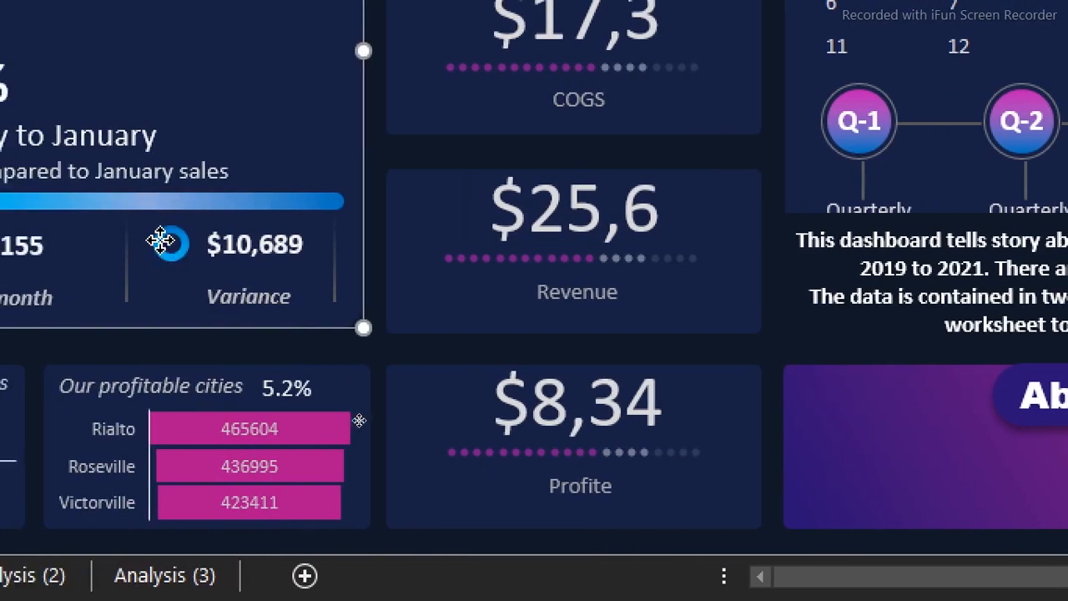
pyautogui.click(167, 246)
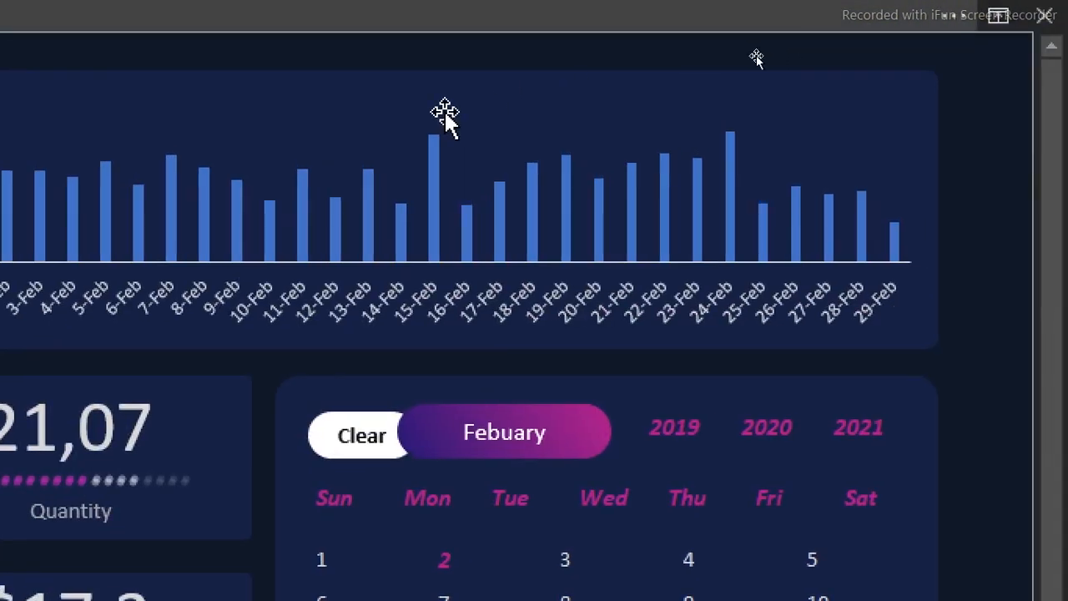
pyautogui.click(403, 48)
pyautogui.hotkey('ctrl', 'v')
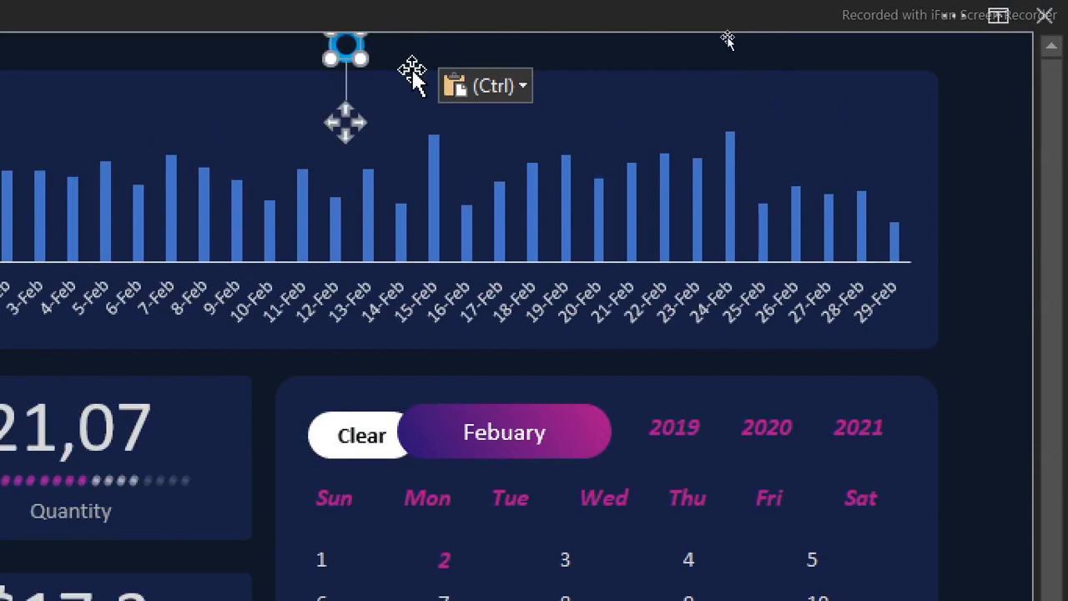
# Move the blue ring onto the daily trend chart and place a duplicate of the Quantity label above the chart's bars.
pyautogui.moveTo(350, 56); pyautogui.dragTo(585, 100)
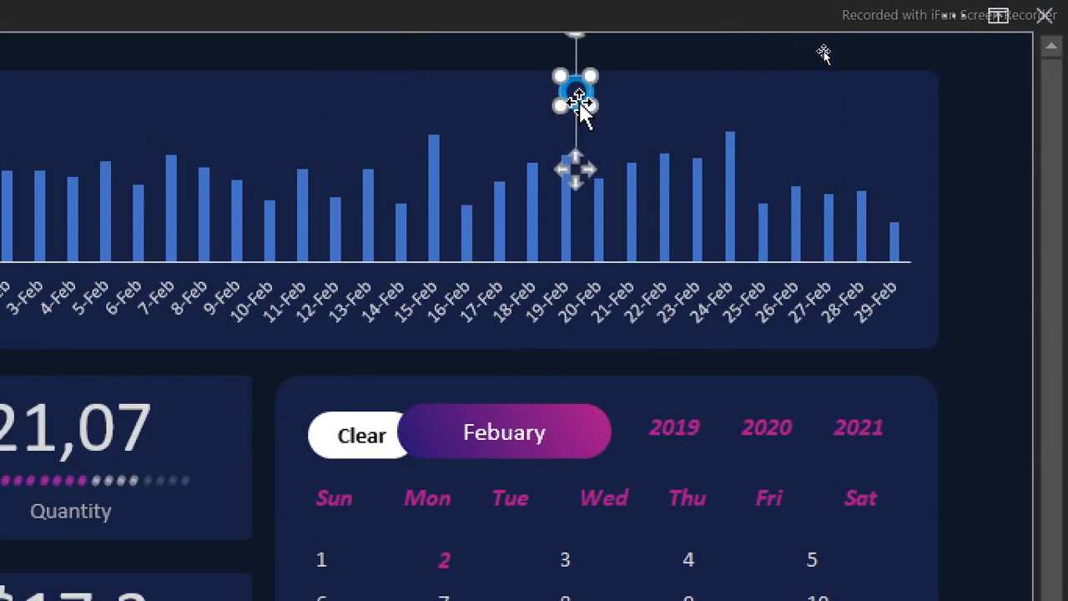
pyautogui.click(282, 43)
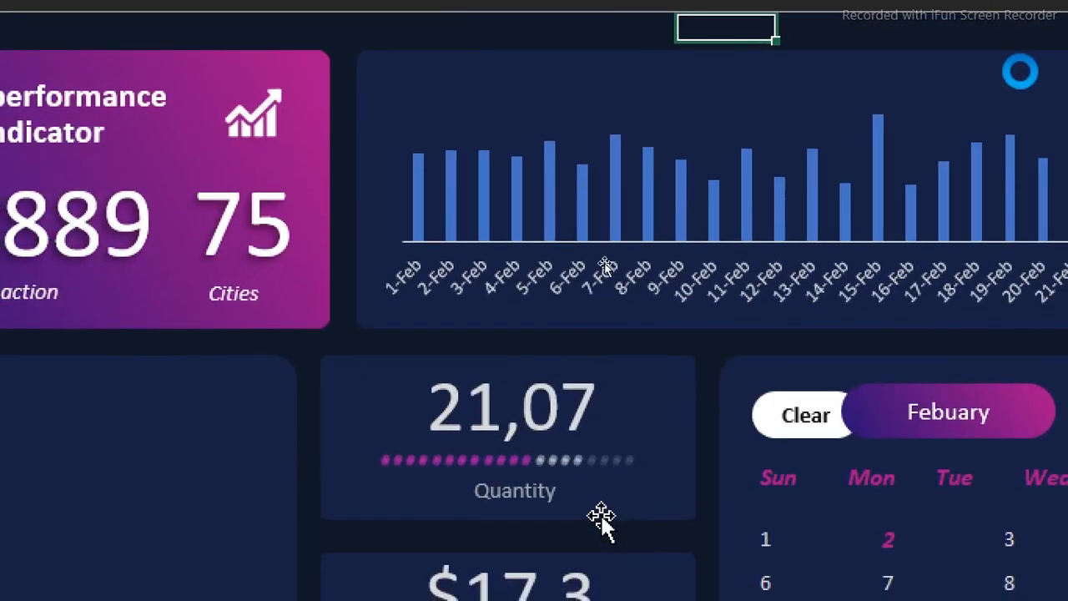
pyautogui.click(544, 493)
pyautogui.hotkey('ctrl', 'd')
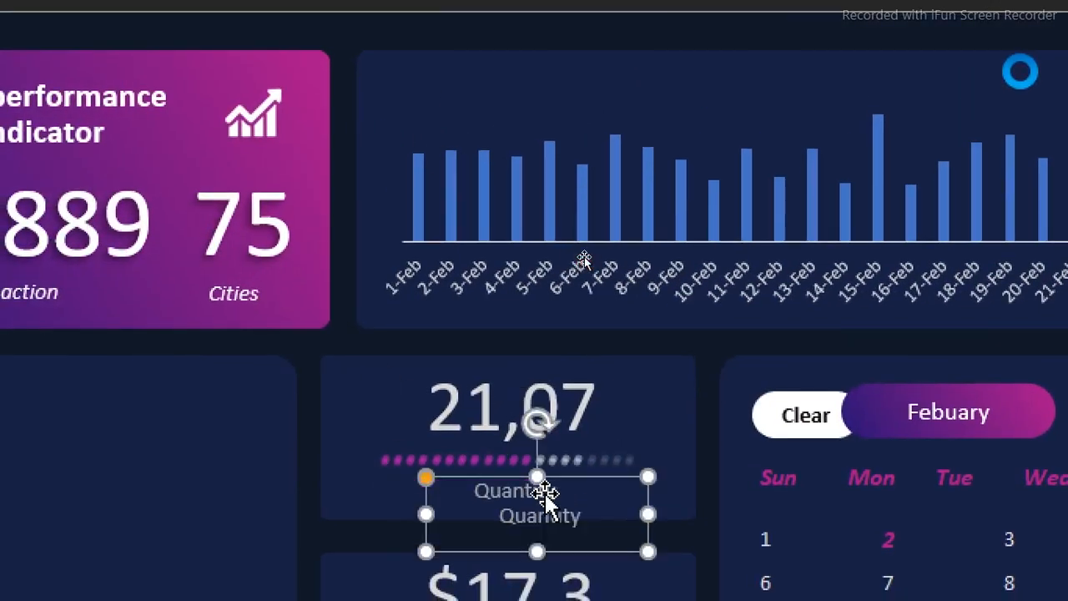
pyautogui.moveTo(590, 474); pyautogui.dragTo(641, 45)
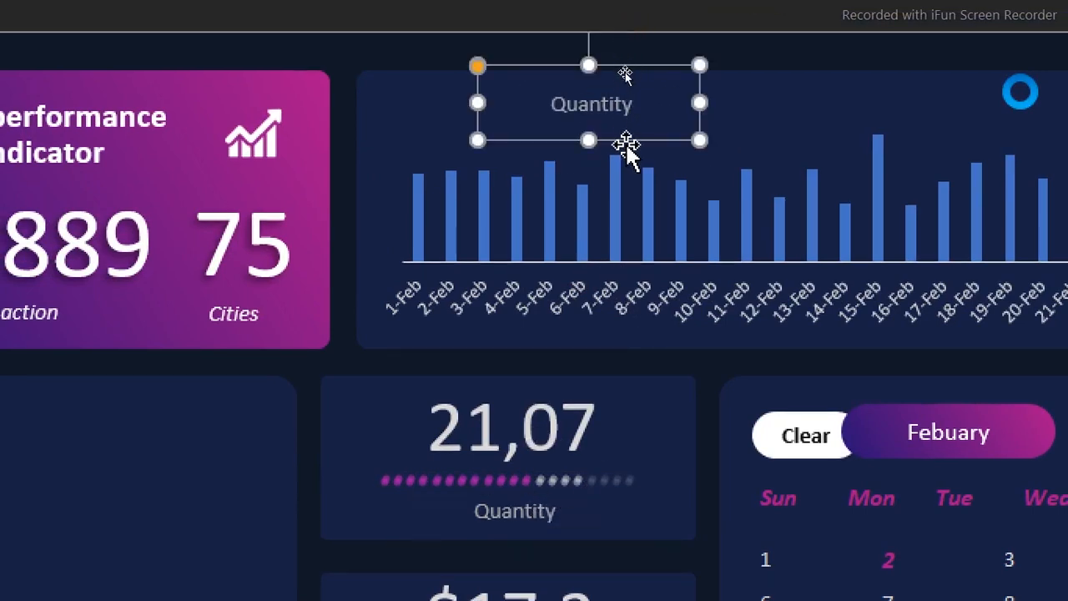
pyautogui.moveTo(626, 138); pyautogui.dragTo(723, 126)
# Replace the text of the duplicated Quantity label above the daily trend chart with "Top Day".
pyautogui.click(716, 96)
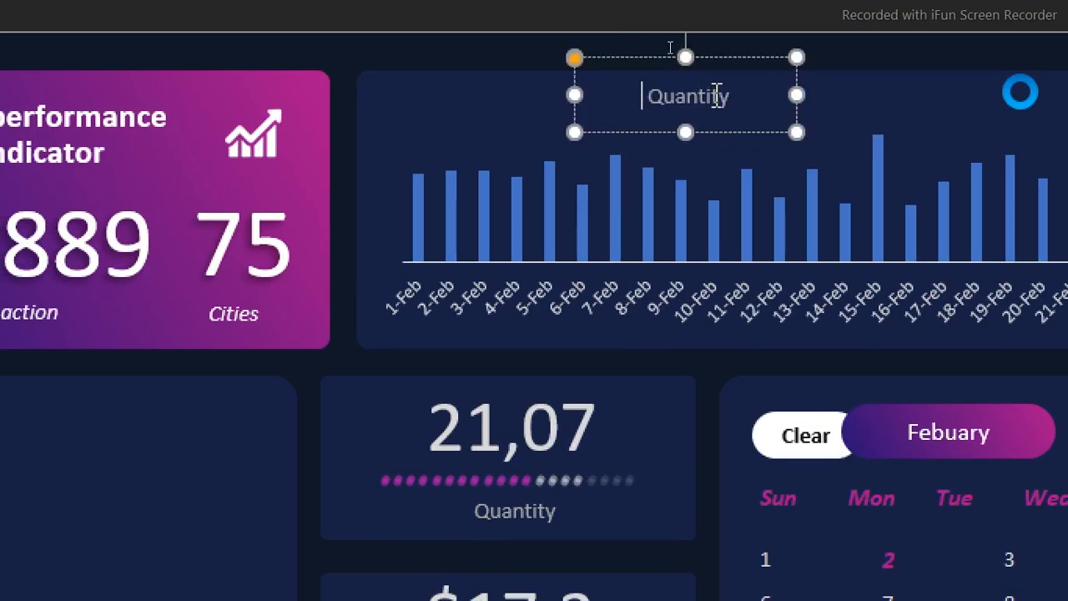
pyautogui.hotkey('ctrl', 'a')
pyautogui.press('Delete')
pyautogui.write('To')
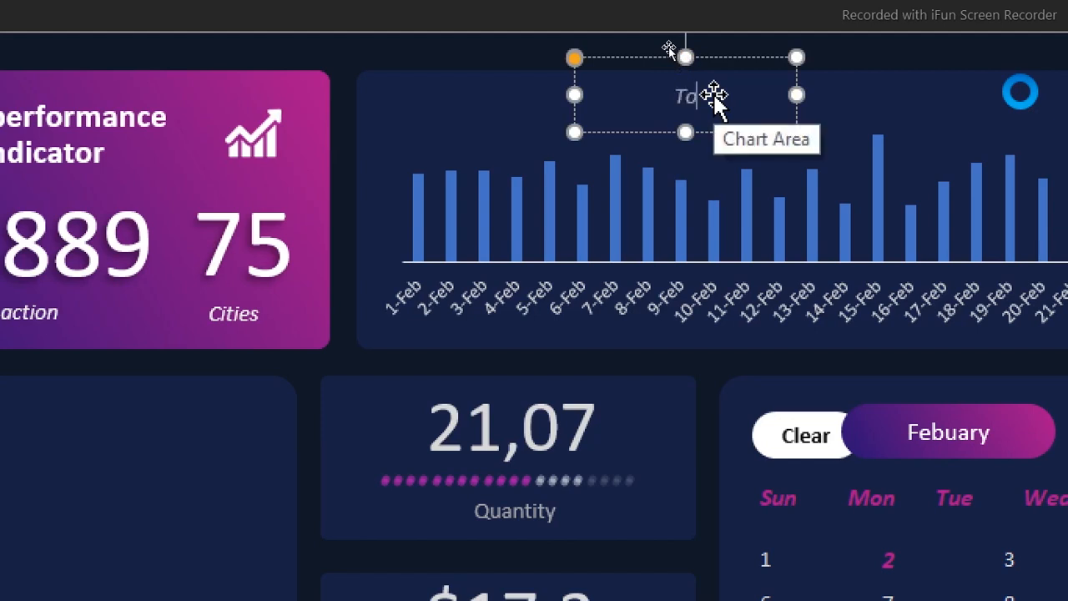
pyautogui.write('p Day')
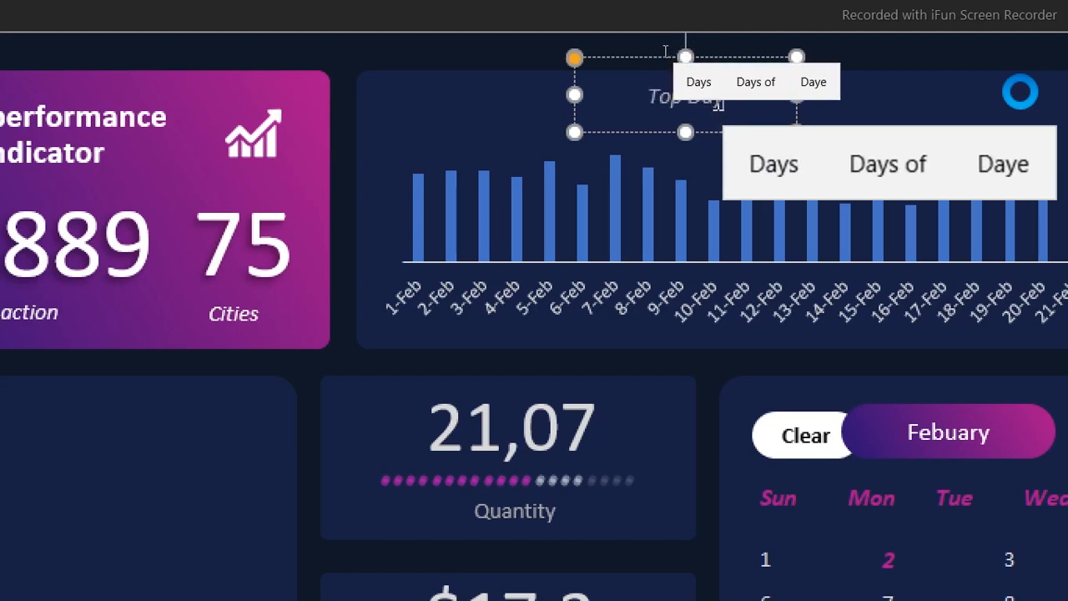
pyautogui.click(654, 124)
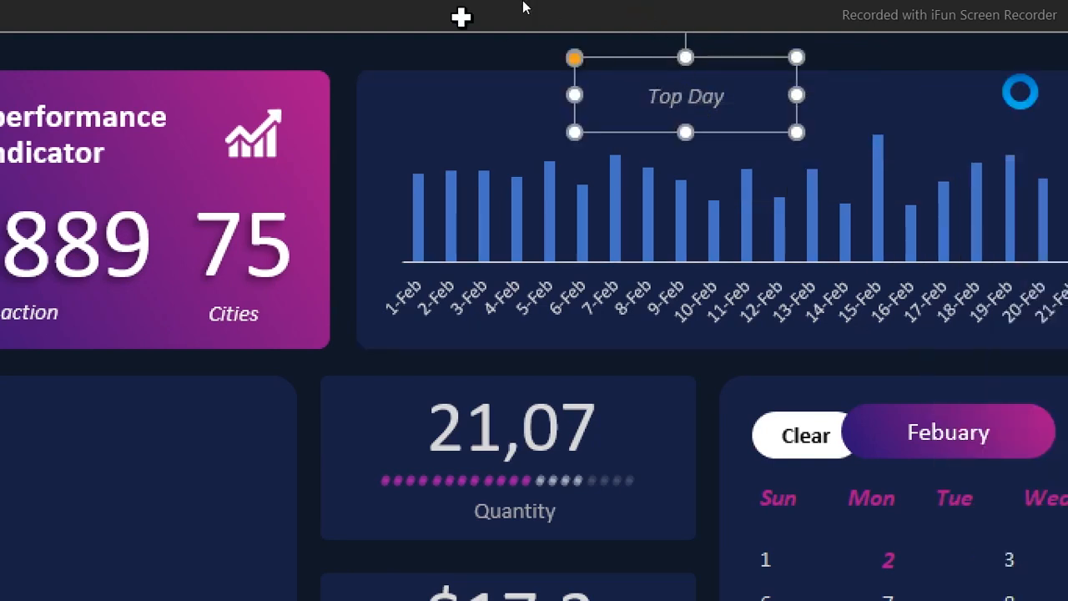
# Make the Top Day label's text bold and increase its font size to 14.
pyautogui.click(704, 98)
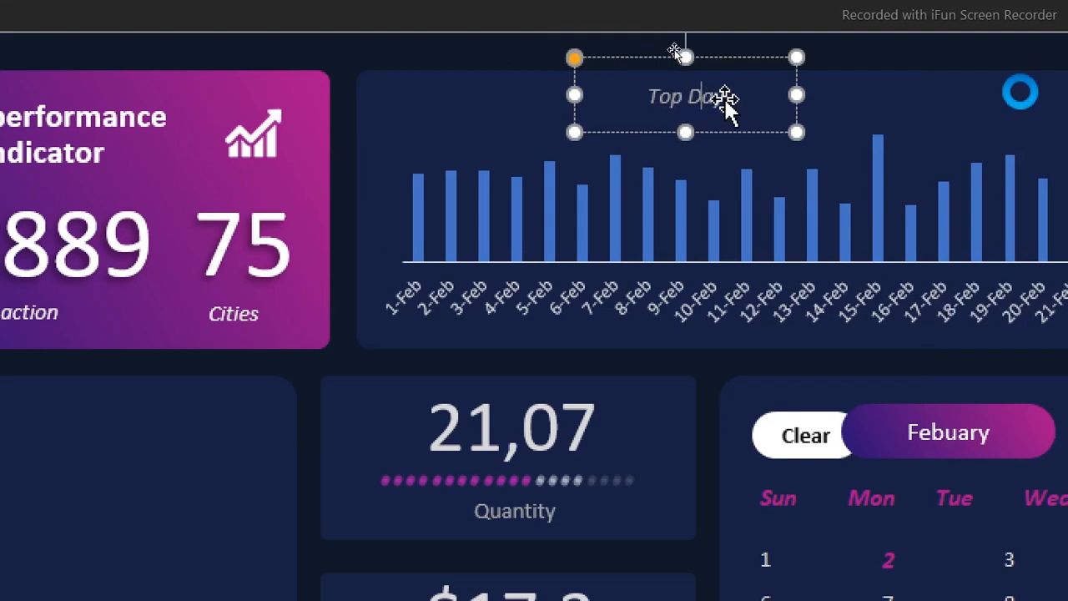
pyautogui.click(725, 98)
pyautogui.click(690, 49)
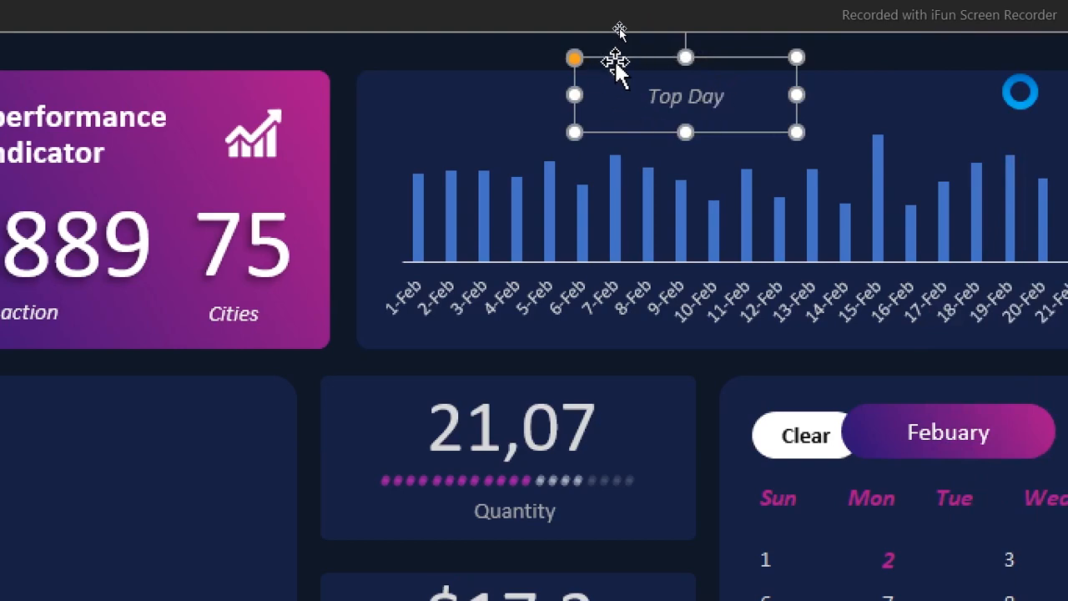
pyautogui.click(544, 5)
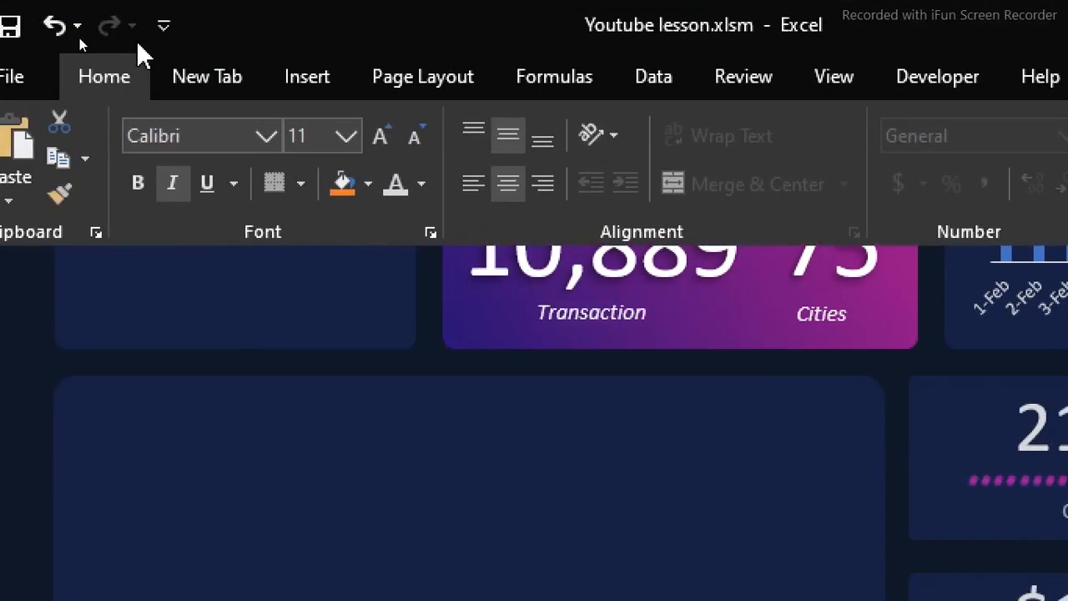
pyautogui.click(155, 185)
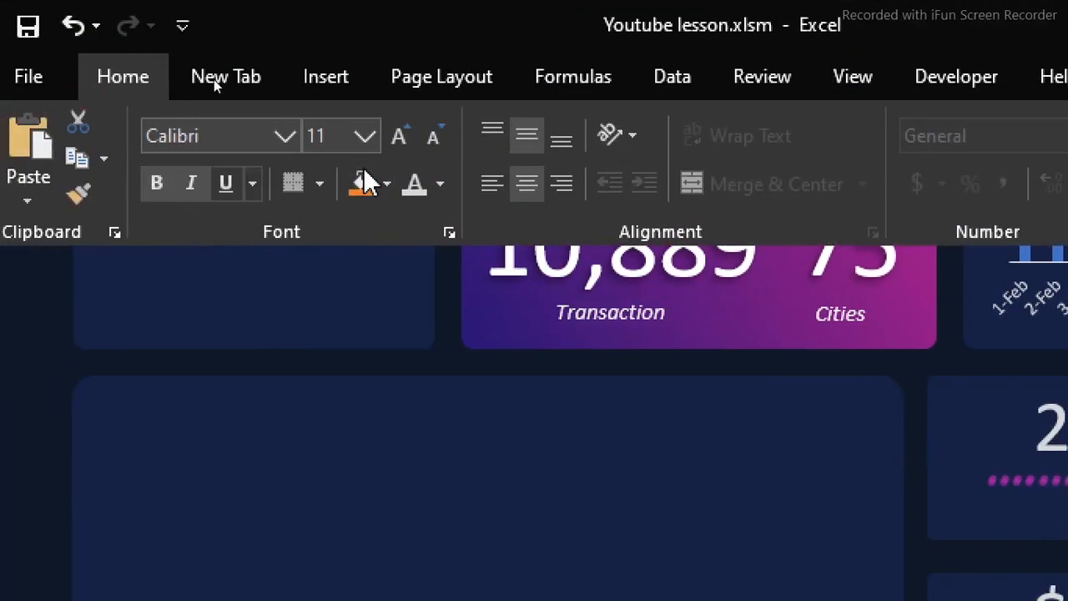
pyautogui.click(402, 141)
pyautogui.click(402, 140)
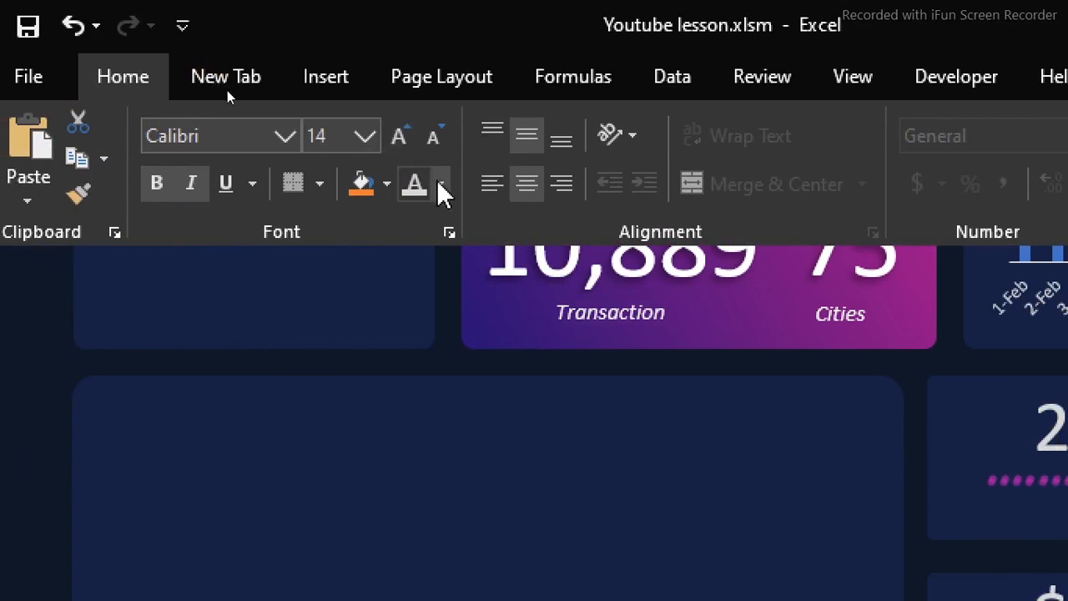
# Color the Top Day label's text with the recently used magenta.
pyautogui.click(440, 184)
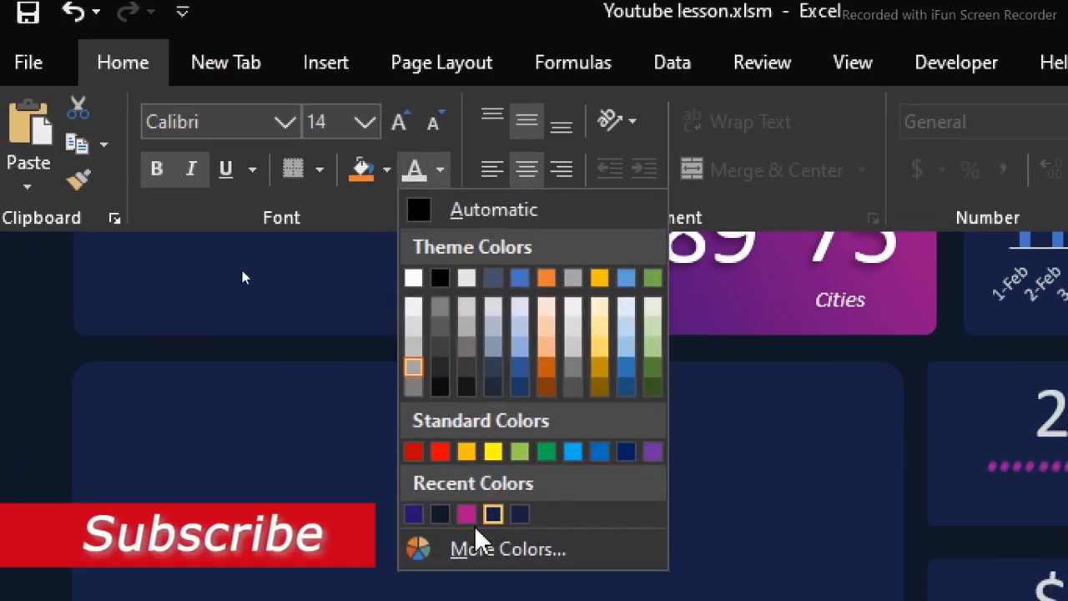
pyautogui.click(466, 528)
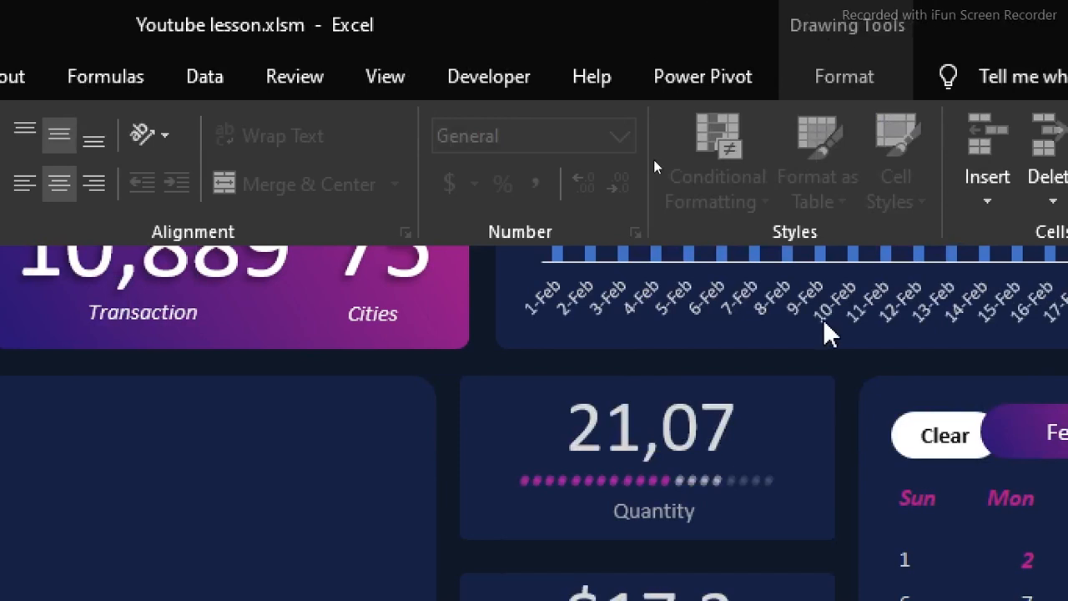
pyautogui.click(828, 319)
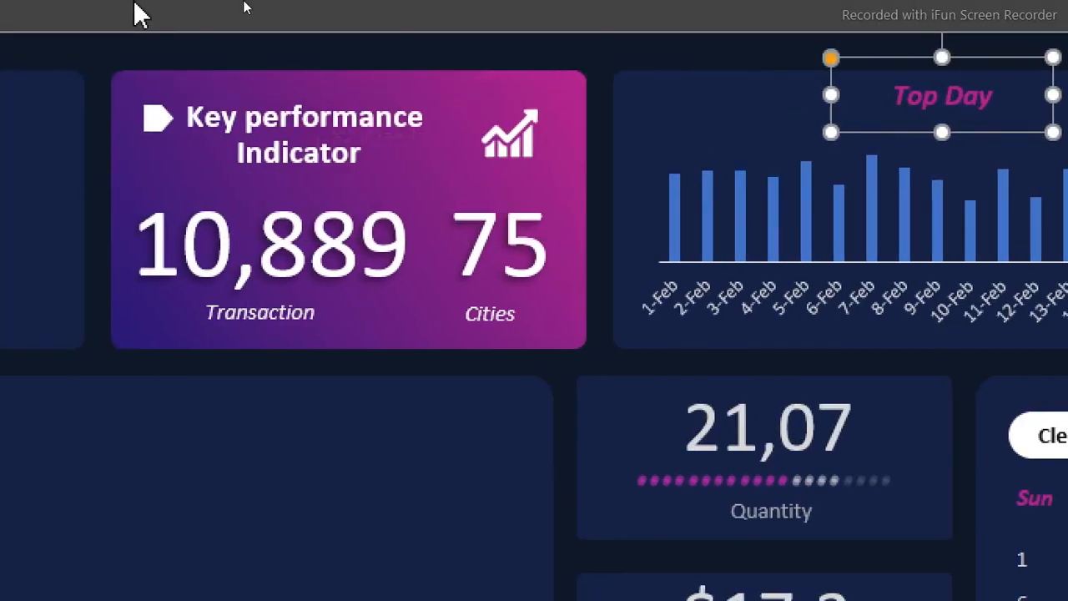
# Set the Top Day label's font color to white.
pyautogui.click(135, 6)
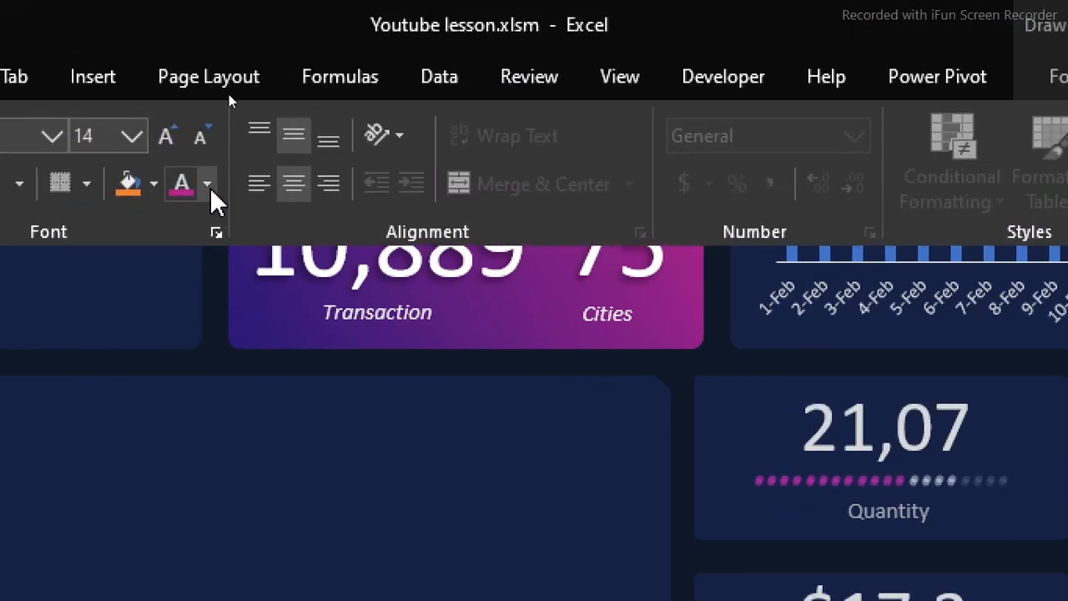
pyautogui.click(200, 151)
pyautogui.click(182, 294)
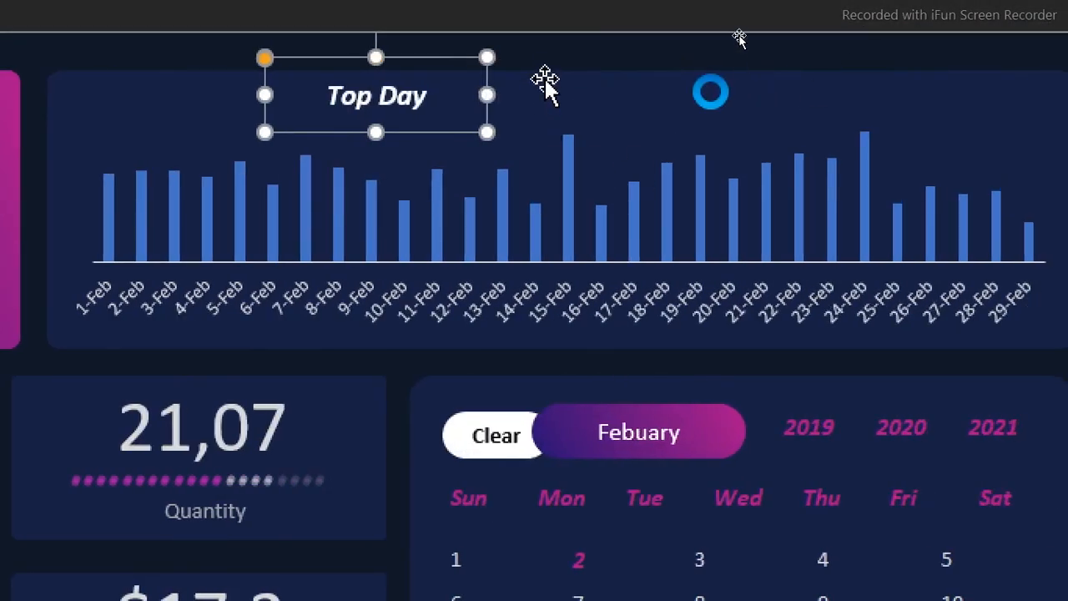
pyautogui.click(540, 49)
# Duplicate the Top Day label twice and spread the copies in a row above the daily trend chart's bars.
pyautogui.click(404, 107)
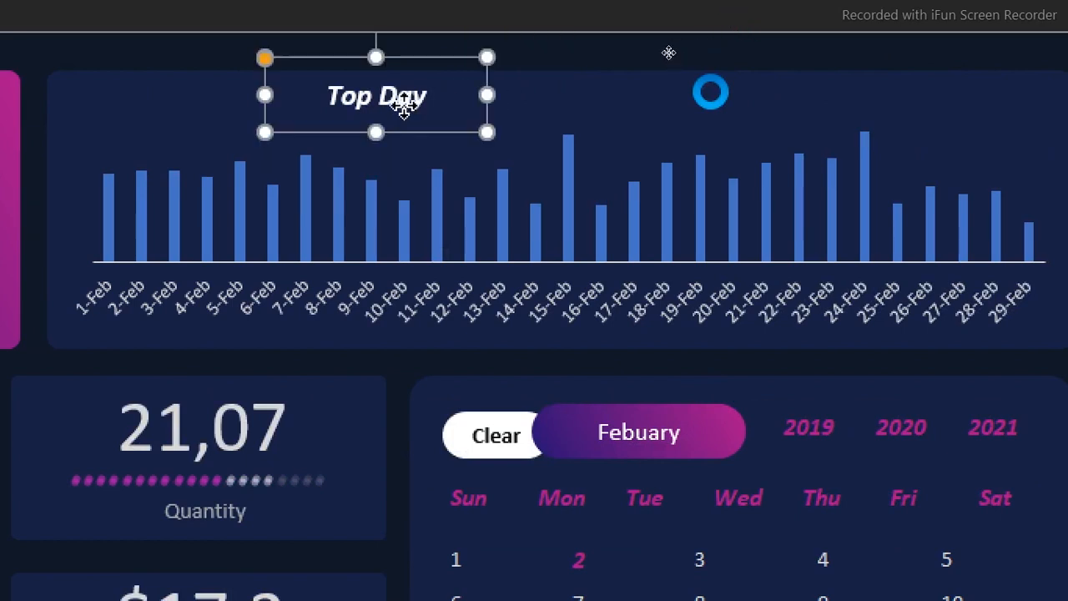
pyautogui.hotkey('ctrl', 'd')
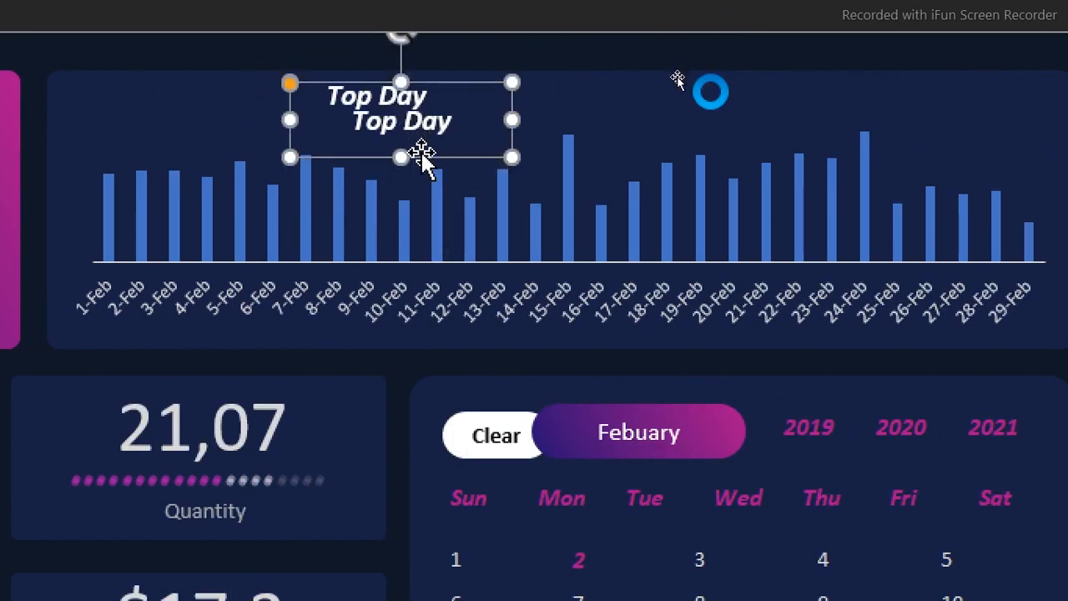
pyautogui.moveTo(421, 159); pyautogui.dragTo(514, 136)
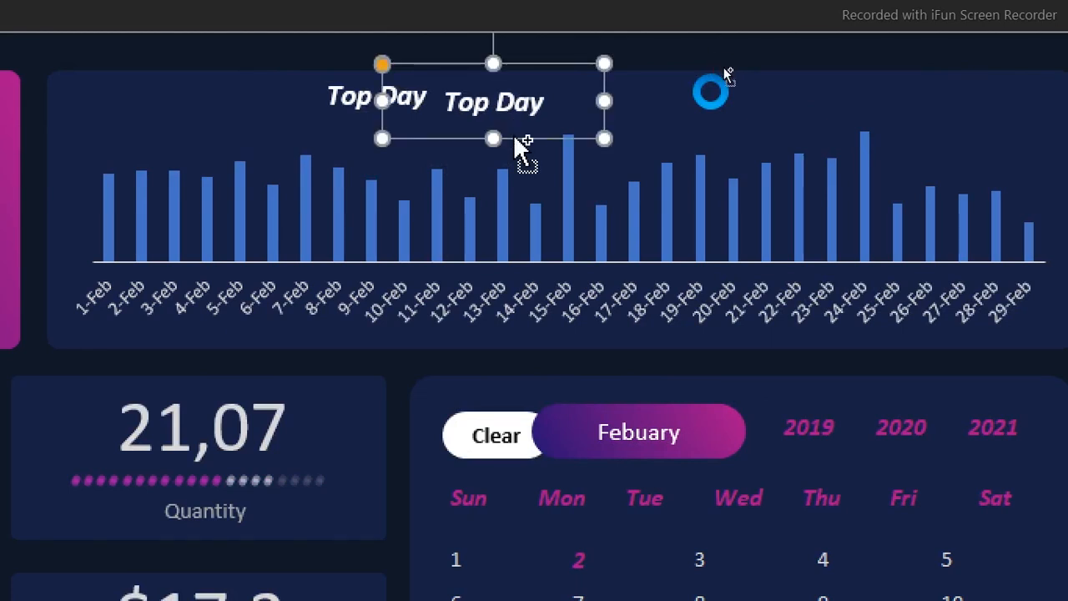
pyautogui.hotkey('ctrl', 'd')
pyautogui.moveTo(534, 144); pyautogui.dragTo(719, 131)
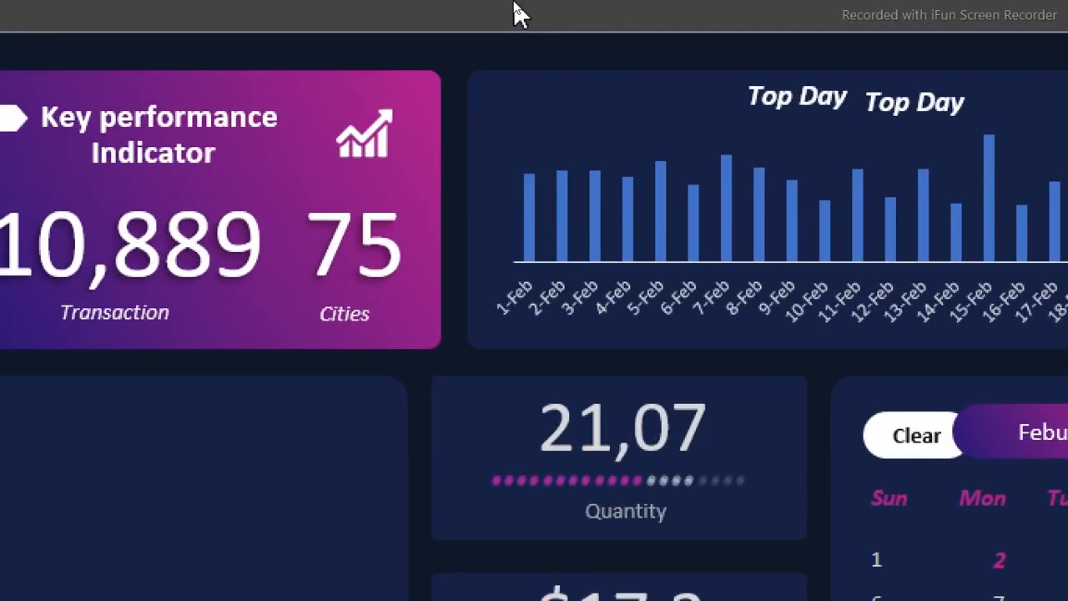
# Turn on the display of the Formula Bar for the workbook.
pyautogui.click(514, 7)
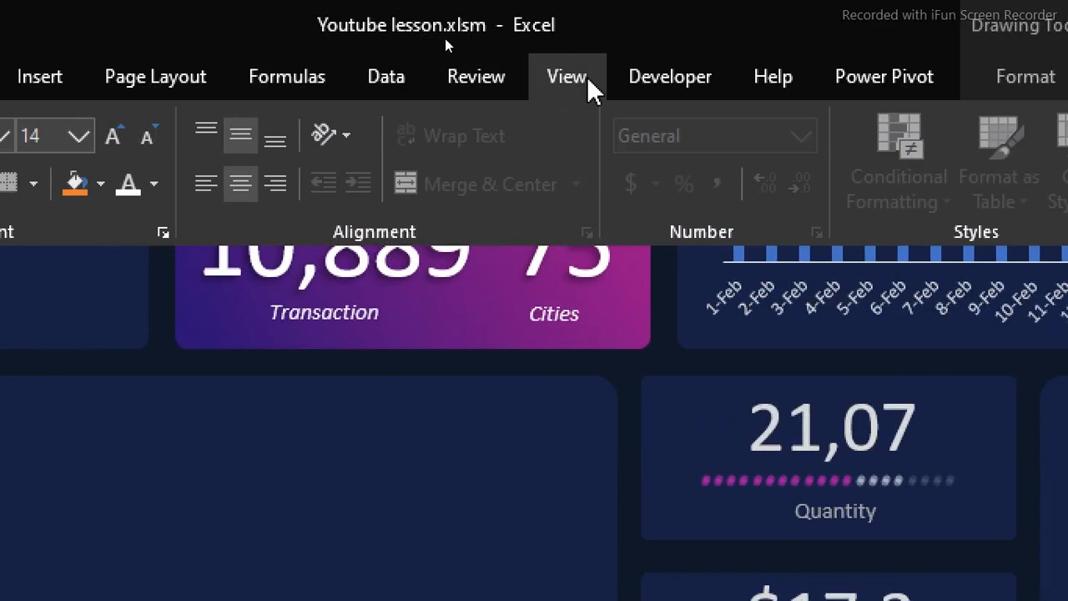
pyautogui.click(469, 83)
pyautogui.click(220, 144)
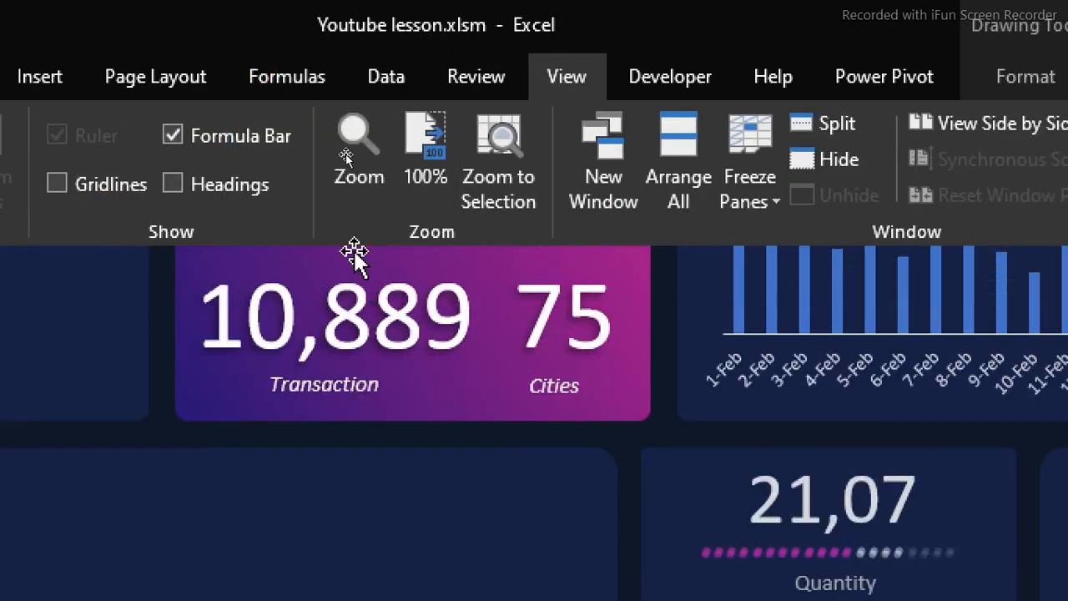
# Link the Top Day label in the middle of the chart card to the top-profit date in cell AL5 of the Analysis (2) sheet.
pyautogui.click(441, 366)
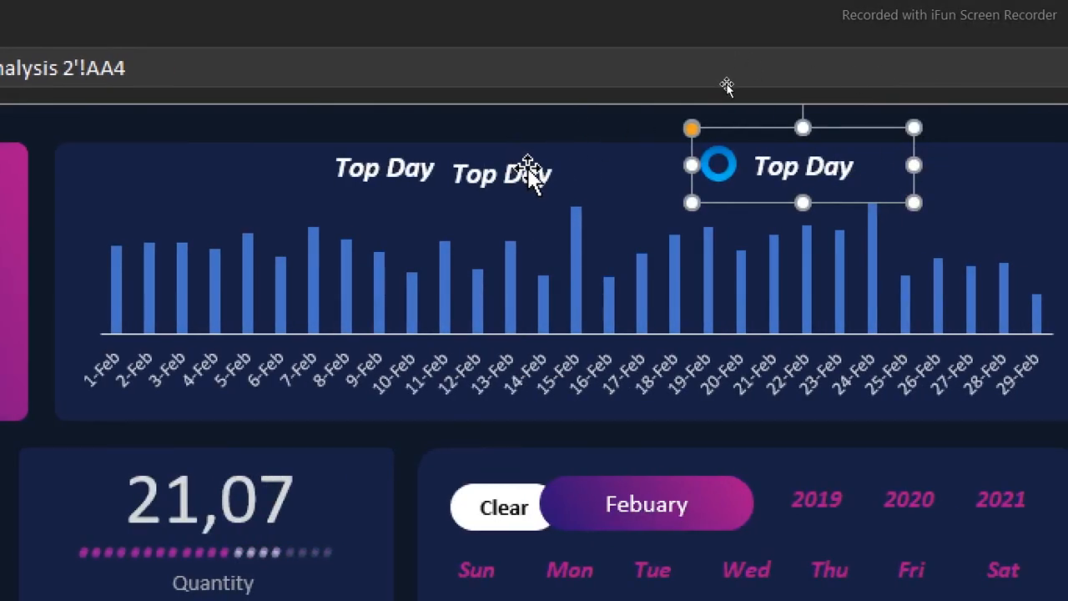
pyautogui.click(528, 168)
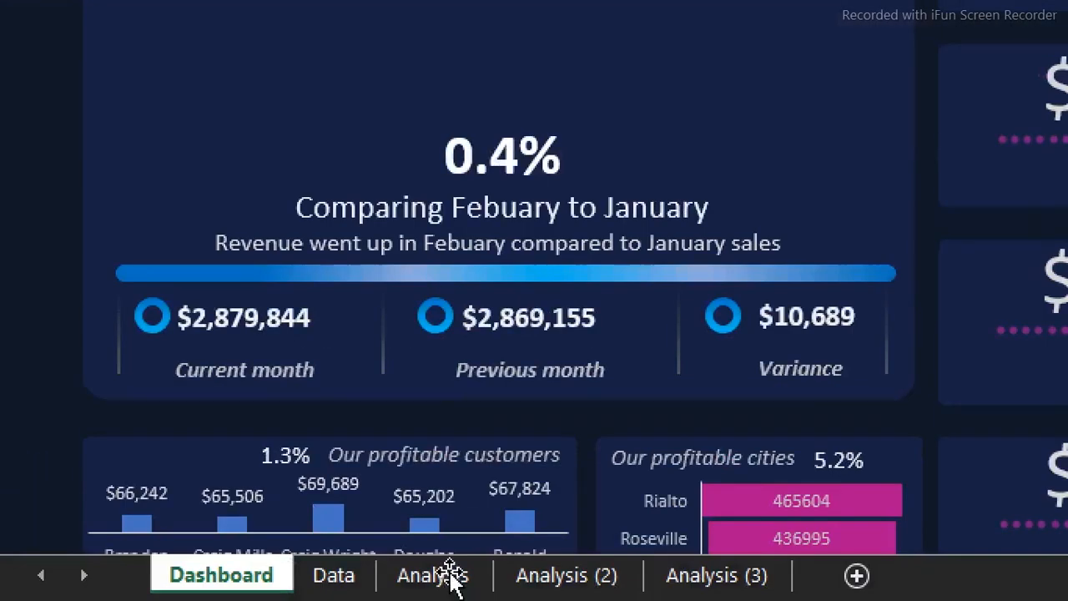
pyautogui.click(540, 576)
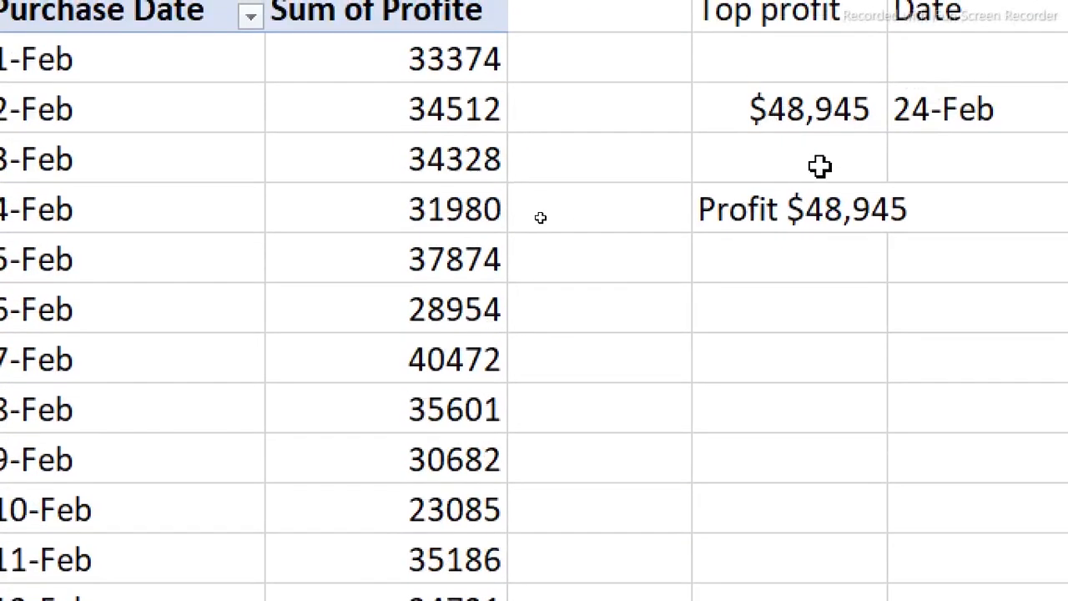
pyautogui.click(835, 209)
pyautogui.hotkey('ctrl', 'c')
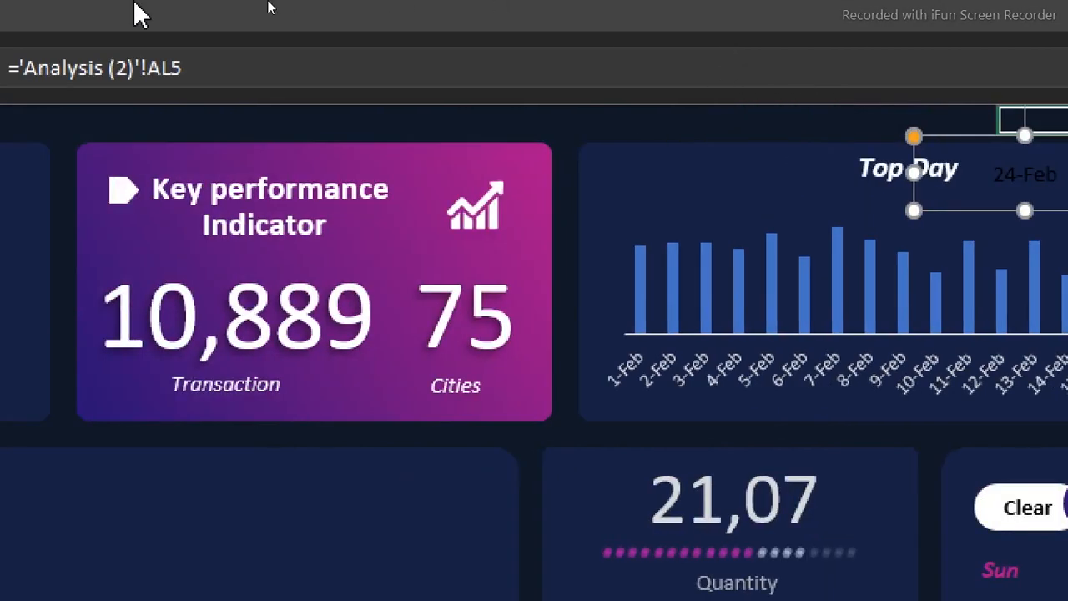
# Try to apply a white font colour to the linked date label above the daily chart.
pyautogui.click(135, 4)
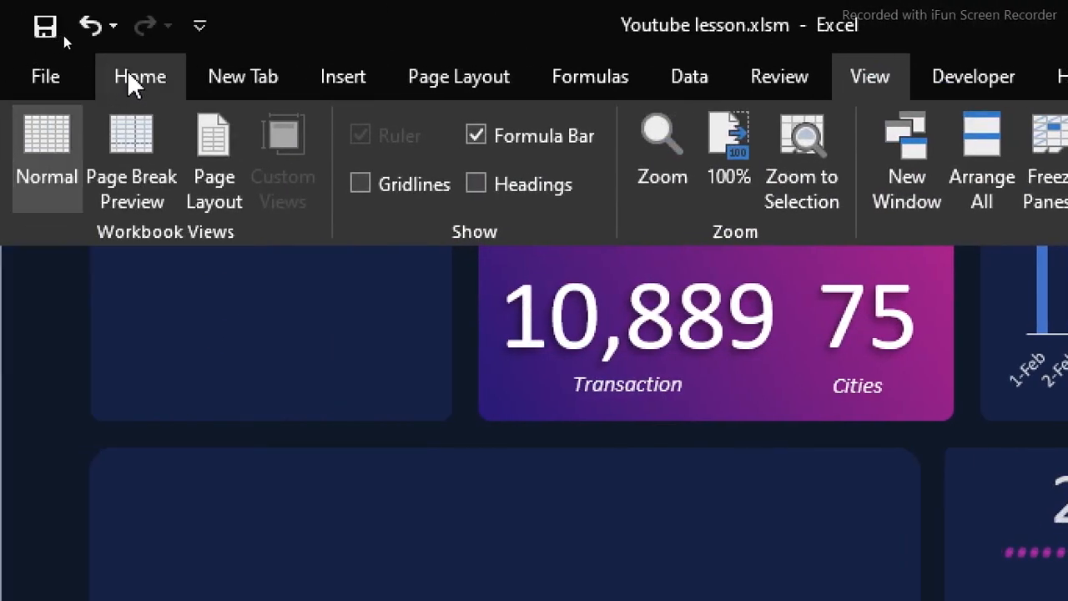
pyautogui.click(126, 71)
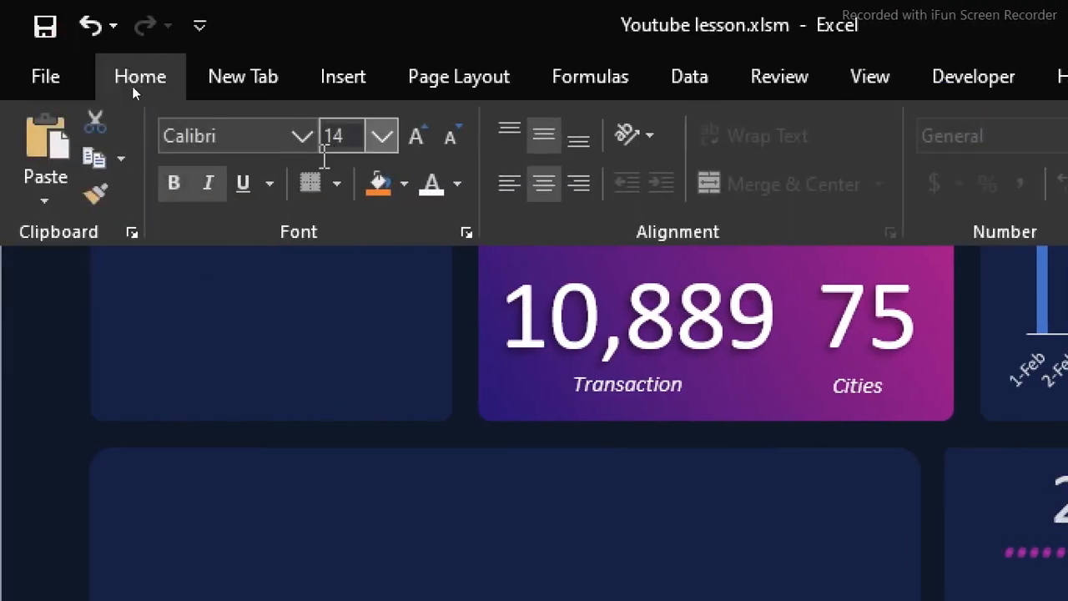
pyautogui.click(431, 183)
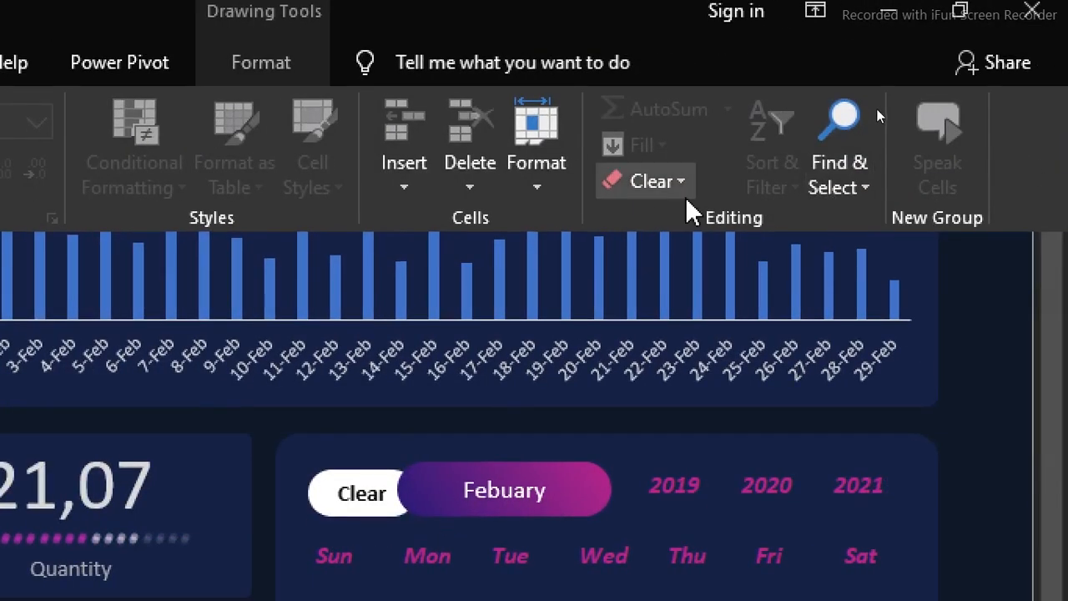
pyautogui.click(744, 270)
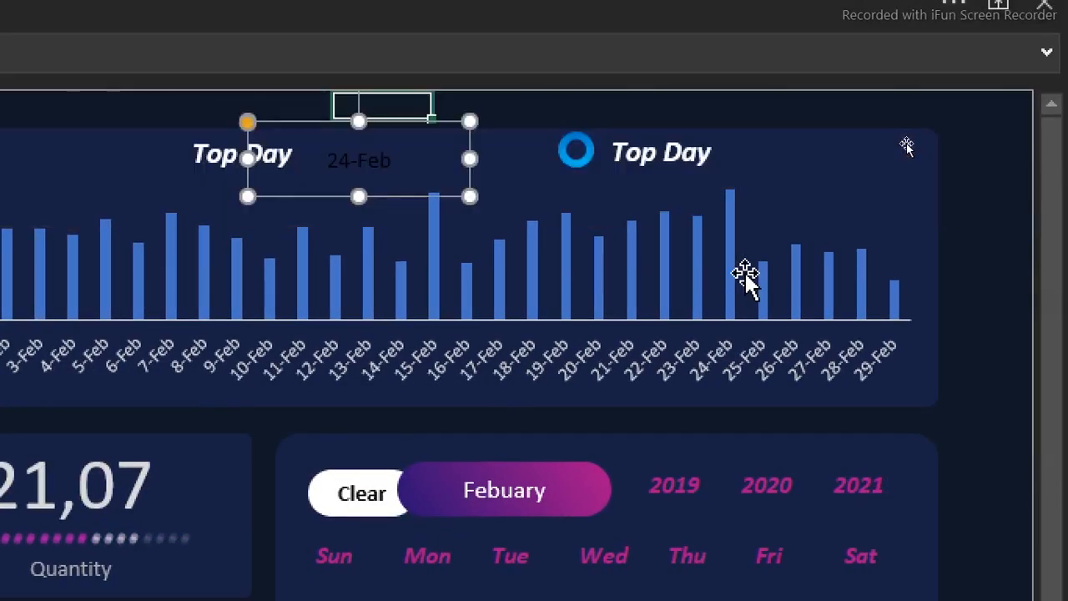
pyautogui.click(391, 168)
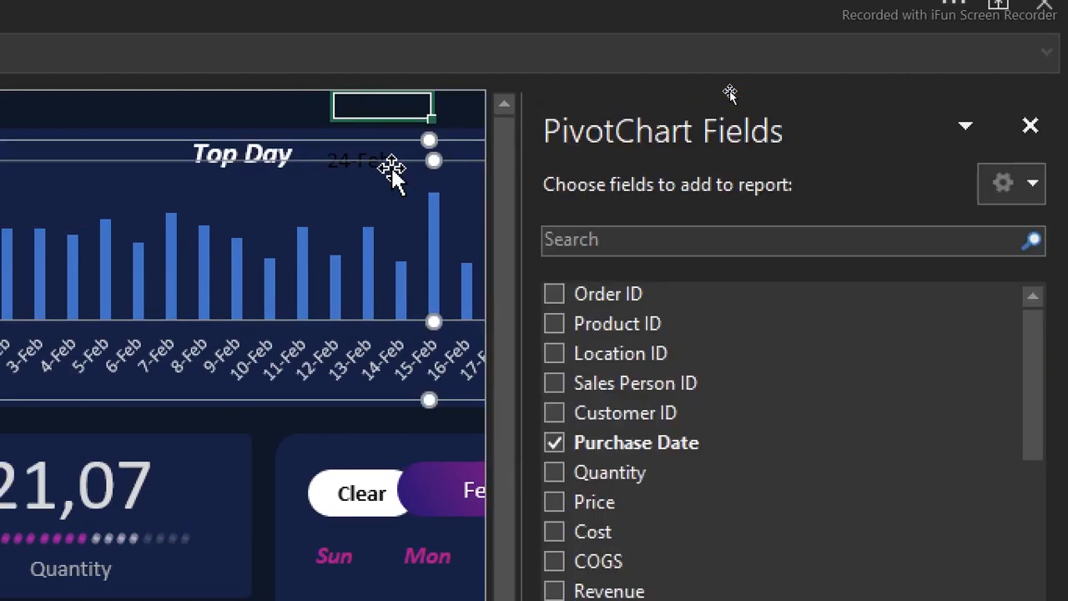
# Format the linked date label above the chart in white, bold text and enlarge it one size to 12.
pyautogui.click(331, 114)
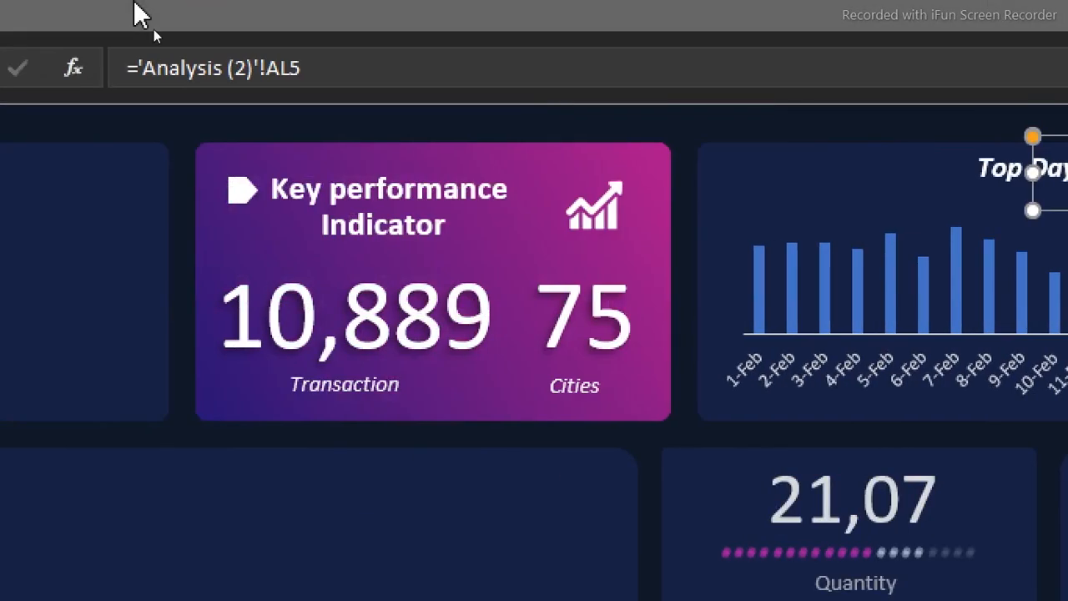
pyautogui.click(136, 7)
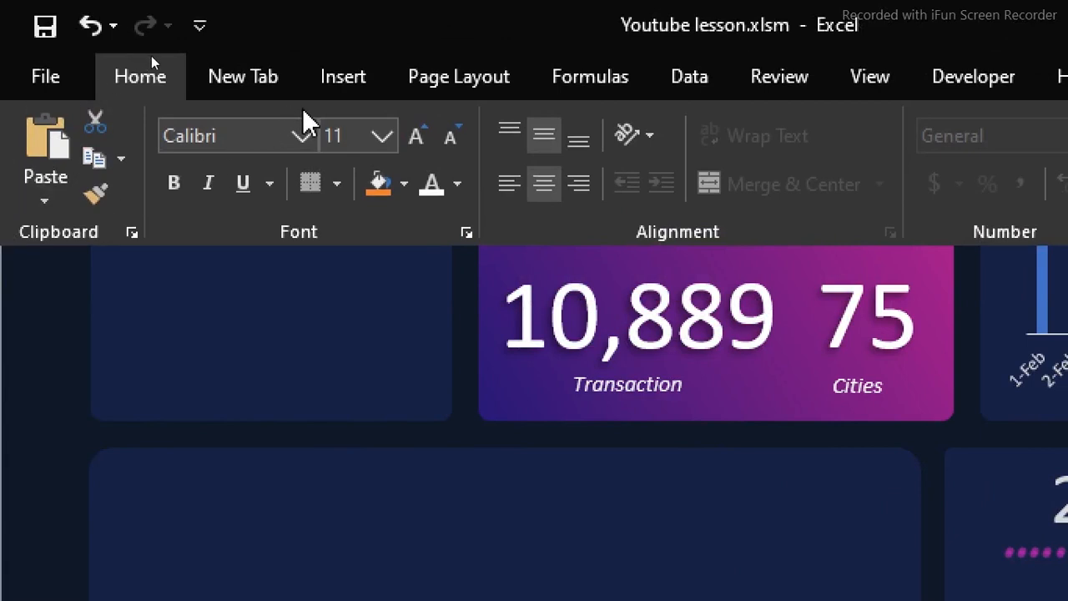
pyautogui.click(459, 184)
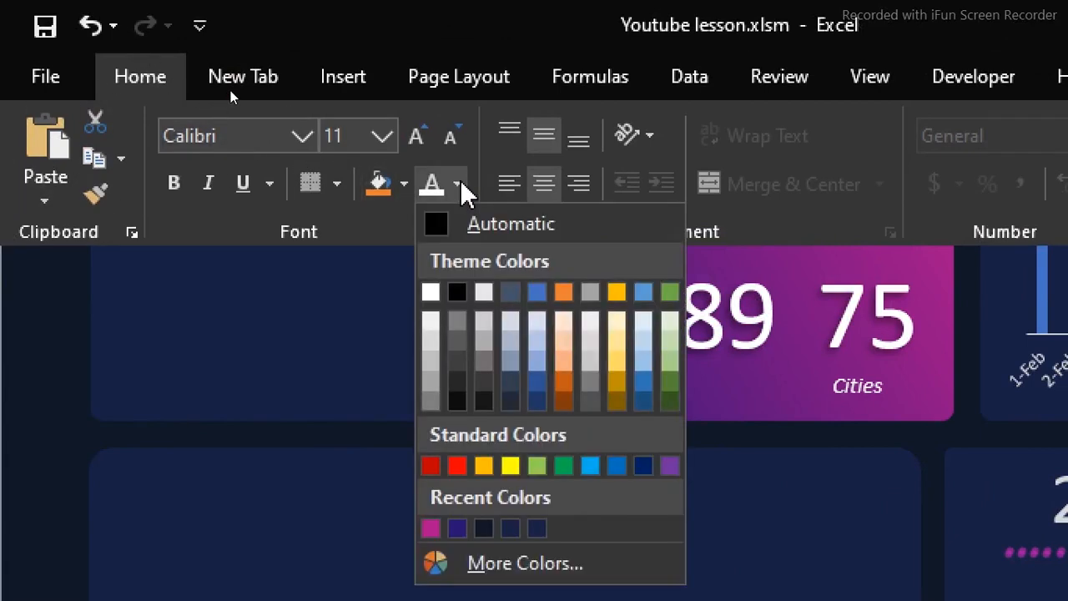
pyautogui.click(431, 291)
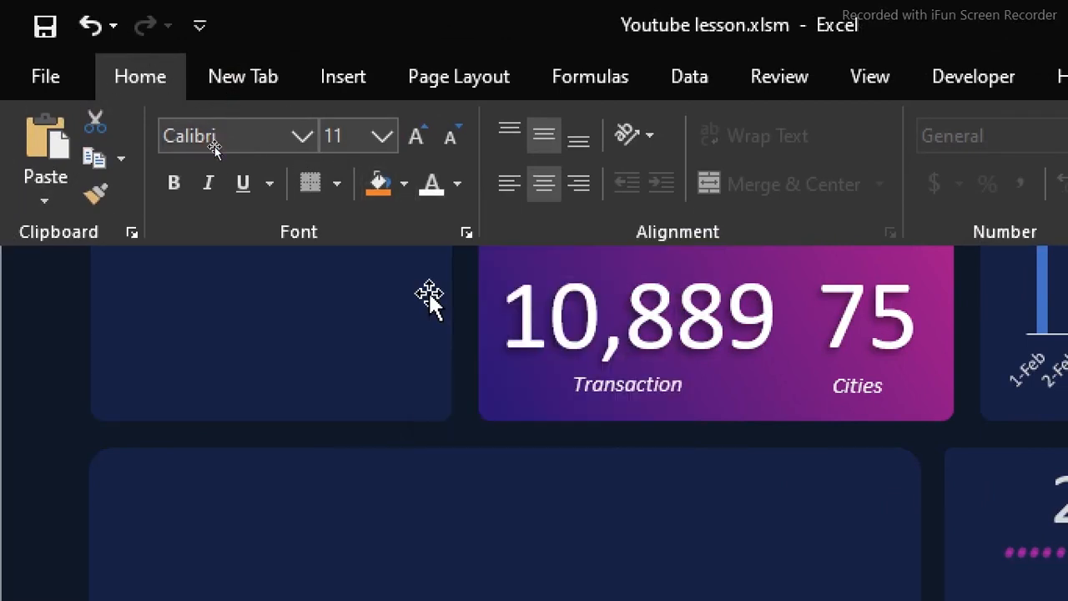
pyautogui.click(173, 183)
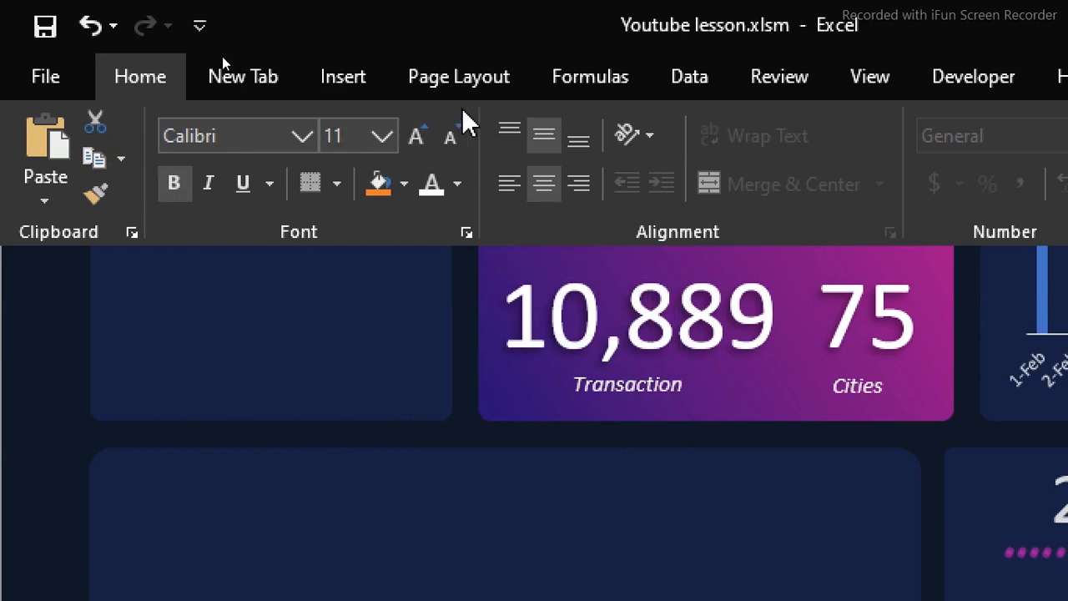
pyautogui.click(418, 138)
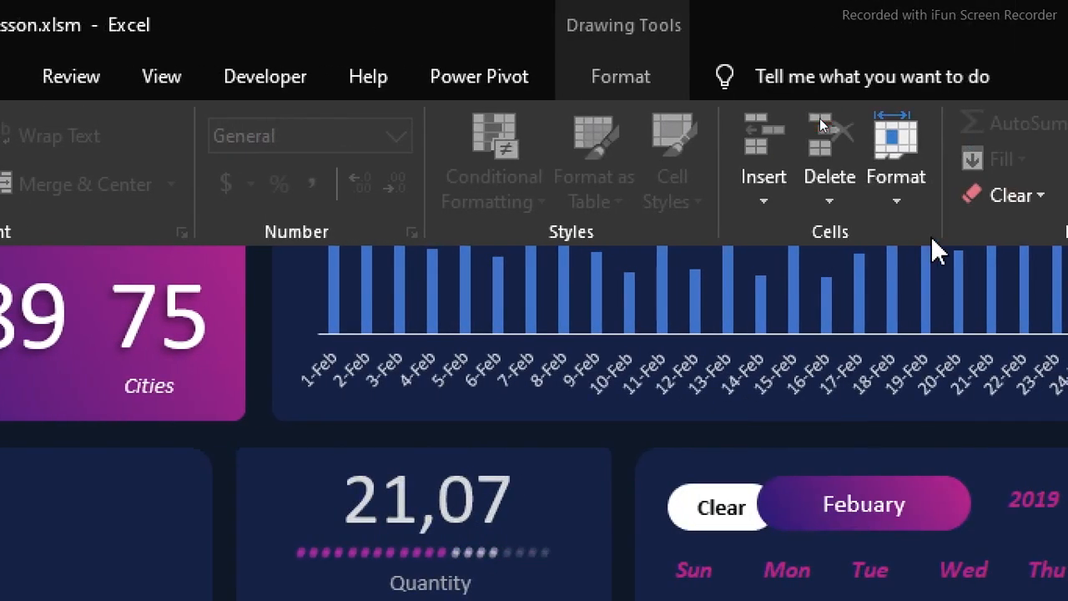
pyautogui.click(932, 316)
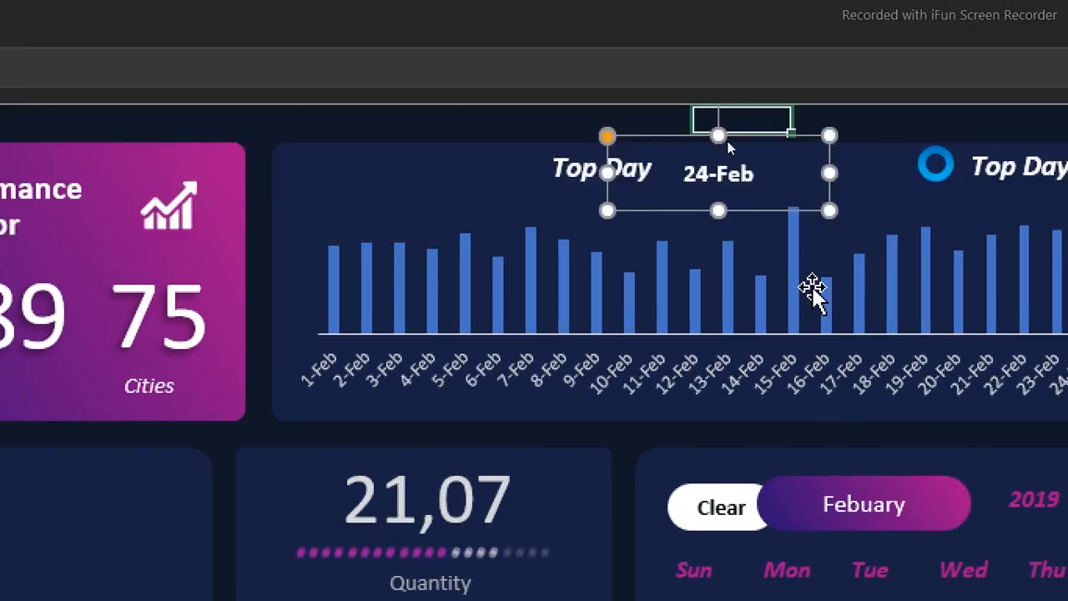
# Change the font colour of the Top Day label beside the date to light blue.
pyautogui.click(582, 173)
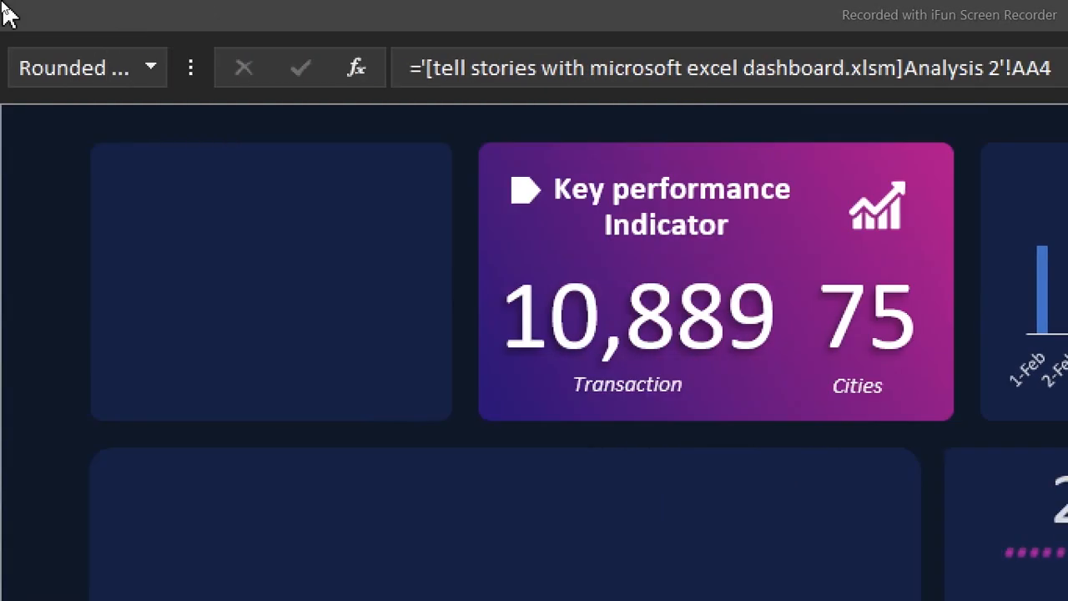
pyautogui.click(6, 13)
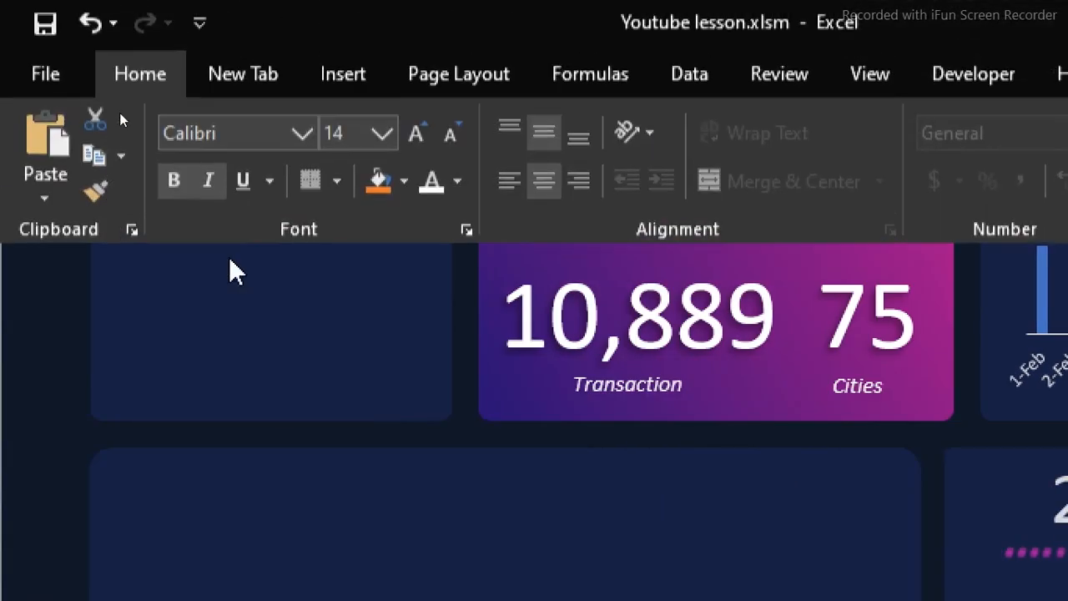
pyautogui.click(457, 184)
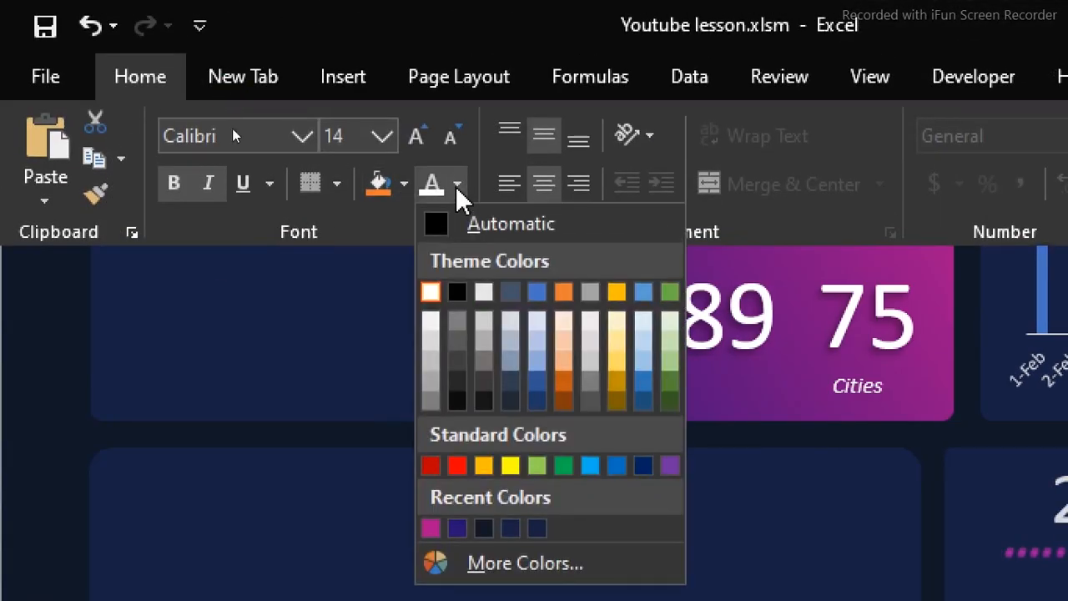
pyautogui.click(590, 466)
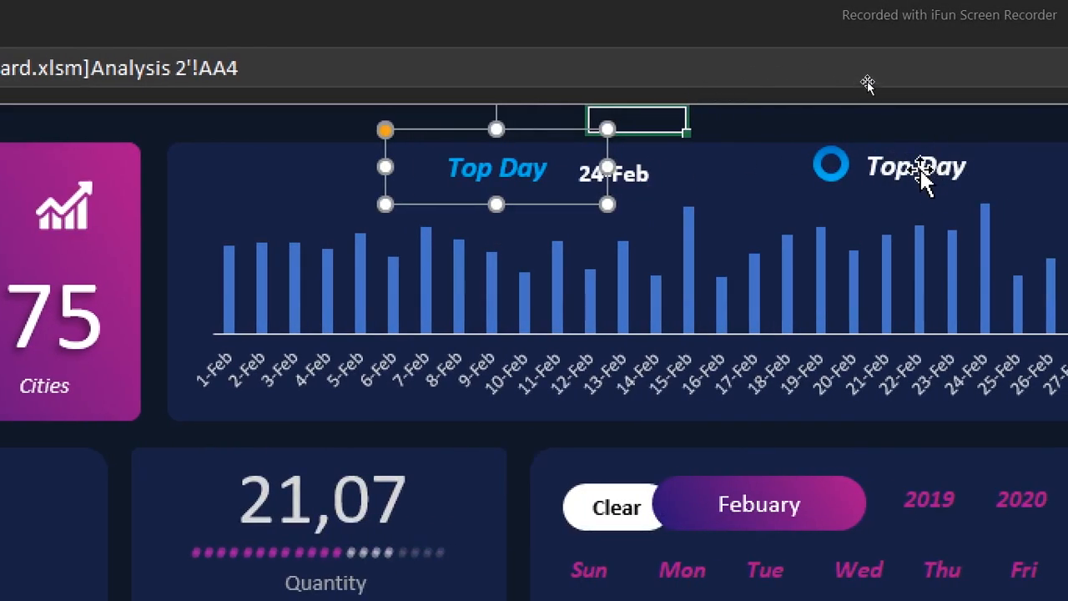
# Link the Top Day label beside the blue ring to the combined Profit text cell on the Analysis (2) sheet and shift it away from the ring.
pyautogui.click(923, 169)
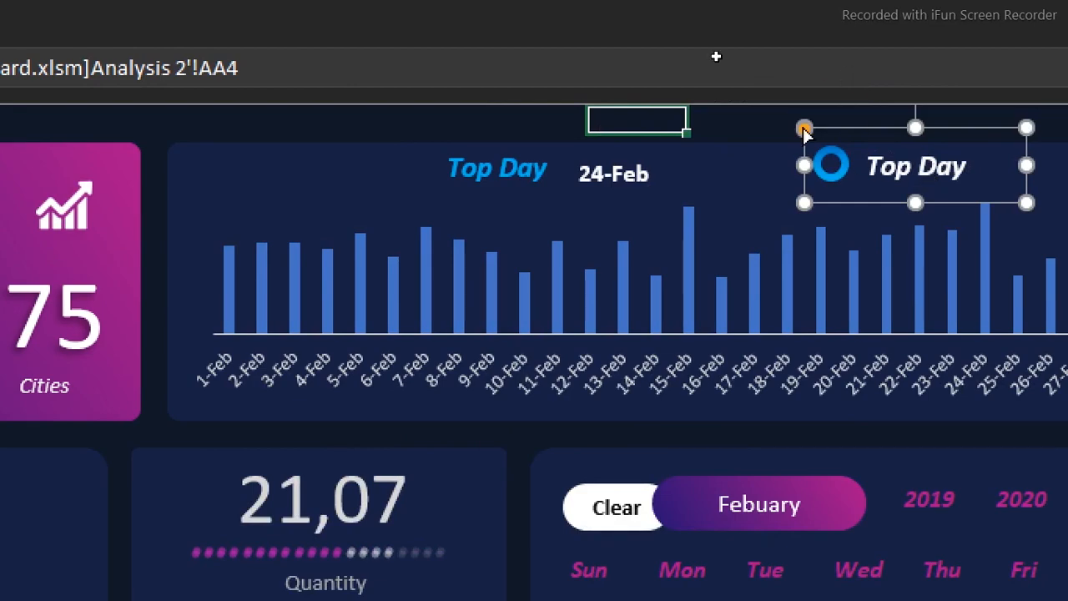
pyautogui.moveTo(268, 61); pyautogui.dragTo(134, 96)
pyautogui.press('BackSpace')
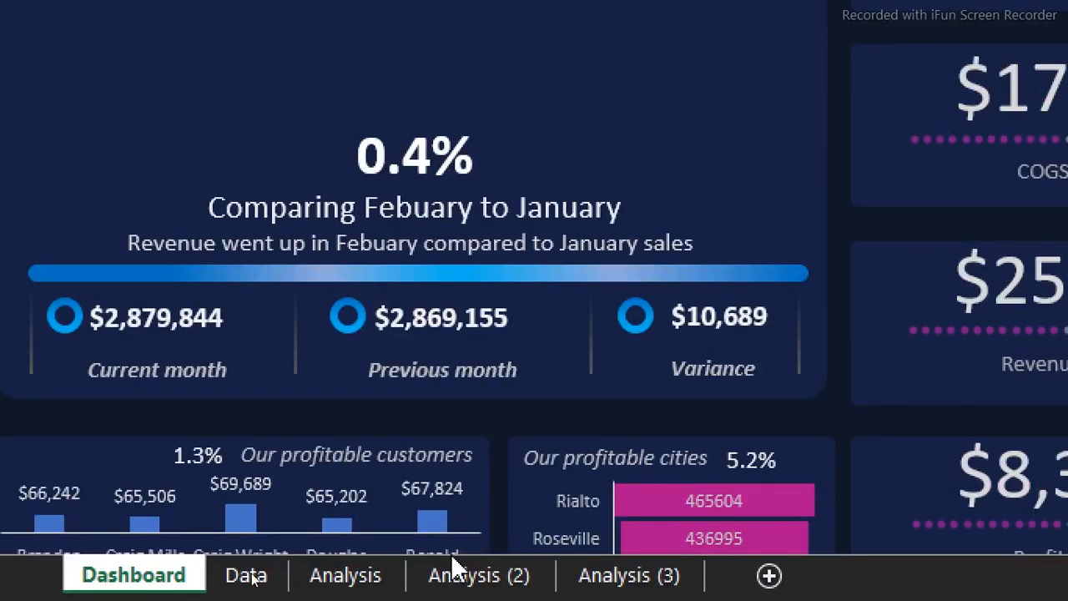
pyautogui.click(493, 569)
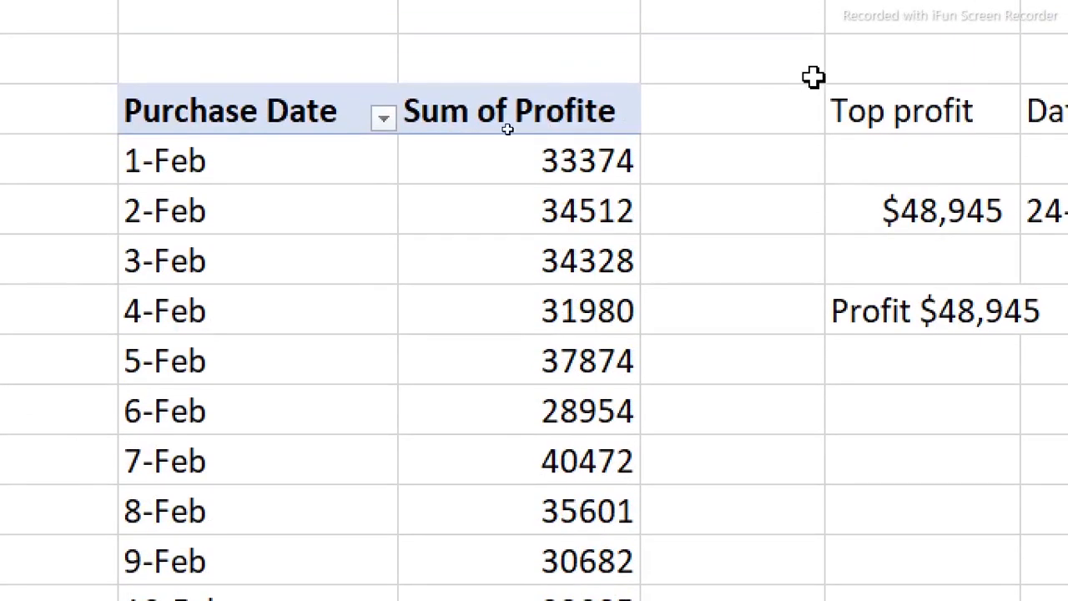
pyautogui.click(640, 325)
pyautogui.hotkey('ctrl', 'c')
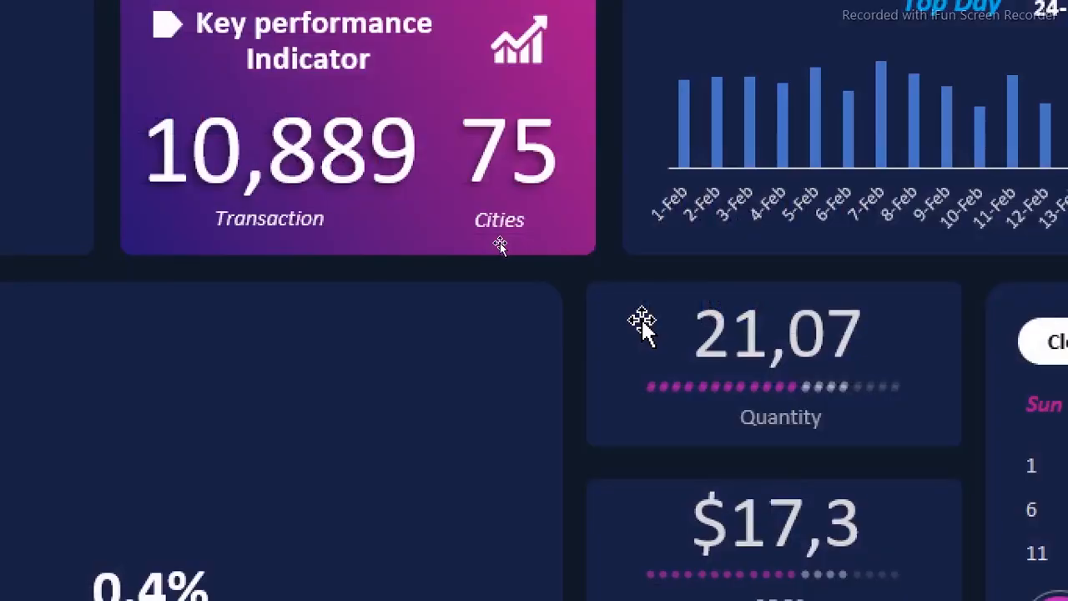
pyautogui.hotkey('ctrl', 'v')
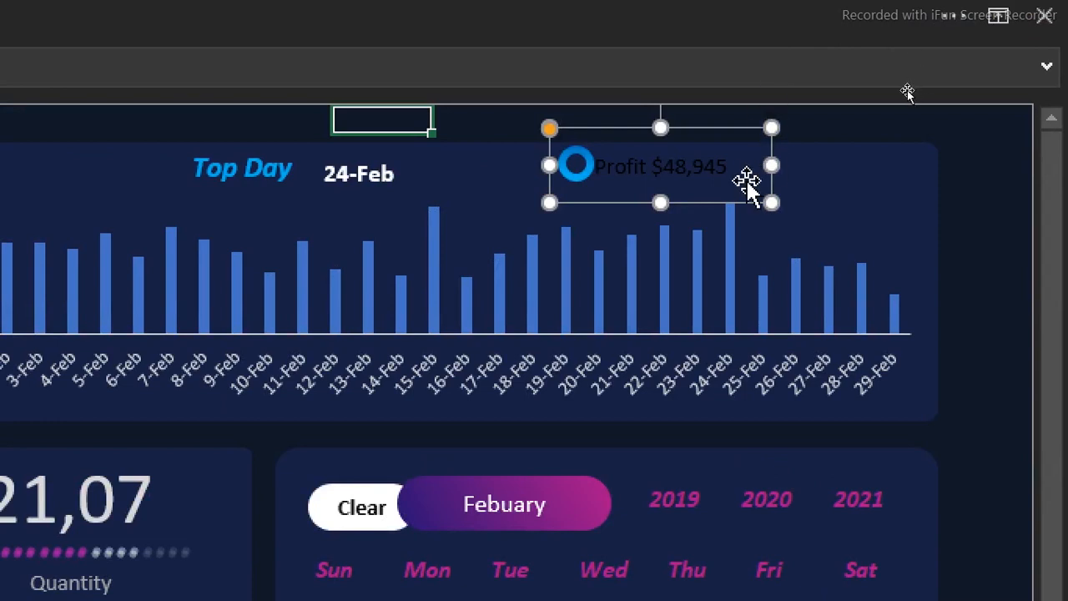
pyautogui.moveTo(723, 207); pyautogui.dragTo(764, 198)
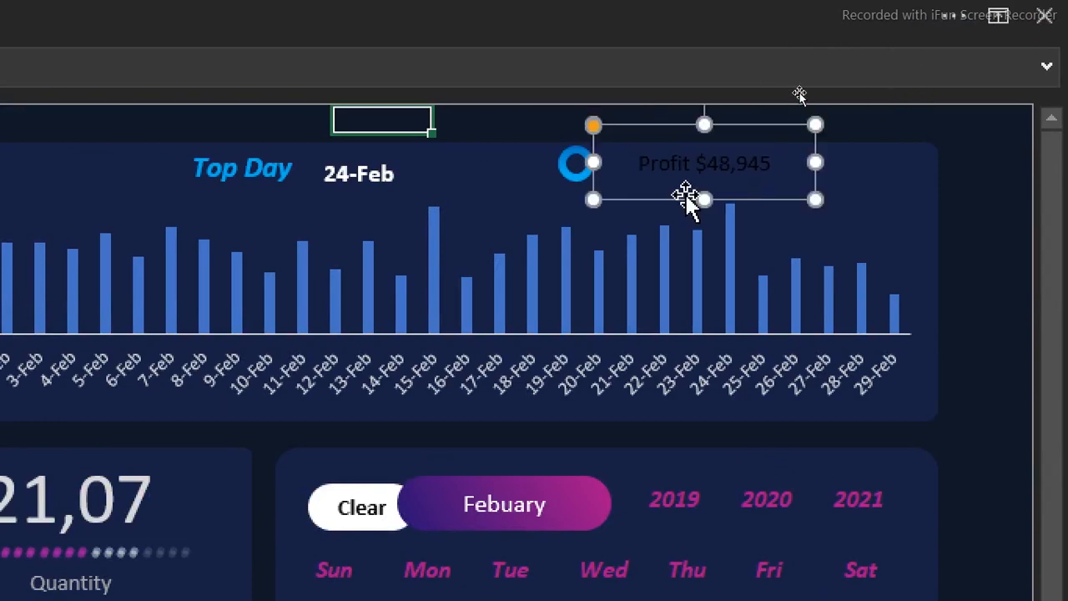
# Copy the date label's formatting onto the profit label with Format Painter, and nudge both labels into alignment above the chart.
pyautogui.click(393, 179)
pyautogui.click(295, 6)
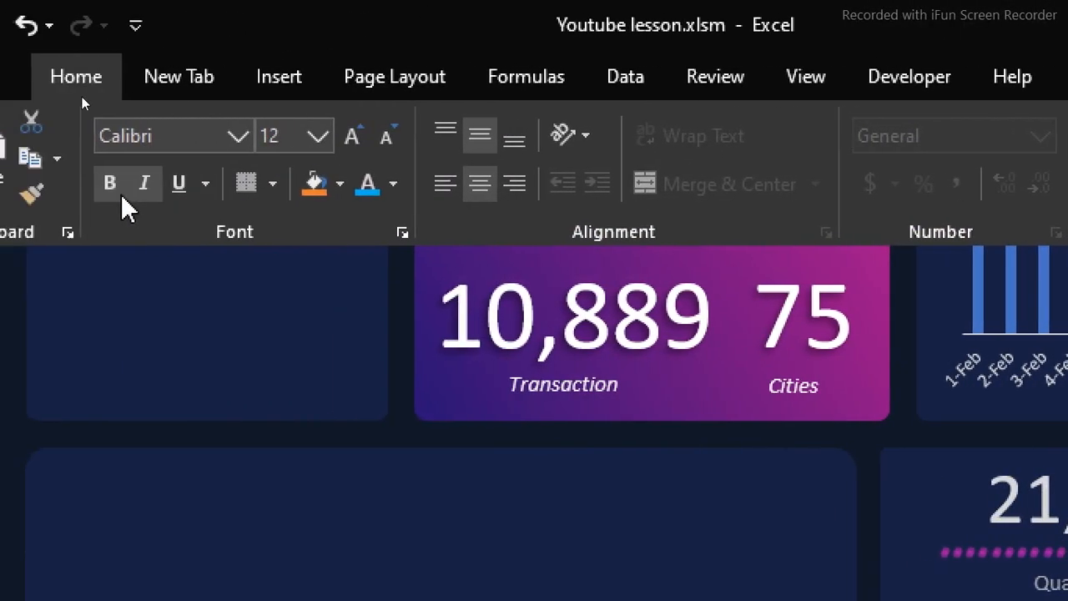
pyautogui.click(30, 192)
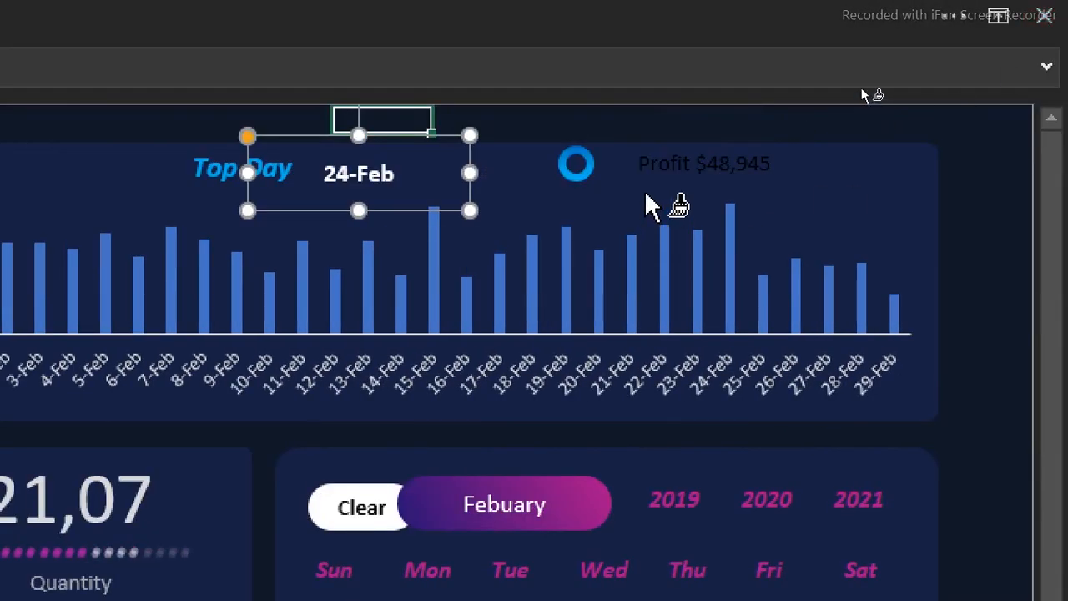
pyautogui.click(663, 163)
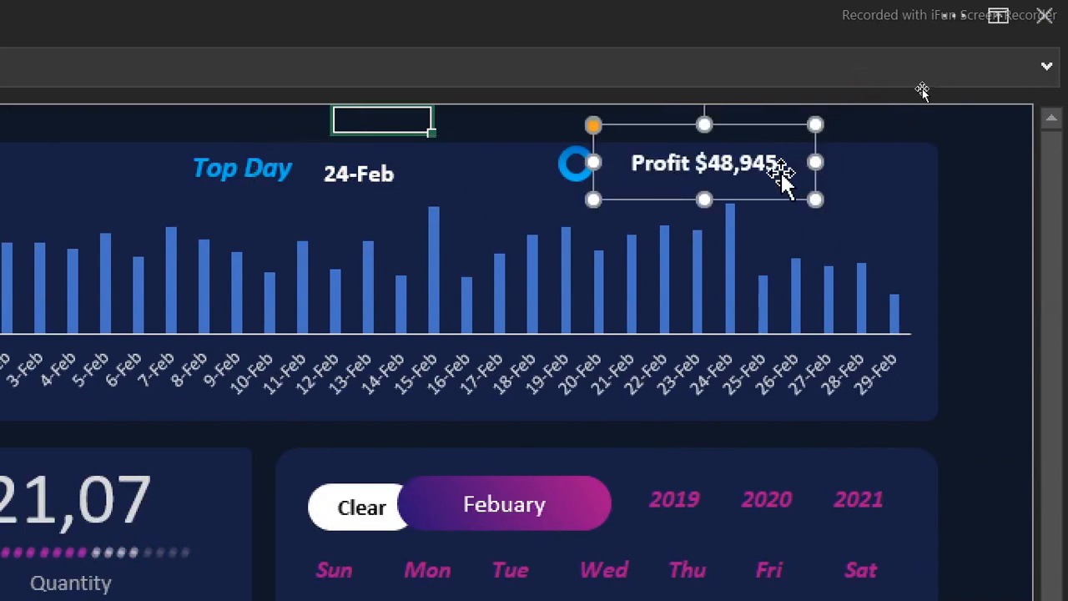
pyautogui.moveTo(782, 203); pyautogui.dragTo(764, 209)
pyautogui.moveTo(343, 175)
pyautogui.mouseDown()
pyautogui.moveTo(375, 203)
pyautogui.moveTo(332, 170)
pyautogui.mouseUp()
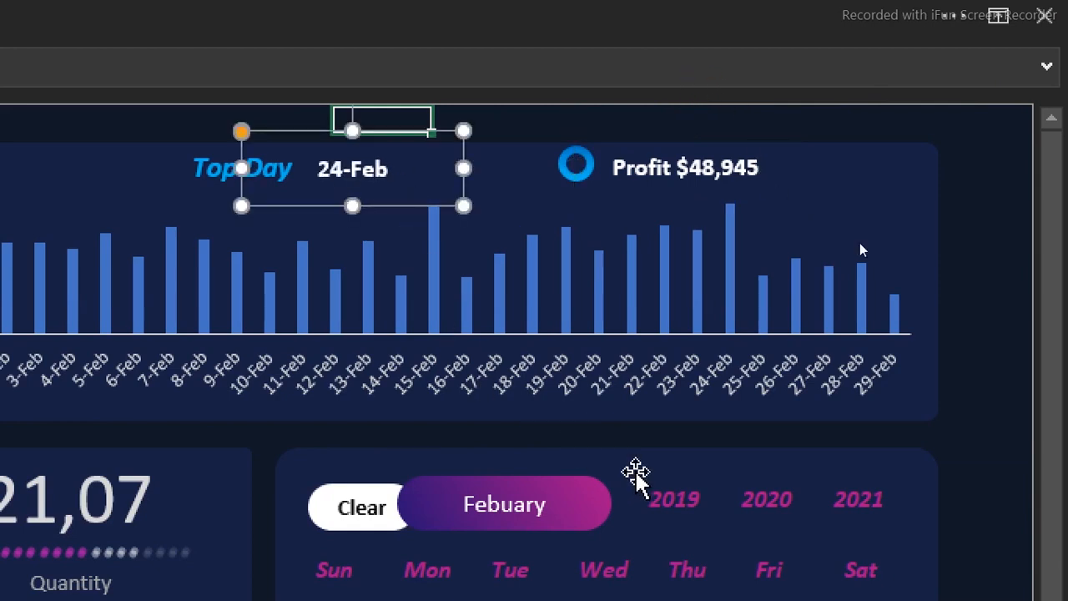
# Test the linked date and profit labels by filtering the dashboard by years 2019 and 2020, and by weekdays Thu, Wed and Tue.
pyautogui.click(665, 504)
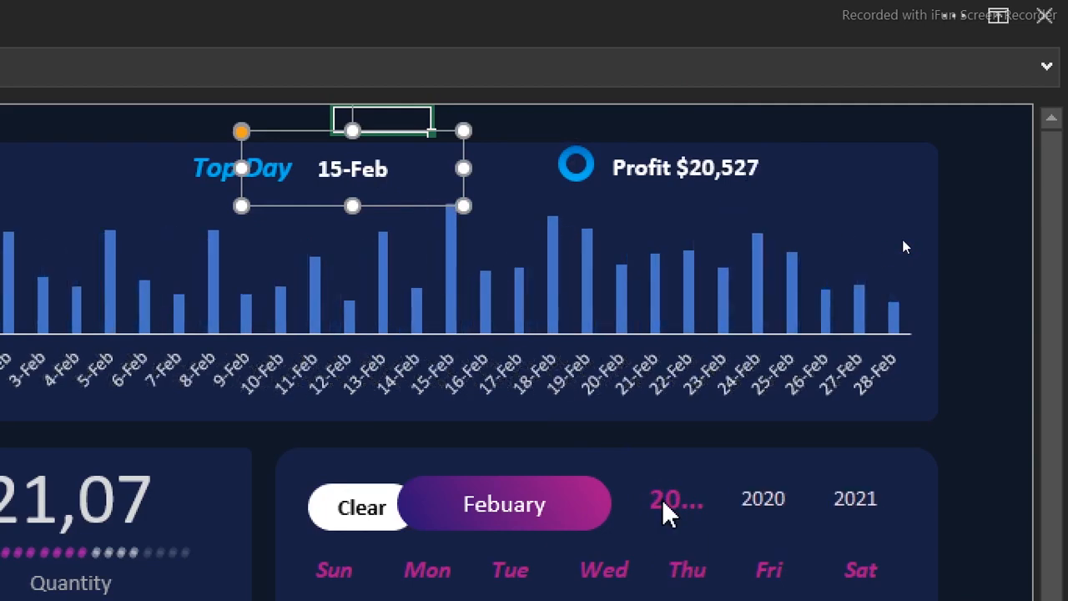
pyautogui.click(766, 500)
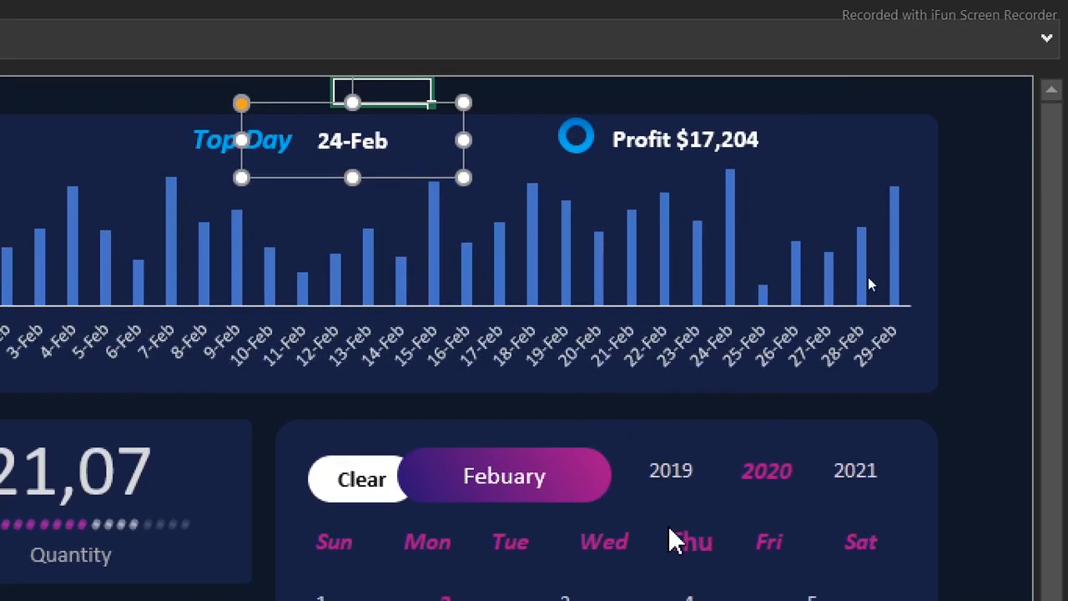
pyautogui.click(672, 534)
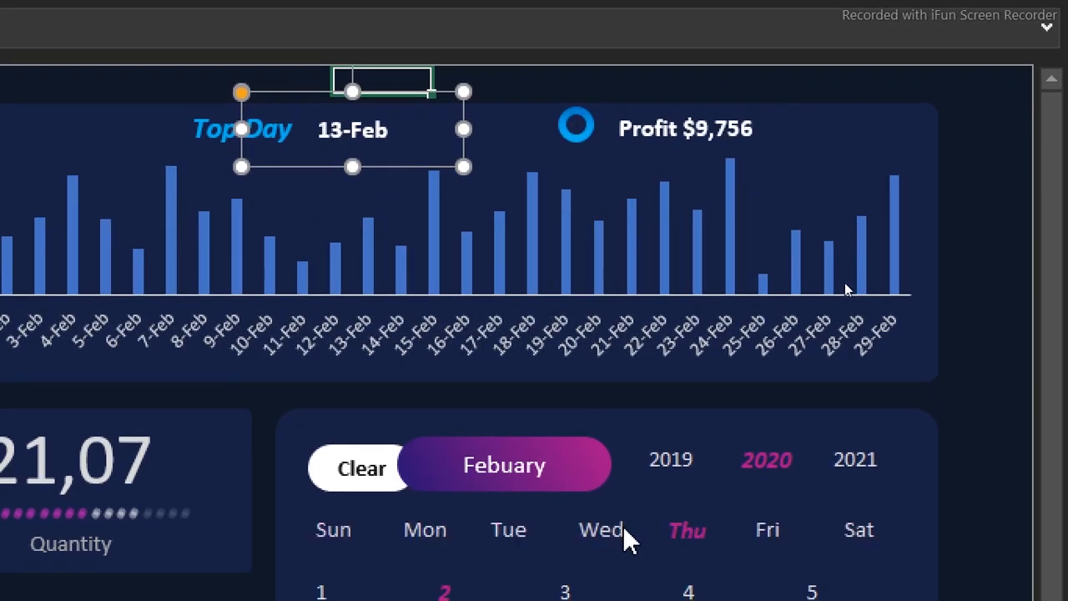
pyautogui.click(612, 530)
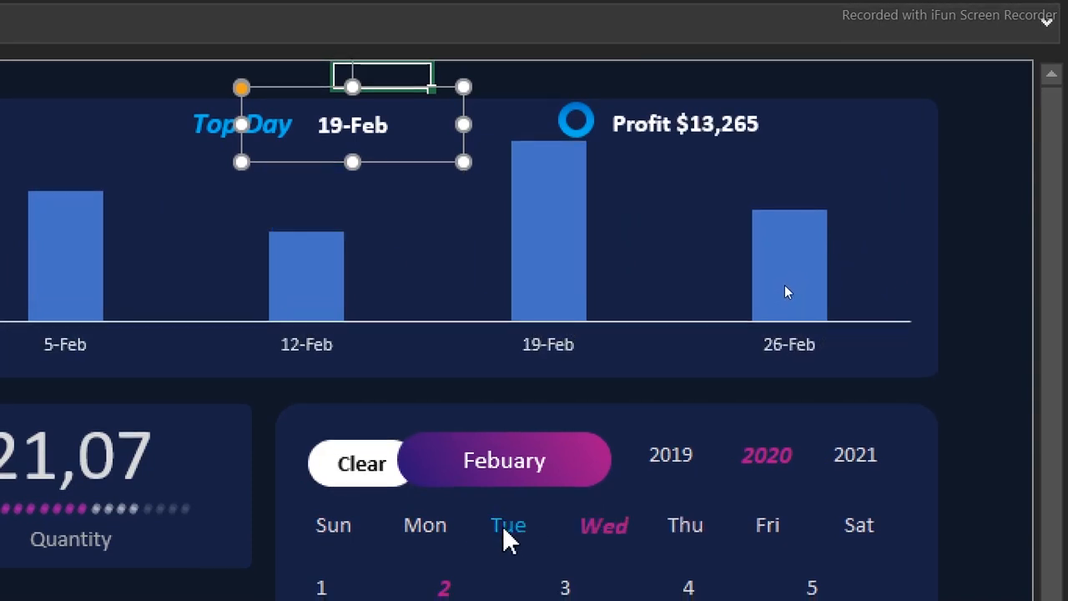
pyautogui.click(505, 527)
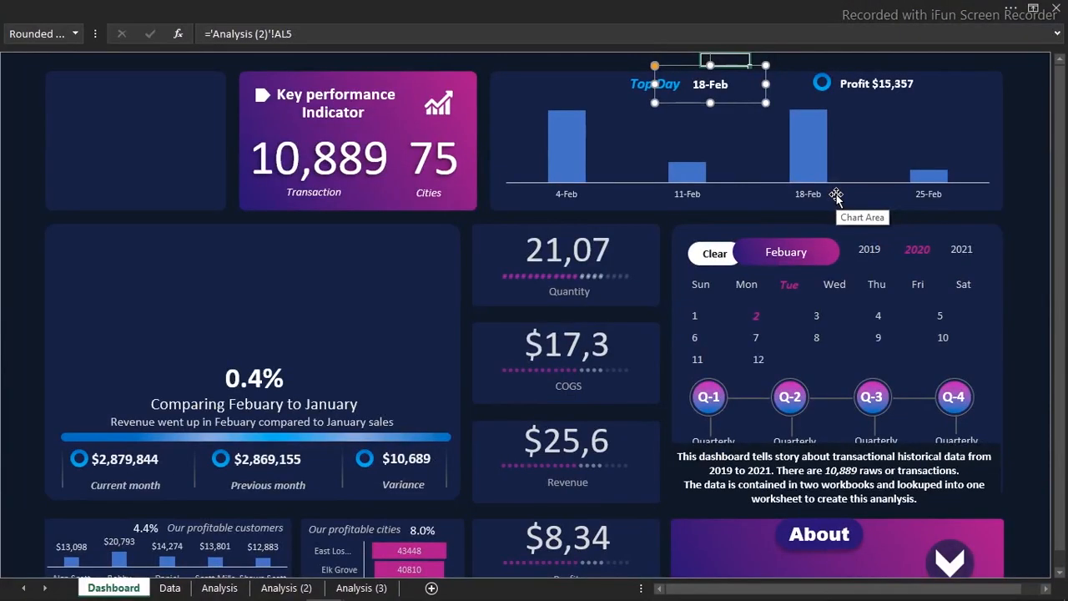
# Insert a small combo box form control at the upper-right corner of the daily profit chart card.
pyautogui.click(12, 140)
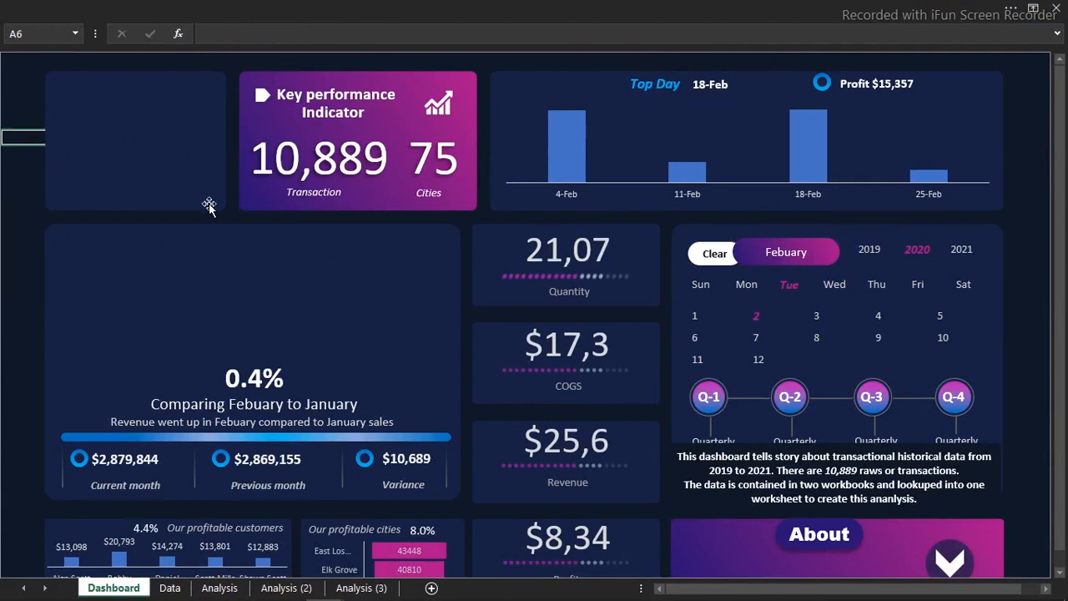
pyautogui.click(411, 7)
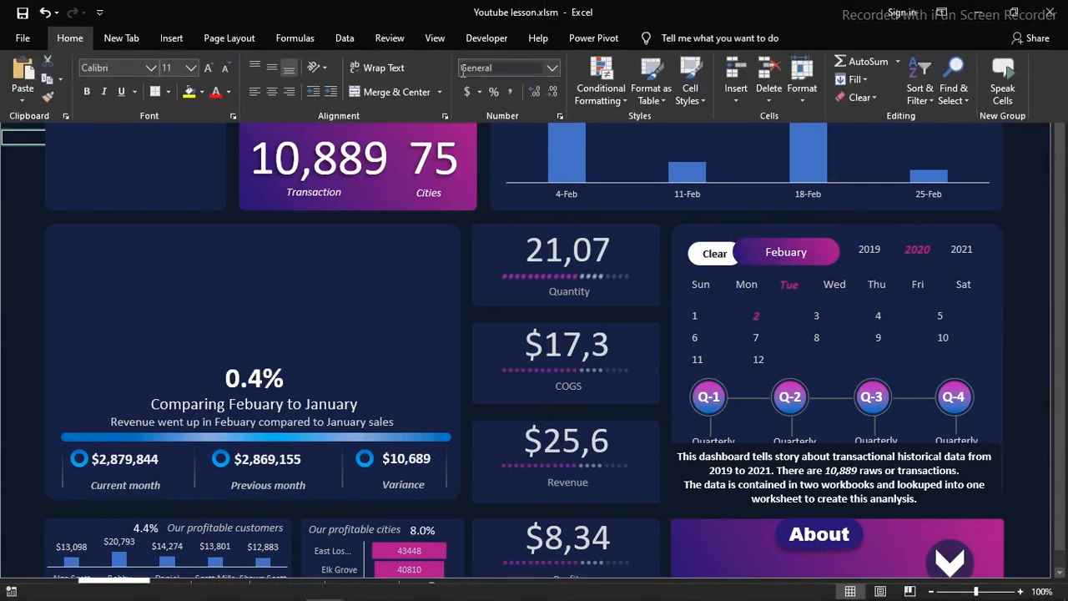
pyautogui.click(487, 40)
pyautogui.click(349, 106)
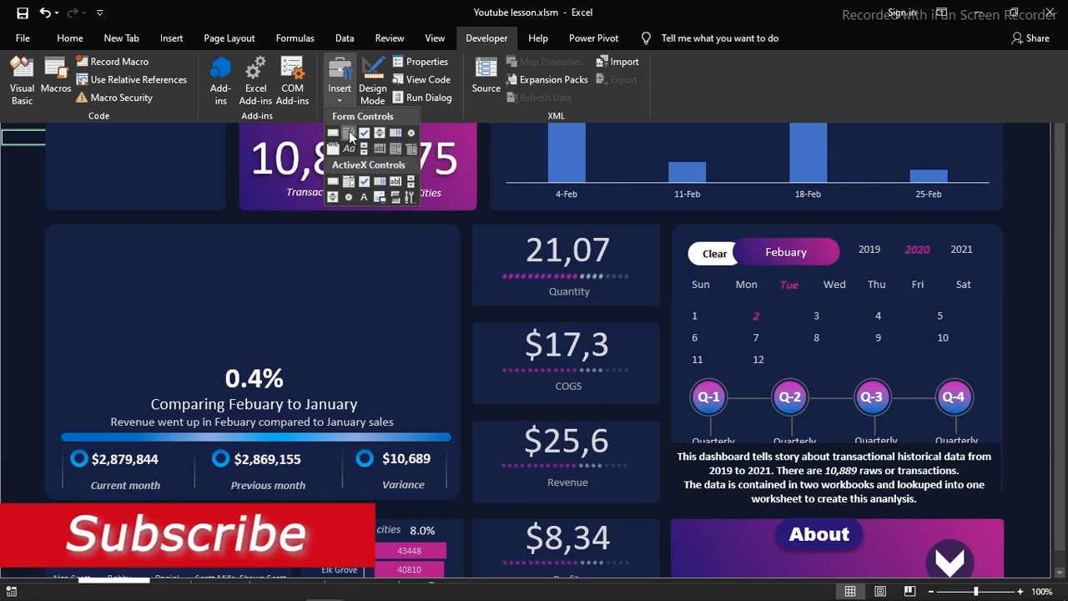
pyautogui.click(350, 134)
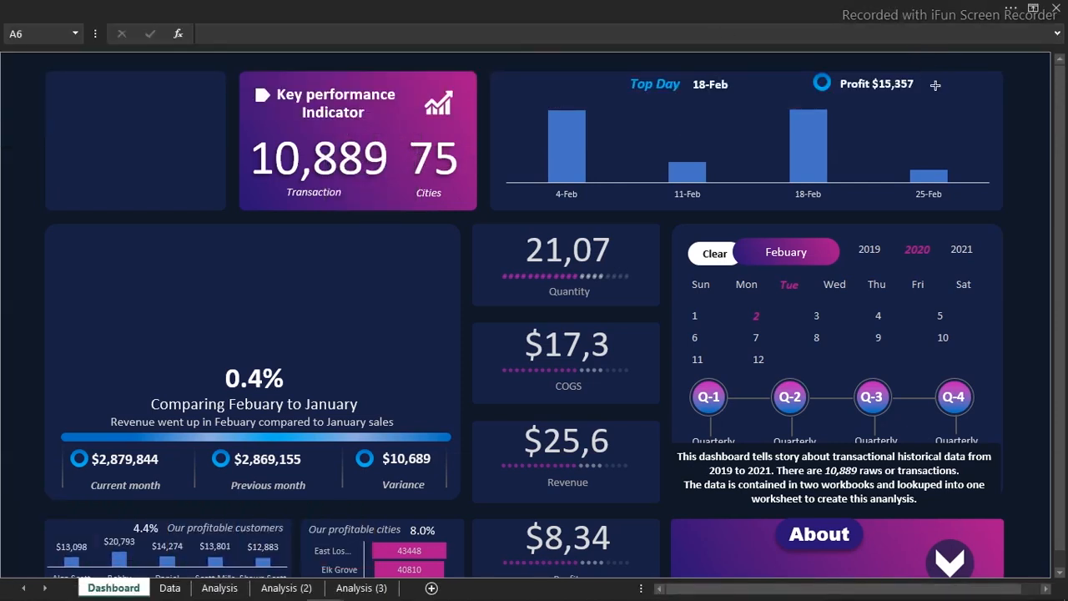
pyautogui.moveTo(992, 85)
pyautogui.mouseDown()
pyautogui.moveTo(1012, 83)
pyautogui.moveTo(990, 95)
pyautogui.moveTo(982, 71)
pyautogui.mouseUp()
pyautogui.click(975, 71)
pyautogui.rightClick(976, 72)
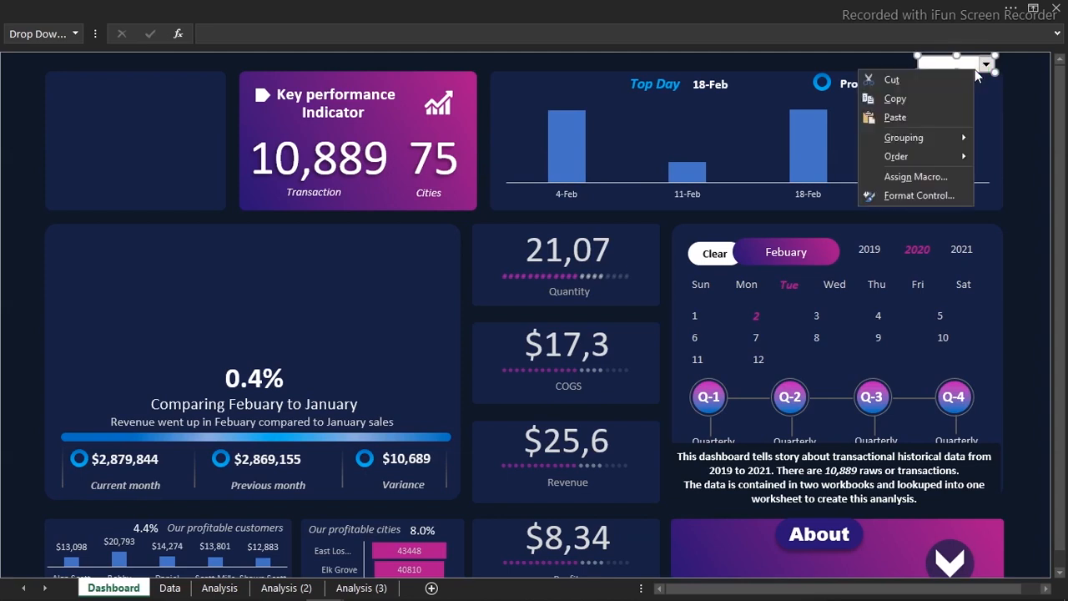
pyautogui.press('Escape')
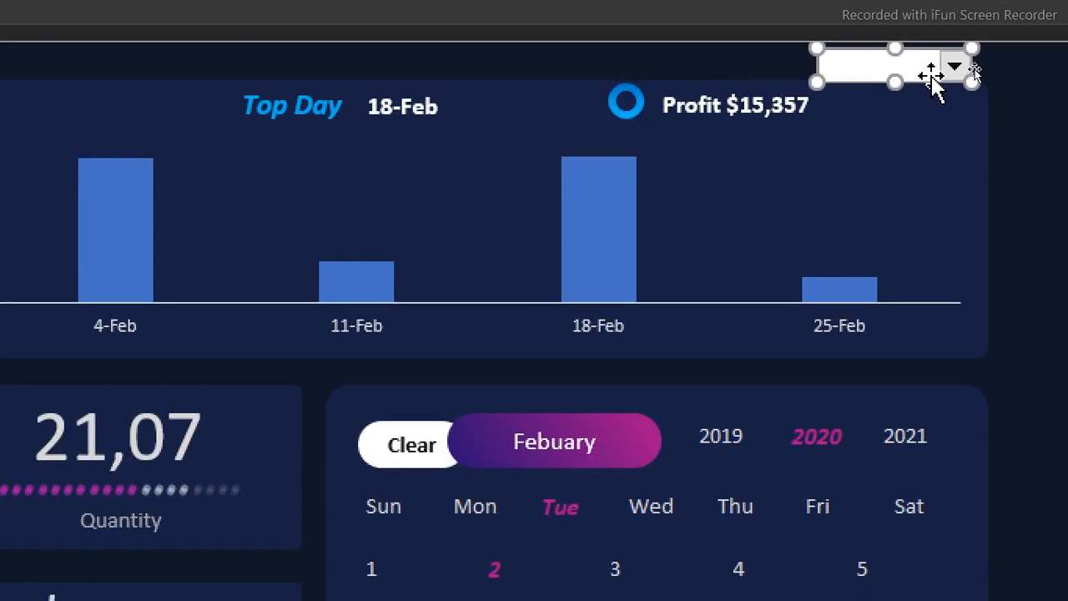
pyautogui.rightClick(930, 75)
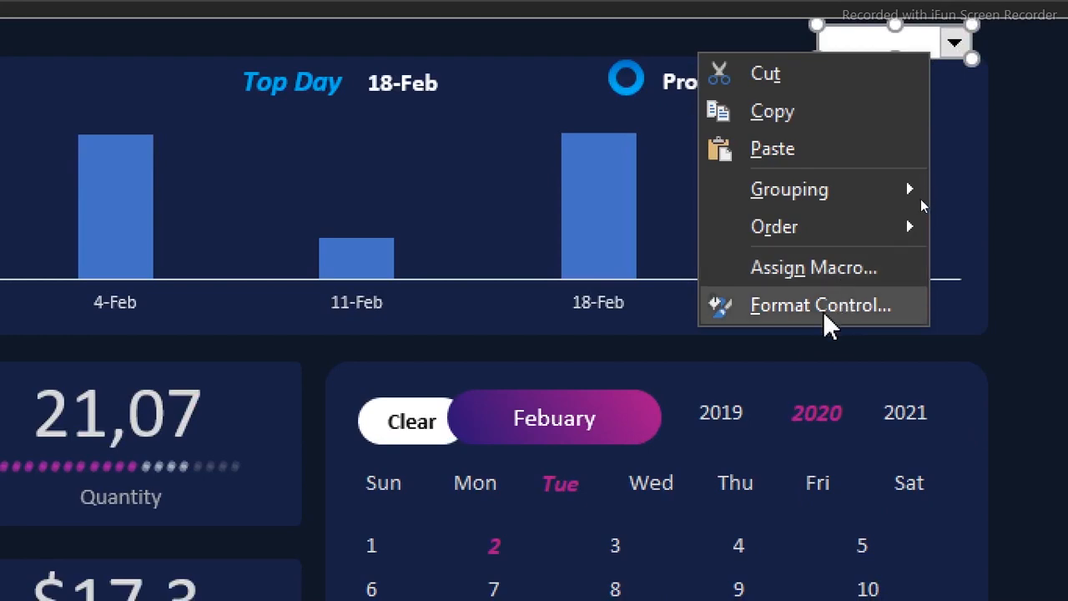
pyautogui.click(821, 305)
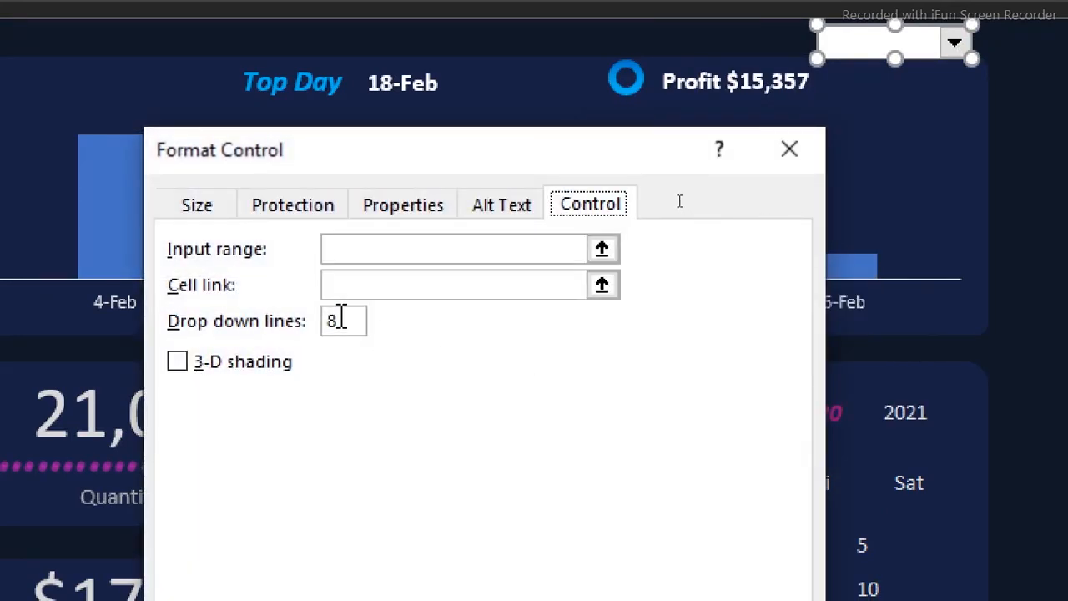
pyautogui.click(341, 320)
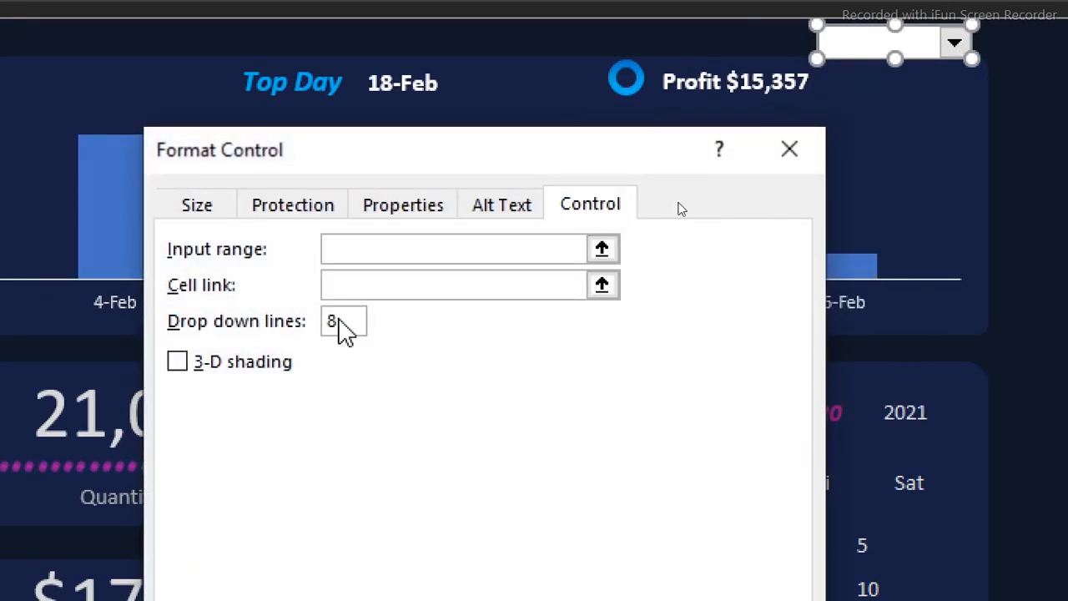
pyautogui.doubleClick(342, 321)
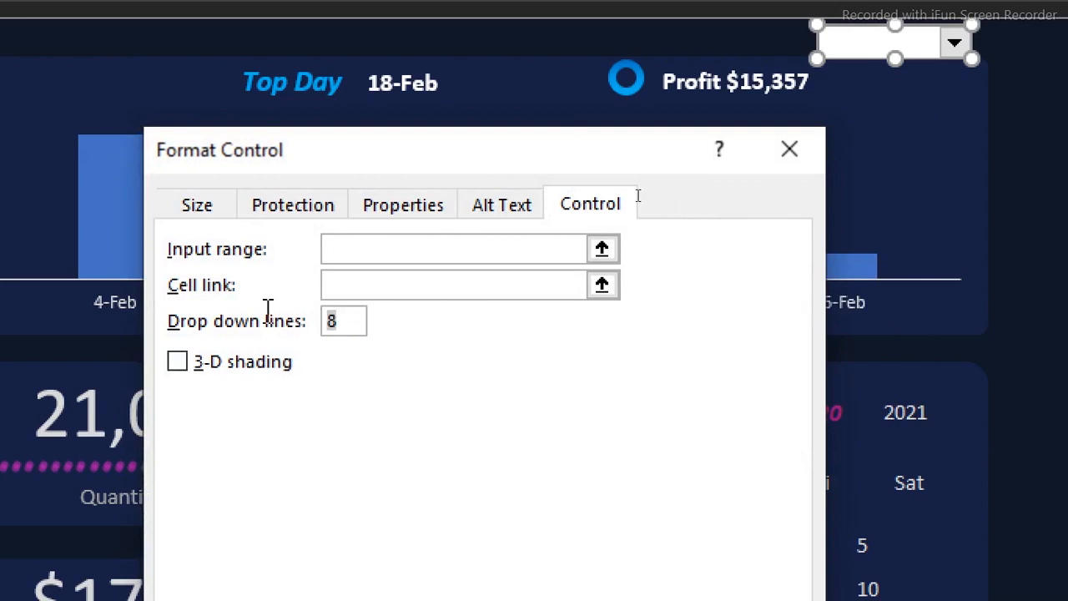
pyautogui.write('5')
pyautogui.click(793, 152)
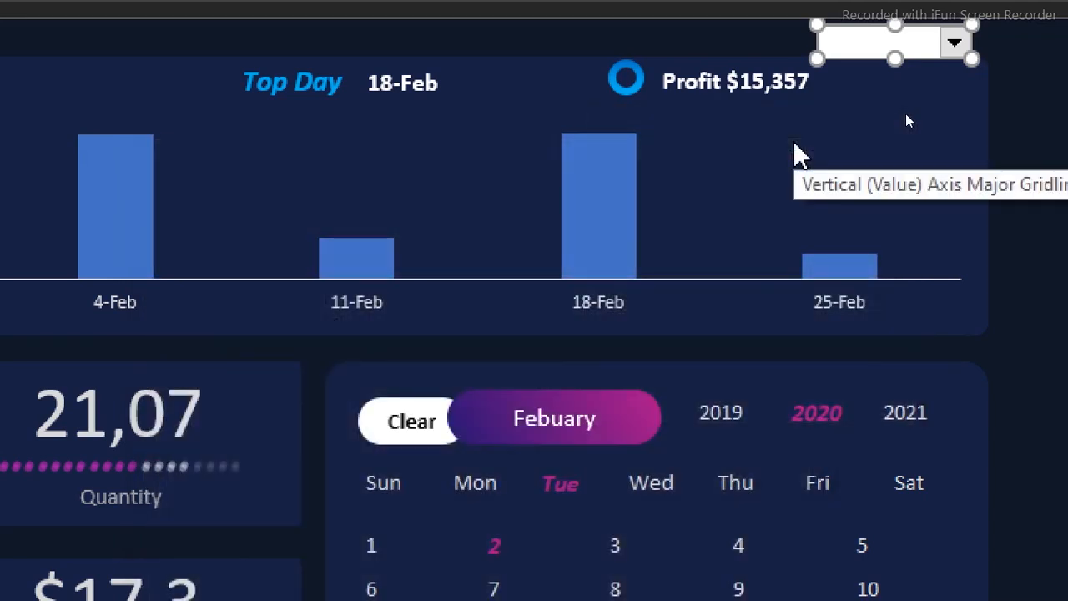
pyautogui.click(1044, 82)
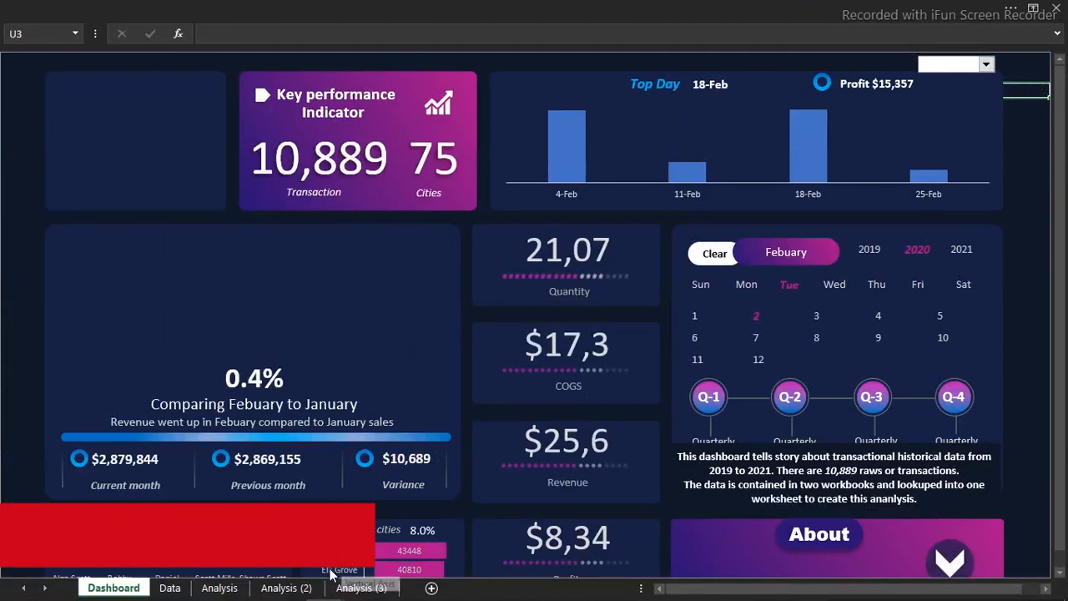
pyautogui.click(284, 588)
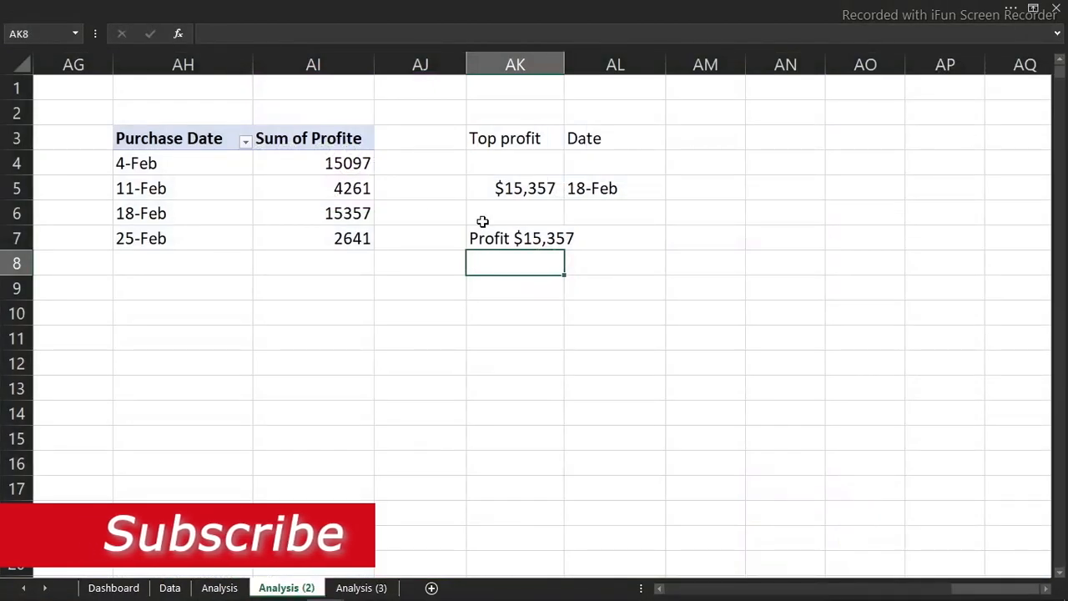
pyautogui.moveTo(150, 139); pyautogui.dragTo(303, 227)
pyautogui.hotkey('ctrl', 'c')
pyautogui.click(678, 148)
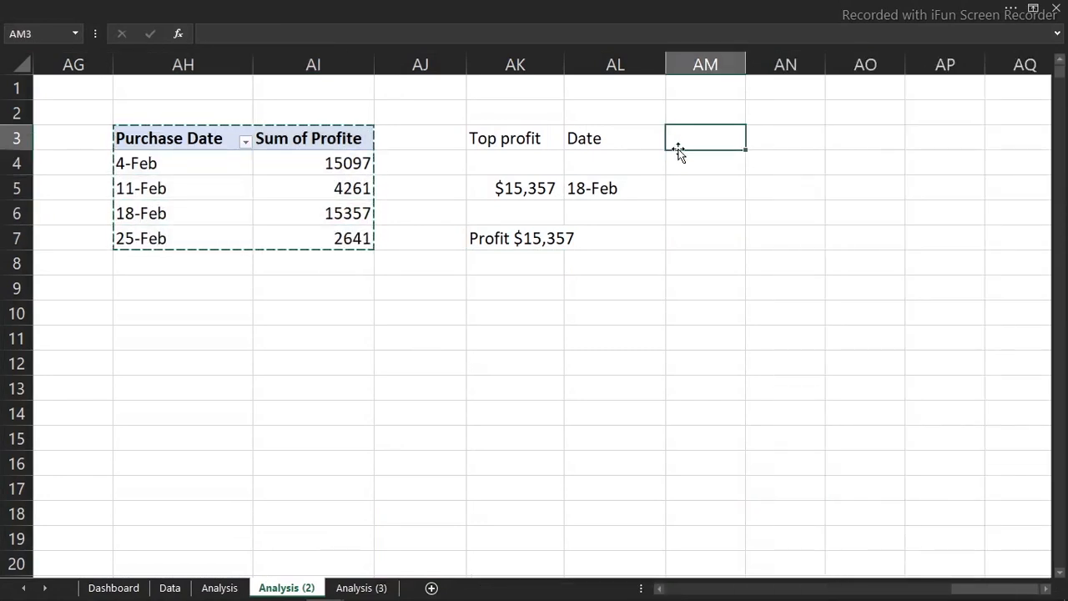
pyautogui.click(394, 299)
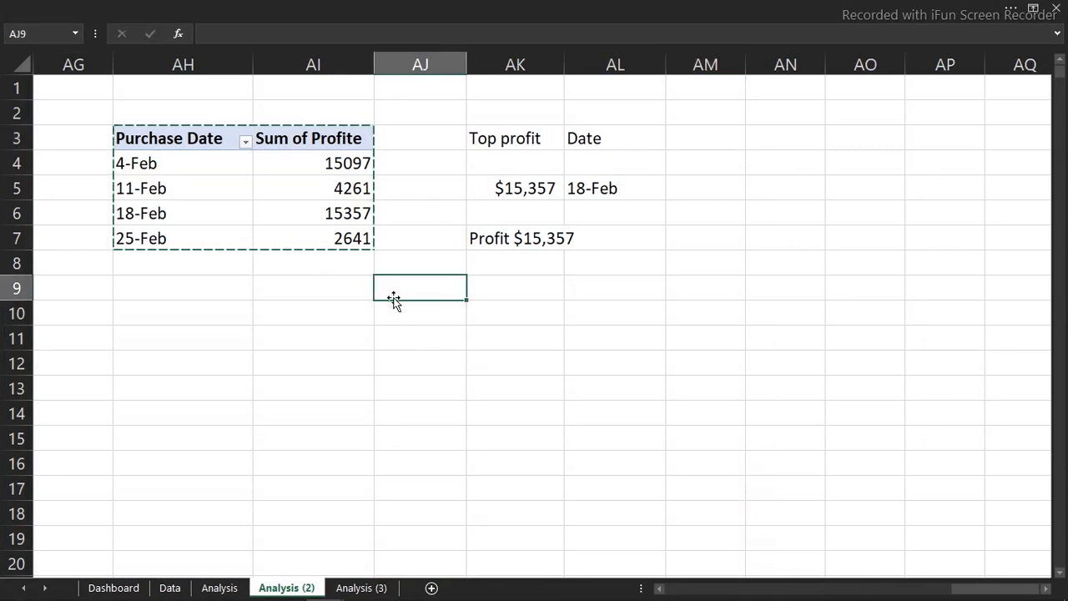
pyautogui.press('Escape')
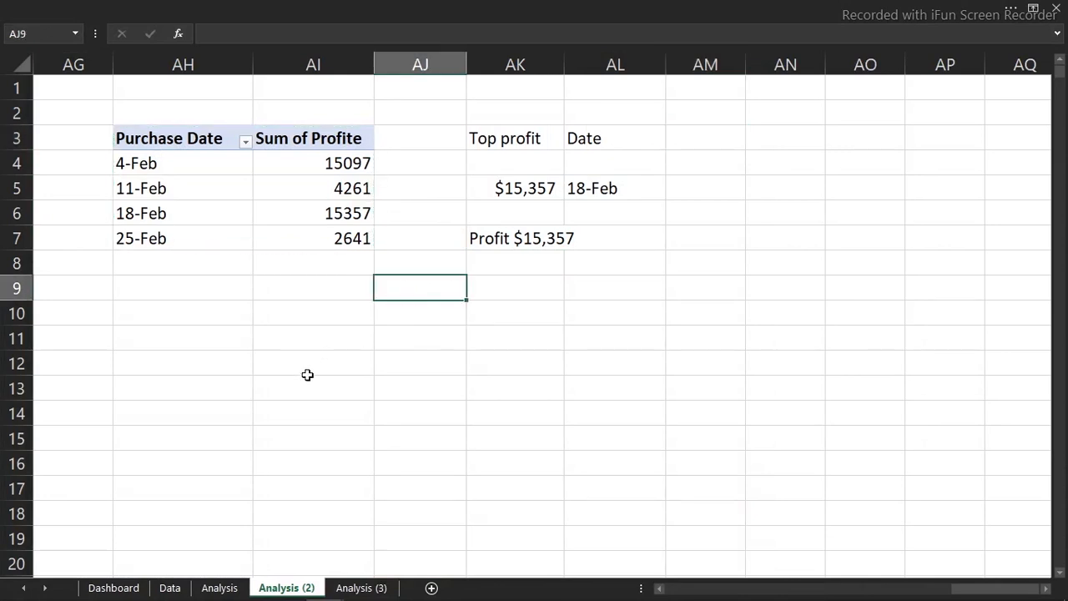
# Start a PivotTable from Table1 on the Data sheet and try to place it at cell AN3 of the existing Analysis (2) sheet.
pyautogui.click(170, 587)
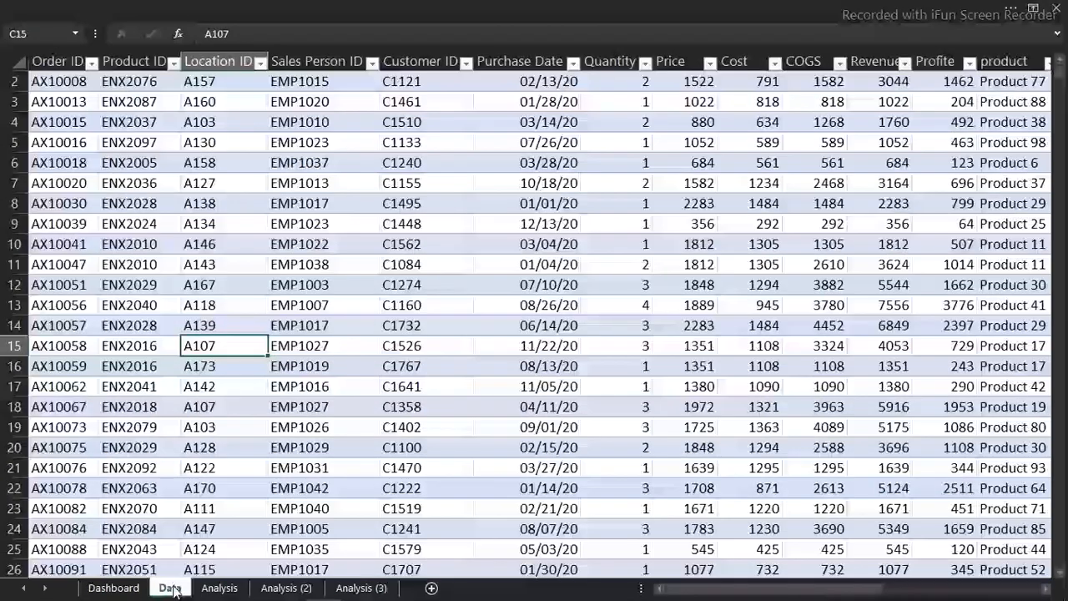
pyautogui.click(315, 384)
pyautogui.click(316, 6)
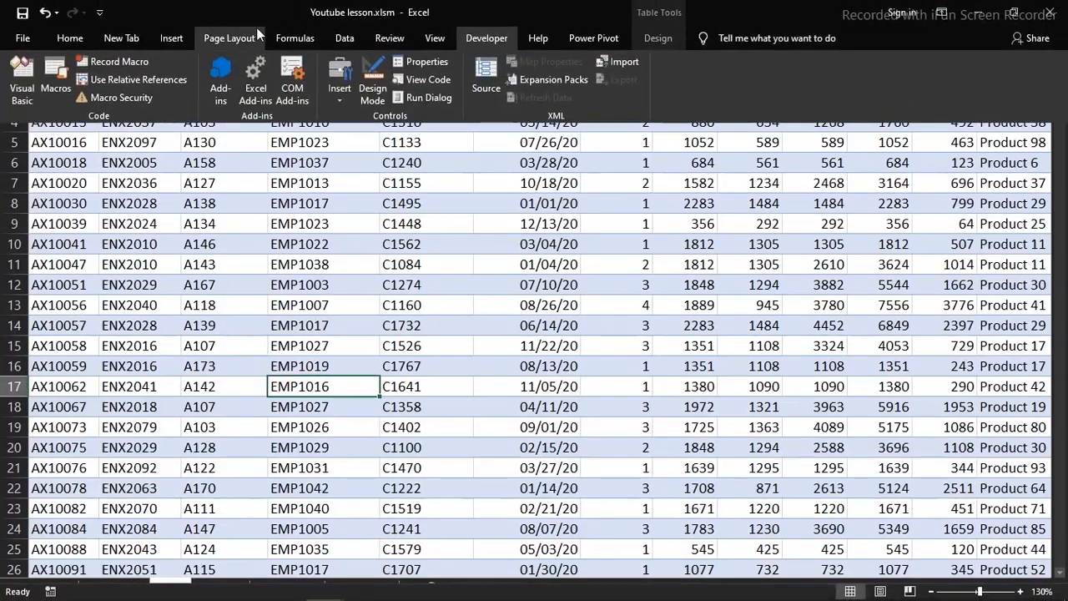
pyautogui.click(161, 37)
pyautogui.click(28, 75)
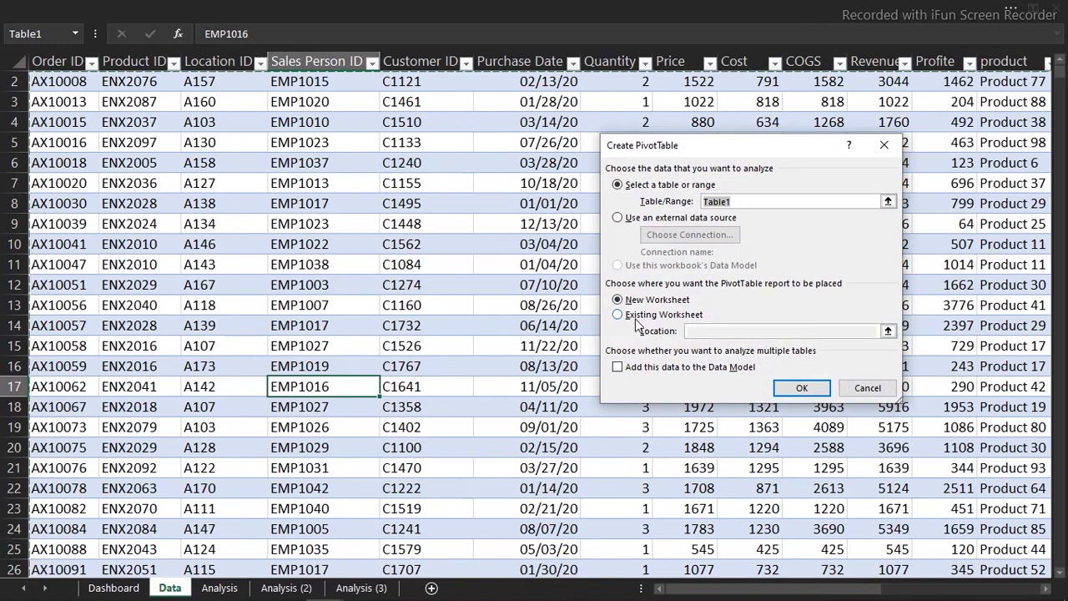
pyautogui.click(636, 317)
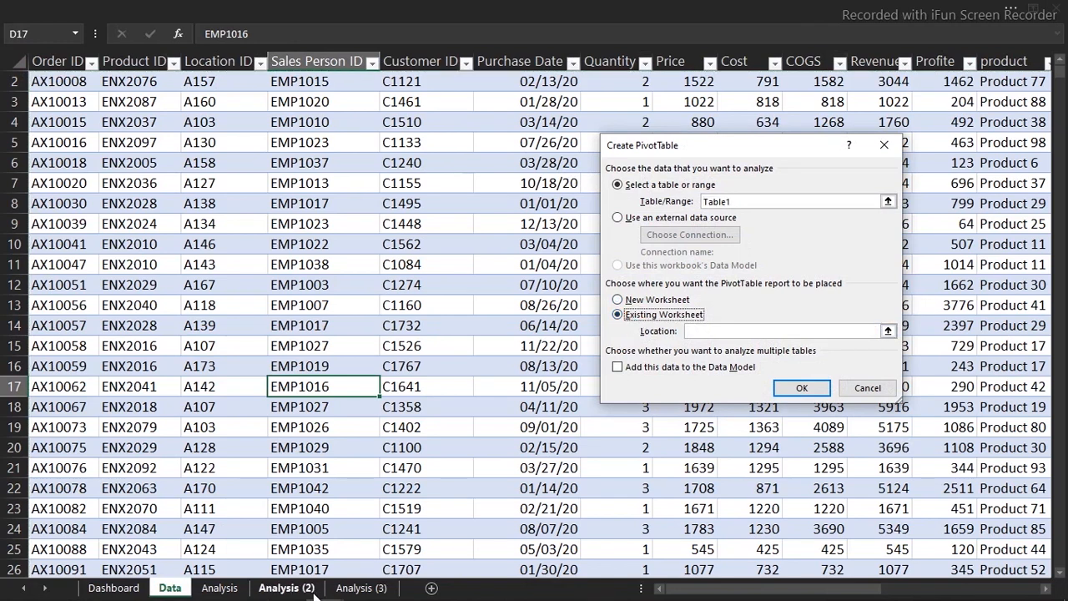
pyautogui.click(286, 588)
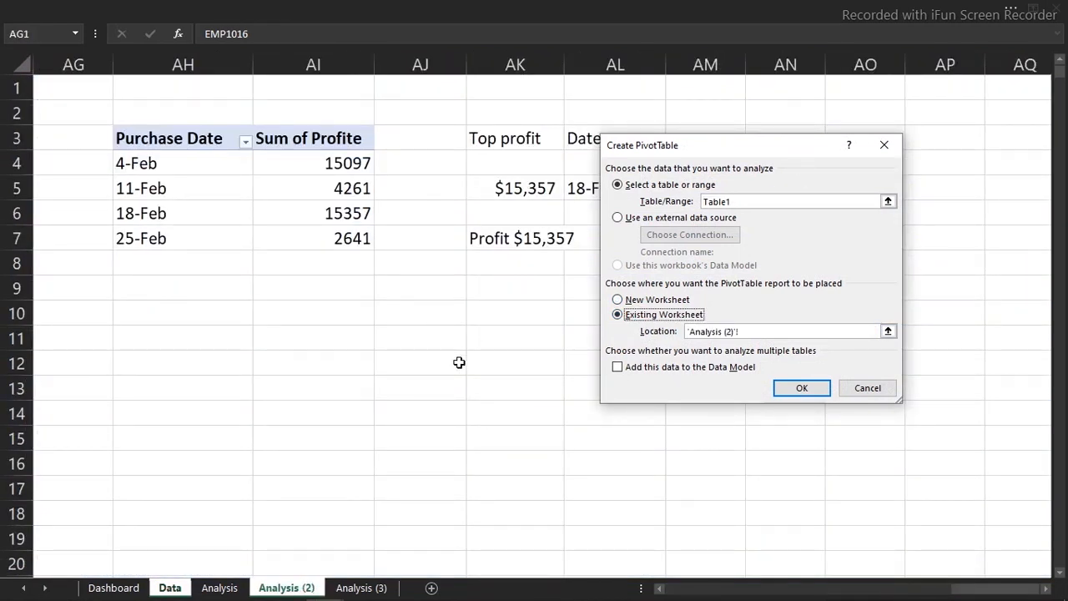
pyautogui.moveTo(763, 145); pyautogui.dragTo(375, 295)
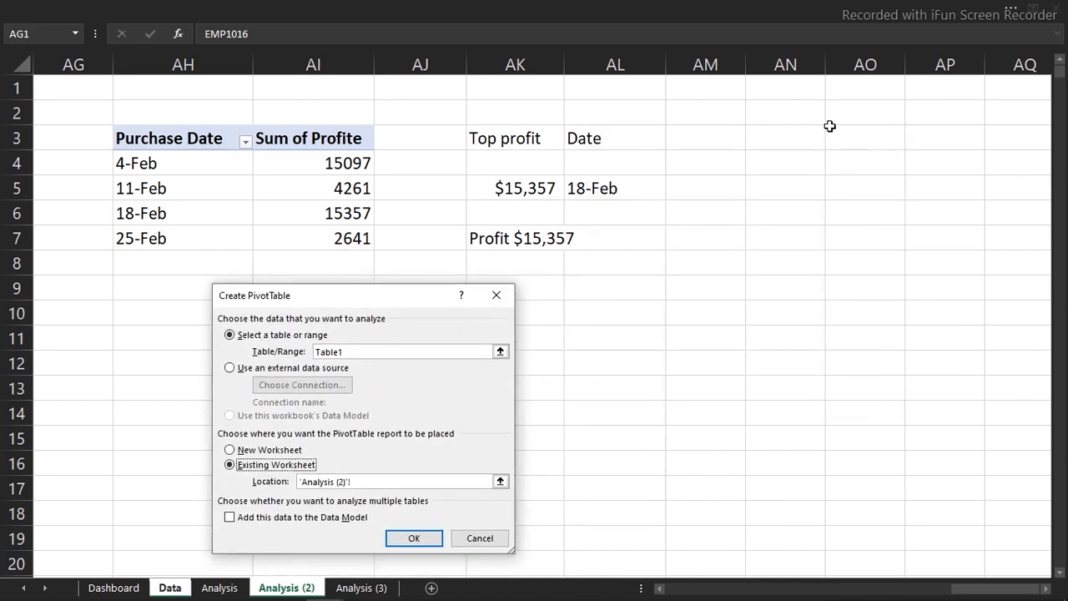
pyautogui.click(811, 140)
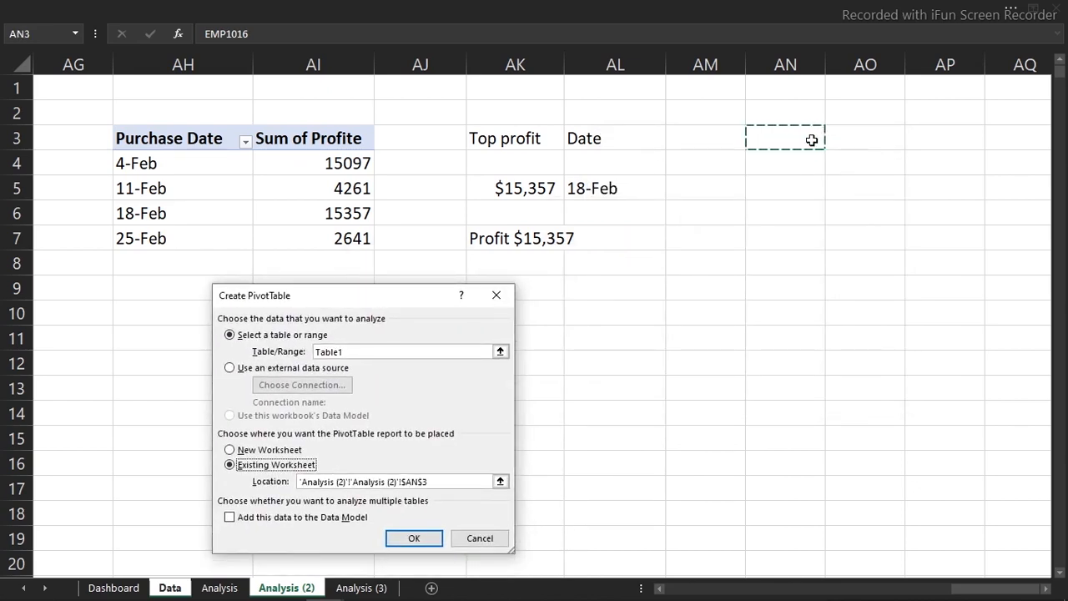
pyautogui.click(426, 541)
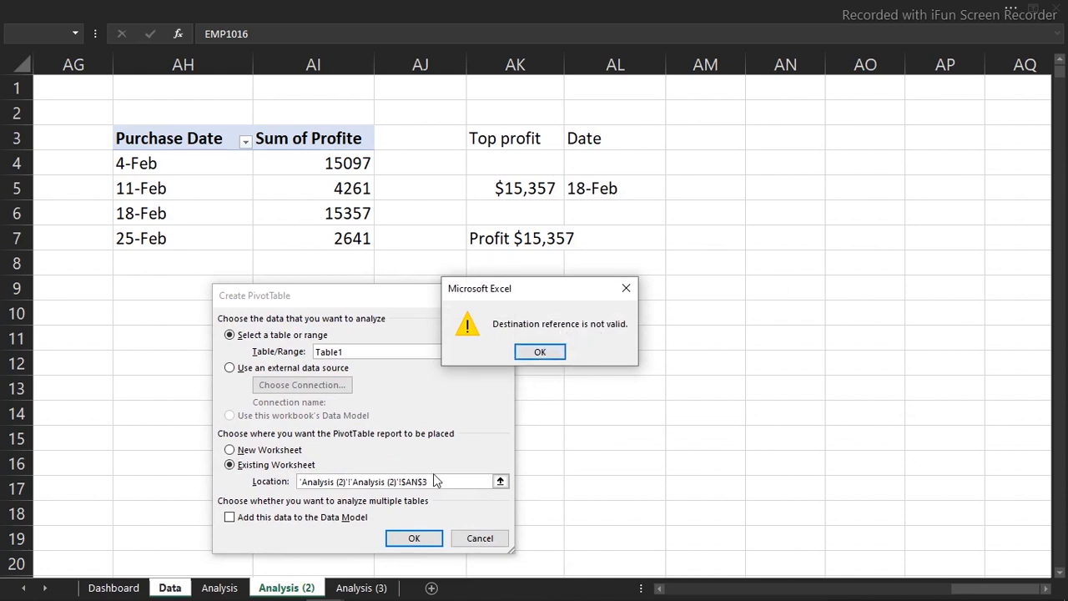
# Clear the invalid location reference, set it to cell AN3 on the Analysis (2) sheet, and create the PivotTable.
pyautogui.click(527, 353)
pyautogui.click(438, 481)
pyautogui.press('BackSpace')
pyautogui.press('BackSpace')
pyautogui.press('BackSpace')
pyautogui.press('BackSpace')
pyautogui.press('BackSpace')
pyautogui.press('BackSpace')
pyautogui.press('BackSpace')
pyautogui.press('BackSpace')
pyautogui.press('BackSpace')
pyautogui.press('BackSpace')
pyautogui.press('BackSpace')
pyautogui.press('BackSpace')
pyautogui.press('BackSpace')
pyautogui.press('BackSpace')
pyautogui.press('BackSpace')
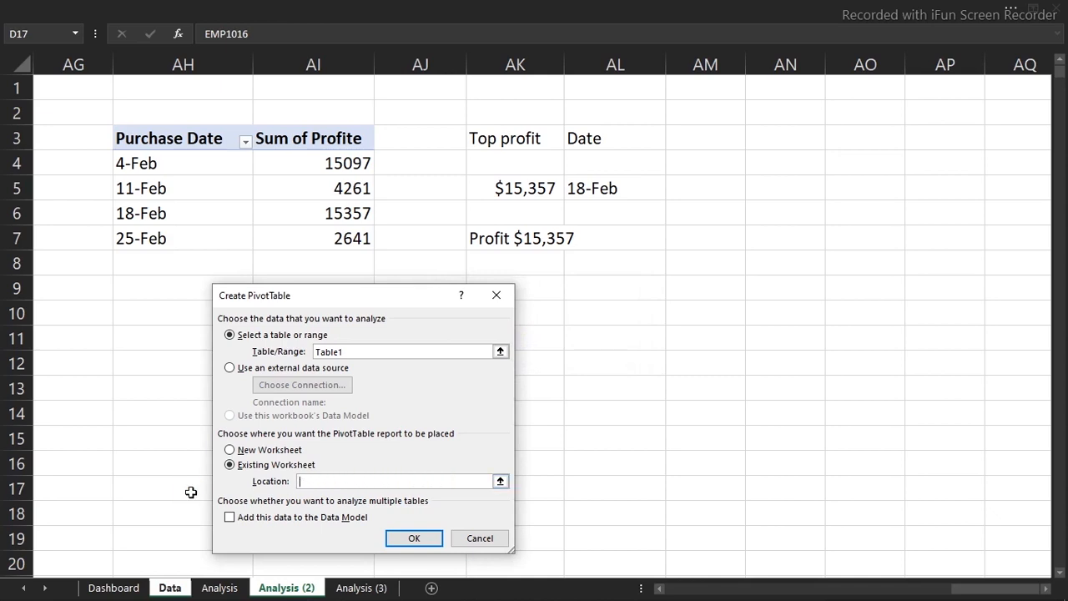
pyautogui.click(809, 142)
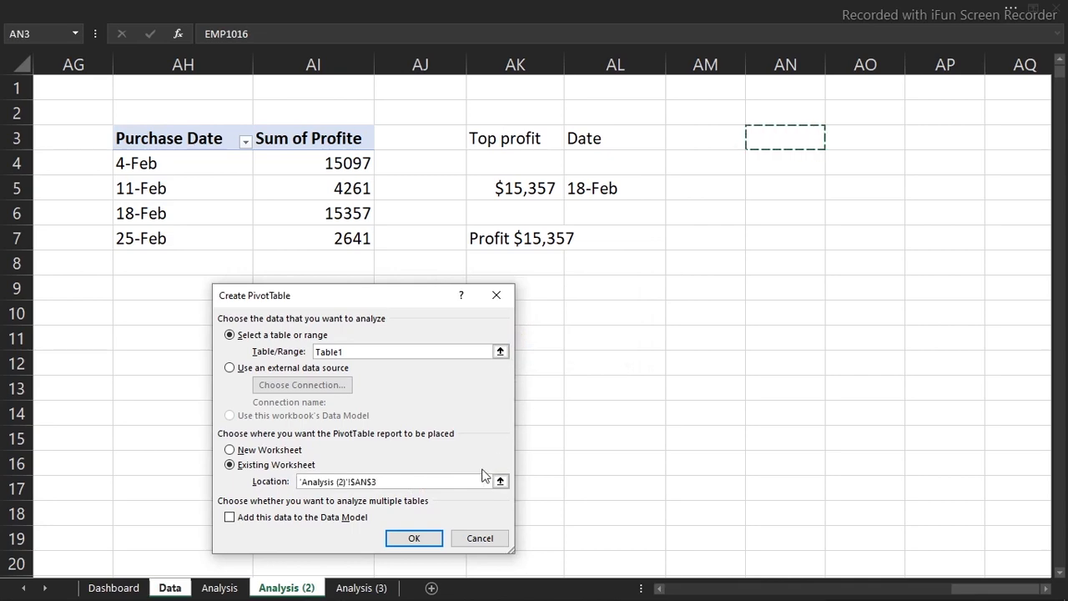
pyautogui.click(414, 539)
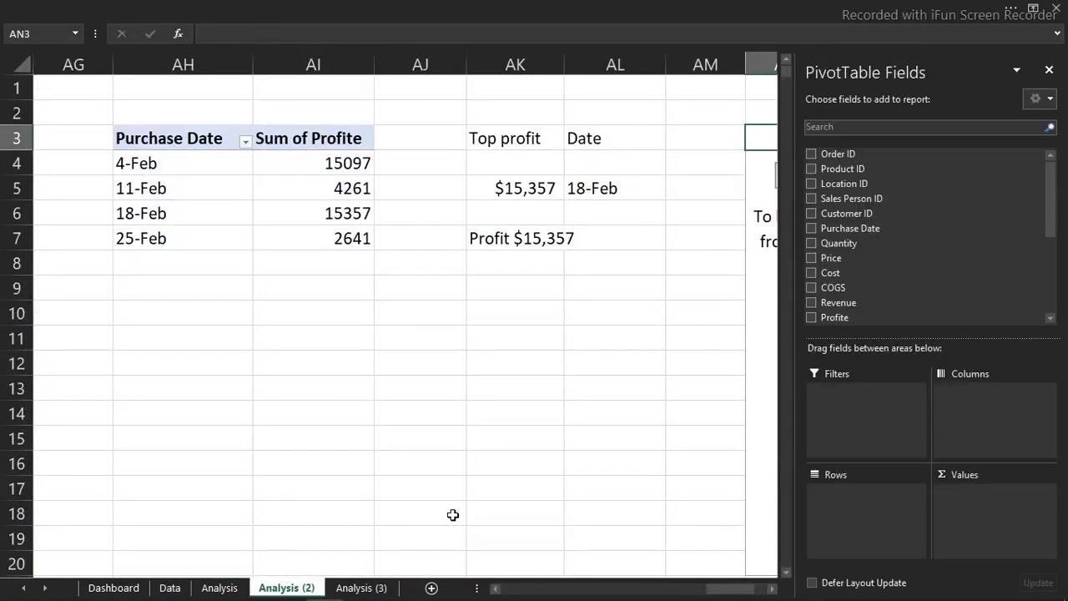
# Add the Years field to the rows of the new PivotTable at AN3.
pyautogui.moveTo(715, 588); pyautogui.dragTo(746, 588)
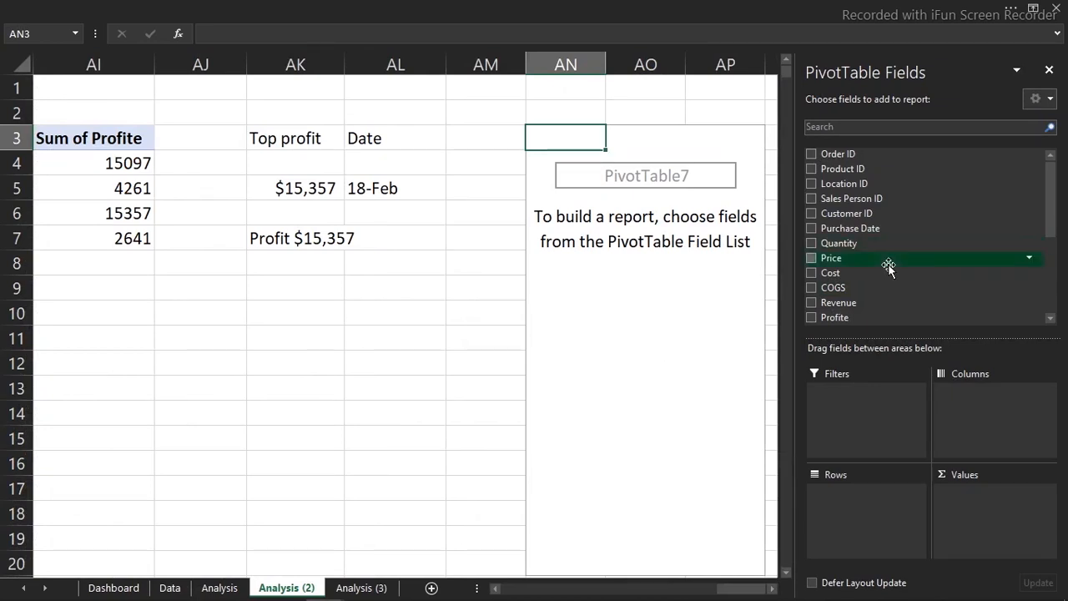
pyautogui.moveTo(1052, 192); pyautogui.dragTo(1054, 298)
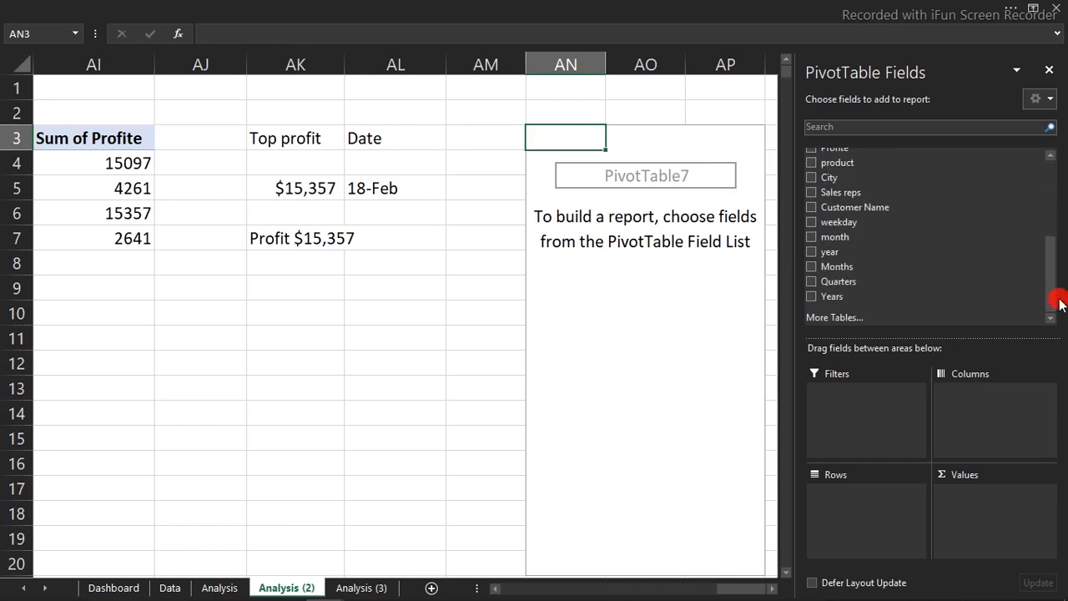
pyautogui.moveTo(835, 296); pyautogui.dragTo(869, 533)
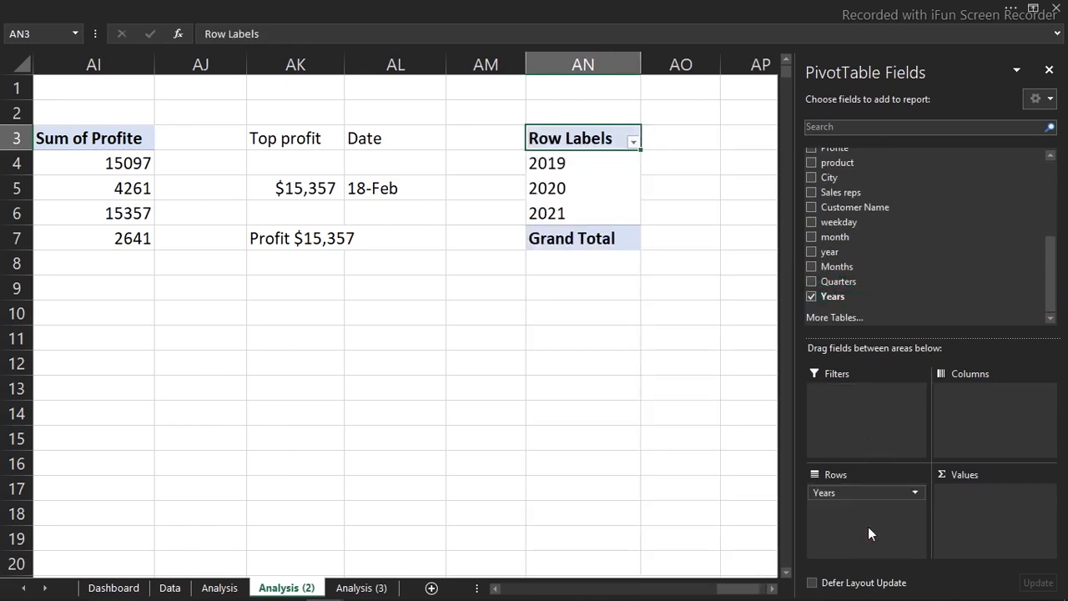
# Show the Years PivotTable in tabular form.
pyautogui.click(613, 168)
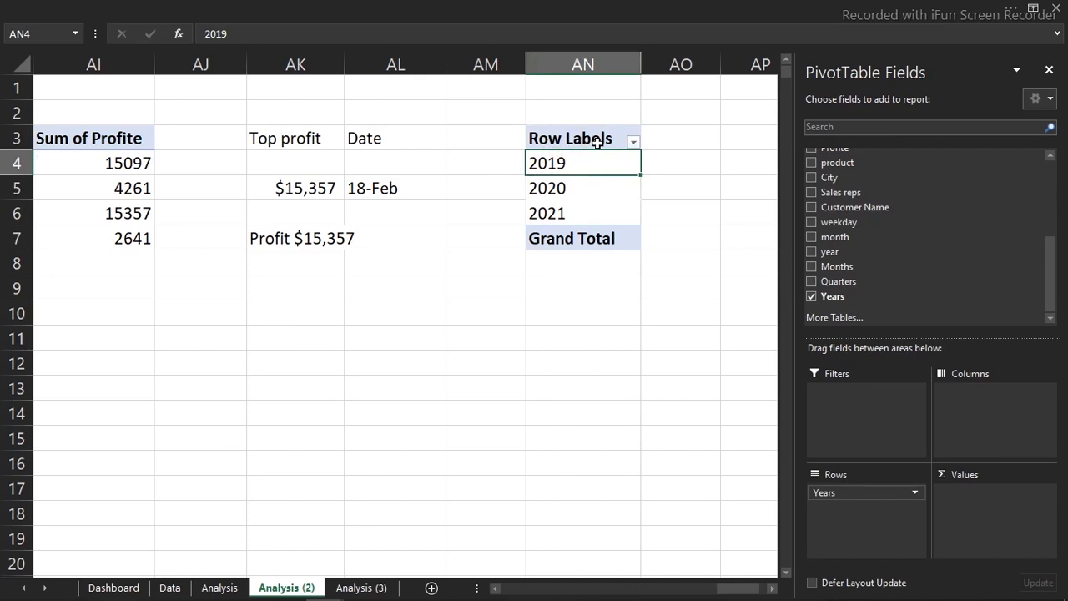
pyautogui.click(501, 7)
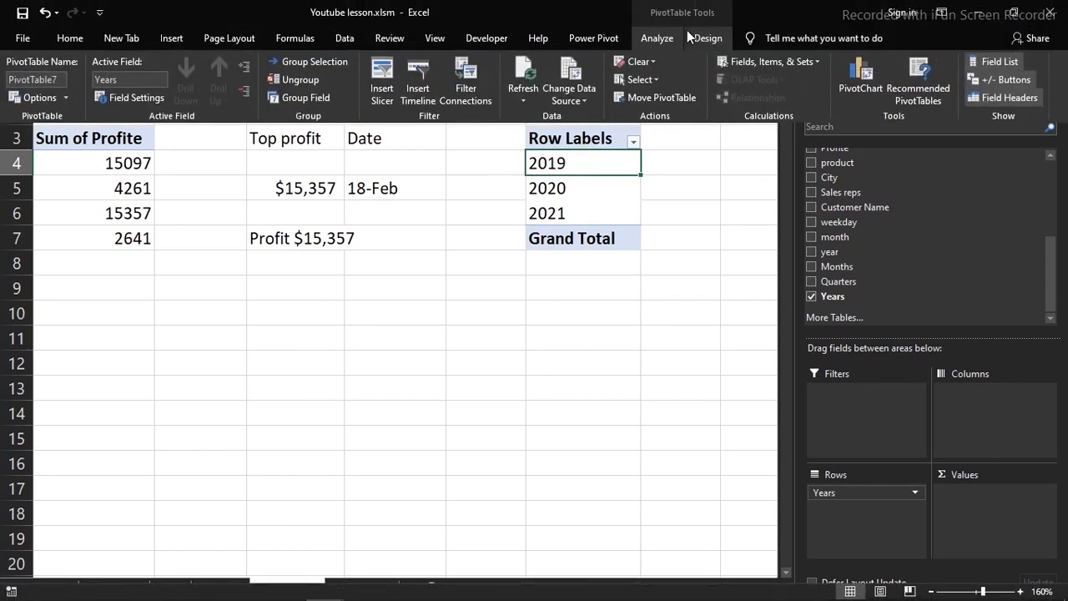
pyautogui.click(708, 38)
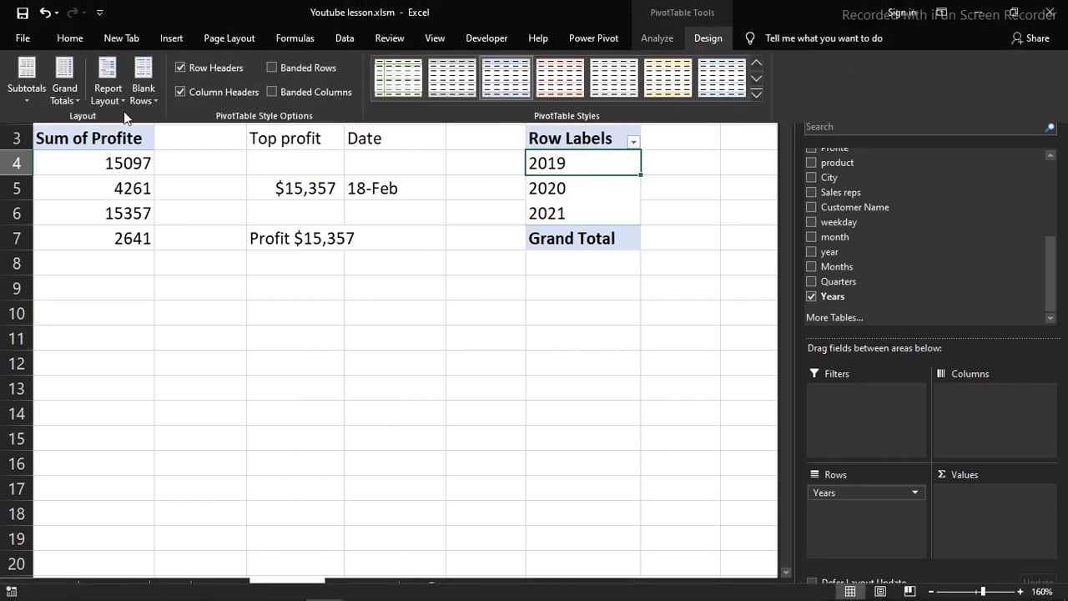
pyautogui.click(117, 100)
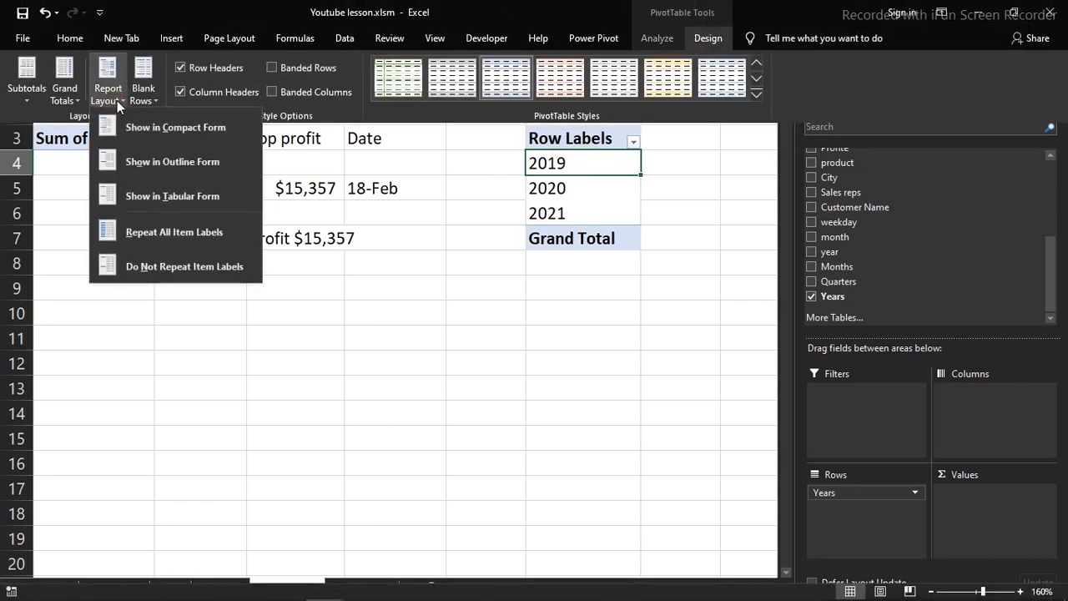
pyautogui.click(156, 195)
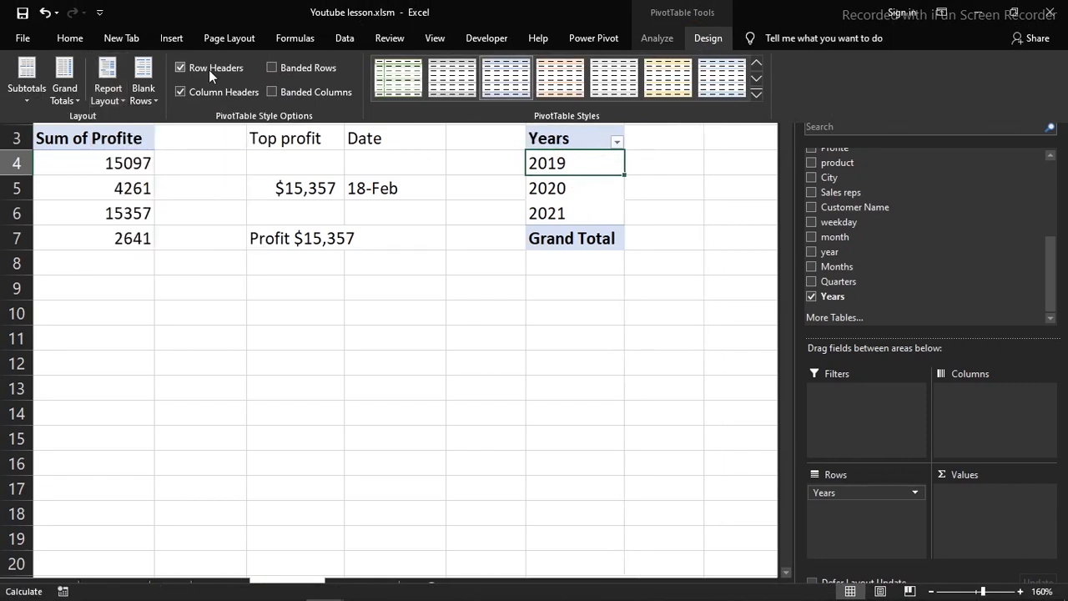
# Turn off grand totals for rows and columns in the Years PivotTable.
pyautogui.click(66, 100)
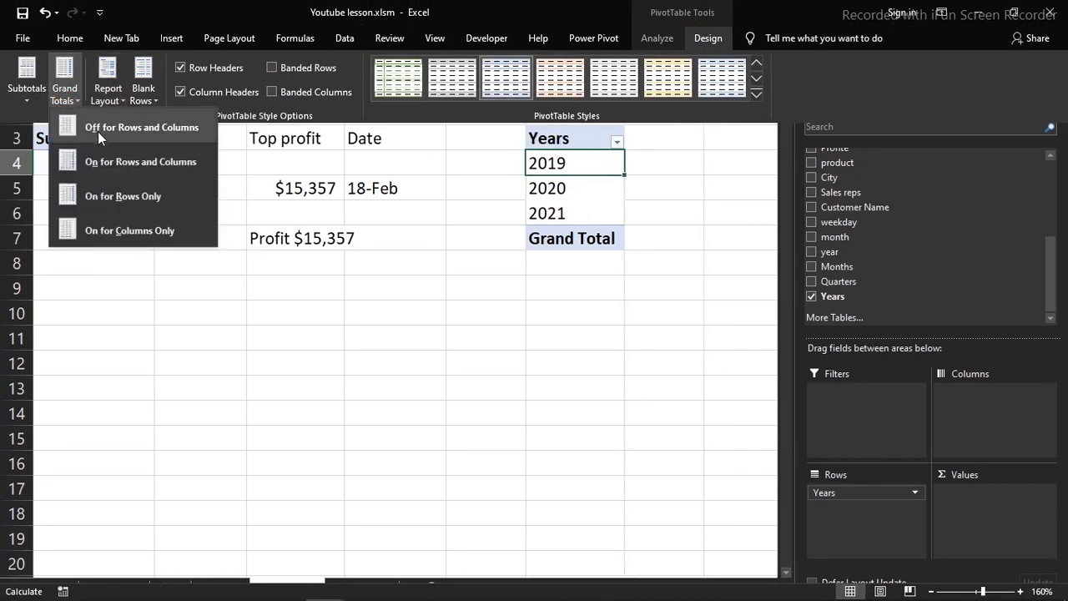
pyautogui.click(98, 133)
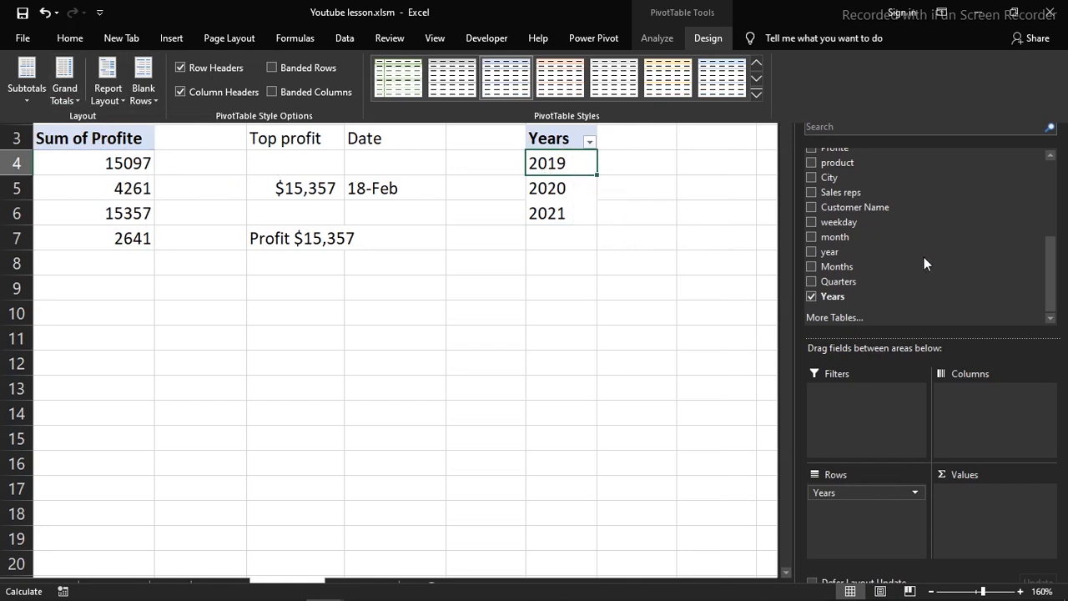
# Add COGS, Revenue, Profite, Quantity and Customer ID as value fields of the Years PivotTable.
pyautogui.moveTo(1050, 277); pyautogui.dragTo(1050, 205)
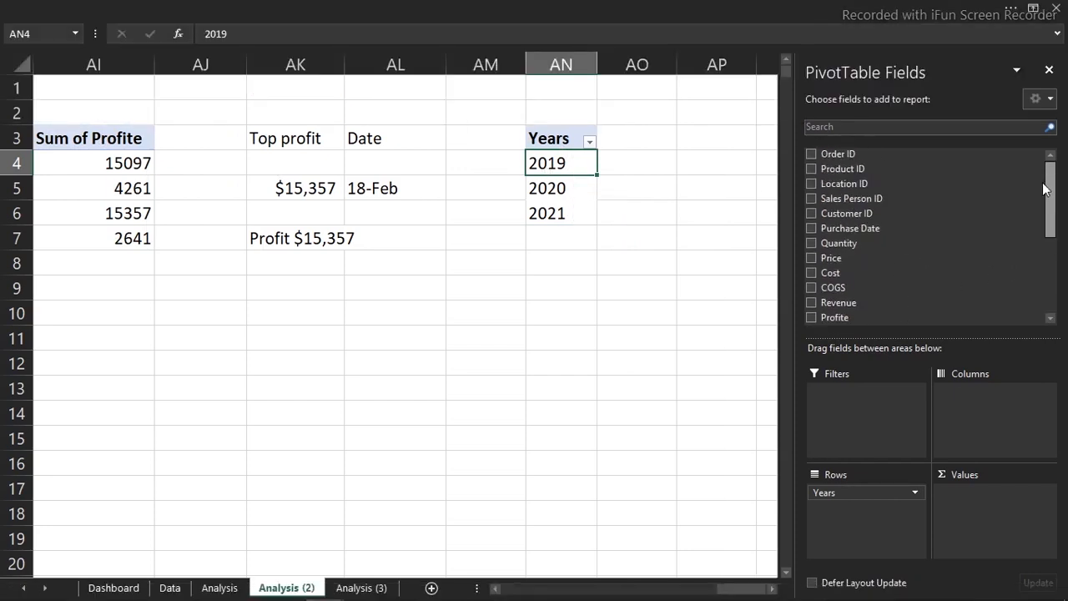
pyautogui.click(813, 288)
pyautogui.click(811, 302)
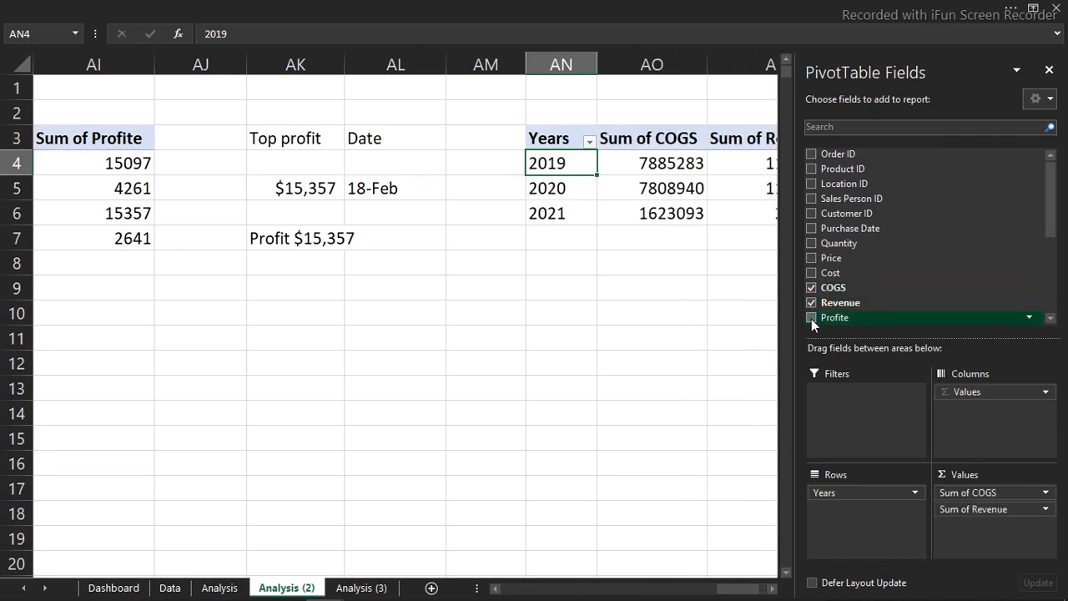
pyautogui.click(811, 318)
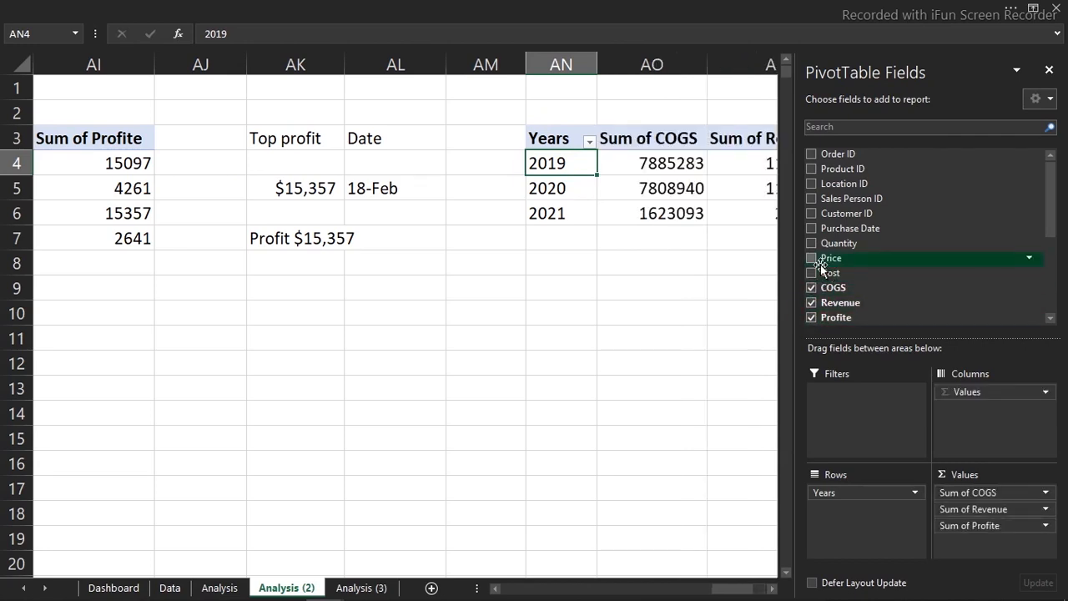
pyautogui.click(814, 243)
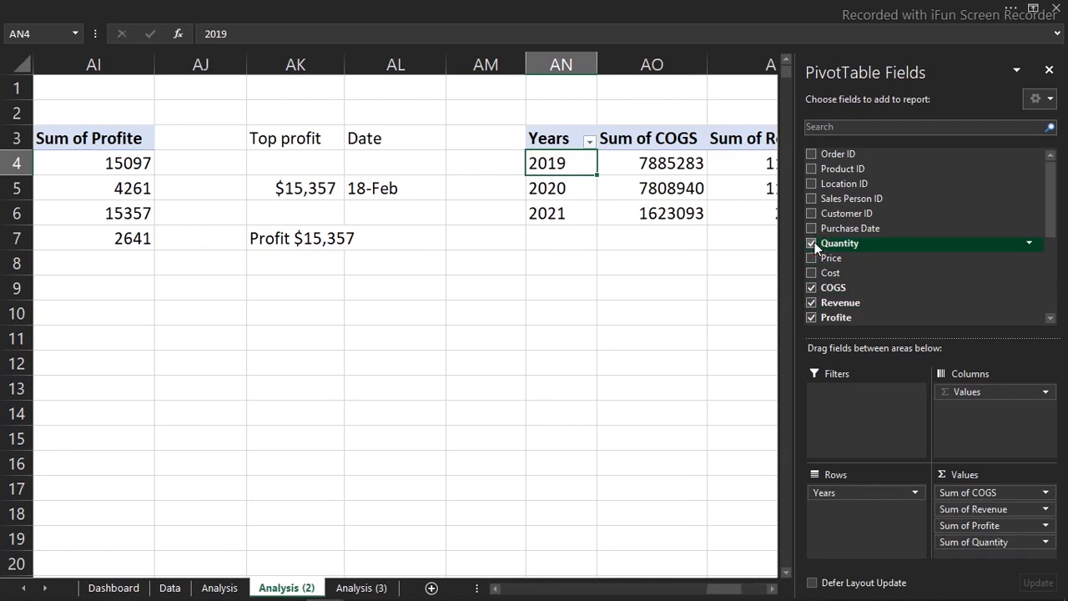
pyautogui.moveTo(1052, 216)
pyautogui.mouseDown()
pyautogui.moveTo(1055, 272)
pyautogui.moveTo(1050, 209)
pyautogui.mouseUp()
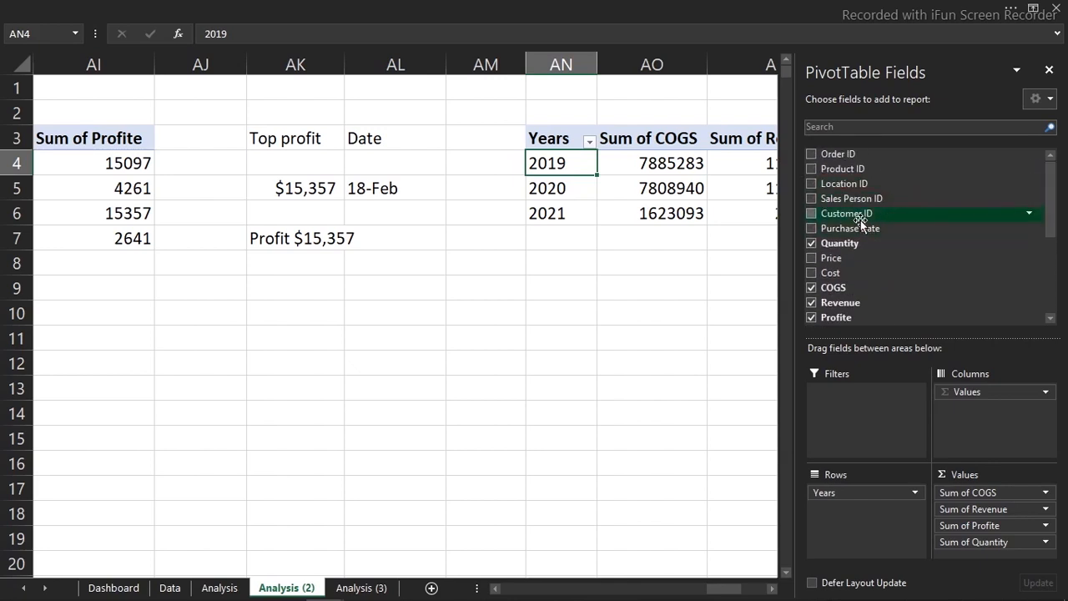
pyautogui.moveTo(858, 215); pyautogui.dragTo(983, 559)
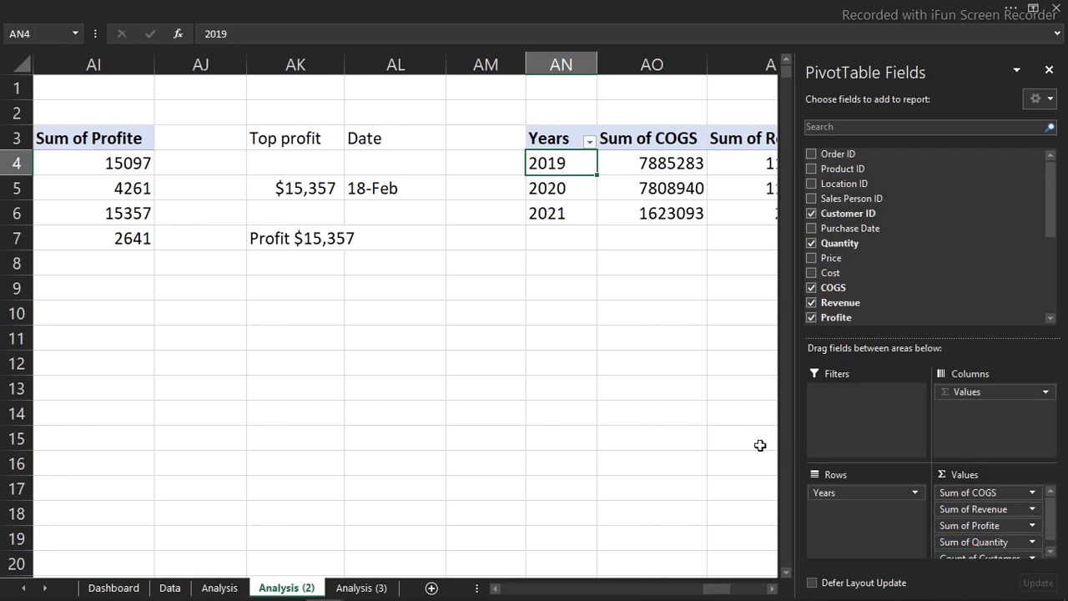
pyautogui.click(684, 395)
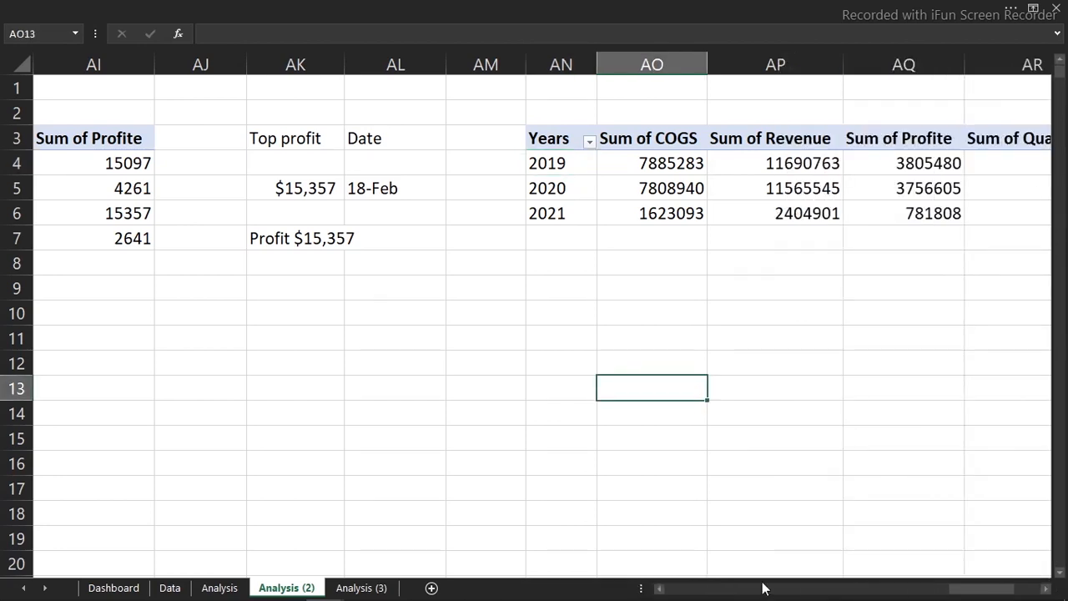
# Remove the text "sum of" from the PivotTable headers in AO3:AR3 by replacing all occurrences with nothing.
pyautogui.moveTo(764, 592); pyautogui.dragTo(898, 573)
pyautogui.click(1027, 586)
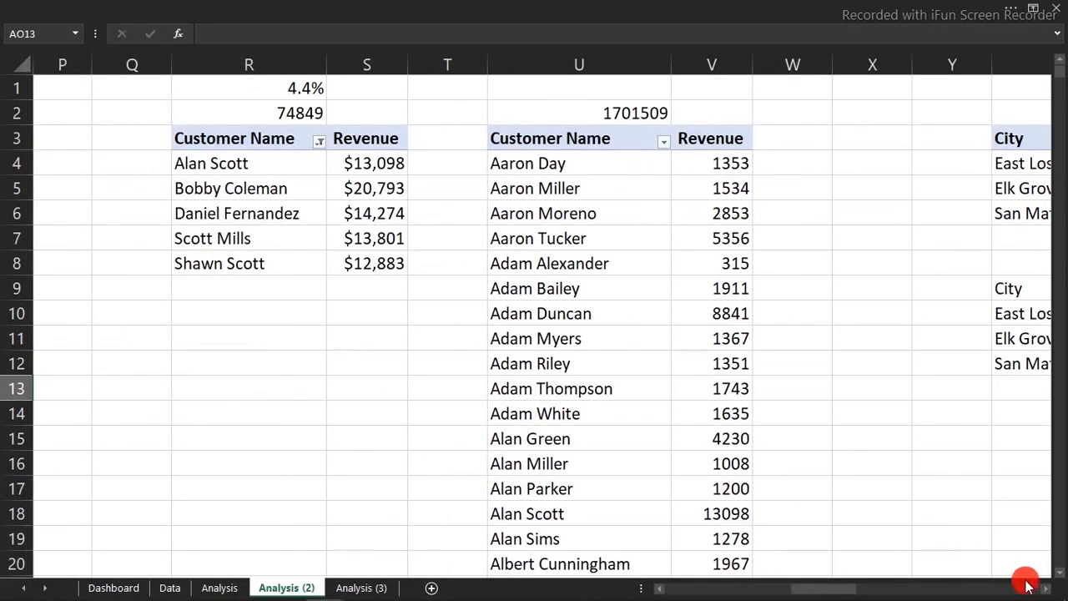
pyautogui.click(1048, 591)
pyautogui.moveTo(1048, 591); pyautogui.dragTo(1001, 593)
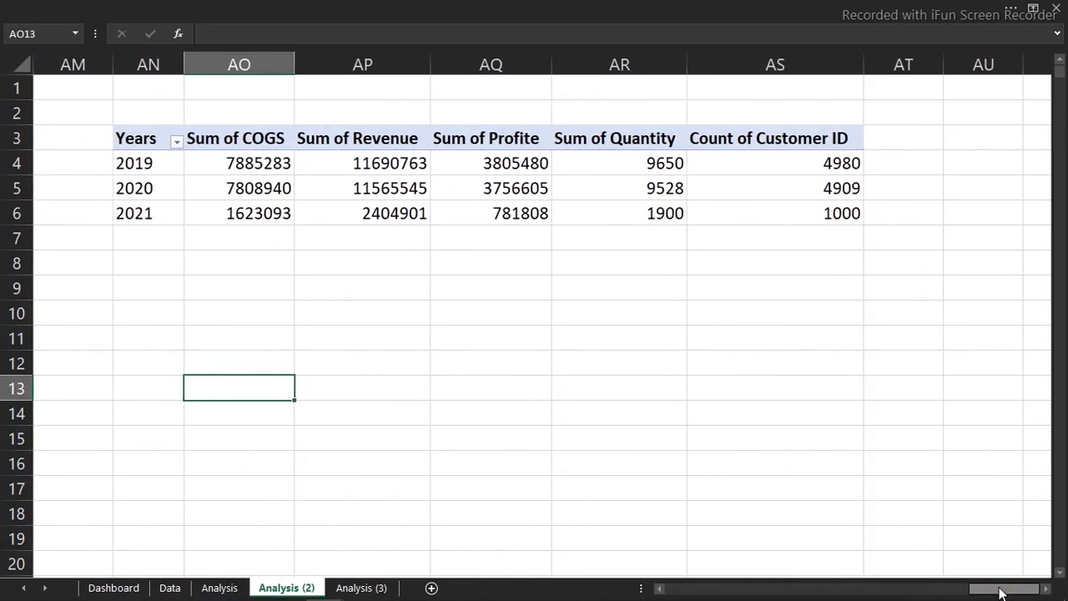
pyautogui.moveTo(244, 142); pyautogui.dragTo(641, 143)
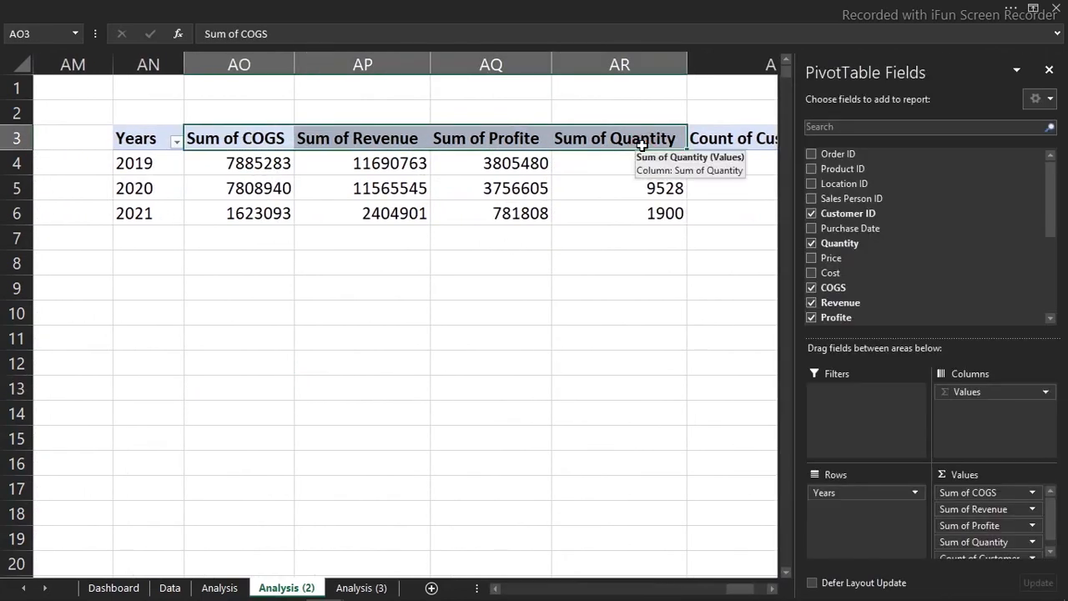
pyautogui.hotkey('ctrl', 'h')
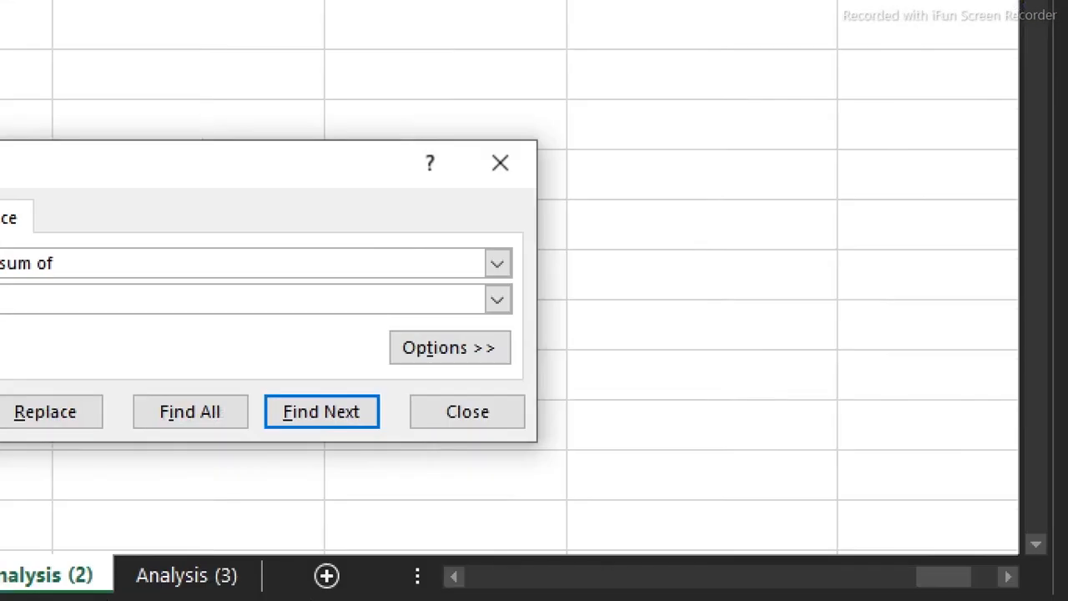
pyautogui.click(135, 413)
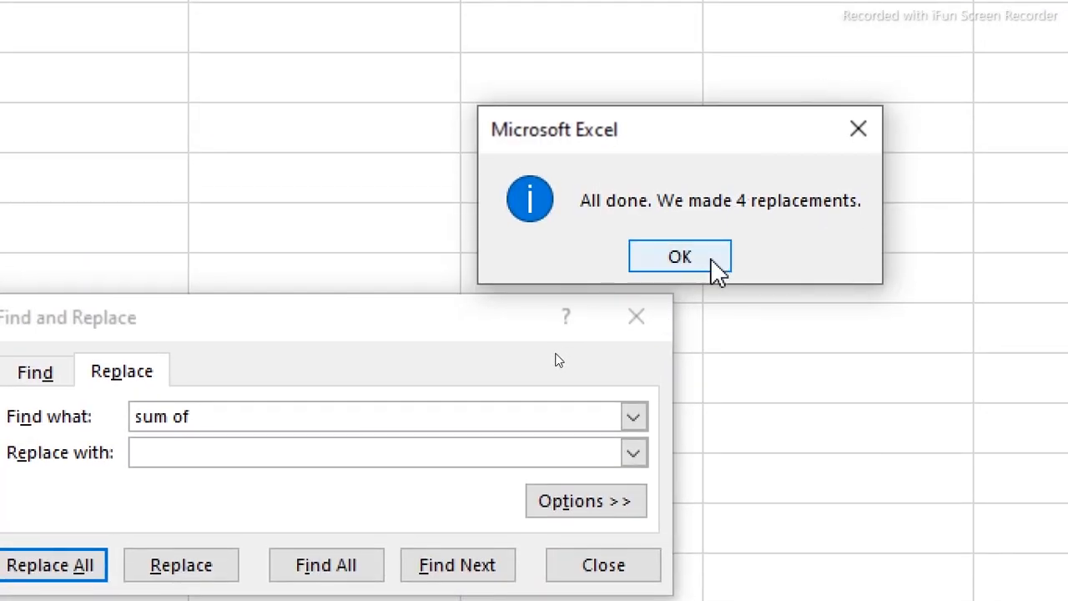
pyautogui.click(792, 111)
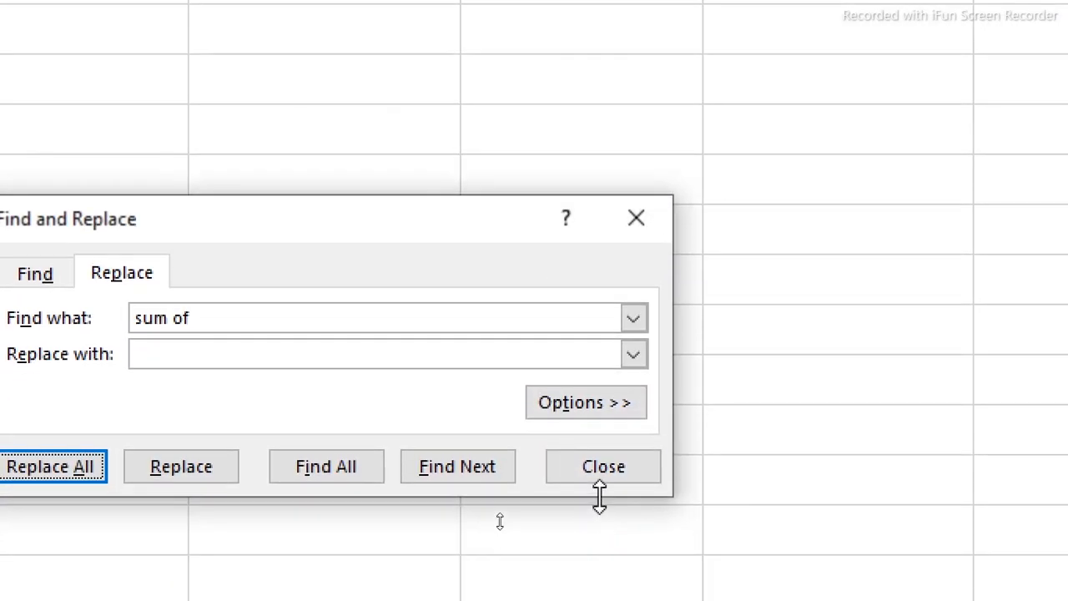
pyautogui.click(600, 573)
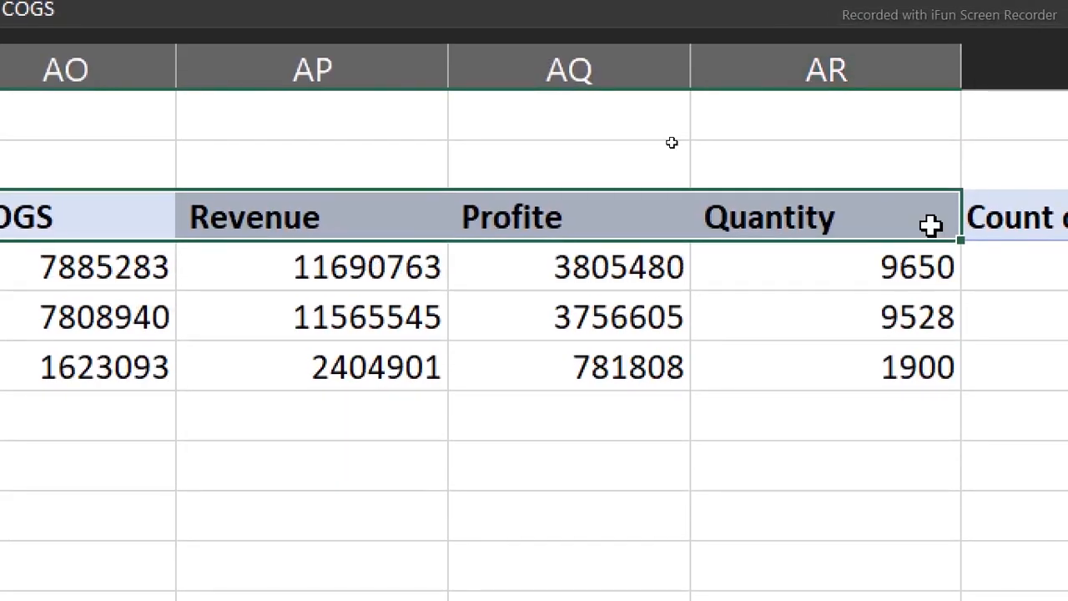
# Rename the Count of Customer ID value field in the Years PivotTable as Transaction.
pyautogui.doubleClick(1061, 224)
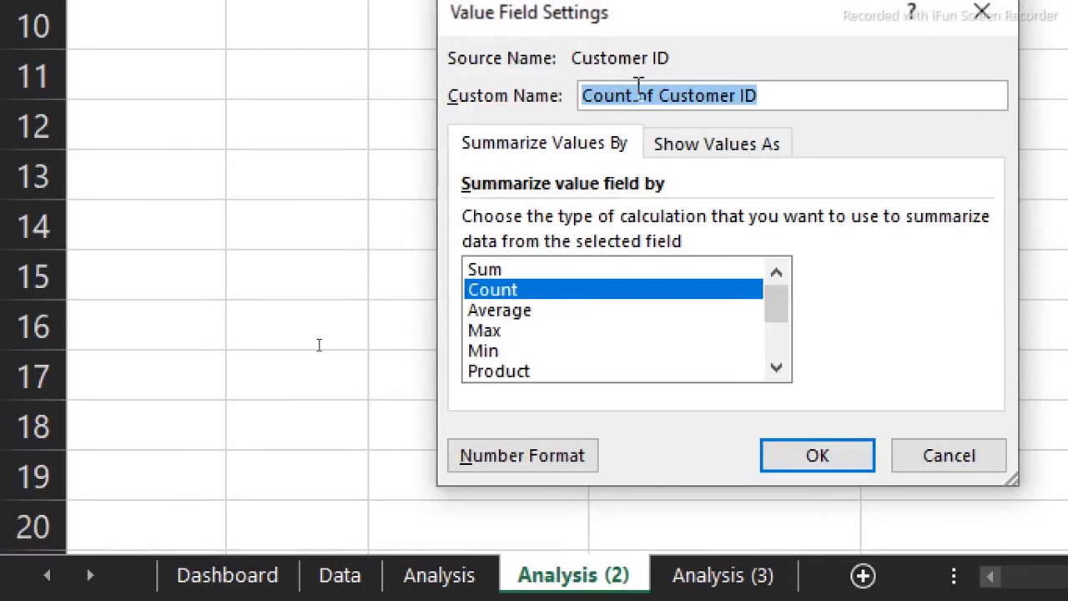
pyautogui.write('Tras')
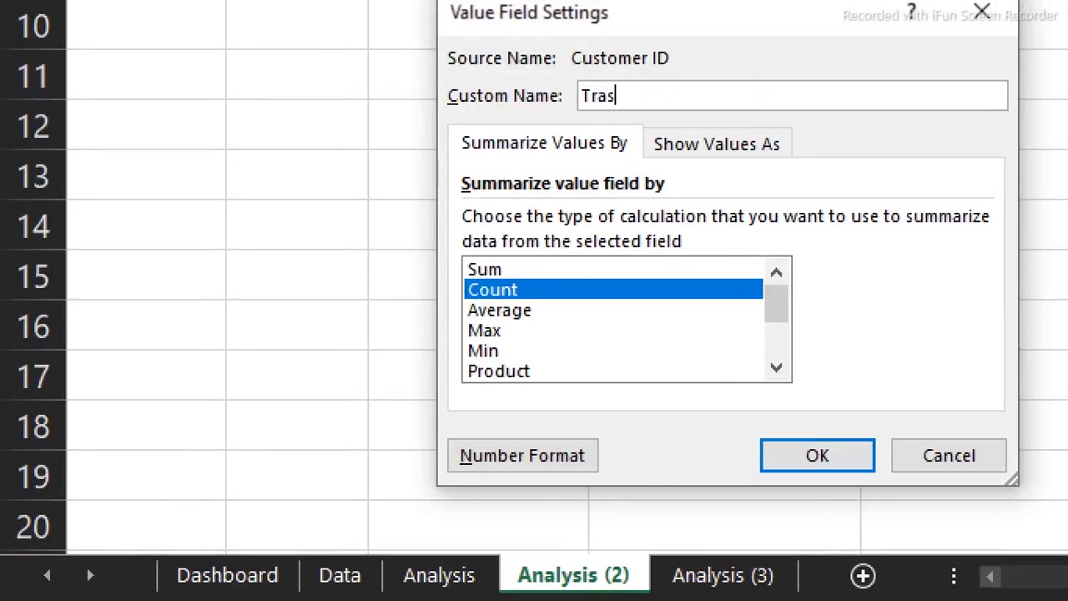
pyautogui.press('BackSpace')
pyautogui.write('nsaction')
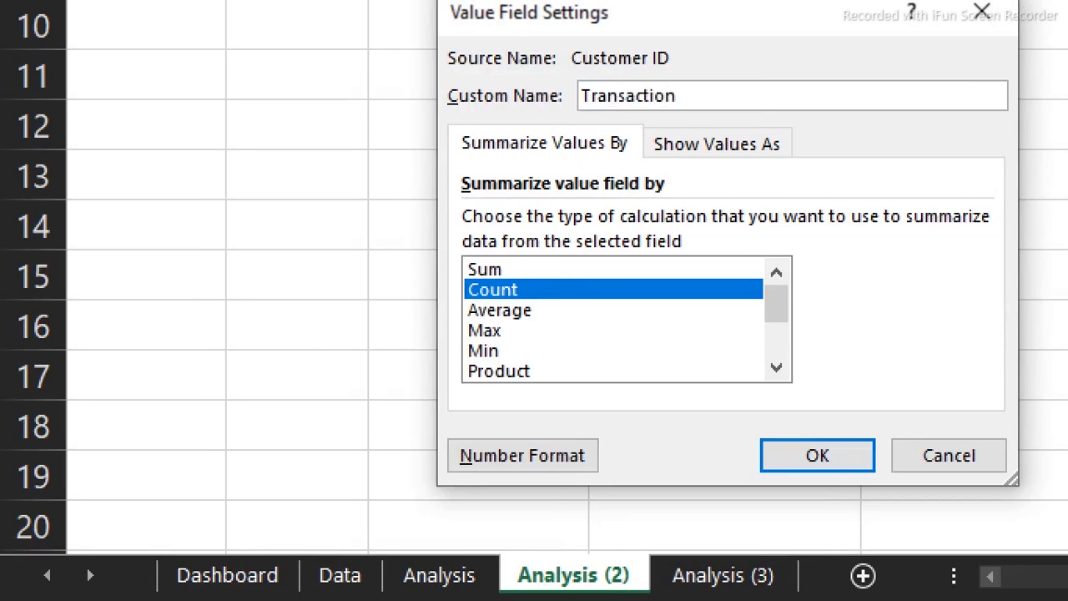
pyautogui.press('Return')
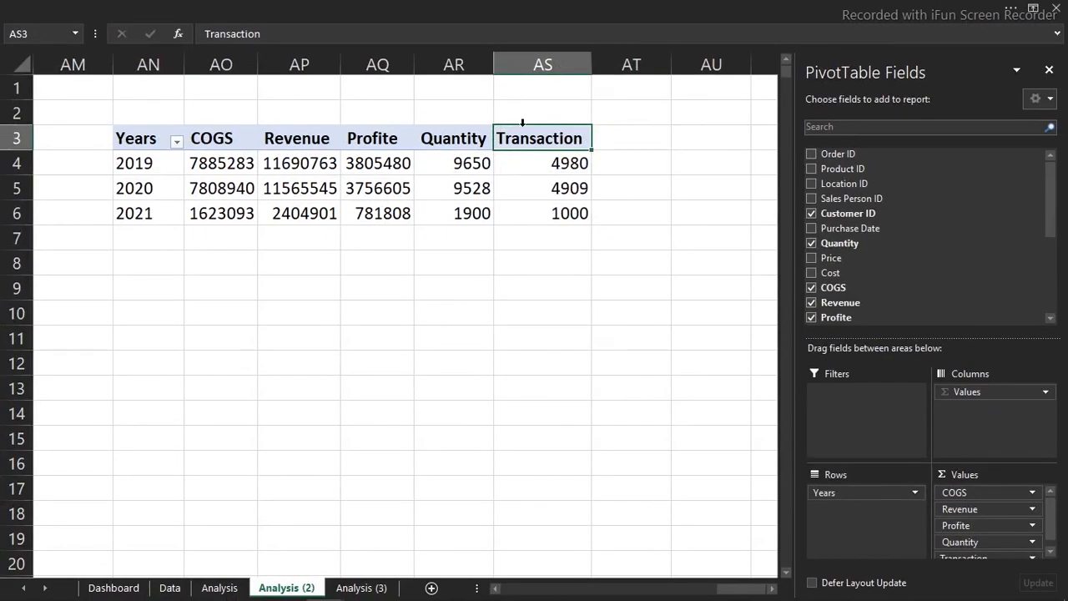
pyautogui.moveTo(503, 65); pyautogui.dragTo(126, 81)
pyautogui.click(542, 288)
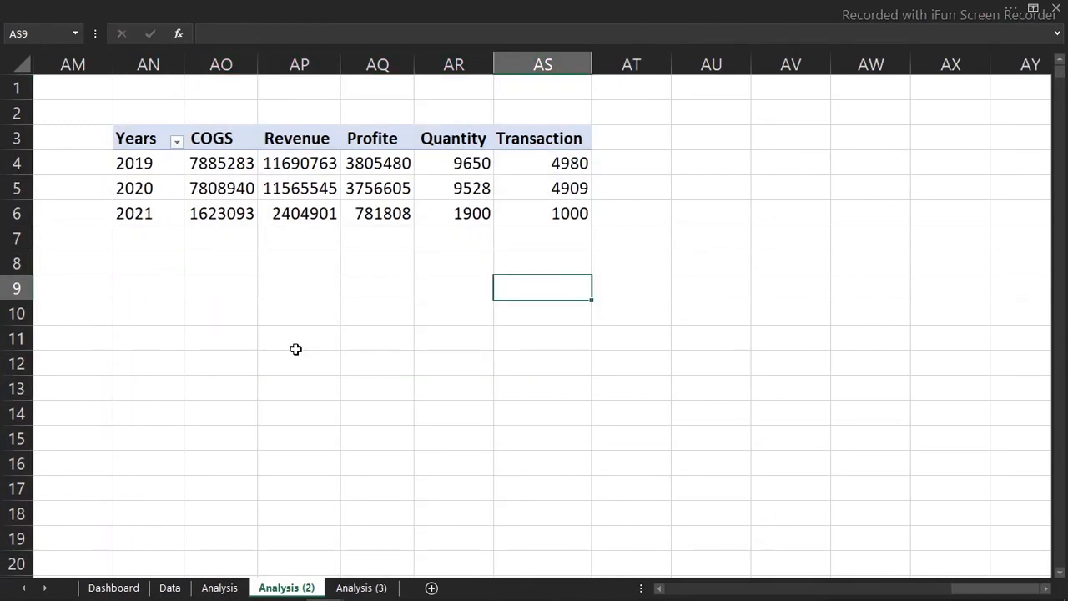
# Format the COGS, Revenue and Profite values for all three years as dollar currency with no decimal places.
pyautogui.moveTo(217, 173); pyautogui.dragTo(358, 213)
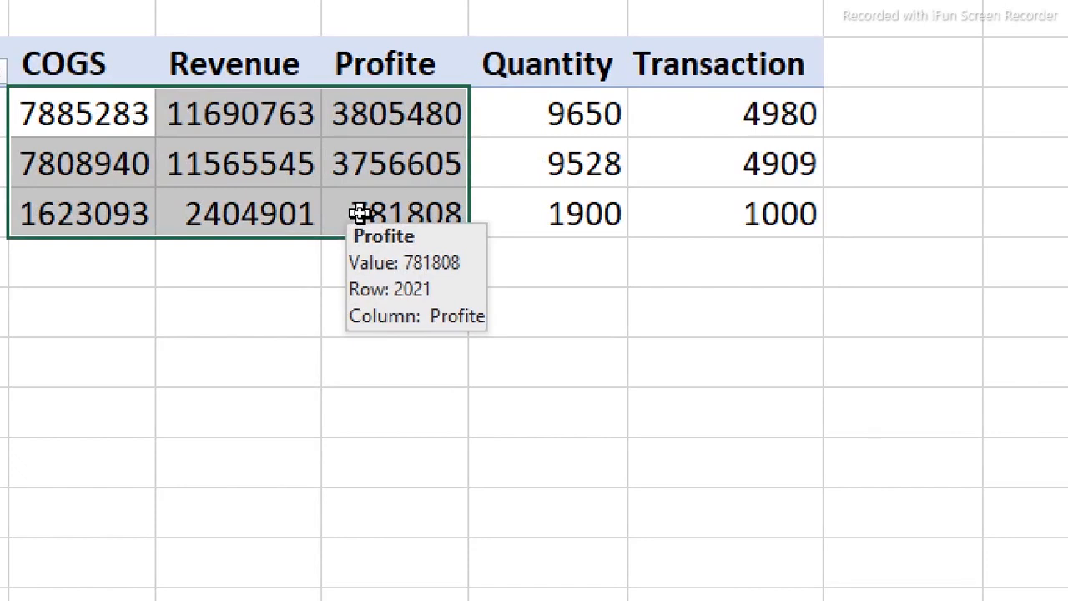
pyautogui.hotkey('ctrl', 'shift', '4')
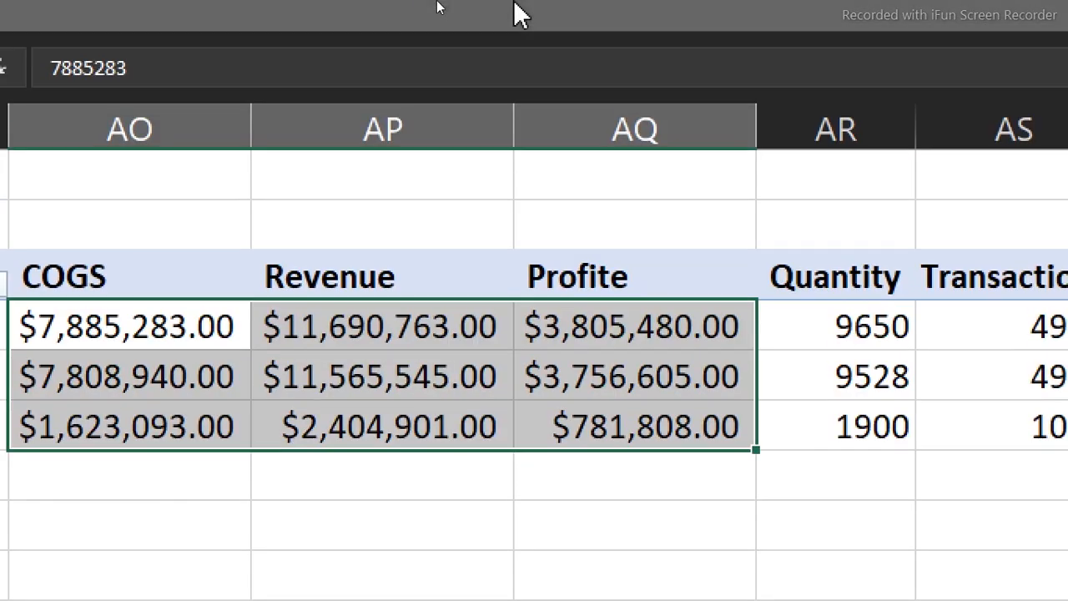
pyautogui.click(515, 5)
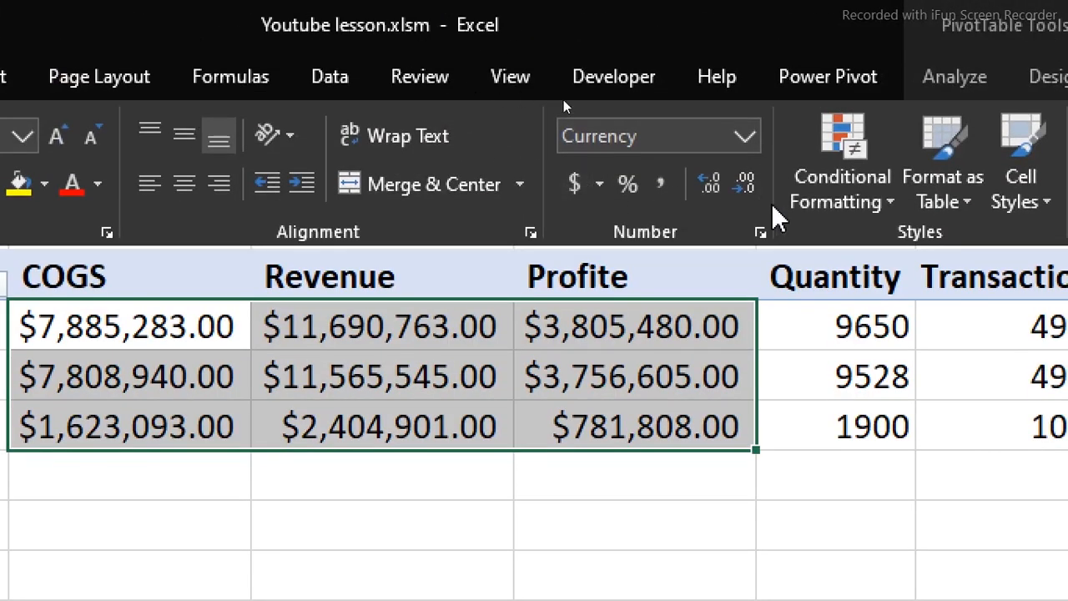
pyautogui.click(744, 186)
pyautogui.click(744, 186)
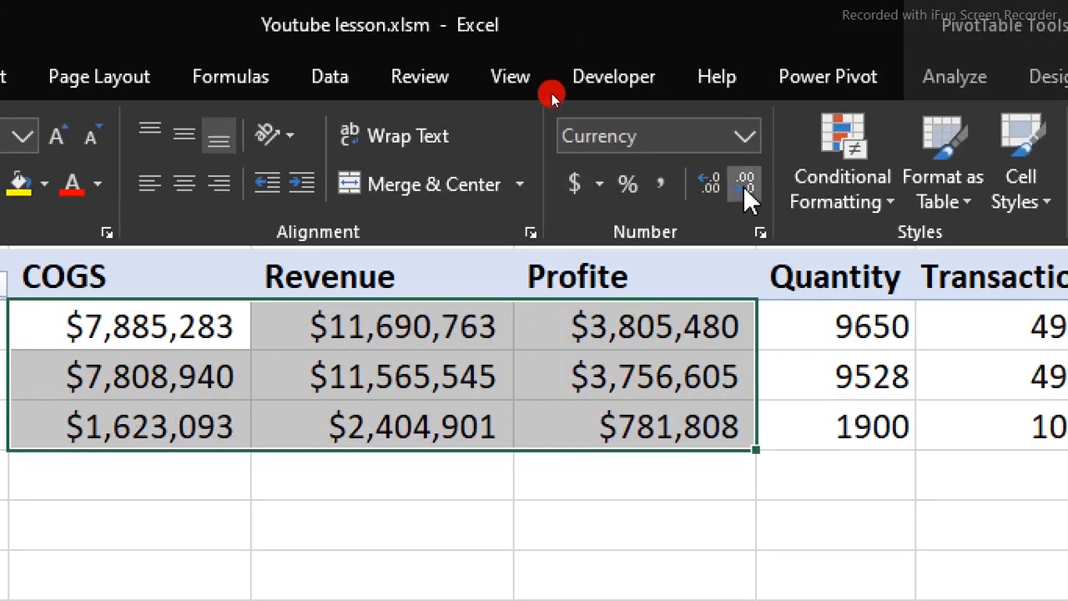
pyautogui.click(708, 401)
# Format the Quantity and Transaction values as Number with 0 decimal places and a 1000 separator.
pyautogui.moveTo(895, 333); pyautogui.dragTo(889, 433)
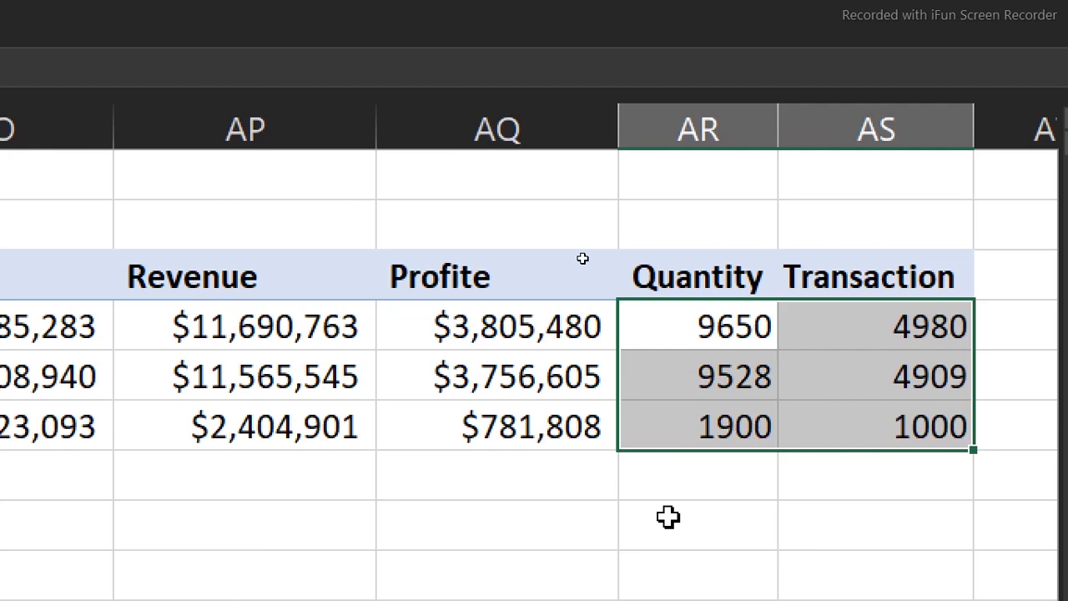
pyautogui.hotkey('ctrl', '1')
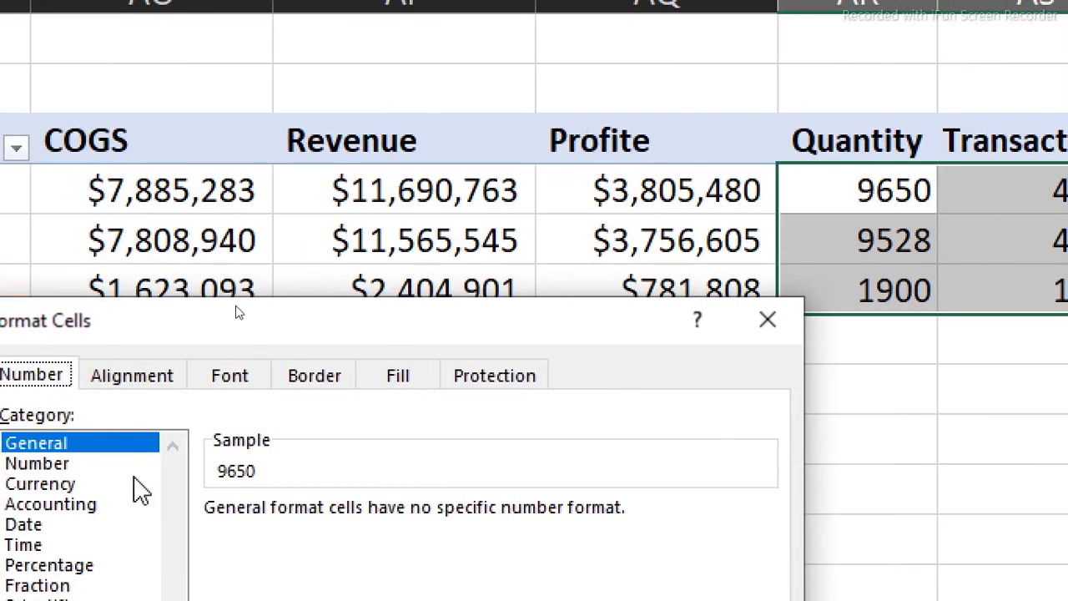
pyautogui.click(136, 466)
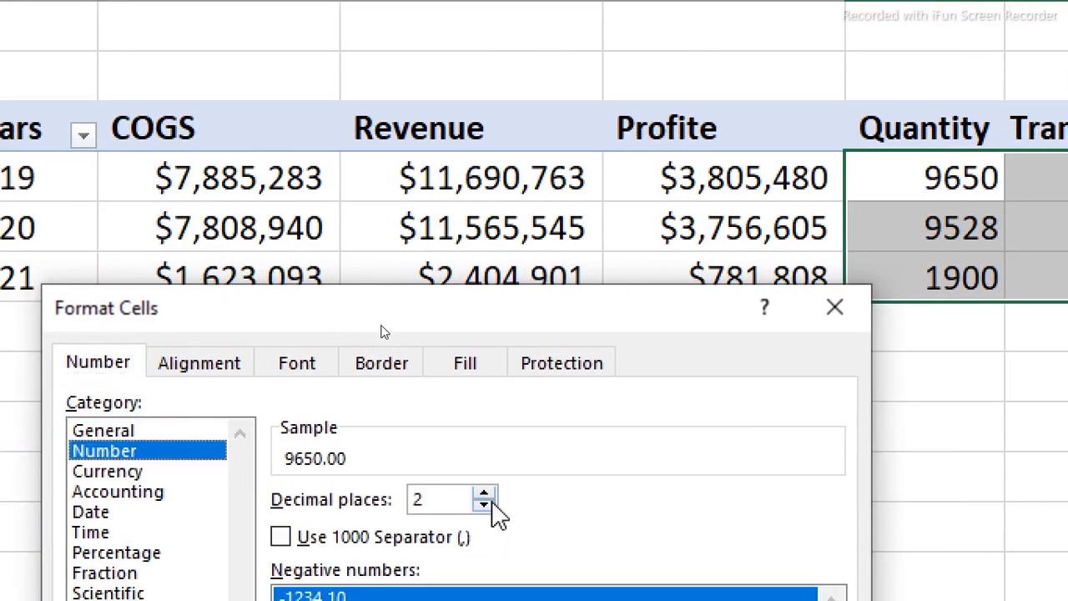
pyautogui.doubleClick(486, 505)
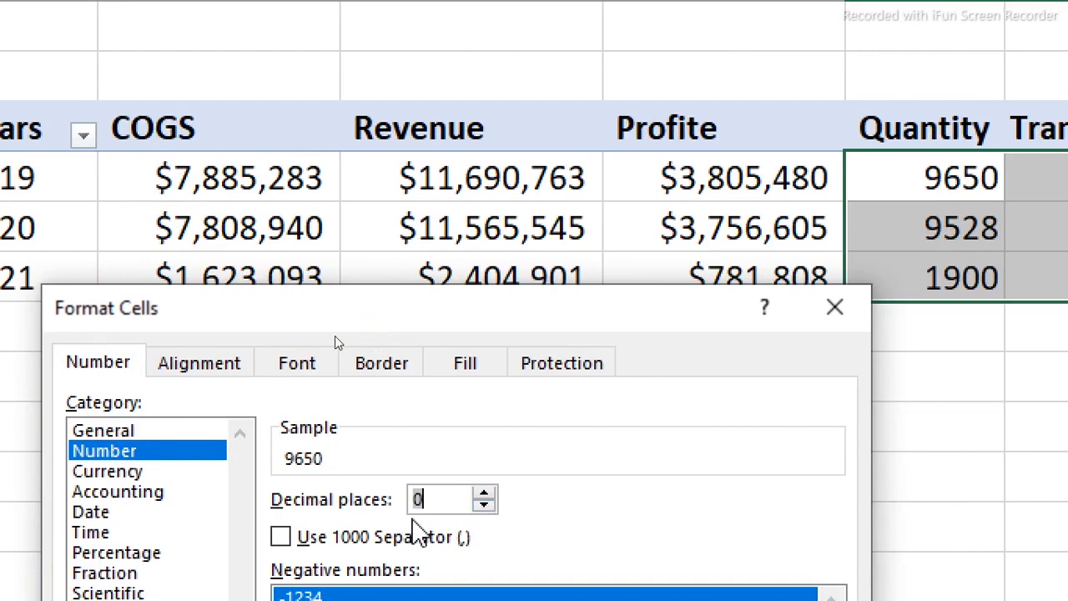
pyautogui.click(360, 534)
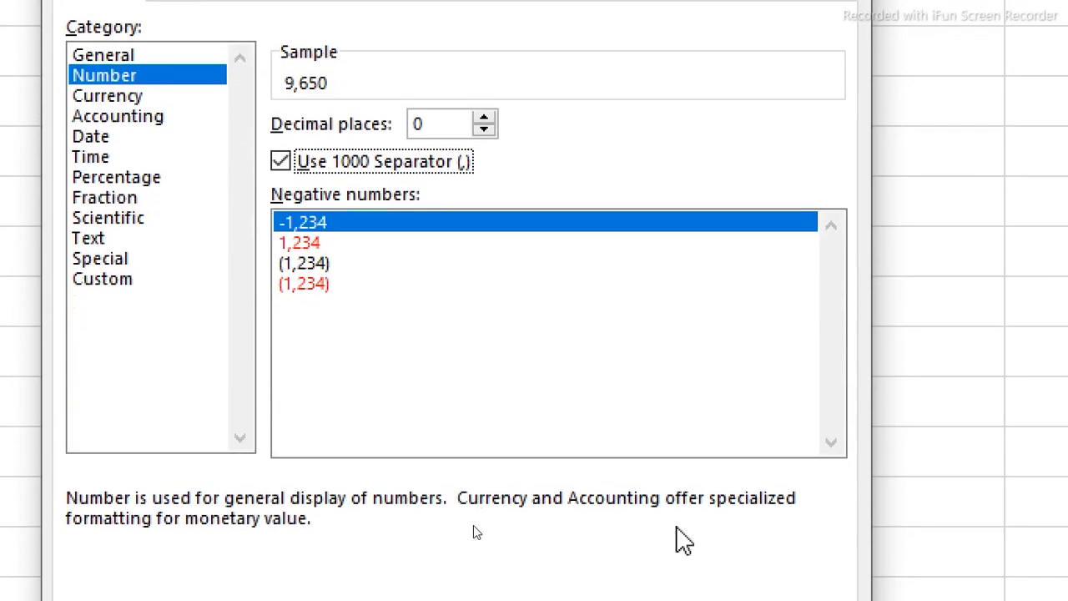
pyautogui.click(668, 564)
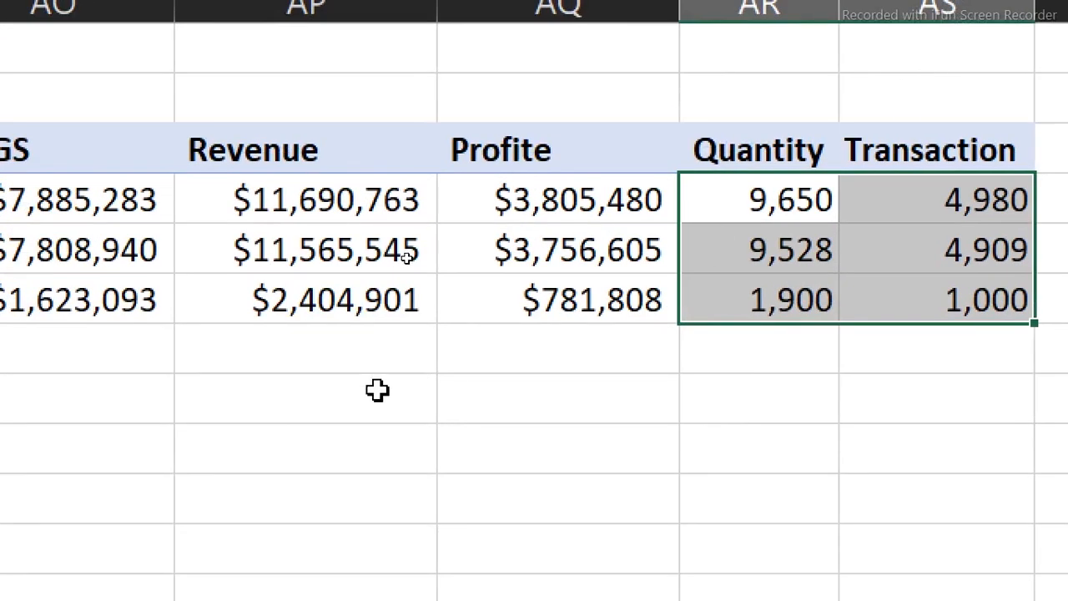
pyautogui.click(465, 414)
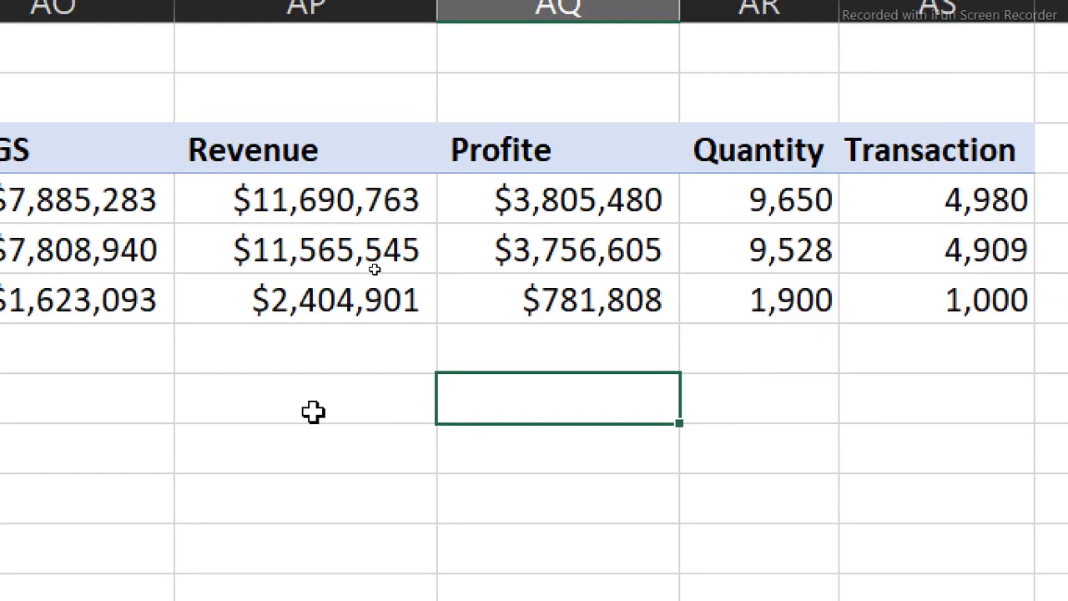
# Transpose the PivotTable headers AO3:AS3 into the vertical range AP9:AP13 with a TRANSPOSE array formula.
pyautogui.click(333, 449)
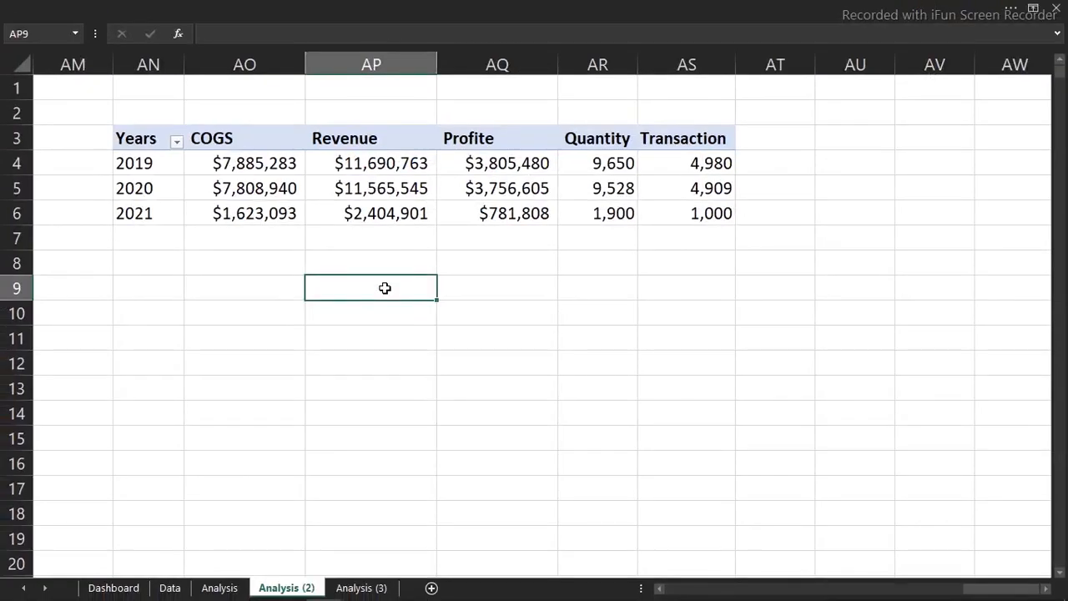
pyautogui.press('Down')
pyautogui.press('Down')
pyautogui.press('Down')
pyautogui.press('Down')
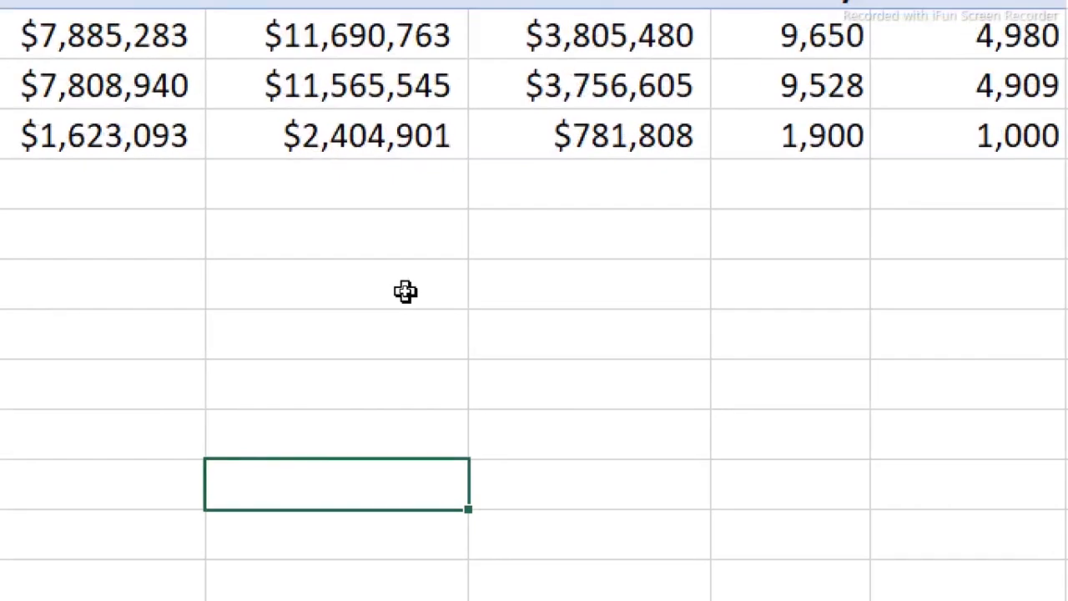
pyautogui.click(359, 291)
pyautogui.moveTo(359, 290); pyautogui.dragTo(366, 478)
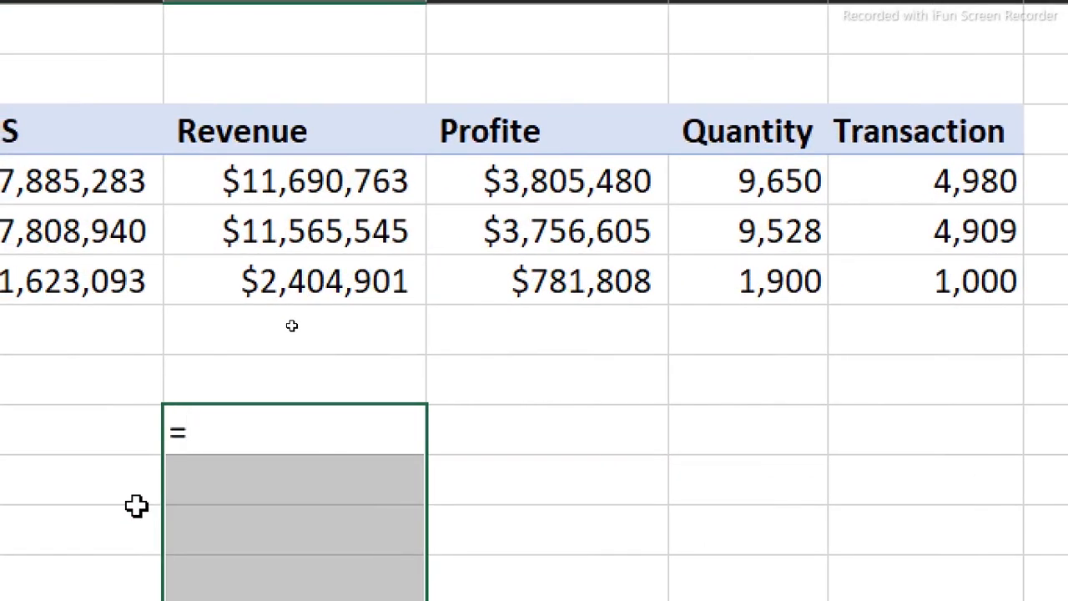
pyautogui.write('tra')
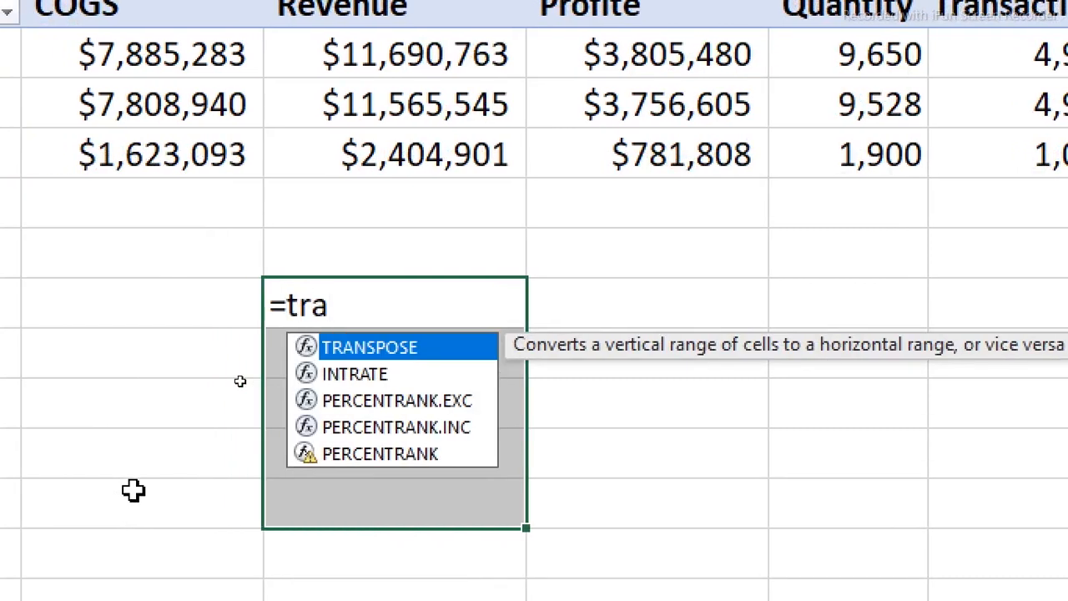
pyautogui.press('Tab')
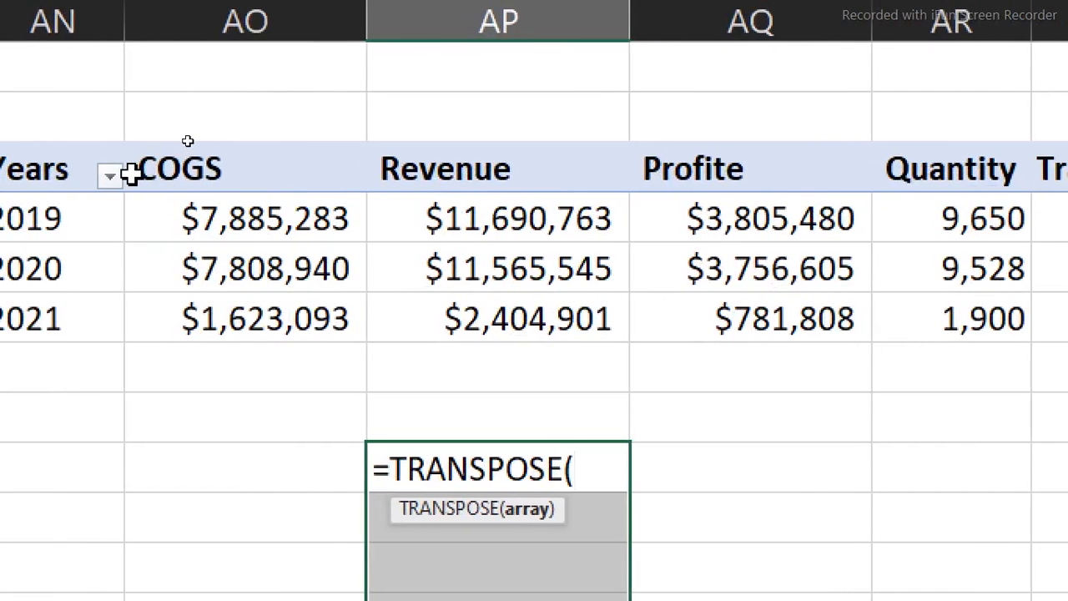
pyautogui.moveTo(167, 167); pyautogui.dragTo(489, 162)
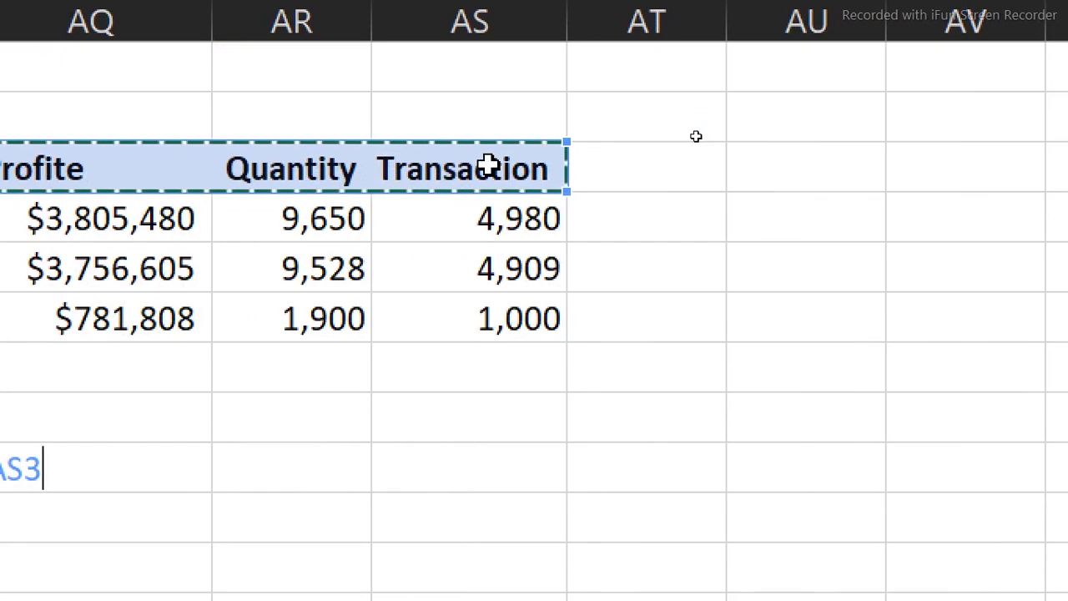
pyautogui.write(')')
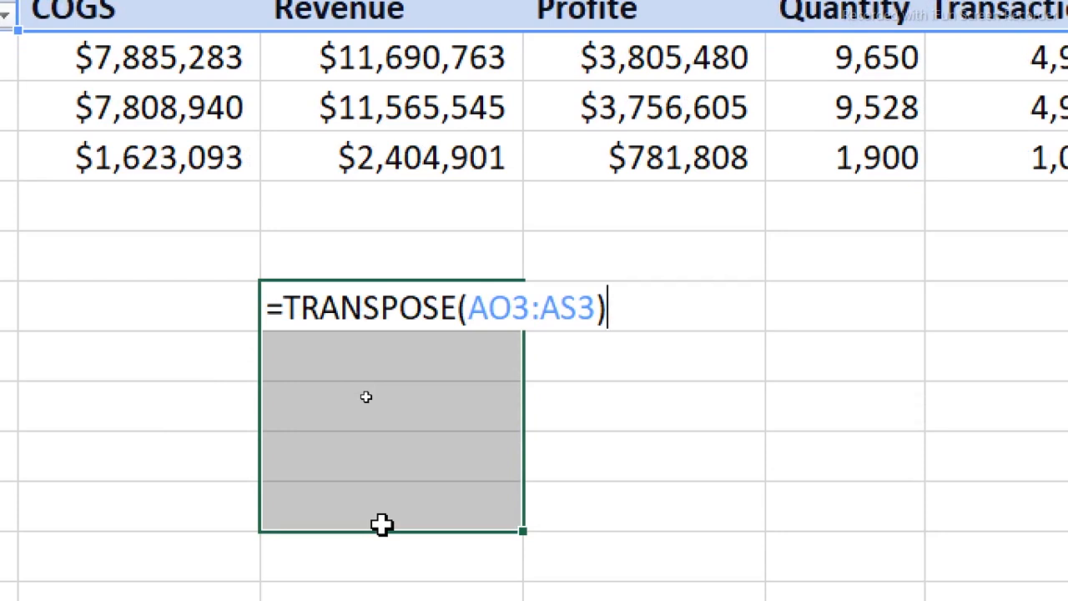
pyautogui.hotkey('ctrl', 'shift', 'Return')
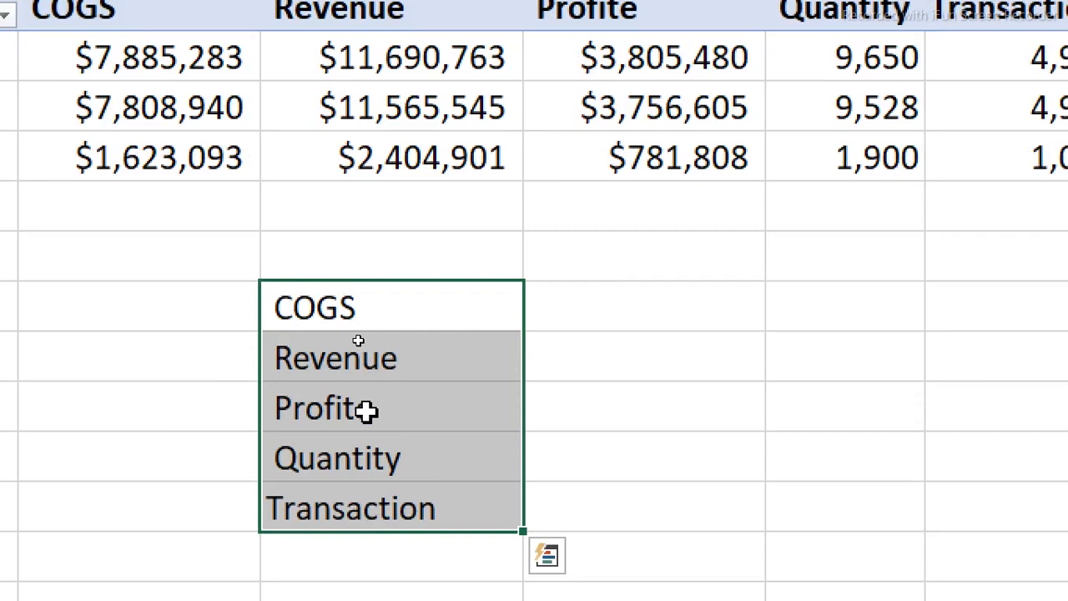
# Try to edit and delete the single Profite cell within the transposed header array.
pyautogui.doubleClick(368, 409)
pyautogui.click(617, 114)
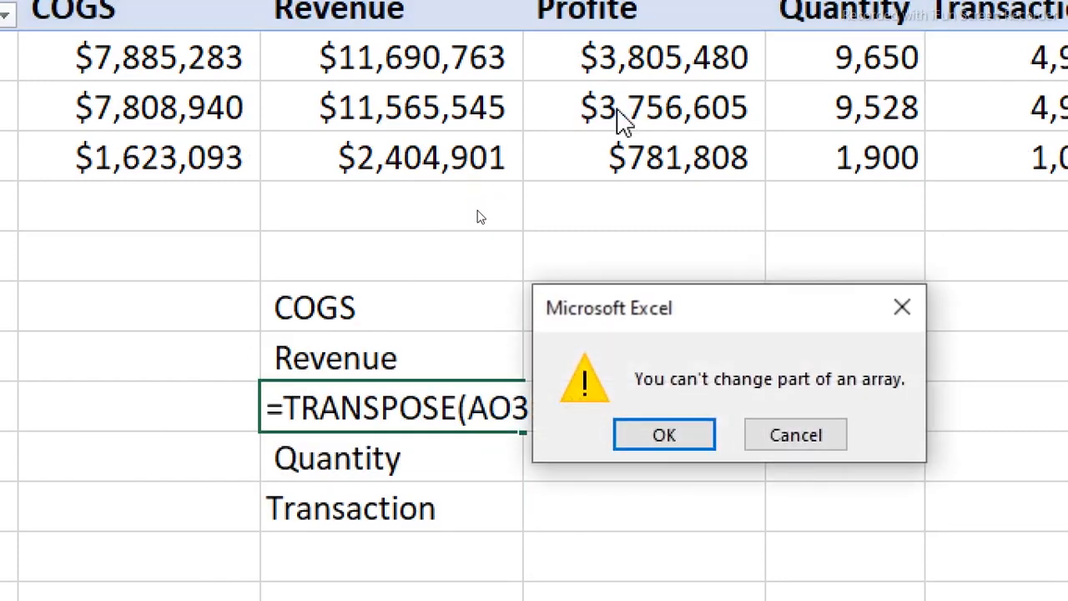
pyautogui.click(814, 434)
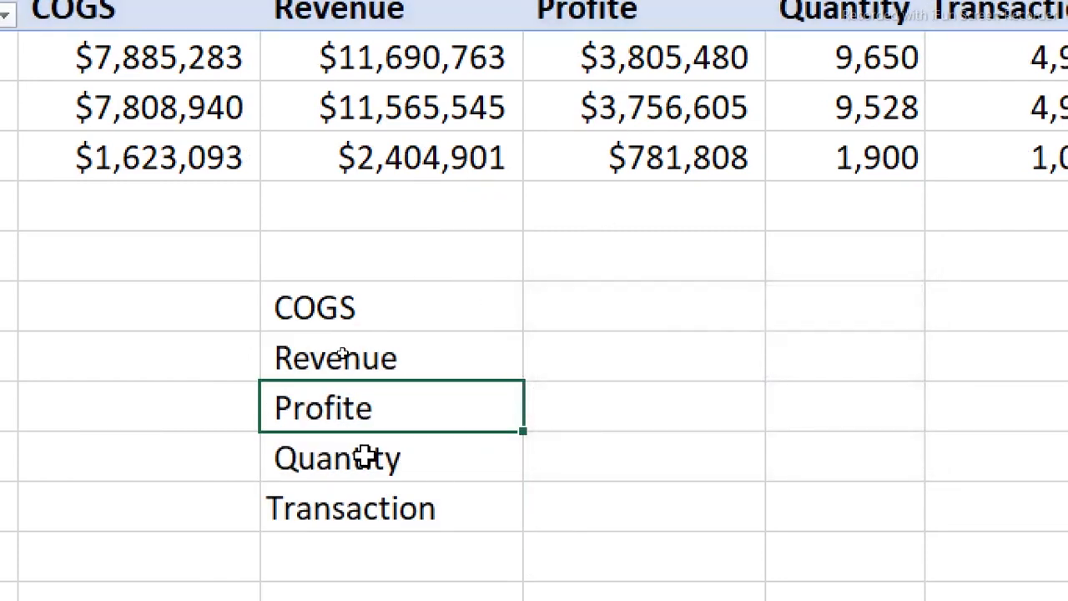
pyautogui.press('Delete')
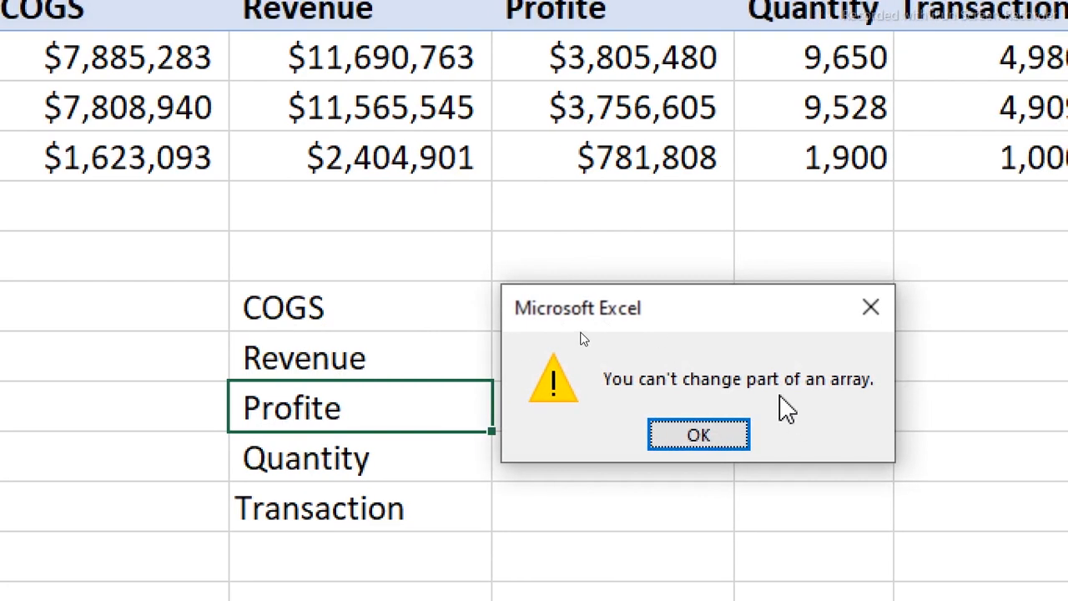
pyautogui.click(709, 442)
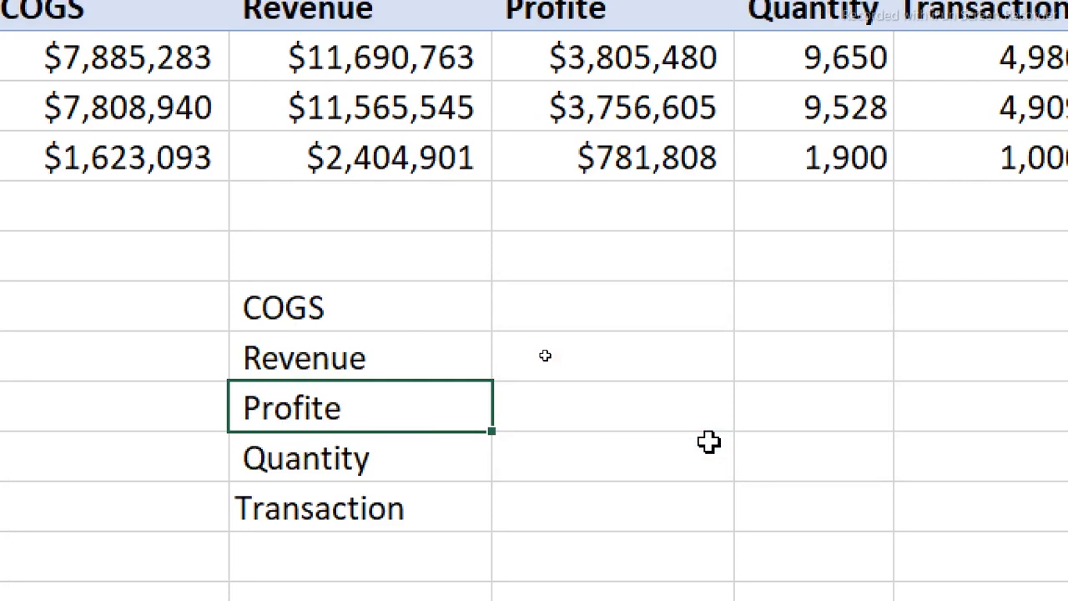
pyautogui.moveTo(338, 300); pyautogui.dragTo(363, 510)
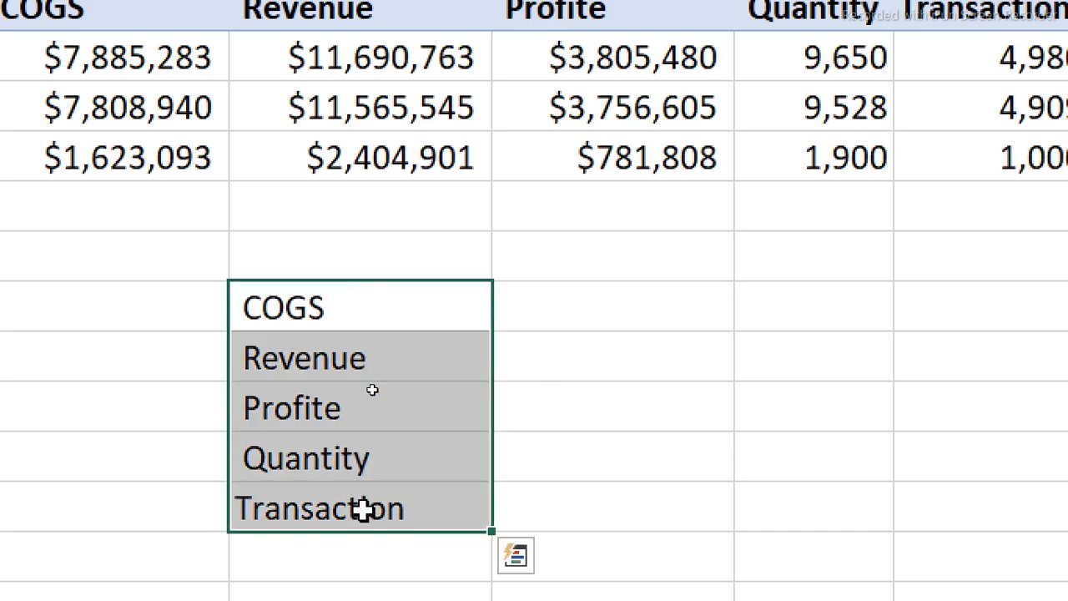
pyautogui.click(660, 294)
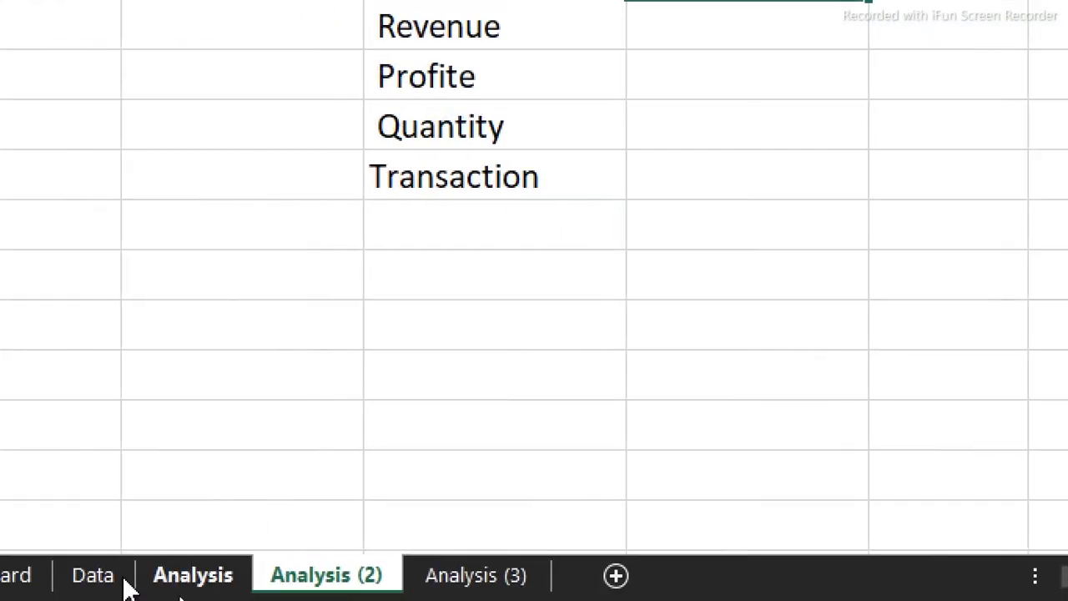
# Set the dashboard combo box above the daily chart to 5 drop-down lines in its control format settings.
pyautogui.click(190, 576)
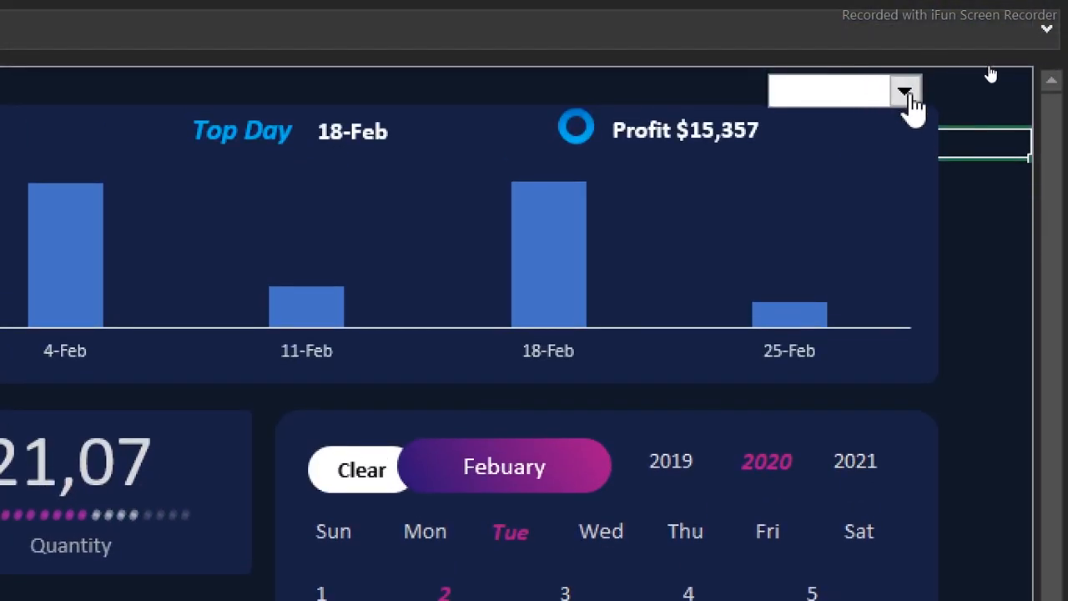
pyautogui.click(908, 94)
pyautogui.click(908, 95)
pyautogui.rightClick(911, 98)
pyautogui.click(810, 358)
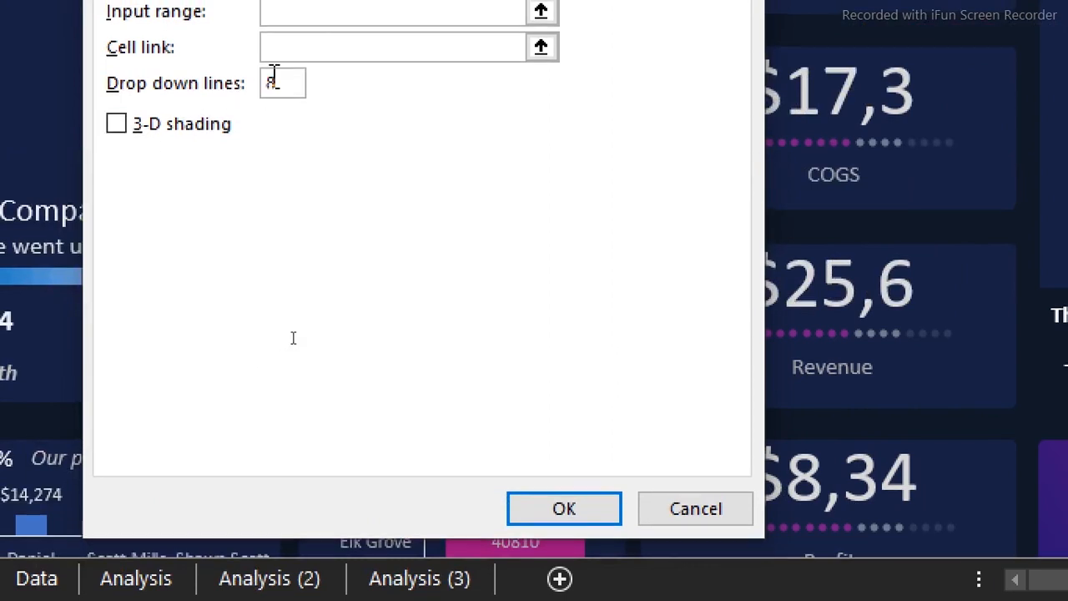
pyautogui.moveTo(288, 86); pyautogui.dragTo(228, 82)
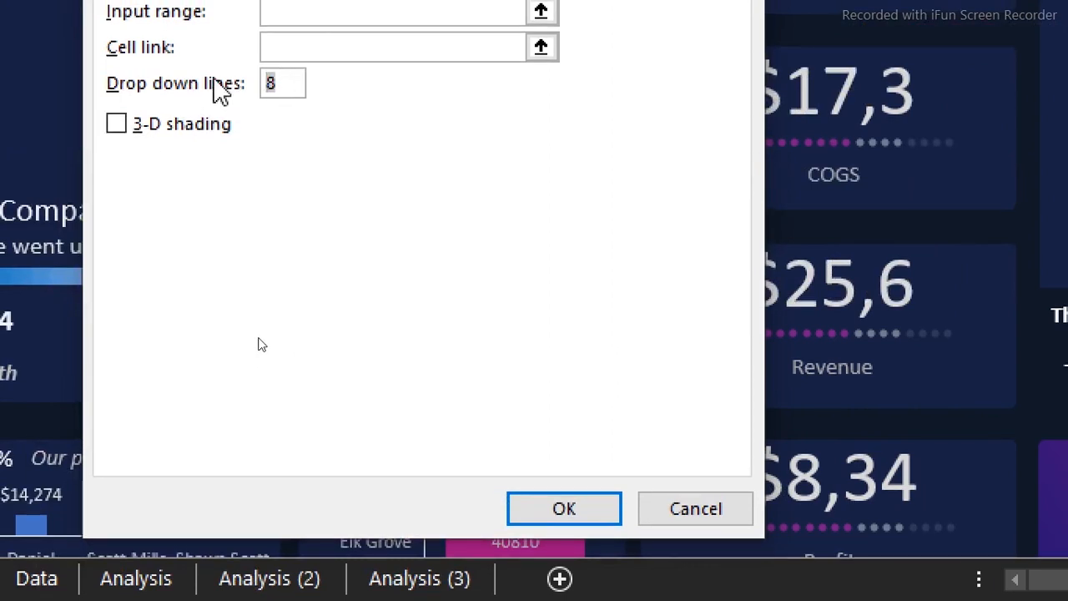
pyautogui.write('5')
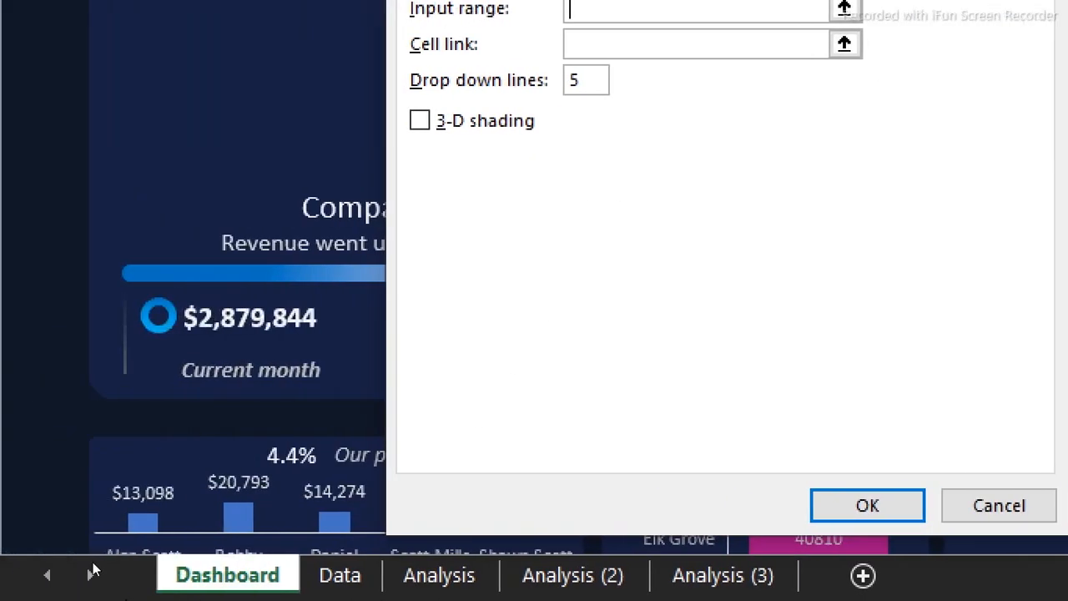
# Give the combo box the Analysis (2) range AP9:AP13 as input range and cell AP8 as cell link.
pyautogui.click(607, 589)
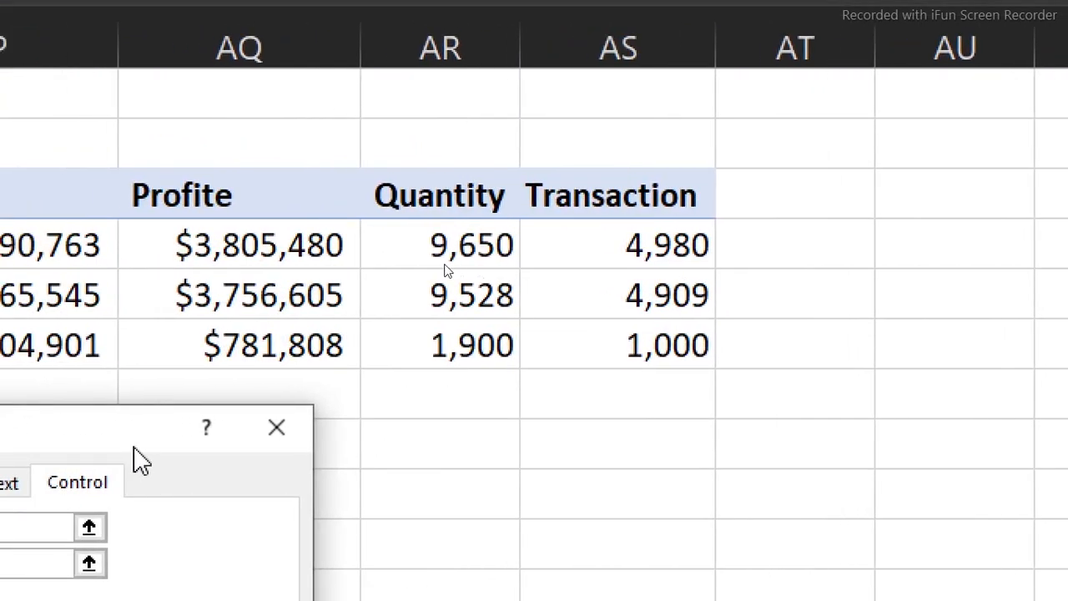
pyautogui.moveTo(136, 442); pyautogui.dragTo(604, 258)
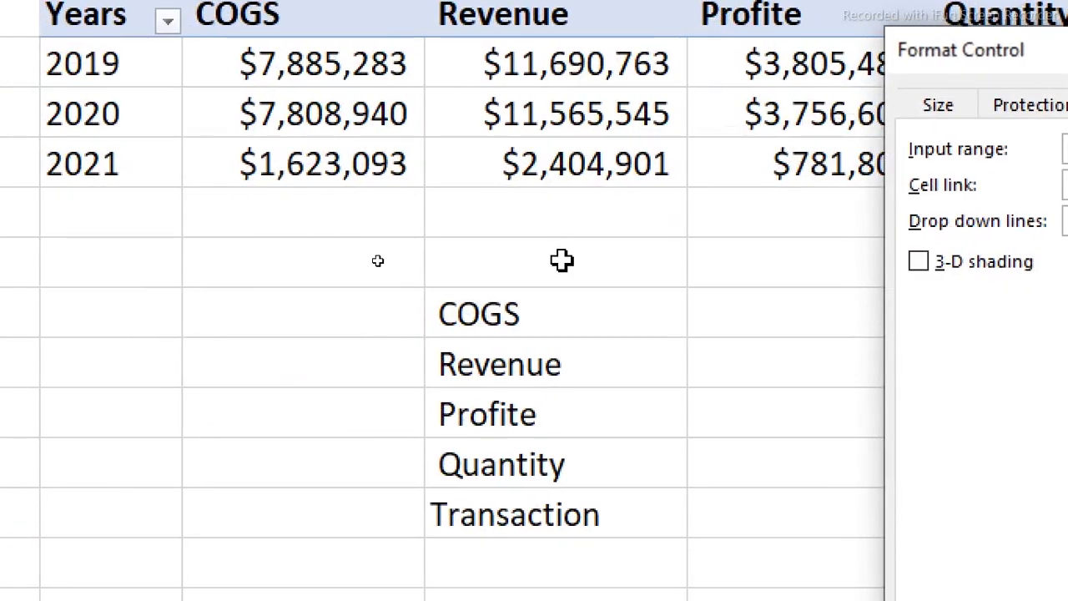
pyautogui.moveTo(520, 308); pyautogui.dragTo(540, 515)
pyautogui.click(578, 185)
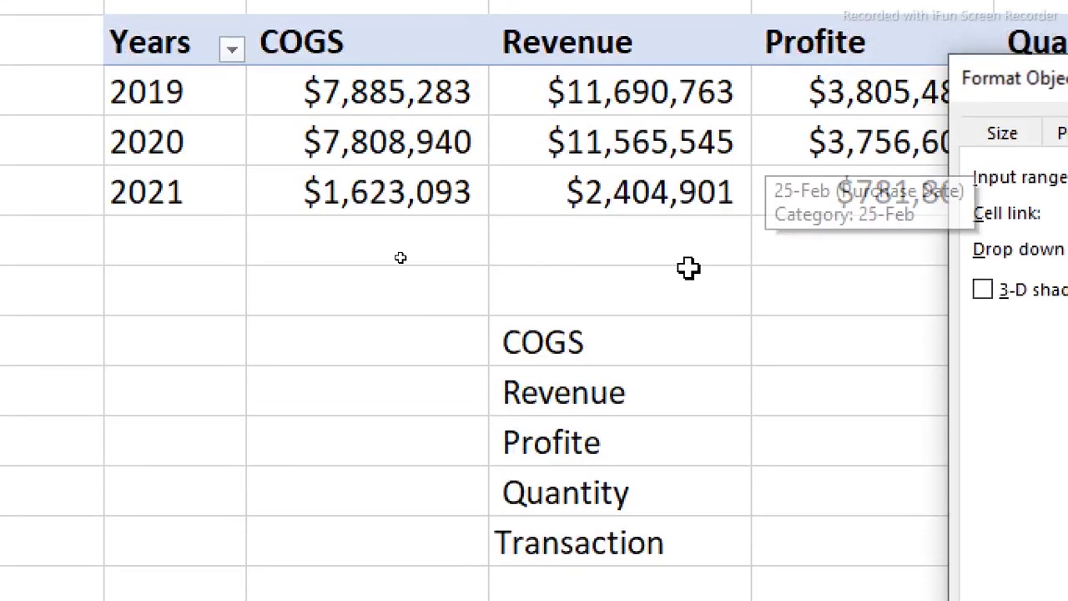
pyautogui.click(610, 293)
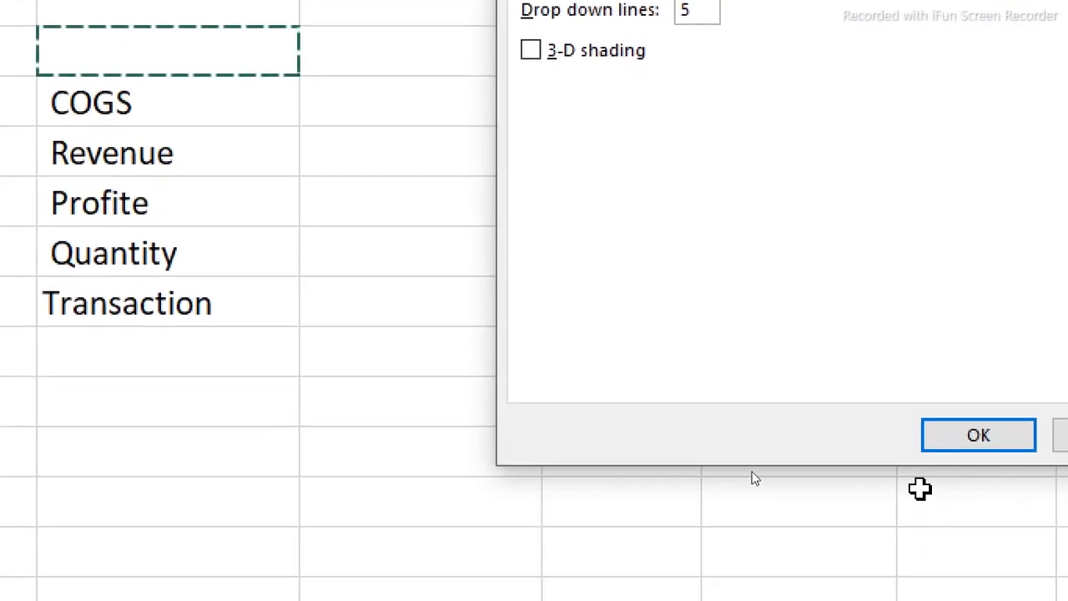
pyautogui.click(935, 443)
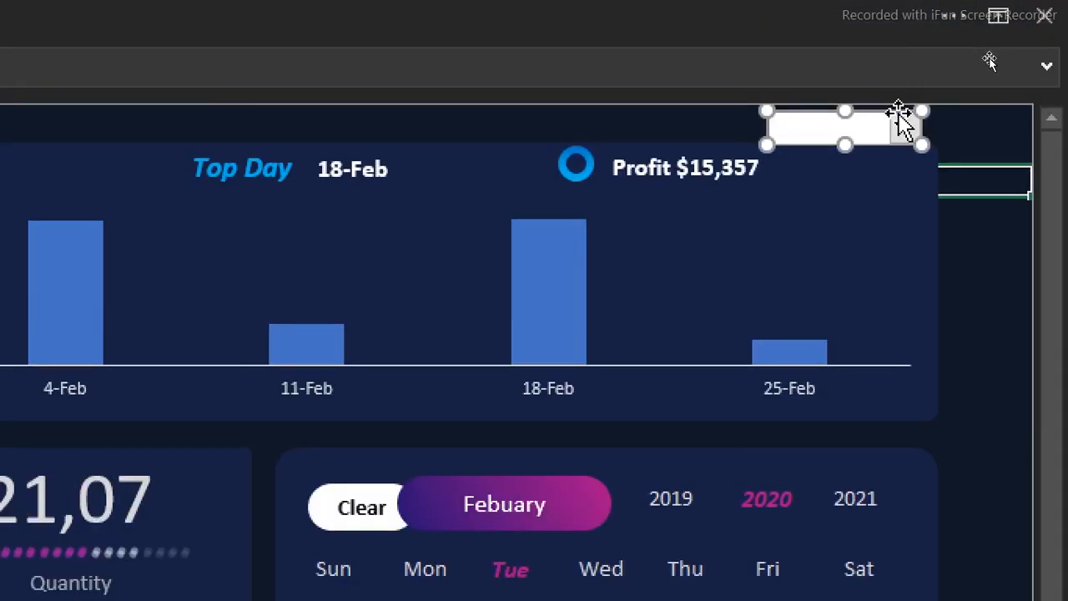
# Choose Revenue in the dashboard's combo box.
pyautogui.click(984, 126)
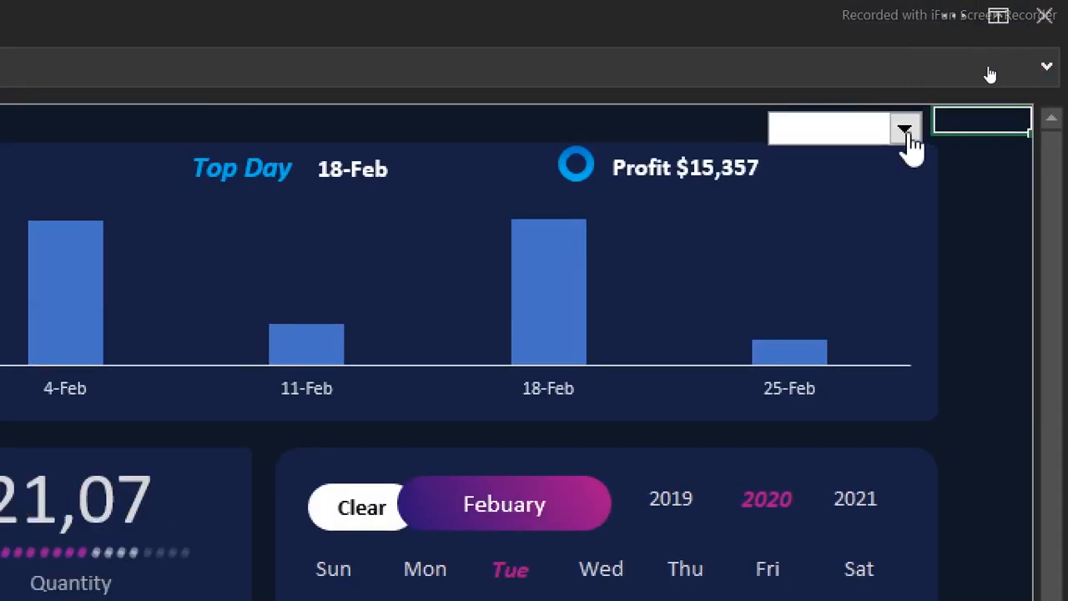
pyautogui.click(906, 134)
pyautogui.click(848, 178)
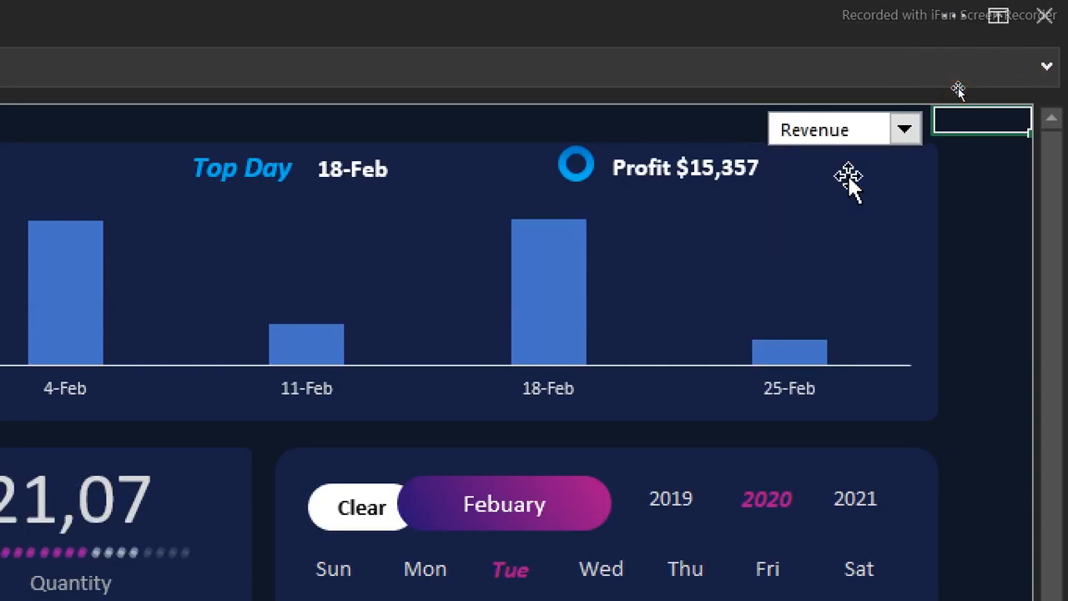
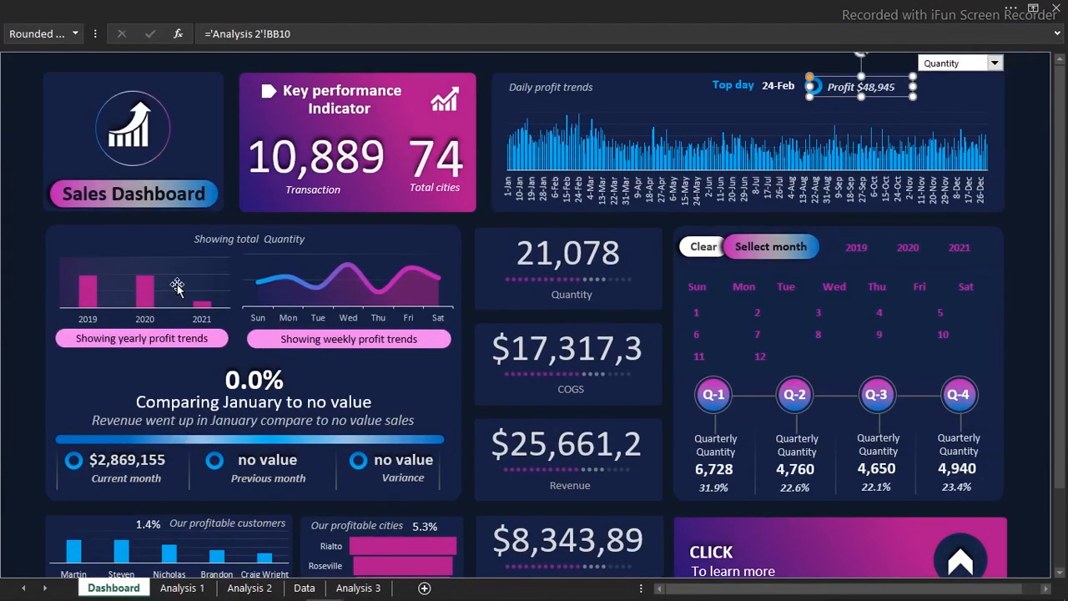
# Add data labels to the yearly trends column chart and make their text white.
pyautogui.moveTo(143, 297)
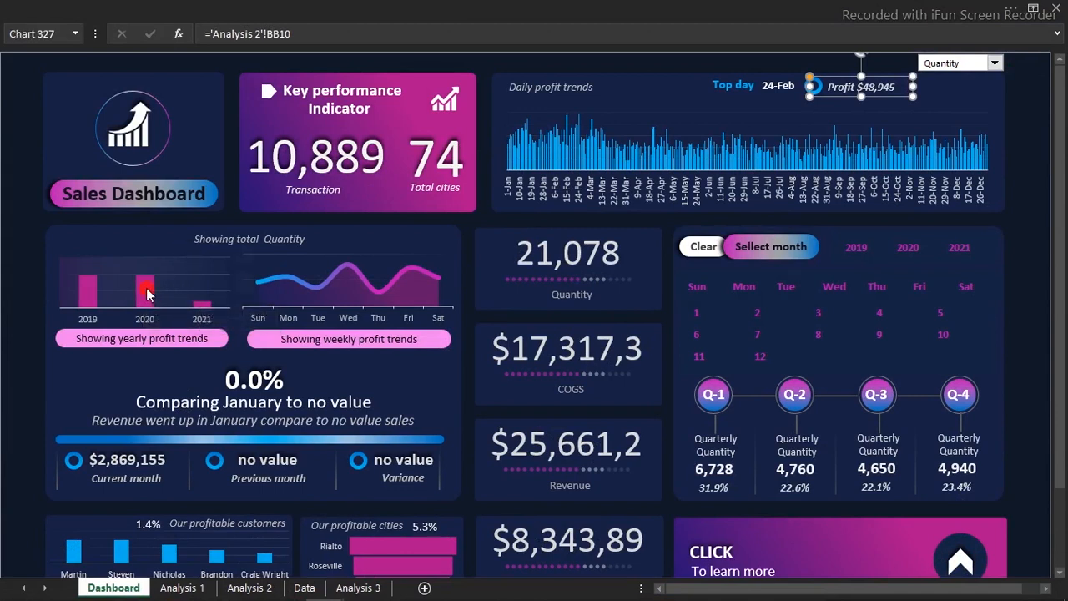
pyautogui.click(148, 294)
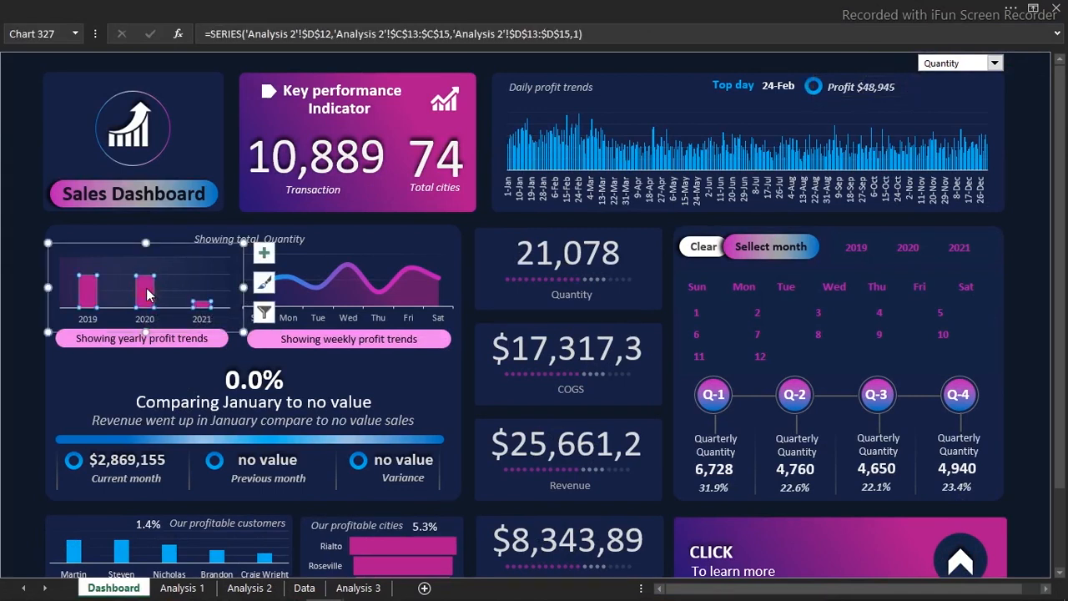
pyautogui.click(263, 253)
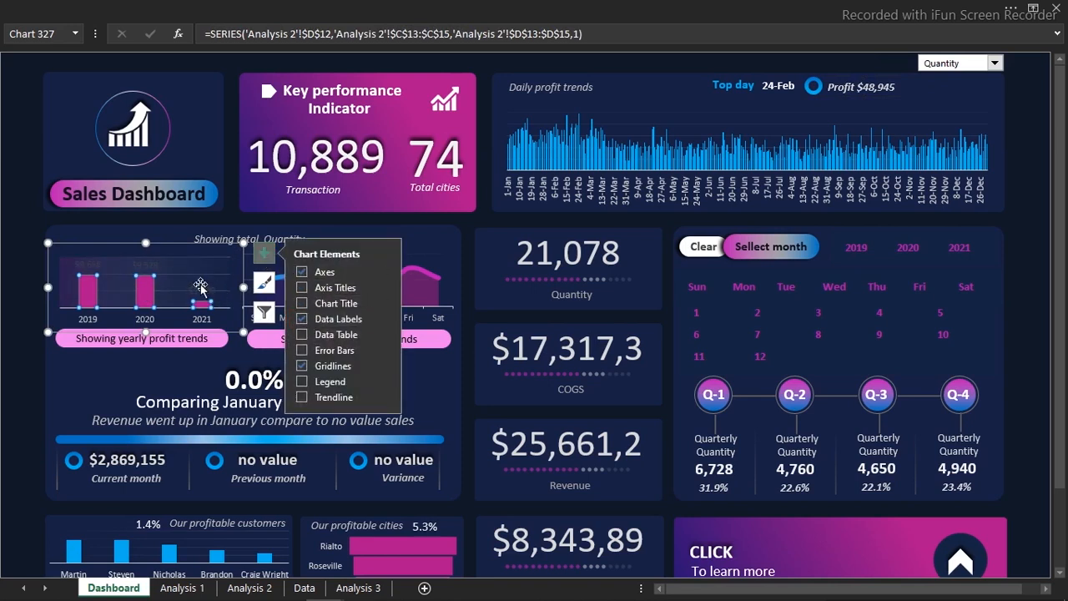
pyautogui.click(302, 319)
pyautogui.click(255, 6)
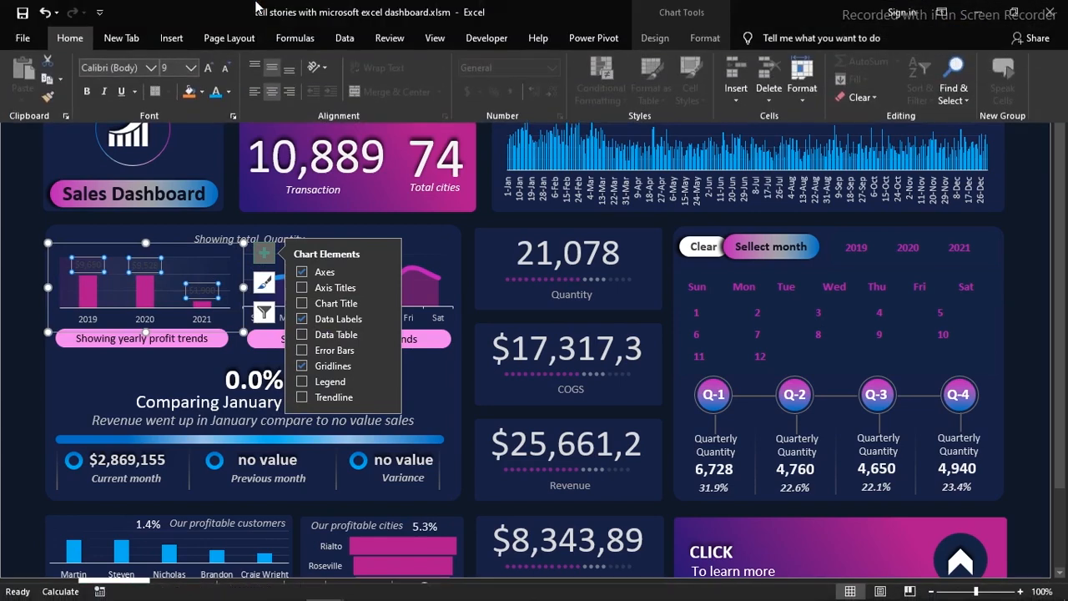
pyautogui.click(230, 92)
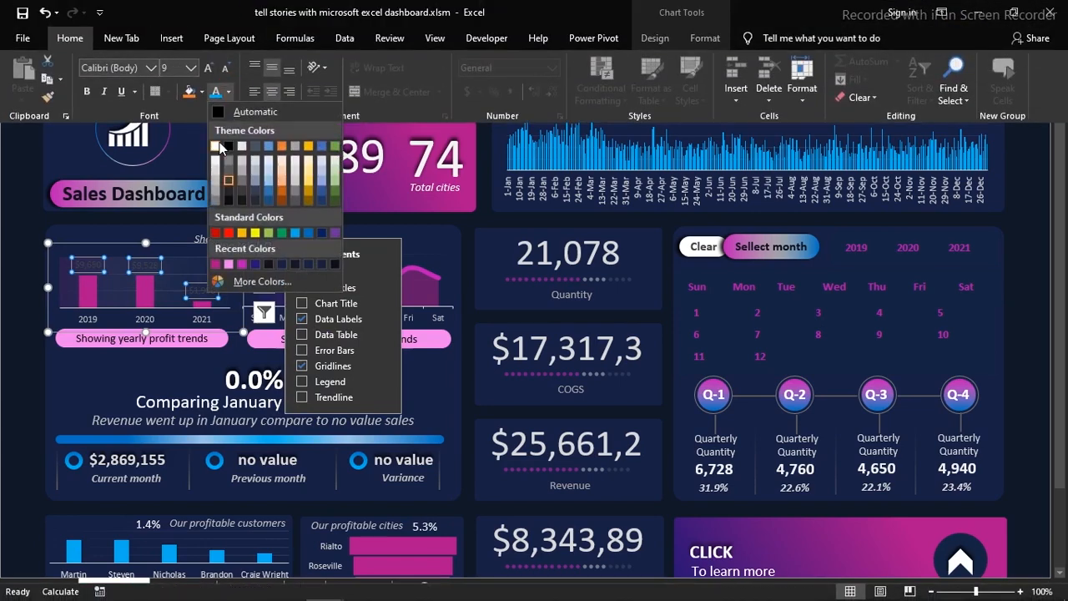
pyautogui.click(216, 147)
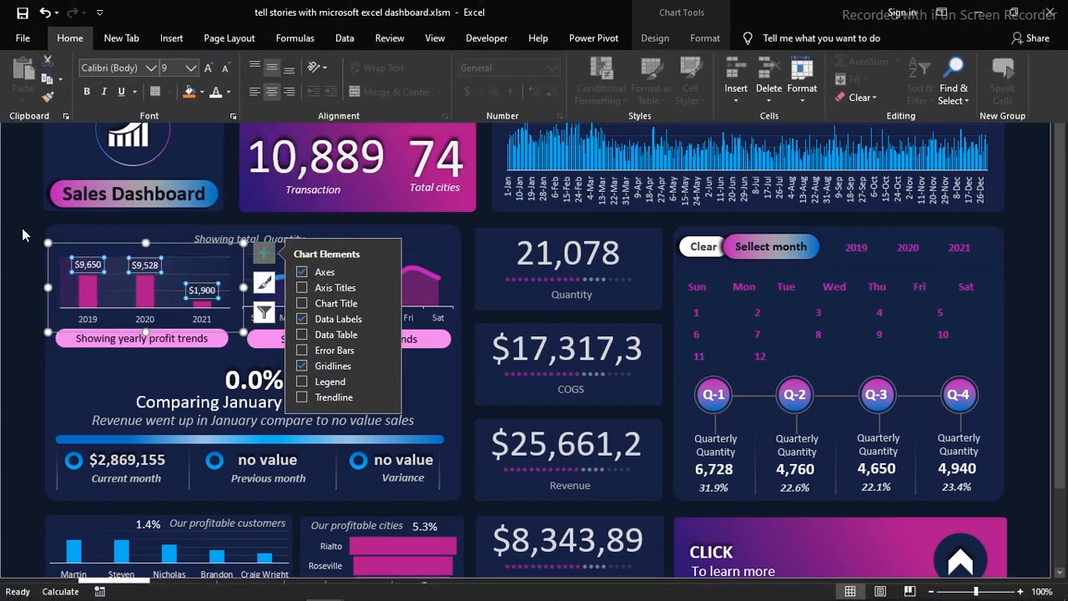
pyautogui.click(22, 234)
pyautogui.click(21, 227)
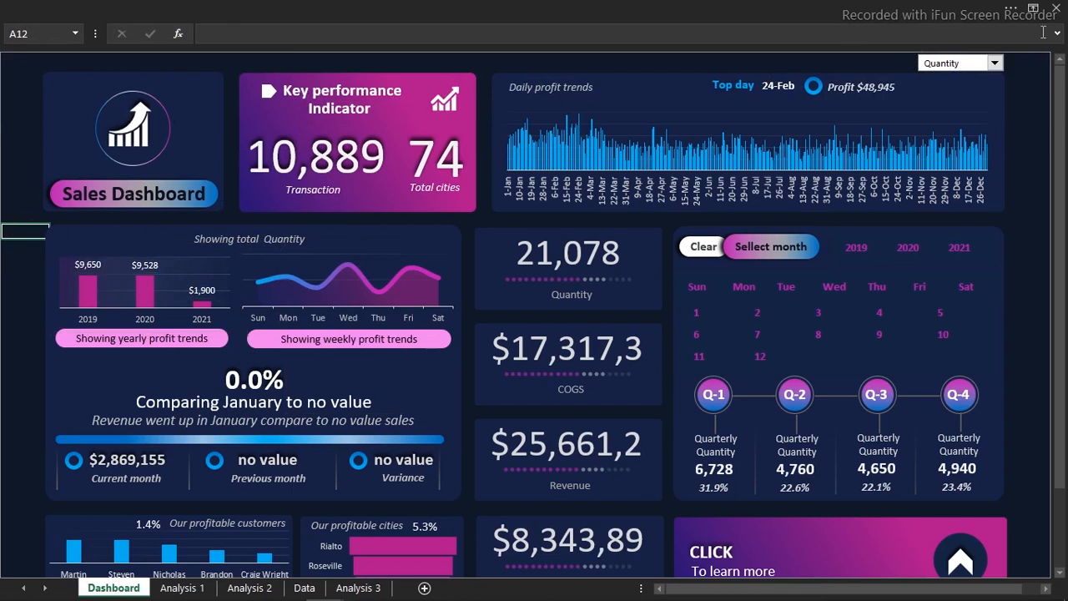
# Switch the dashboard's measure drop-down to transaction.
pyautogui.click(994, 63)
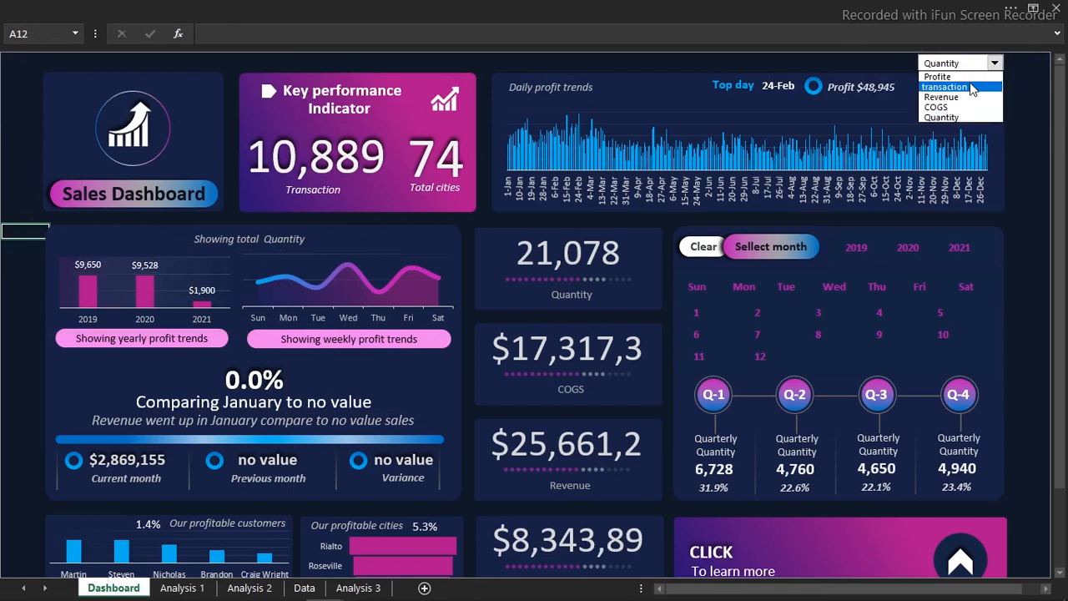
pyautogui.click(960, 88)
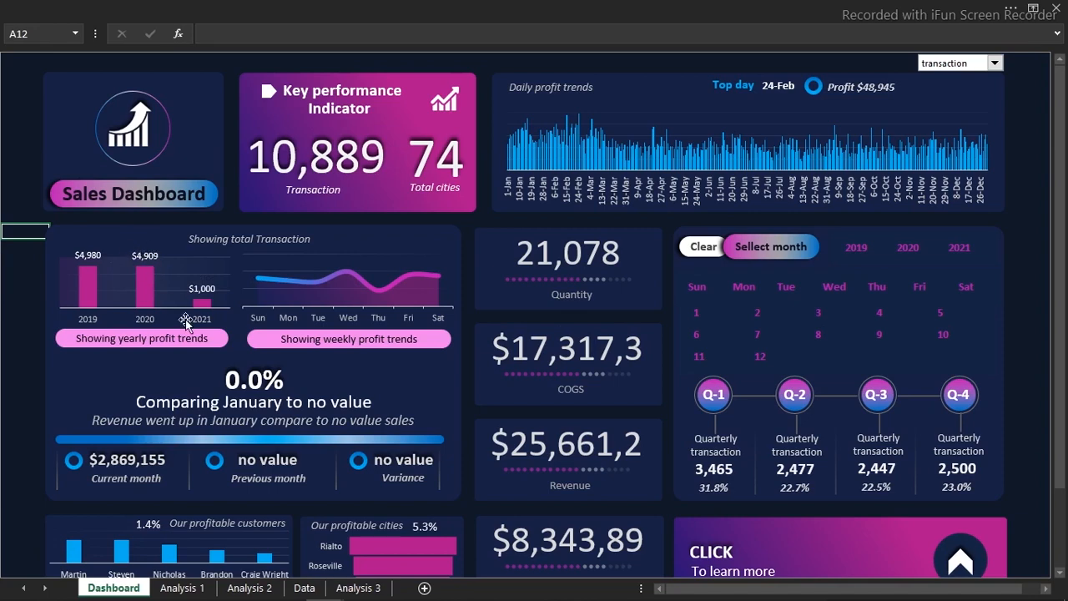
# Format the yearly transaction values in Analysis 2 cells D13:D15 as Number with 0 decimals and a thousands separator.
pyautogui.click(182, 587)
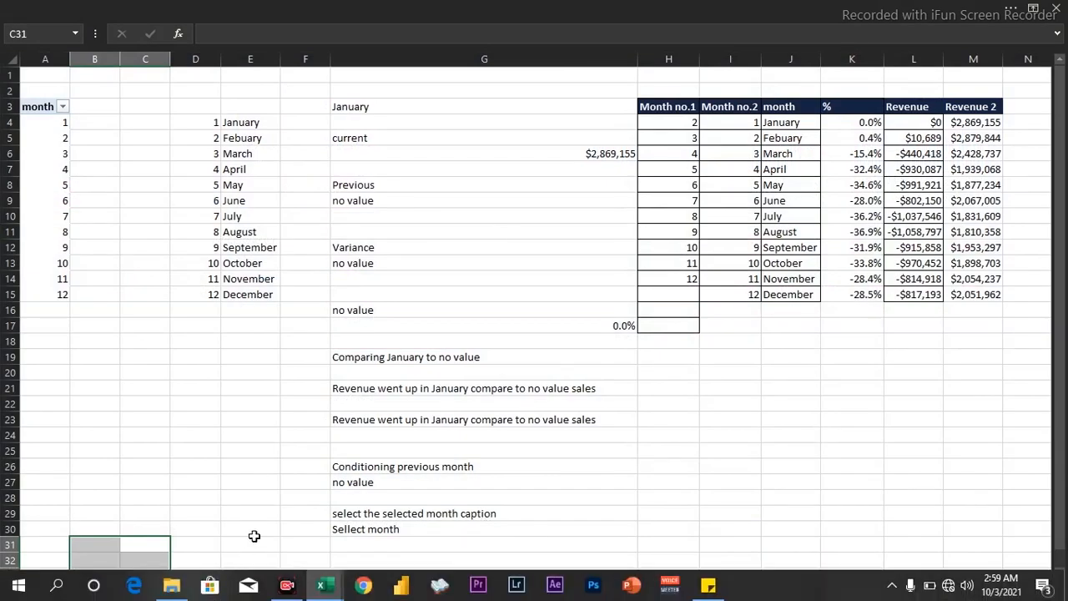
pyautogui.click(249, 588)
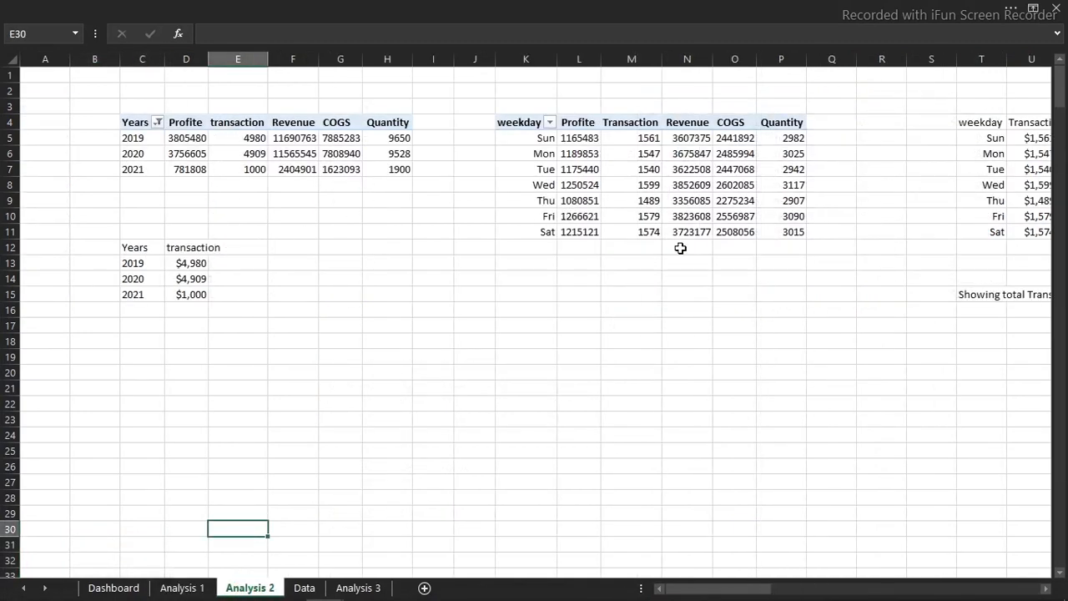
pyautogui.moveTo(194, 263); pyautogui.dragTo(194, 287)
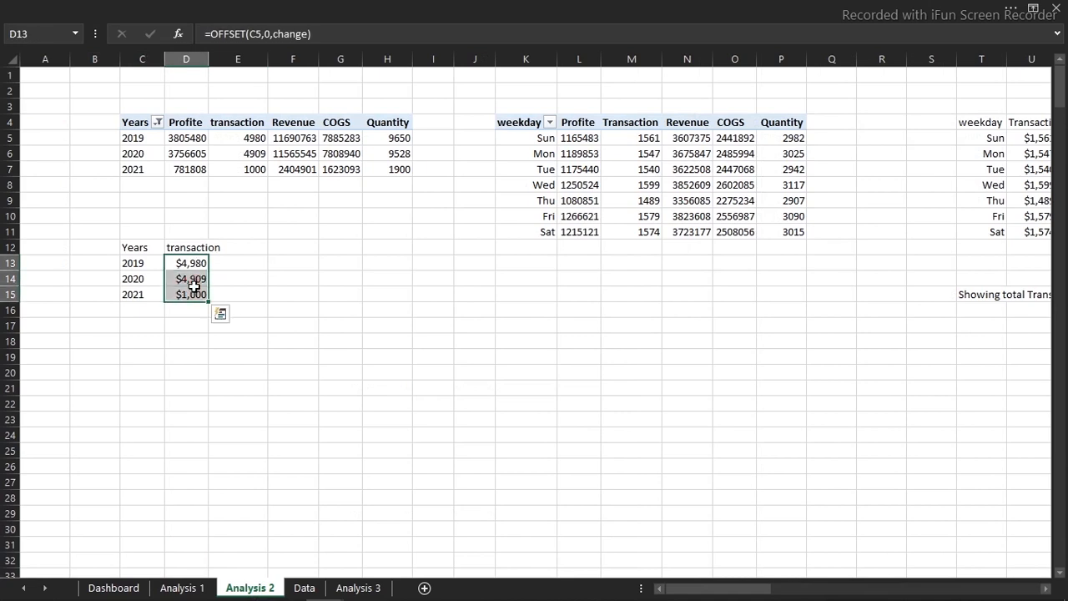
pyautogui.hotkey('ctrl', '1')
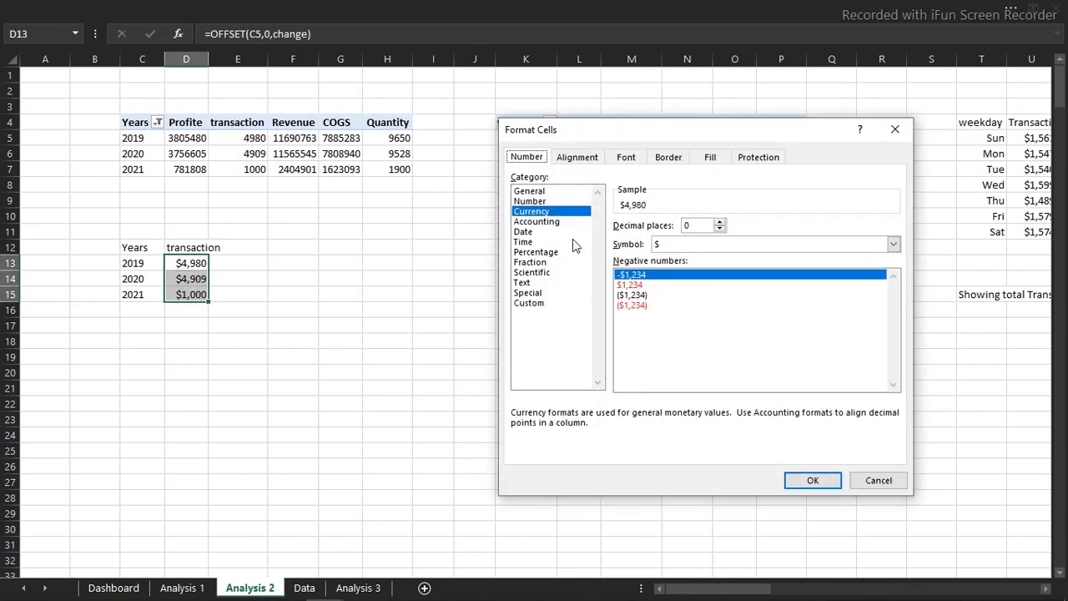
pyautogui.click(534, 202)
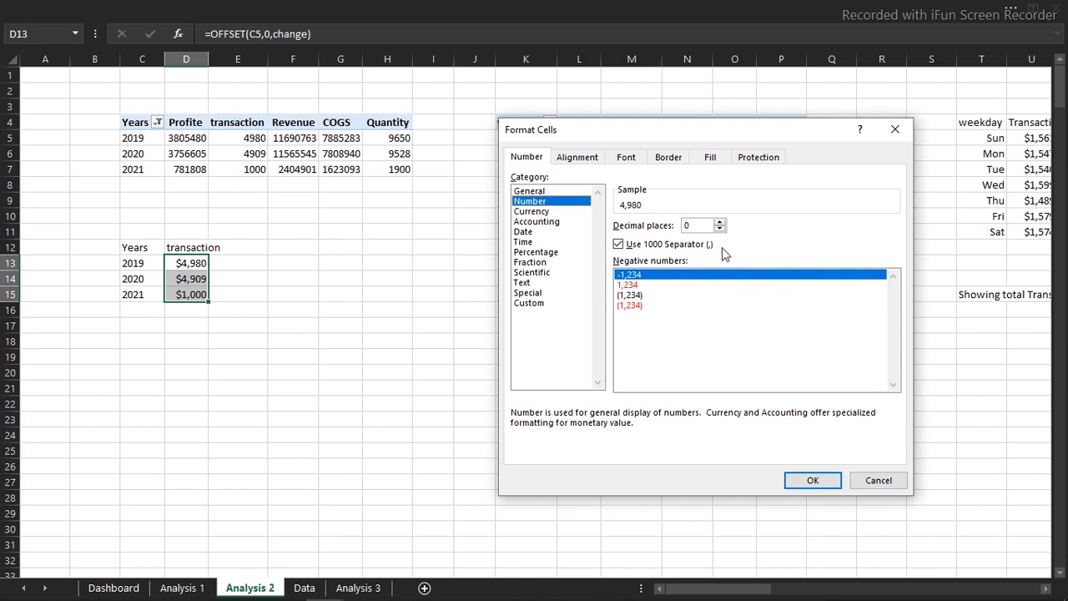
pyautogui.click(812, 480)
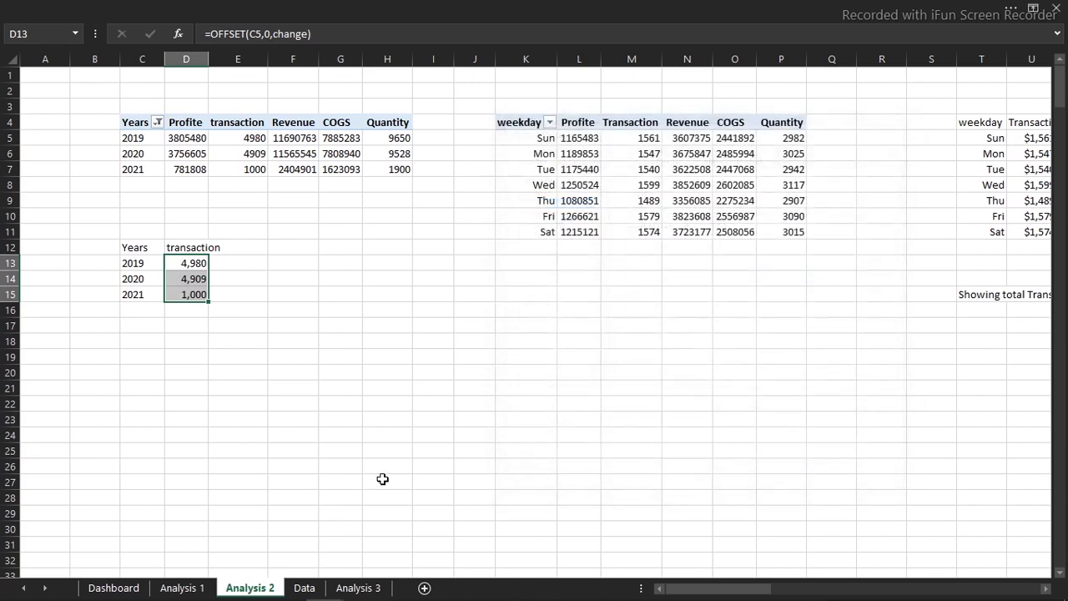
# Return to the Dashboard sheet and switch its measure drop-down to Revenue.
pyautogui.click(113, 587)
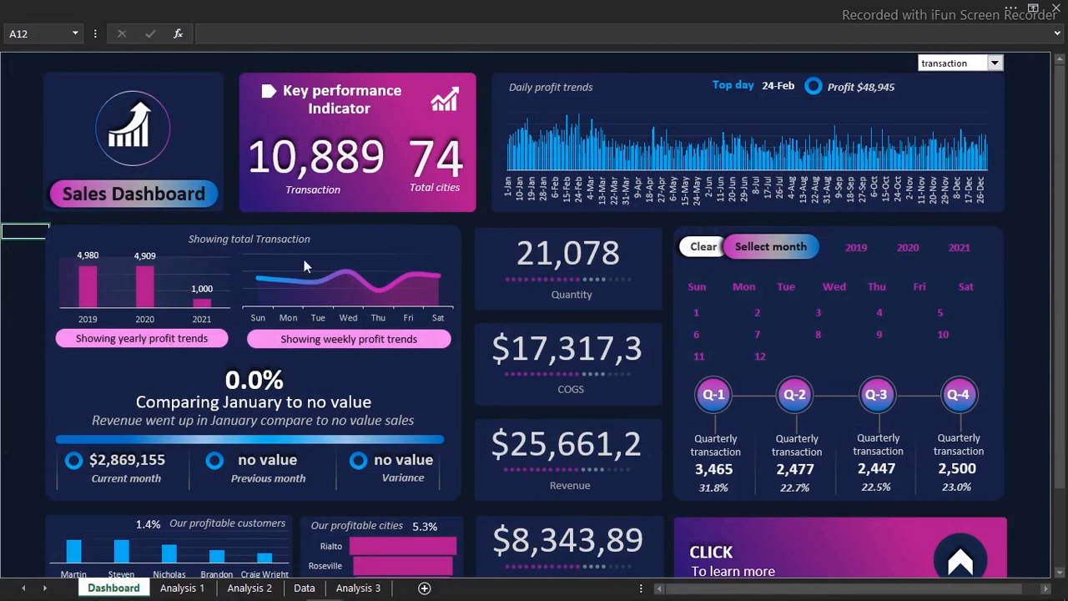
pyautogui.click(993, 64)
pyautogui.click(962, 100)
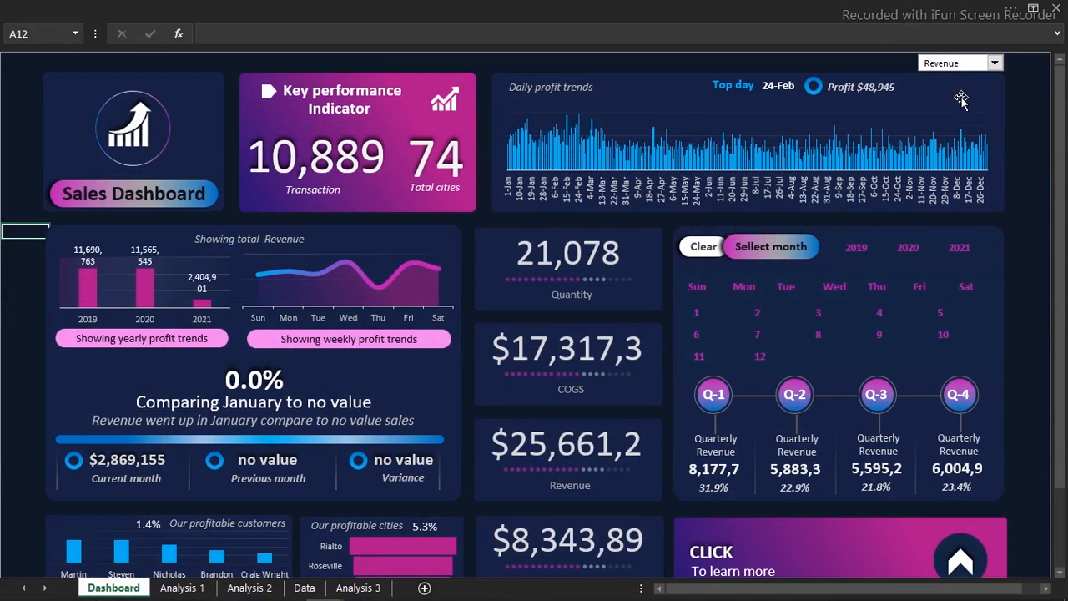
# Switch to the other dashboard workbook and go to cell AR9 beside the measure list on its Analysis (2) sheet.
pyautogui.moveTo(173, 597)
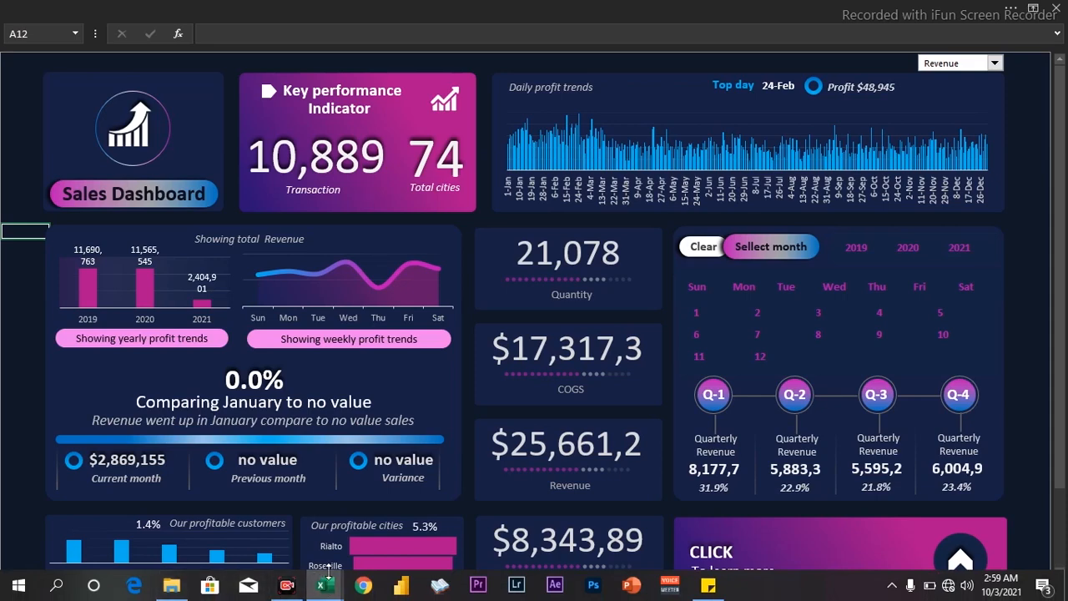
pyautogui.moveTo(325, 583)
pyautogui.click(396, 512)
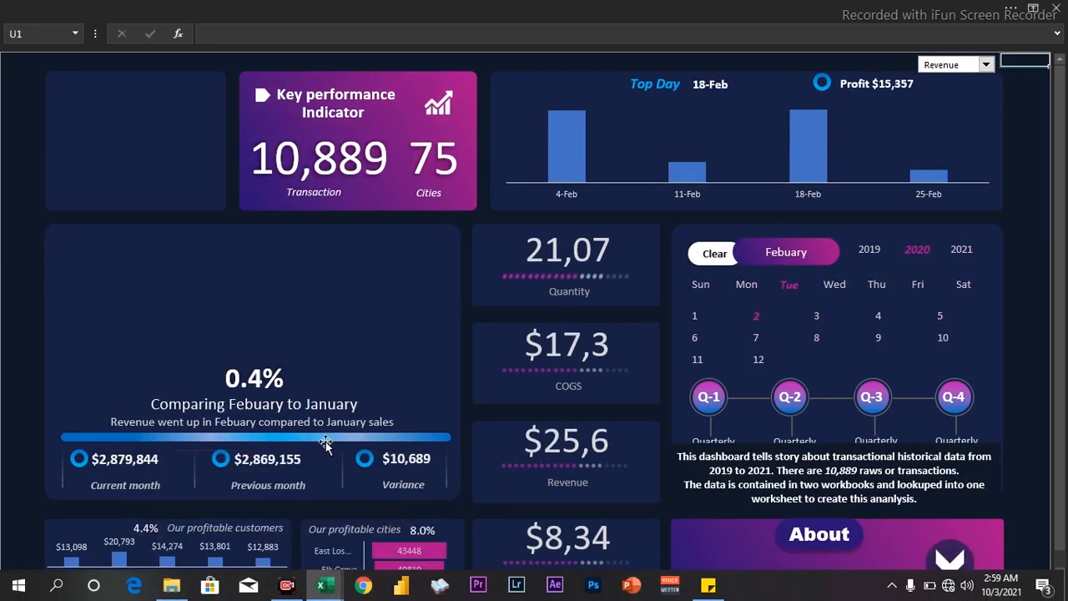
pyautogui.click(287, 588)
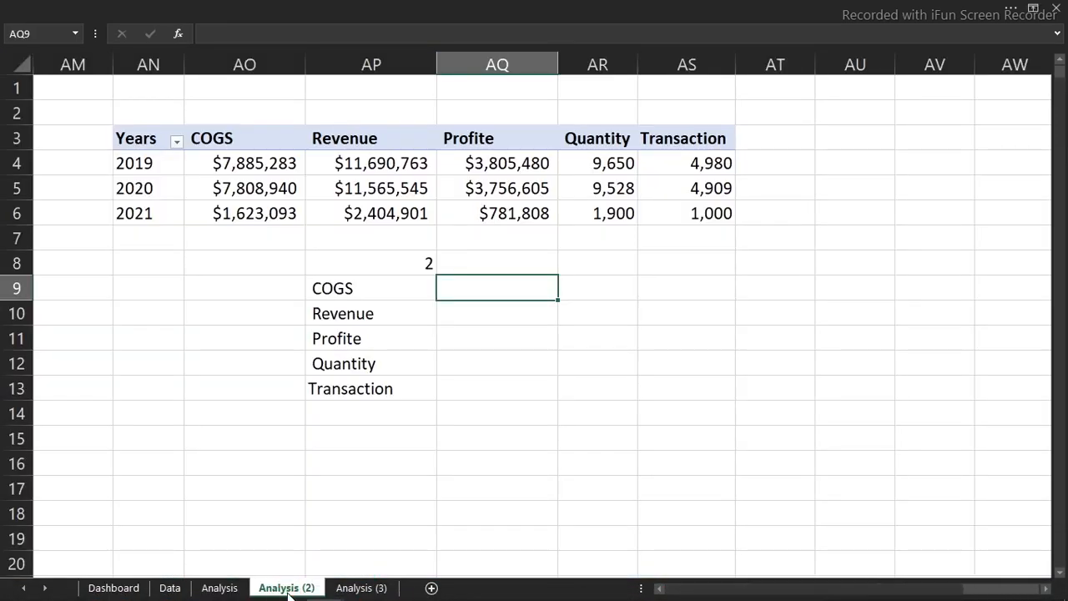
pyautogui.click(484, 387)
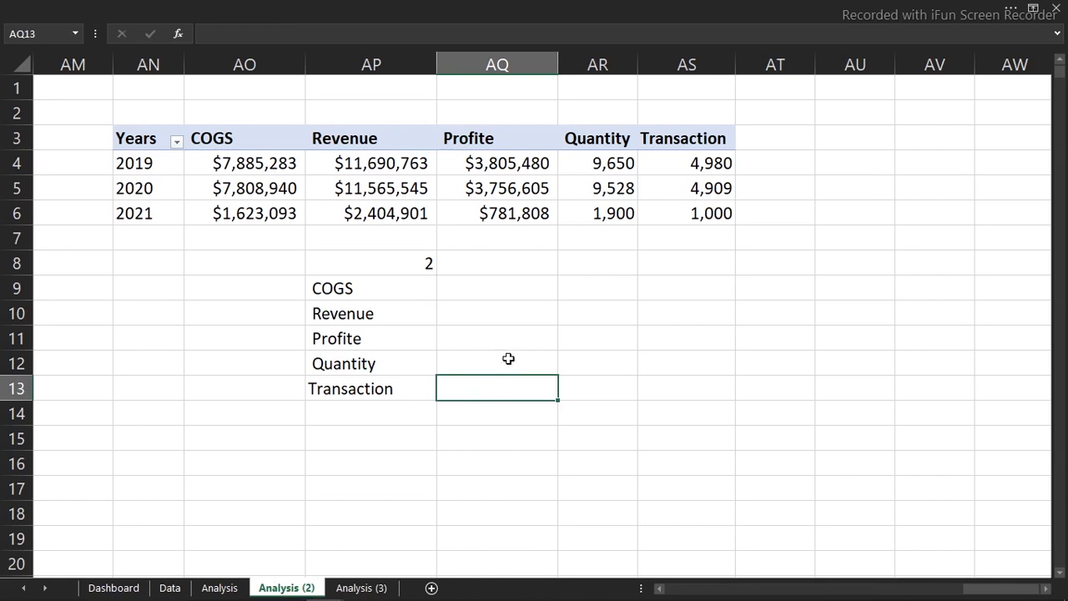
pyautogui.click(580, 287)
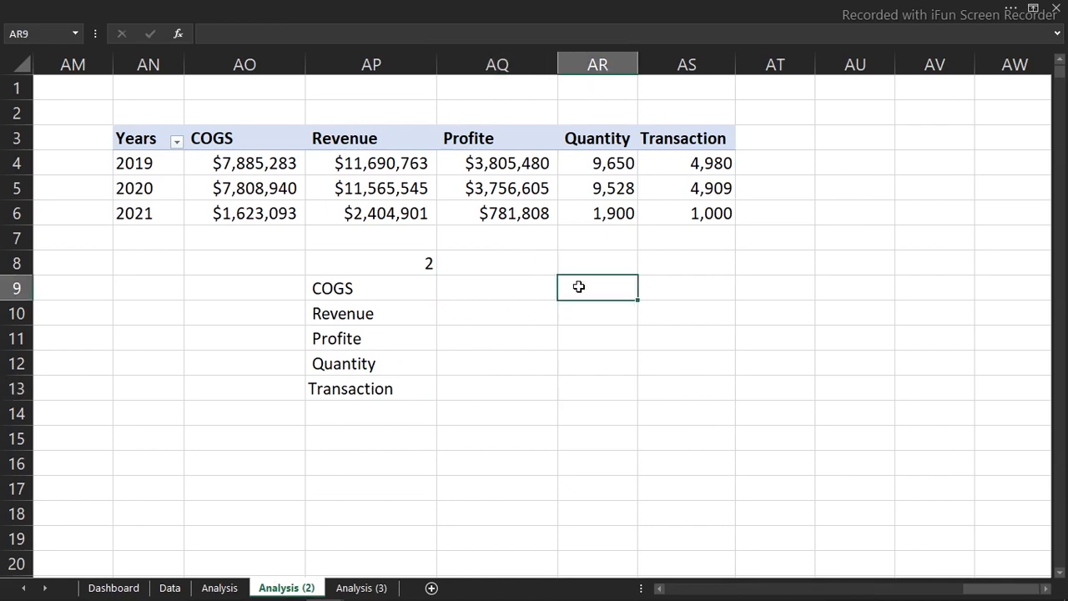
pyautogui.moveTo(142, 138); pyautogui.dragTo(136, 209)
pyautogui.hotkey('ctrl', 'c')
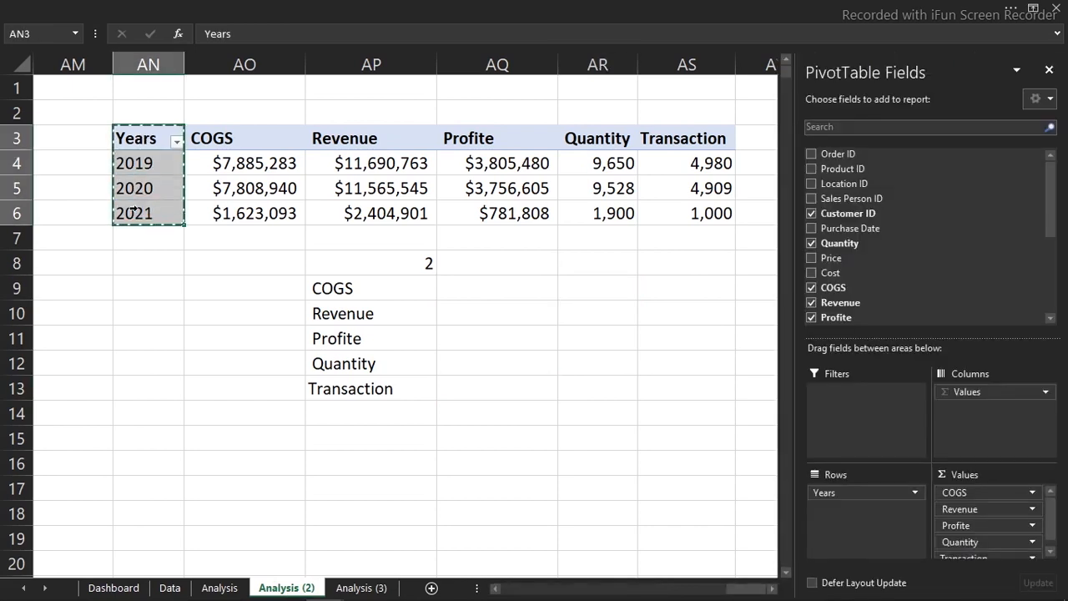
pyautogui.click(588, 296)
pyautogui.rightClick(588, 296)
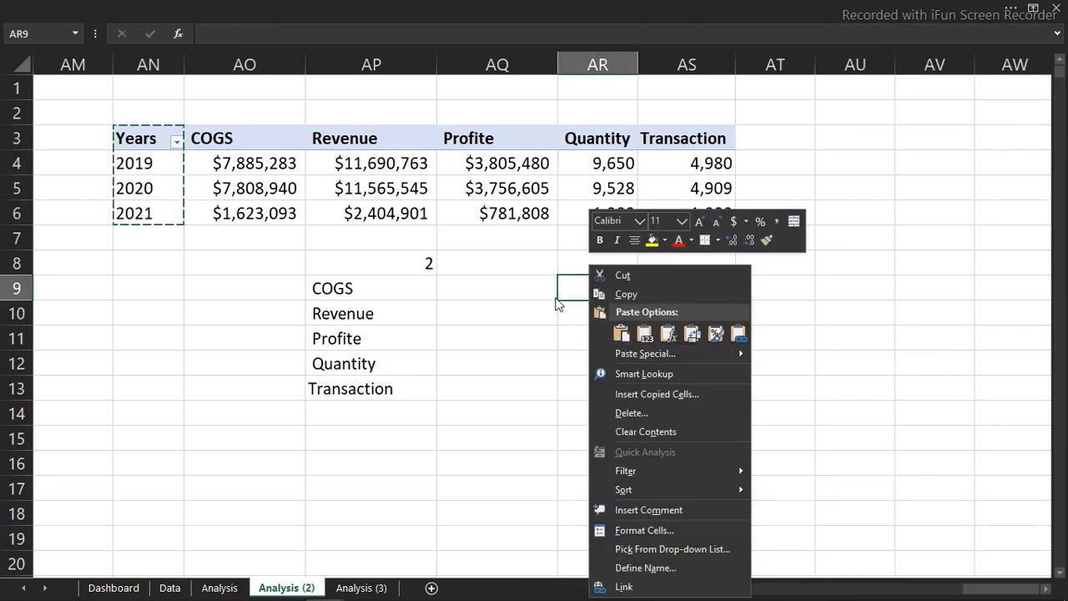
pyautogui.click(557, 303)
# Link AR9:AR12 to the PivotTable's Years column, starting with =AN3 in AR9, and clear the surplus cell AR13.
pyautogui.doubleClick(578, 290)
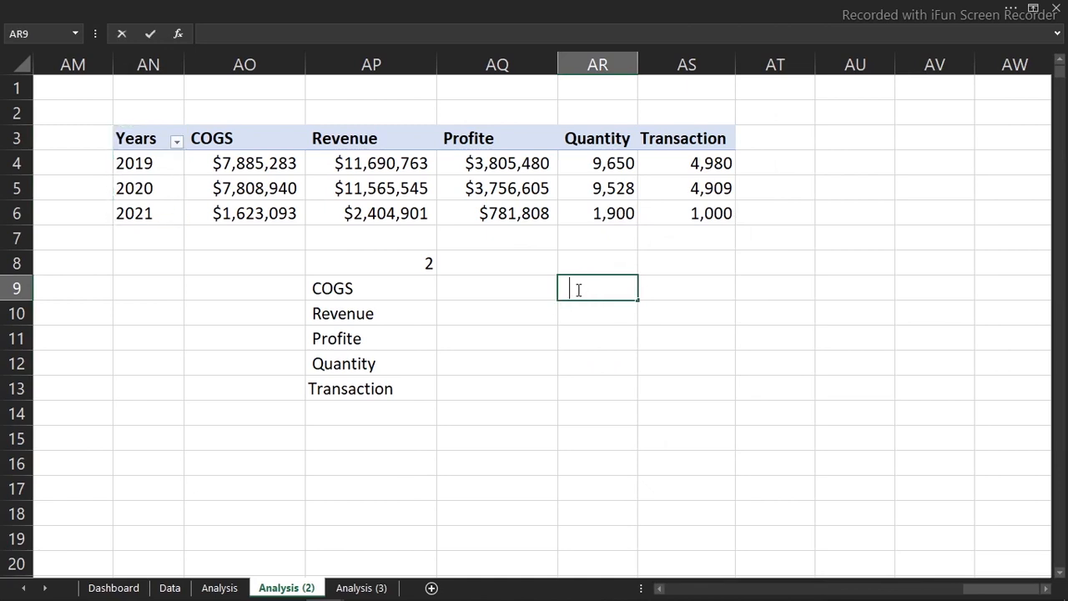
pyautogui.click(153, 139)
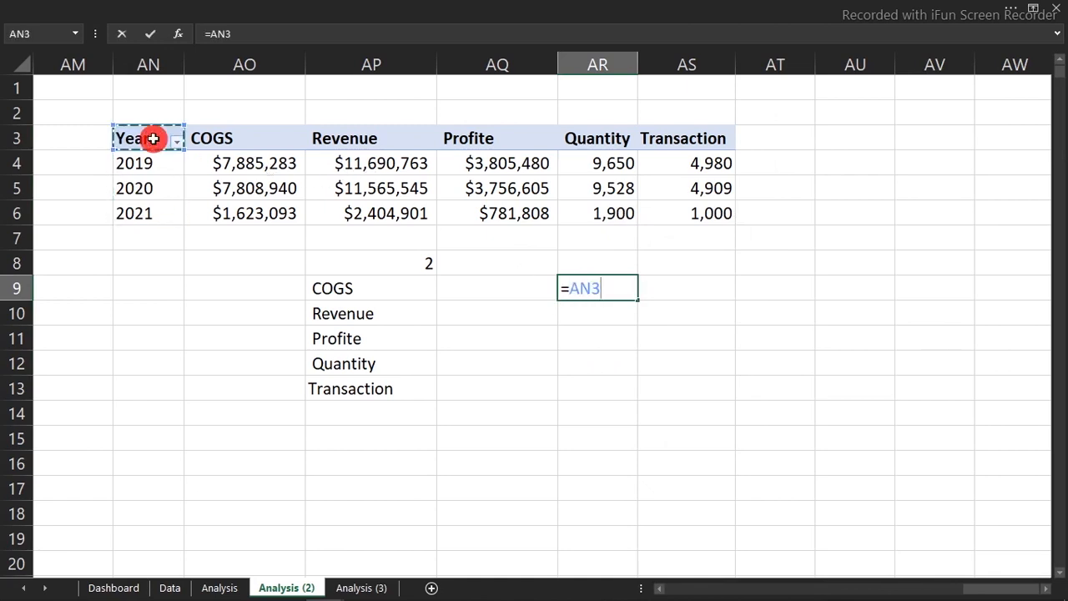
pyautogui.press('Return')
pyautogui.click(582, 285)
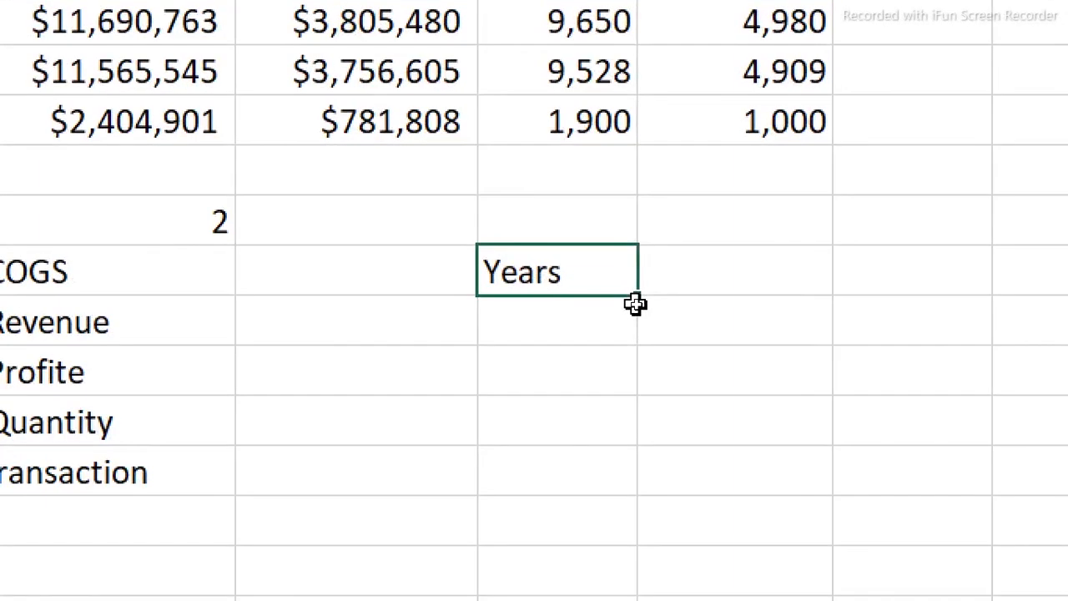
pyautogui.moveTo(639, 295); pyautogui.dragTo(622, 489)
pyautogui.click(603, 474)
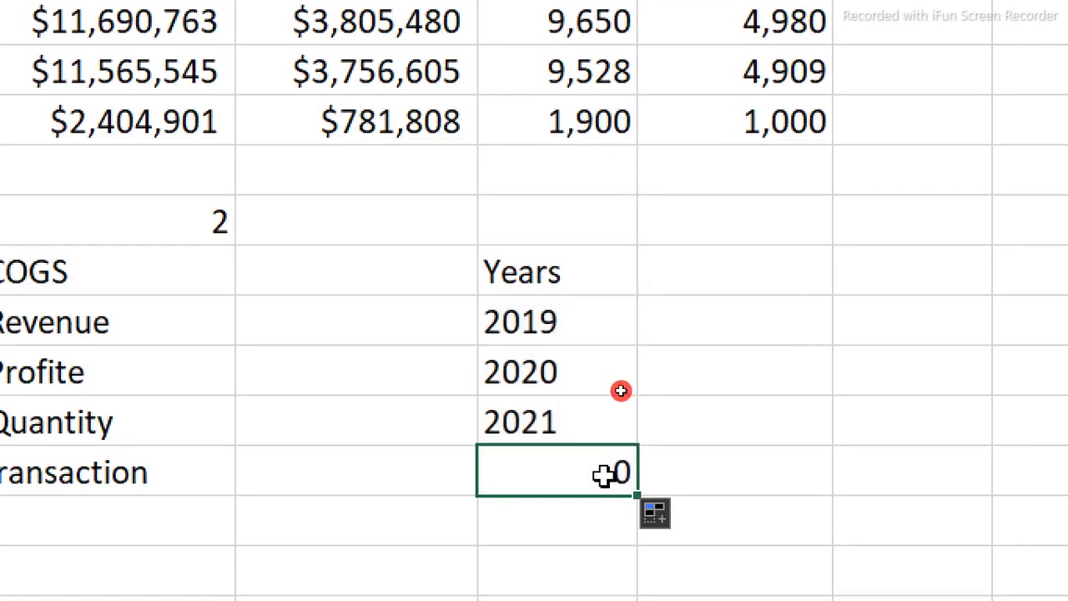
pyautogui.press('Delete')
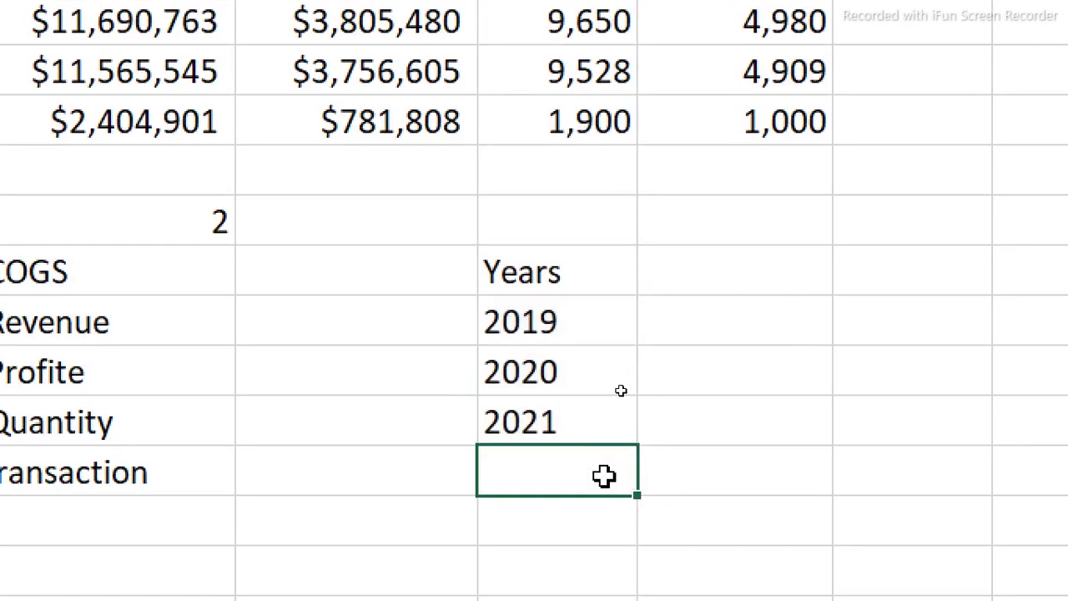
# Enter =INDEX(AP9:AP13,AP8) in AS9 as the dynamic measure header beside Years.
pyautogui.click(692, 262)
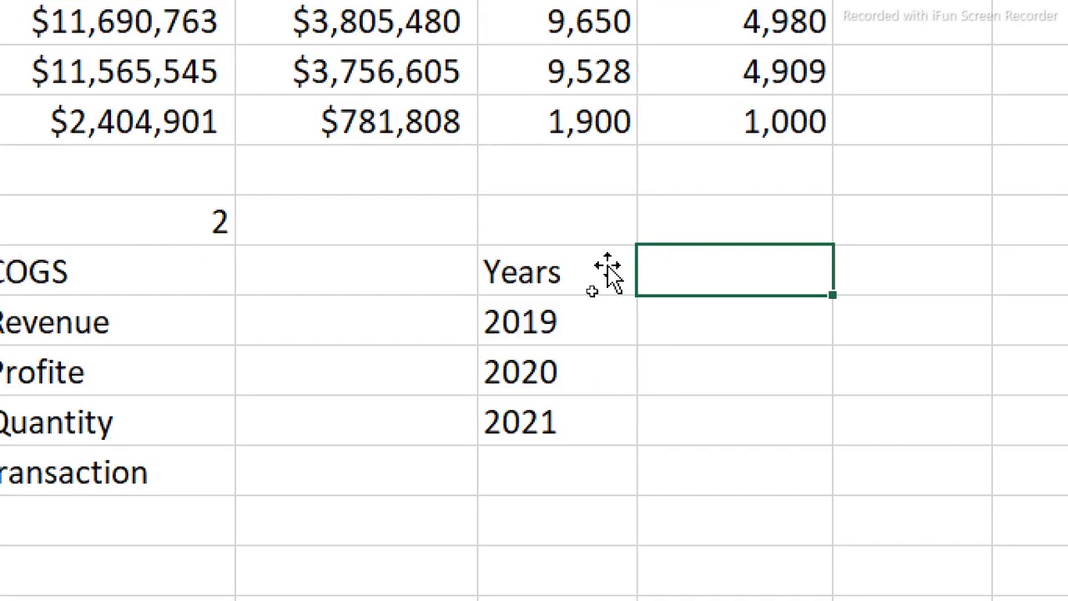
pyautogui.click(152, 222)
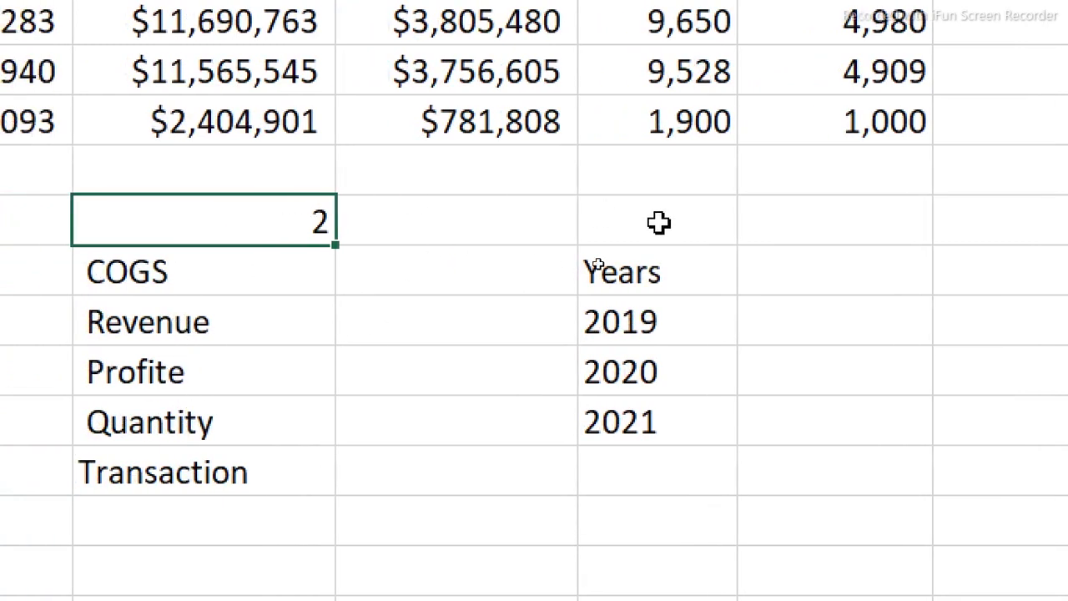
pyautogui.click(801, 279)
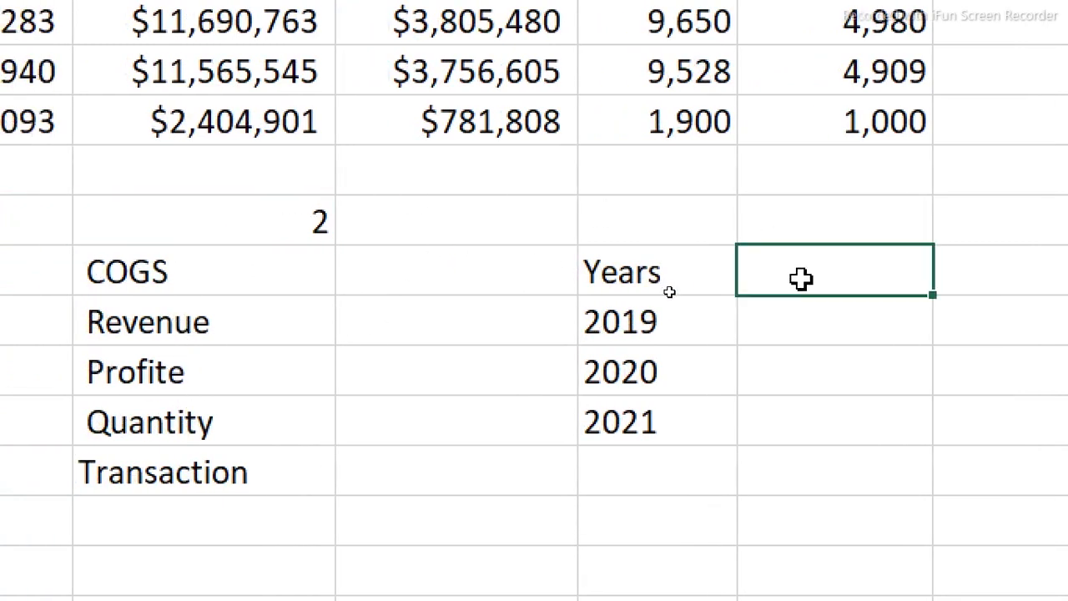
pyautogui.doubleClick(801, 279)
pyautogui.write('=inf')
pyautogui.press('BackSpace')
pyautogui.write('d')
pyautogui.press('Tab')
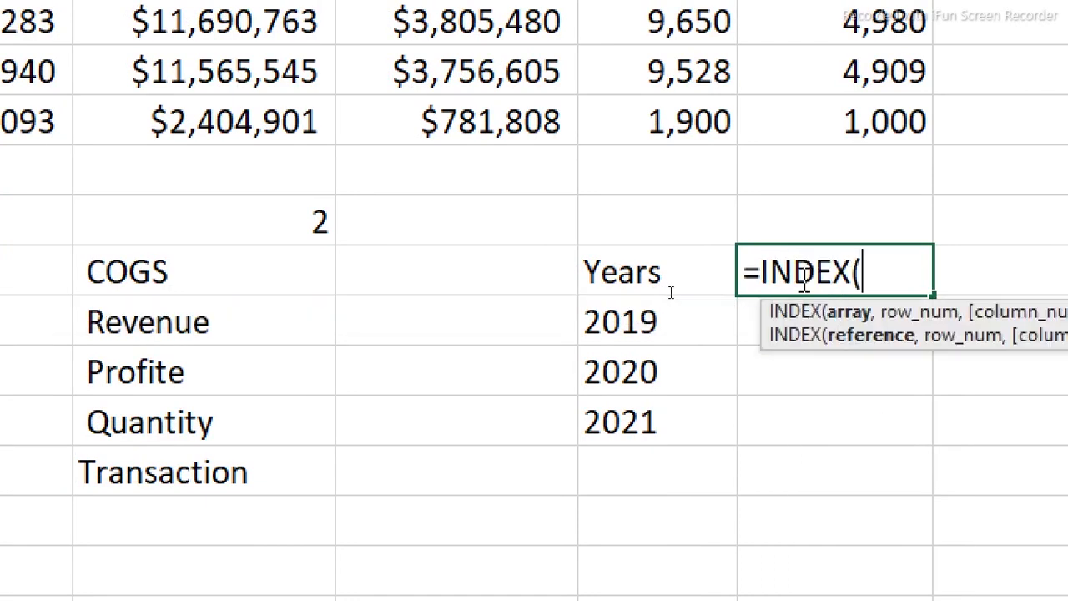
pyautogui.click(161, 274)
pyautogui.moveTo(161, 273); pyautogui.dragTo(184, 472)
pyautogui.write(',')
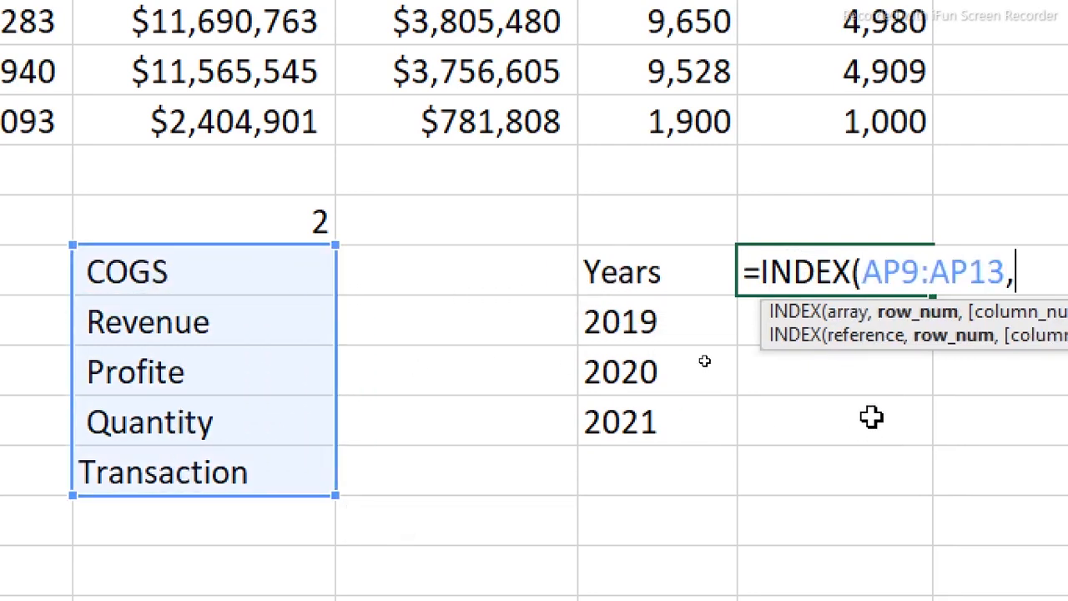
pyautogui.hscroll(2, 873, 417)
pyautogui.hscroll(-2, 417, 276)
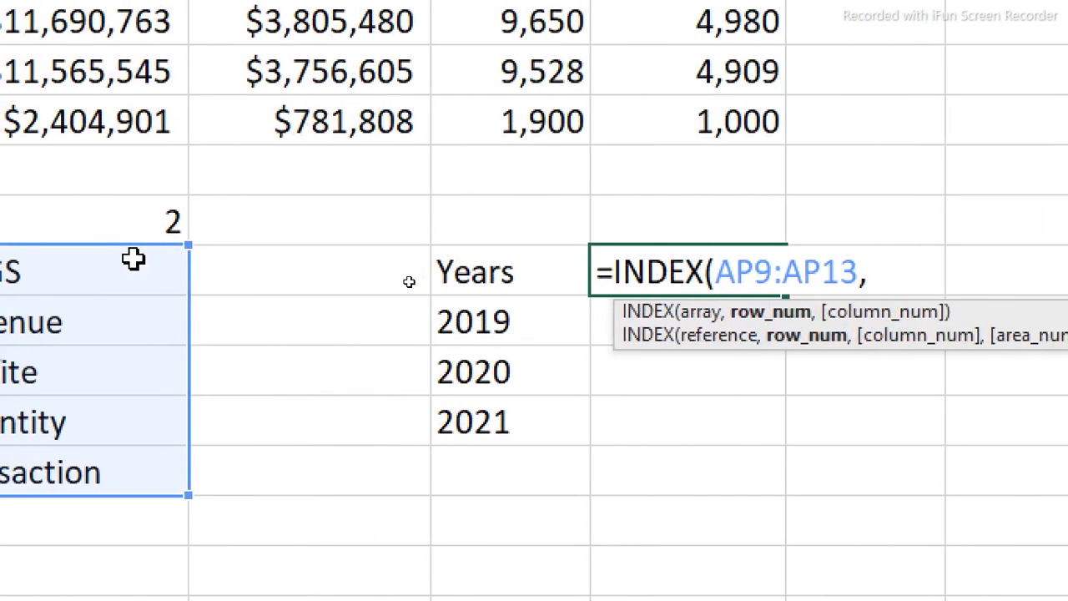
pyautogui.click(159, 219)
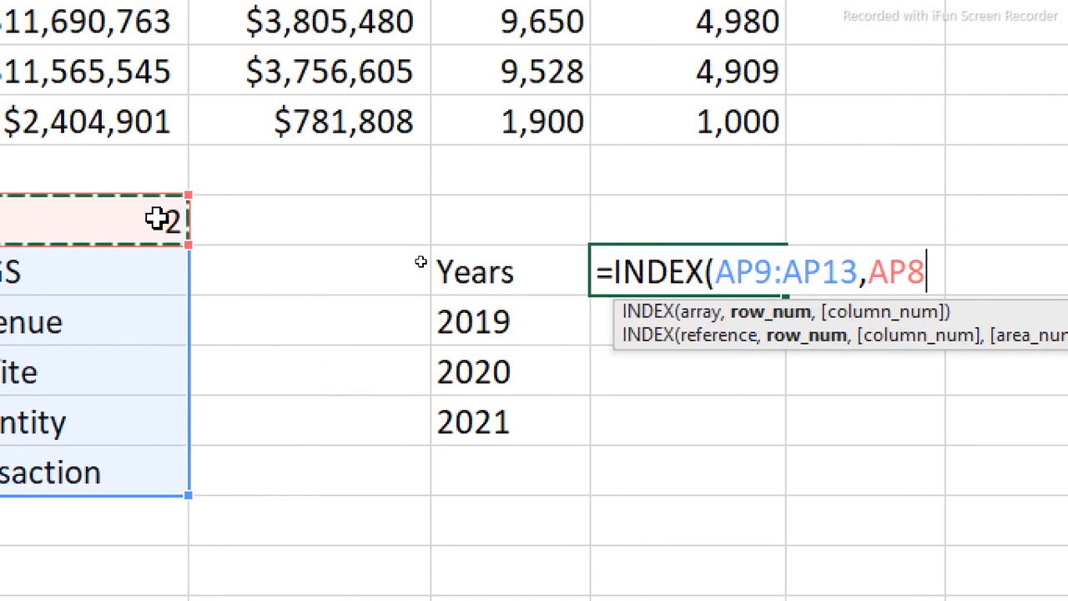
pyautogui.write(')')
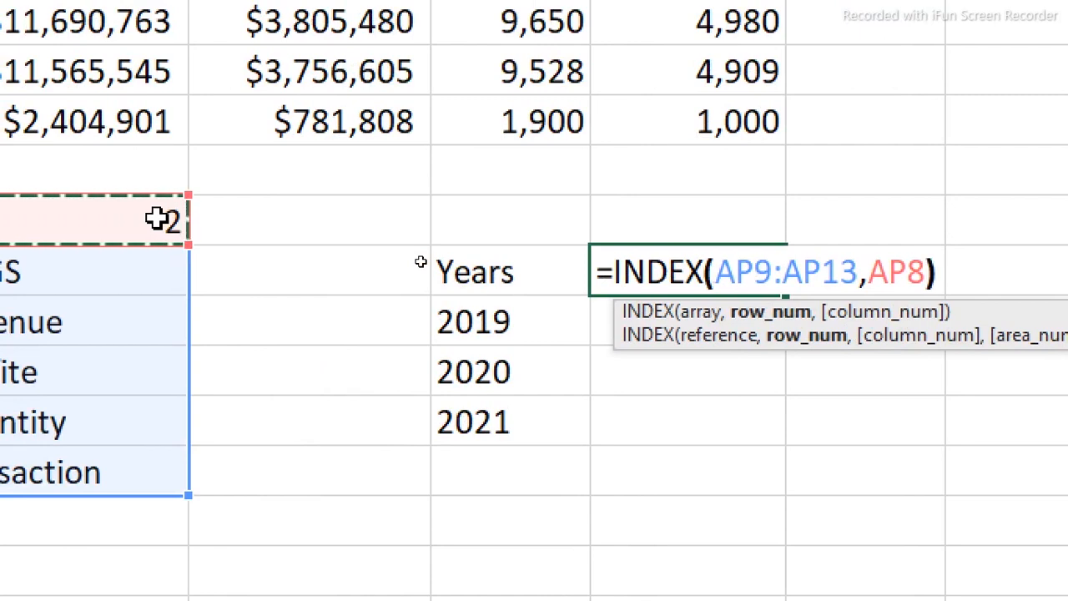
pyautogui.press('Return')
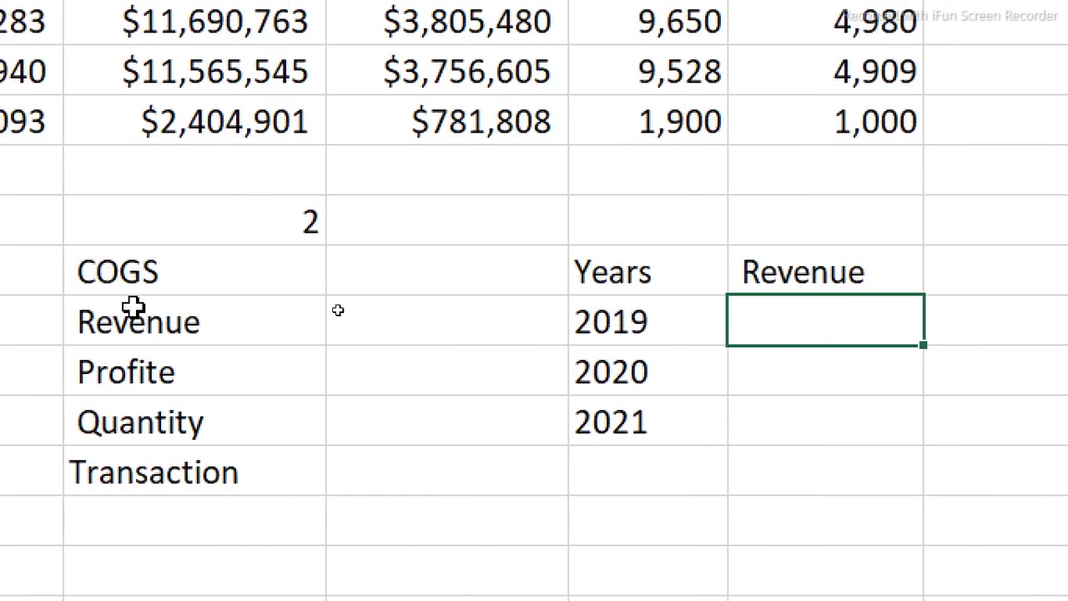
# Test the dynamic measure header by setting the linked cell AP8 to 5, followed by 1.
pyautogui.click(236, 231)
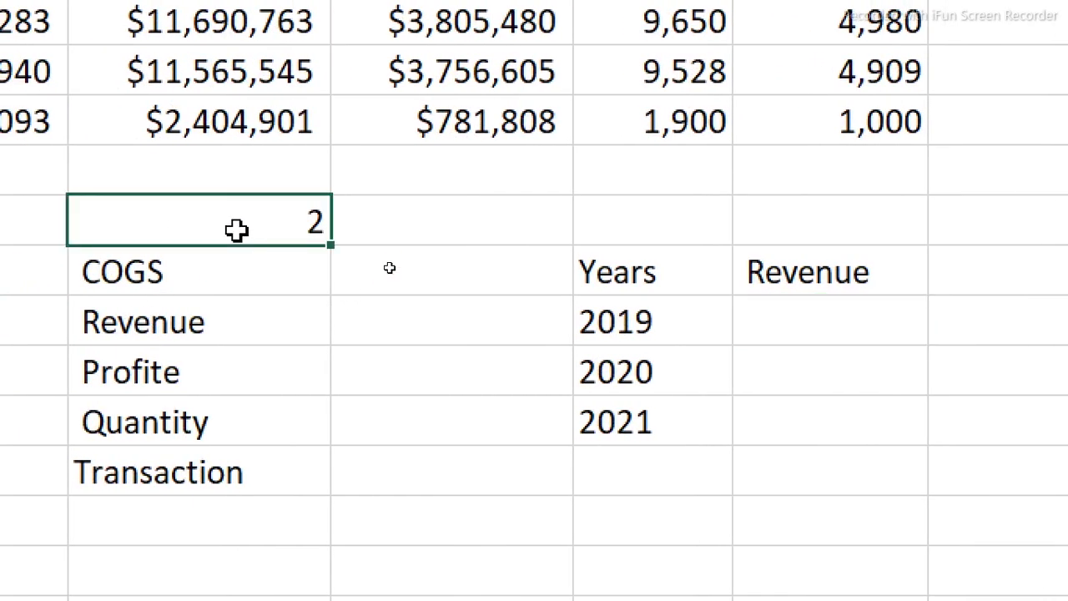
pyautogui.write('5')
pyautogui.press('Return')
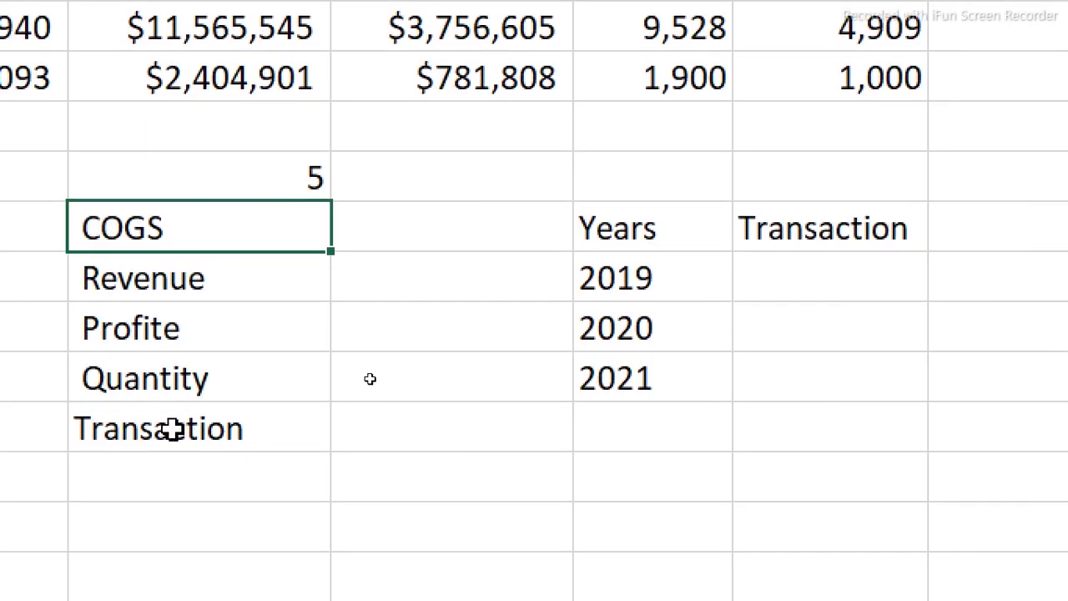
pyautogui.click(296, 163)
pyautogui.write('1')
pyautogui.press('Return')
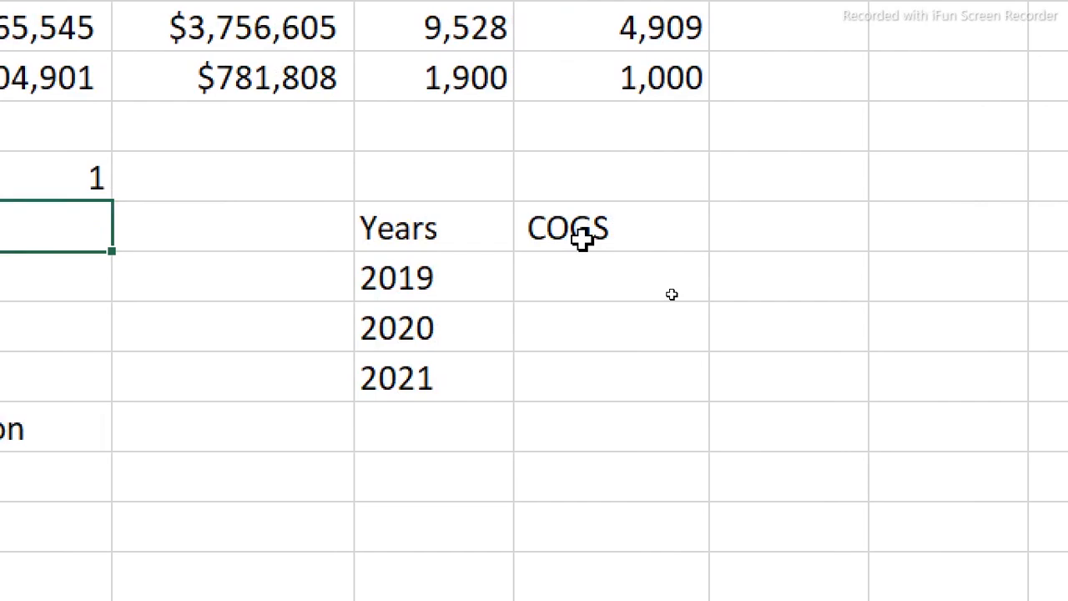
# Enter =OFFSET(AN4,0,AP8) in AS10 to pull the 2019 value of the selected measure.
pyautogui.click(583, 283)
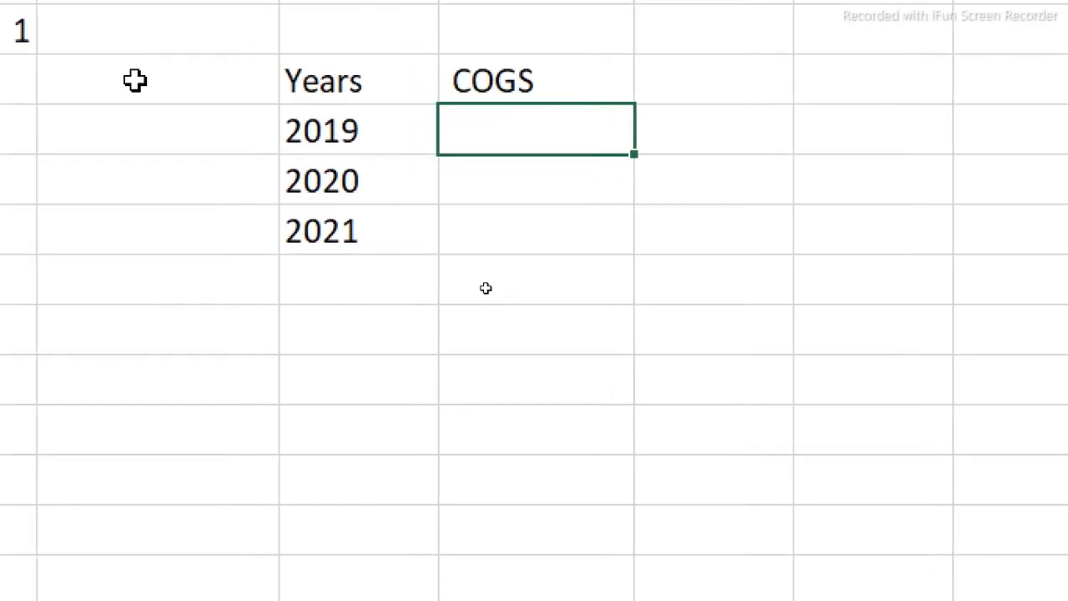
pyautogui.moveTo(518, 129); pyautogui.dragTo(617, 233)
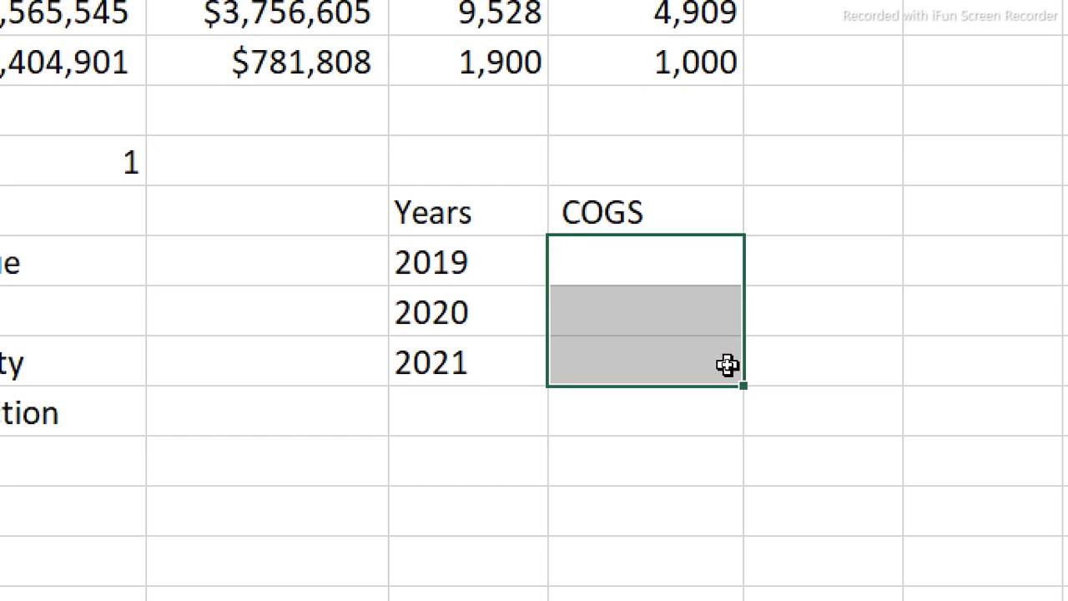
pyautogui.write('=off')
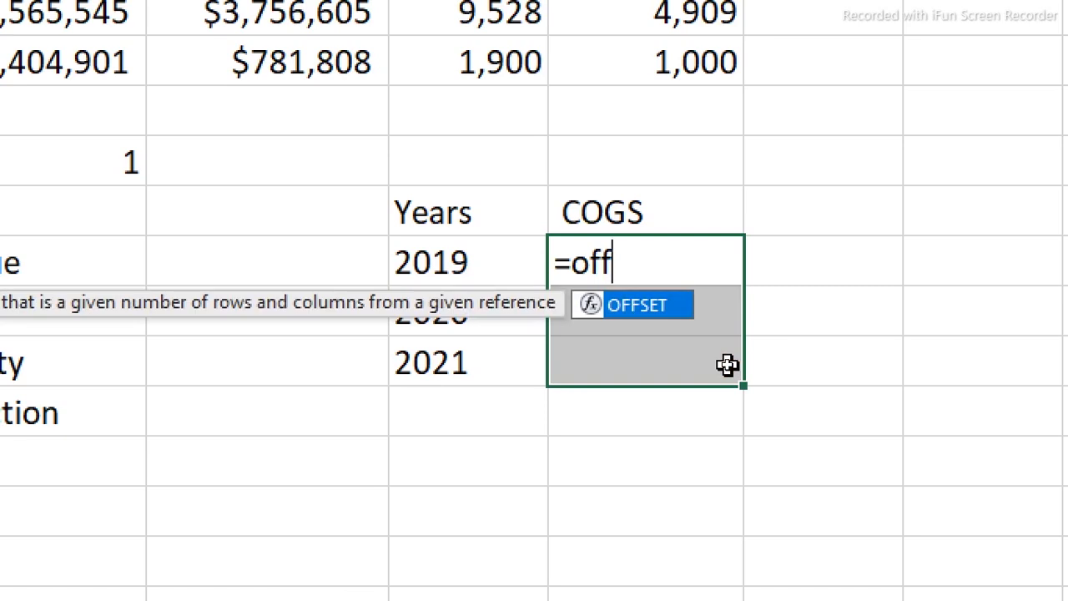
pyautogui.press('Tab')
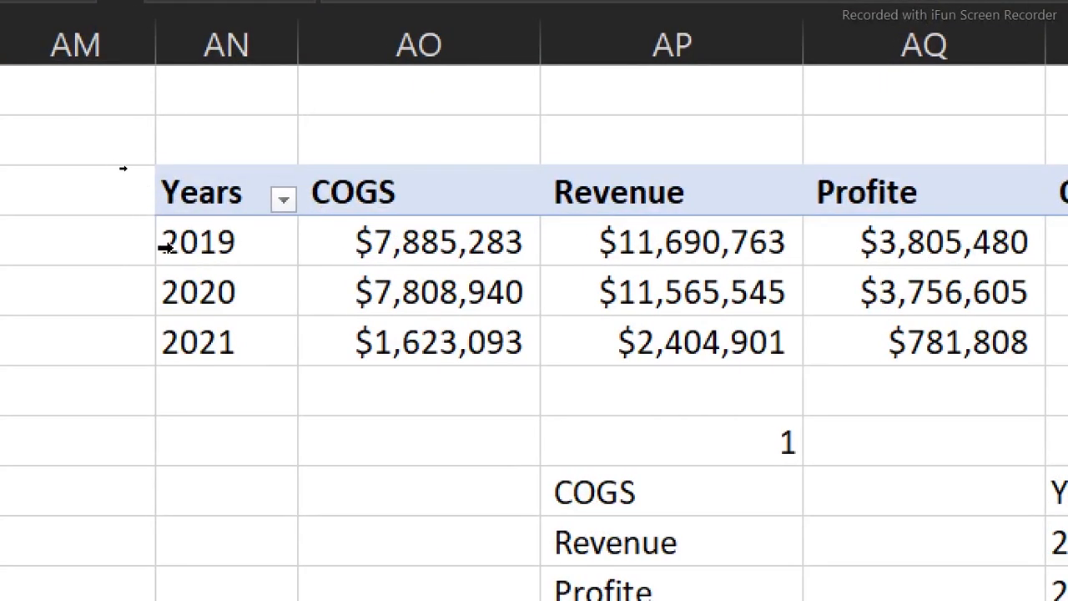
pyautogui.click(201, 242)
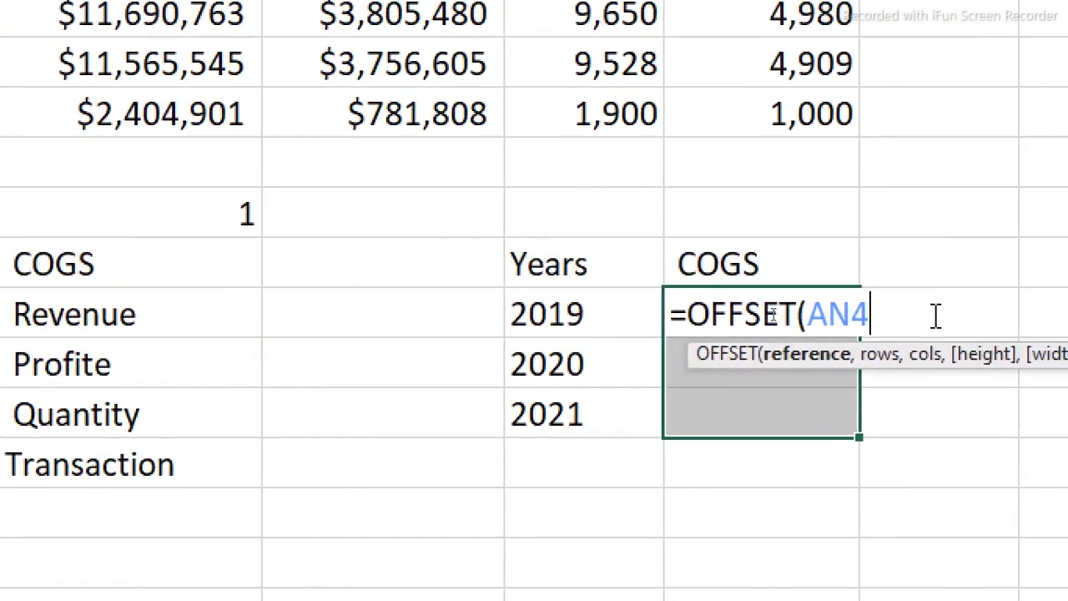
pyautogui.write(',')
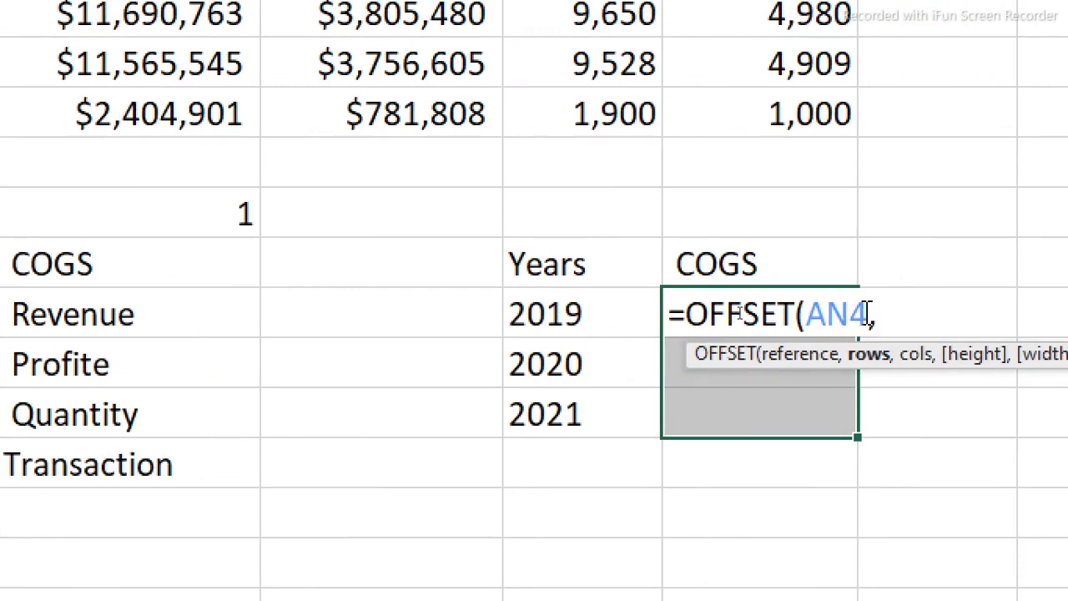
pyautogui.write('0,')
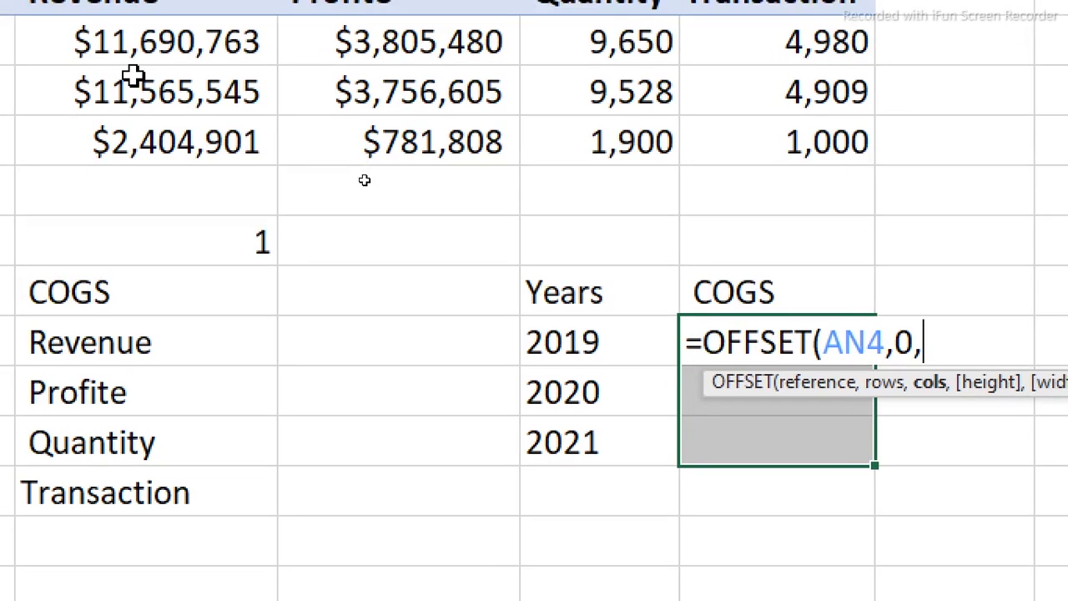
pyautogui.click(153, 199)
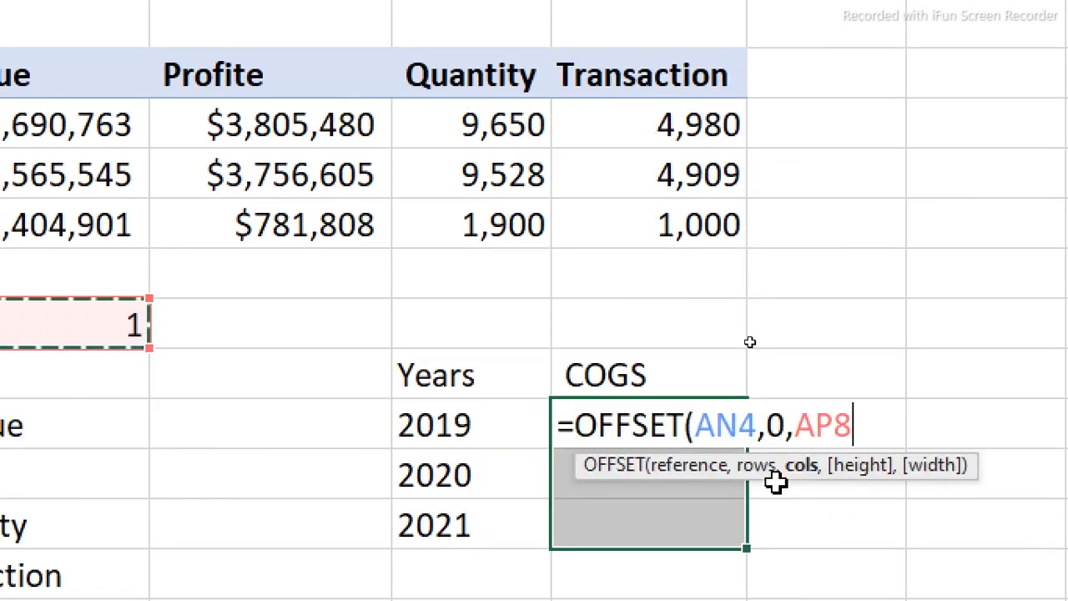
pyautogui.write(')')
pyautogui.press('Return')
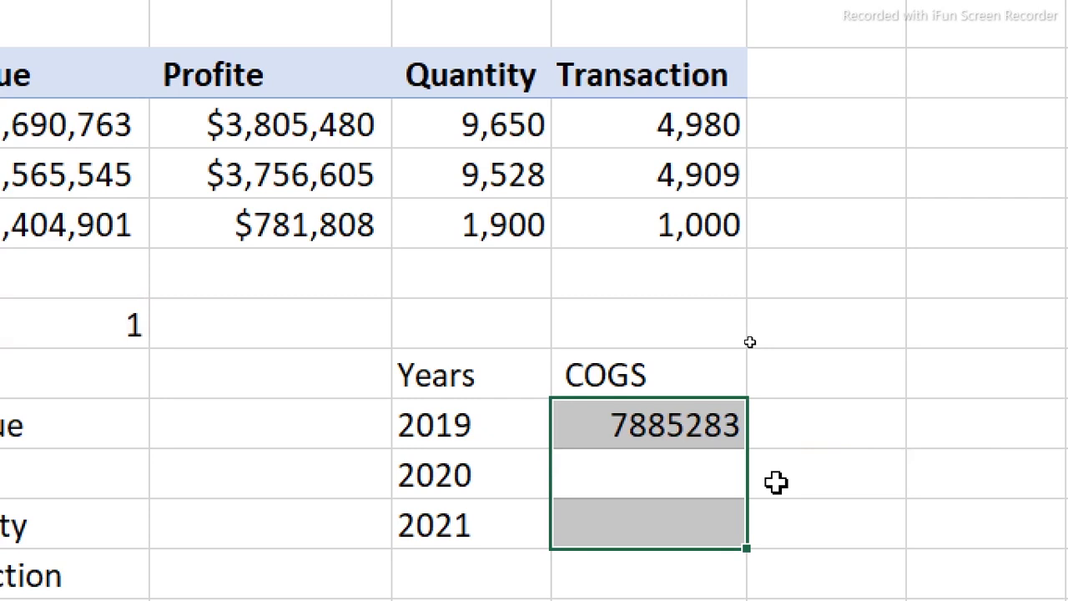
# Try to copy the OFFSET formula from AS10 down to AS12 and inspect the copied formula in AS11.
pyautogui.click(670, 427)
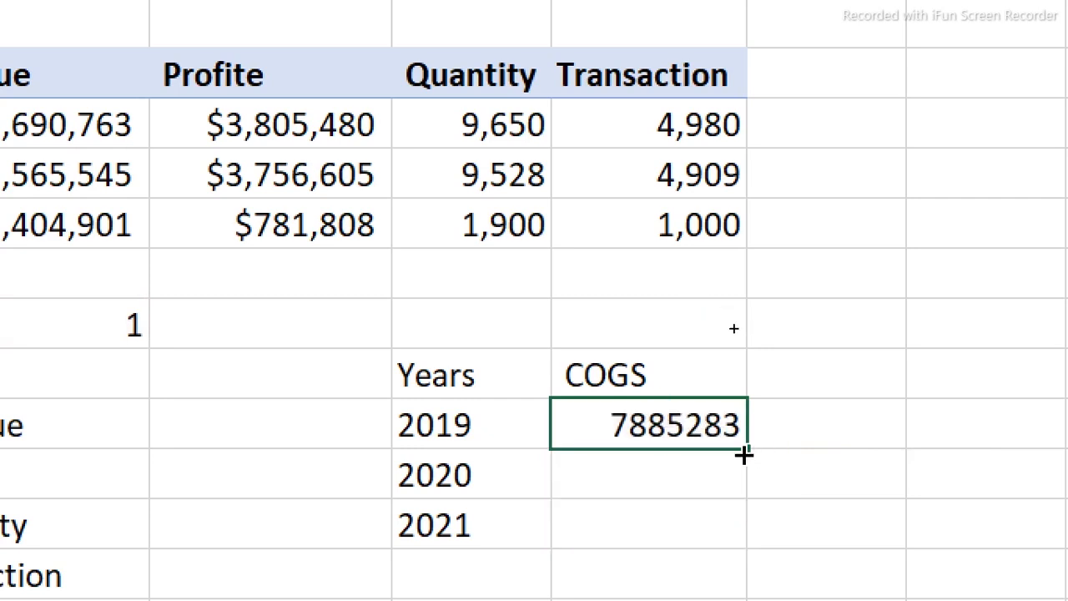
pyautogui.moveTo(743, 455); pyautogui.dragTo(723, 523)
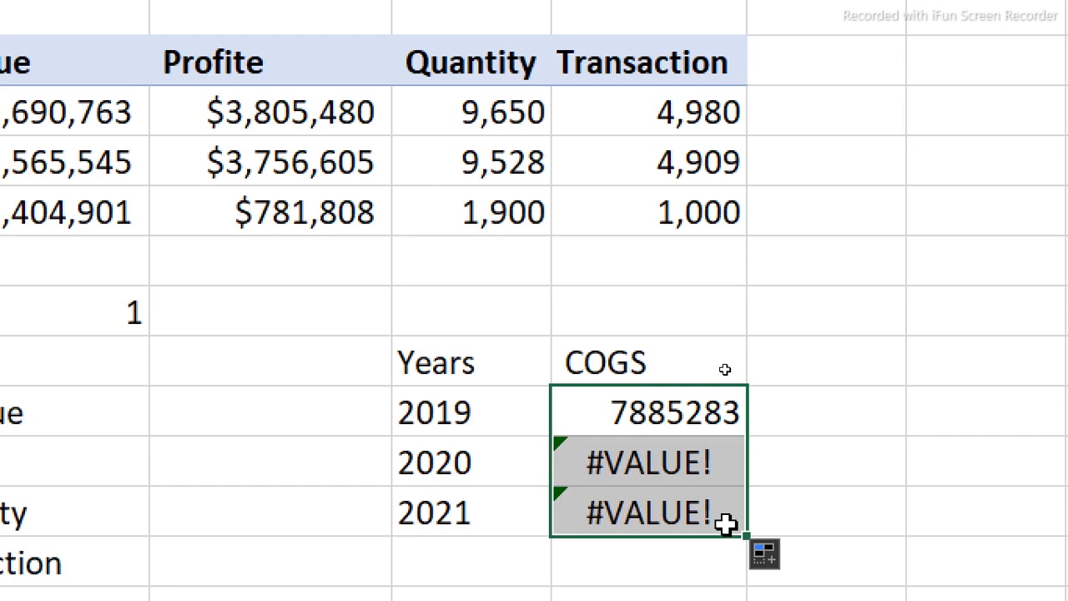
pyautogui.click(647, 460)
pyautogui.doubleClick(647, 462)
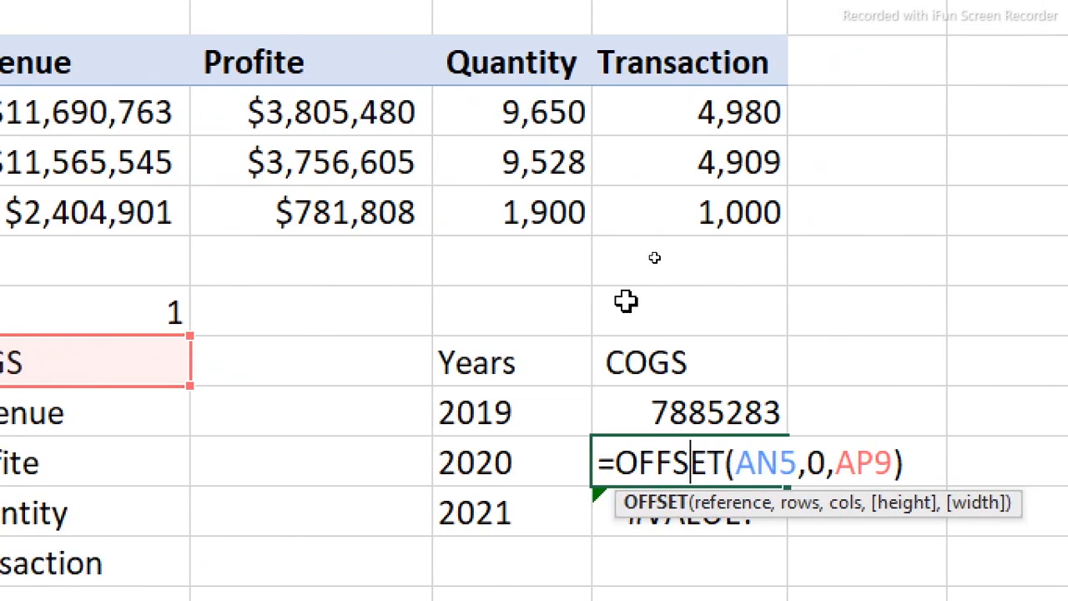
pyautogui.hotkey('ctrl', 'Return')
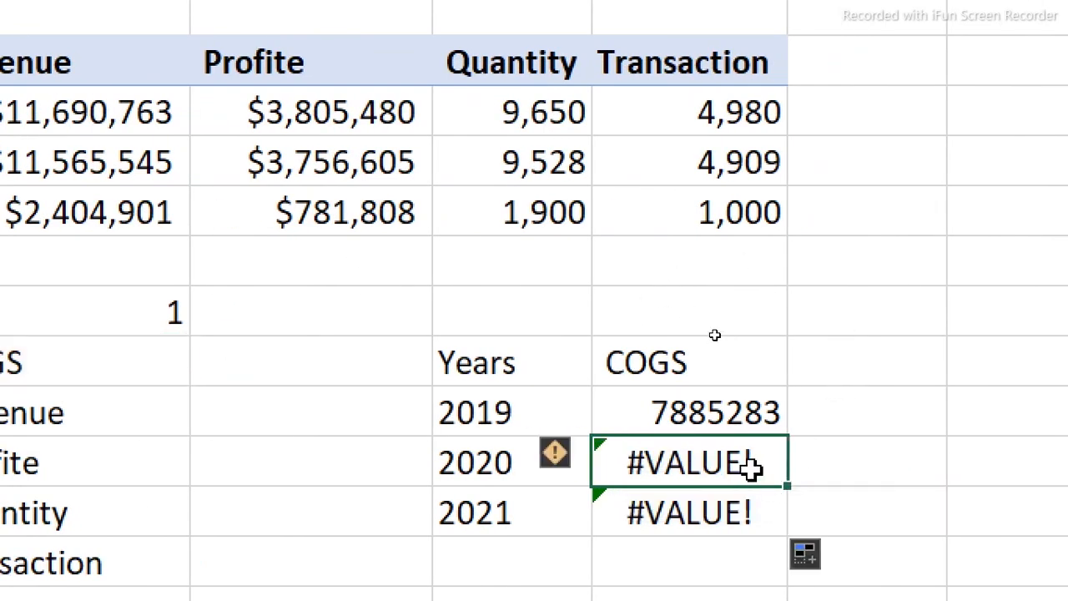
# Change the AS10 formula to =OFFSET(AN4,0,$AP$8), fill it down to AS12, and check the copy in AS11.
pyautogui.click(722, 413)
pyautogui.doubleClick(723, 413)
pyautogui.click(837, 413)
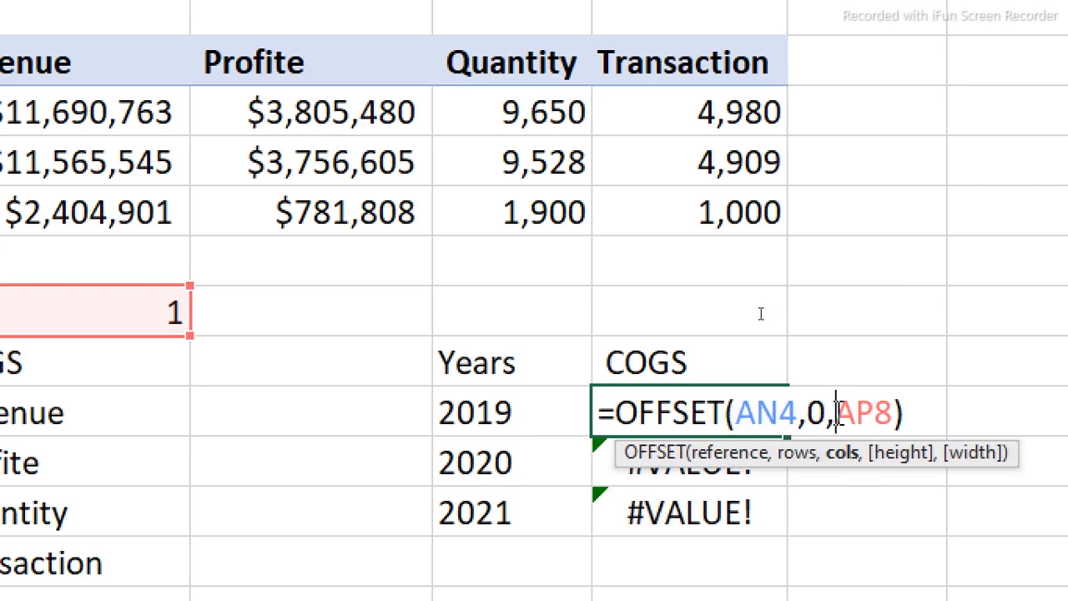
pyautogui.write('$')
pyautogui.press('Right')
pyautogui.write('$')
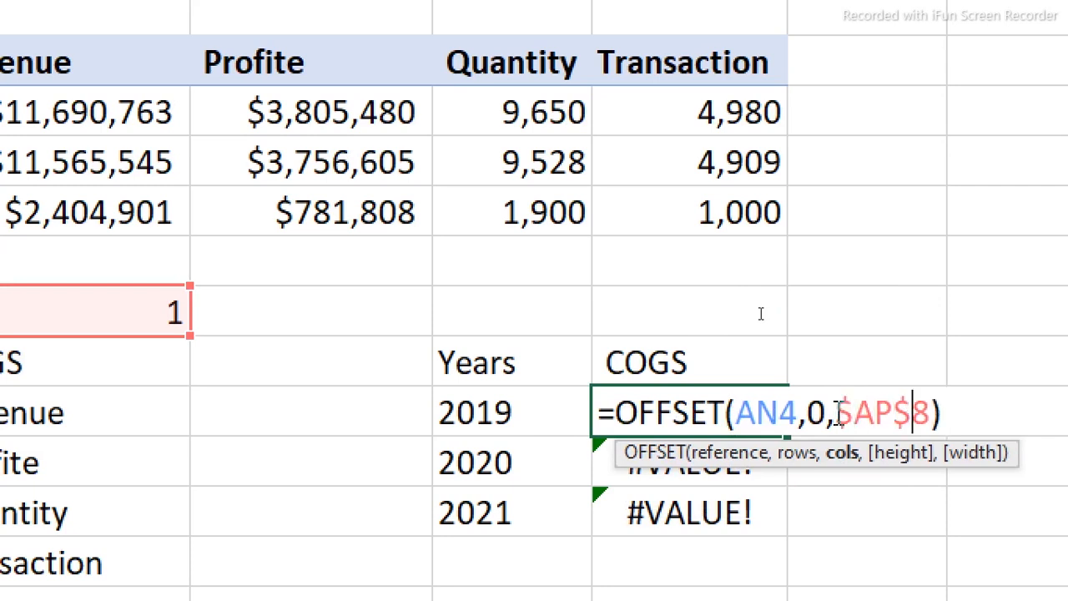
pyautogui.press('Return')
pyautogui.click(776, 413)
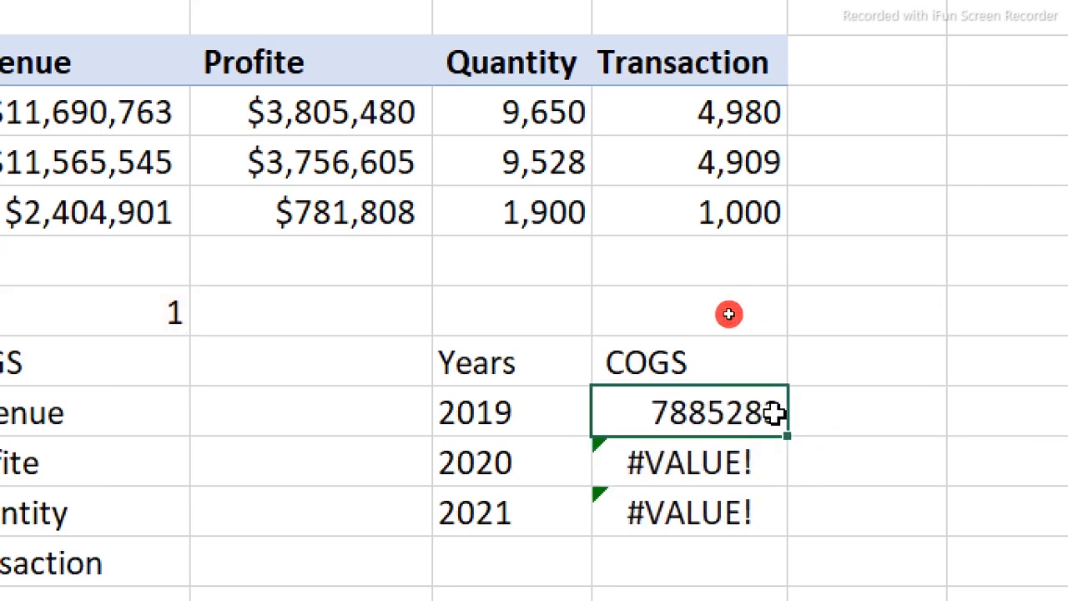
pyautogui.doubleClick(786, 437)
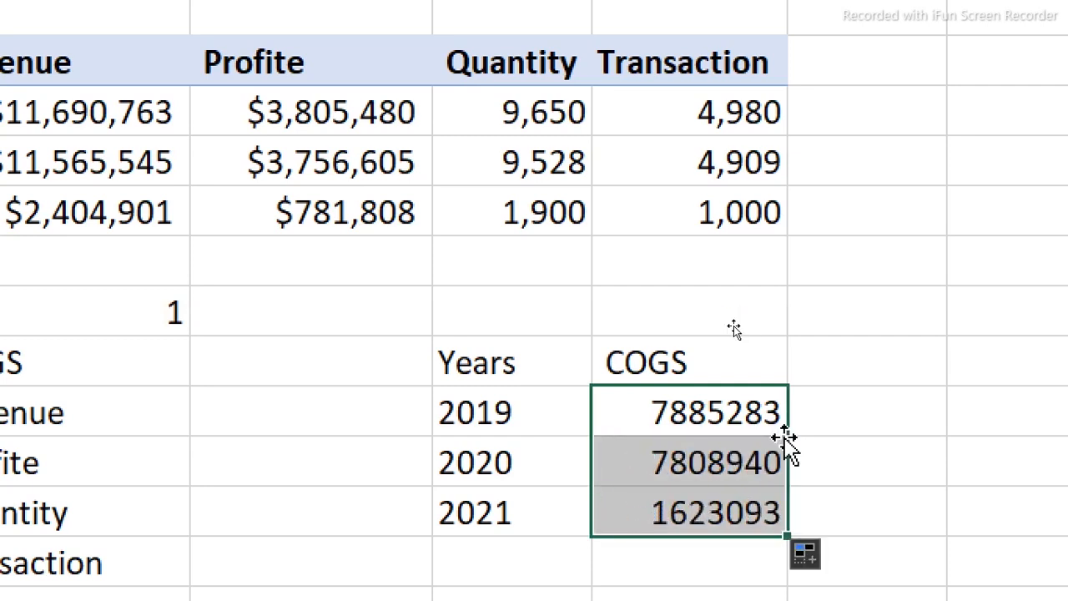
pyautogui.doubleClick(722, 464)
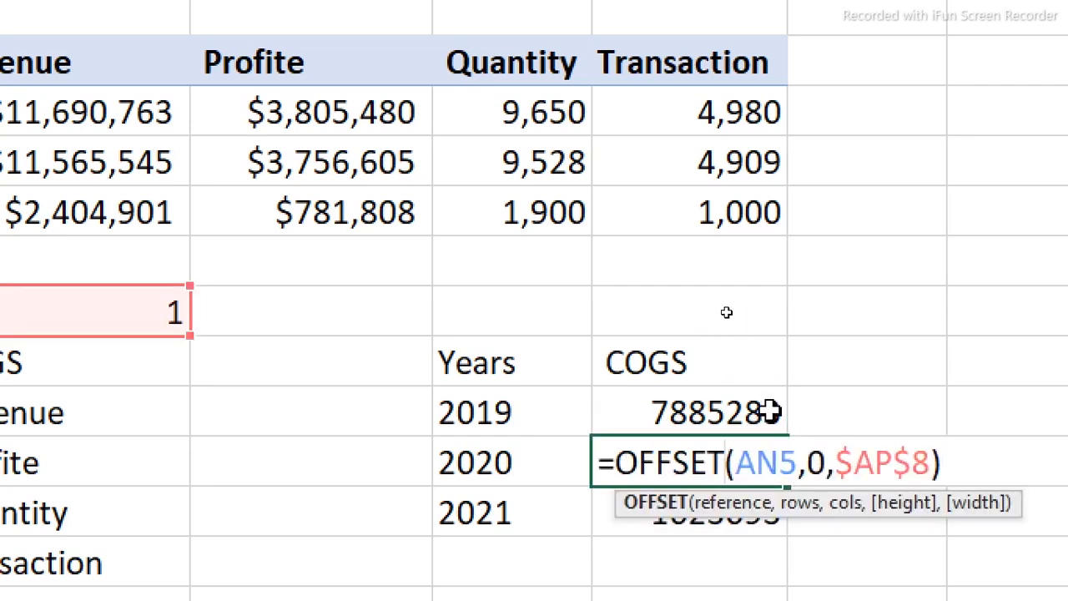
pyautogui.press('Escape')
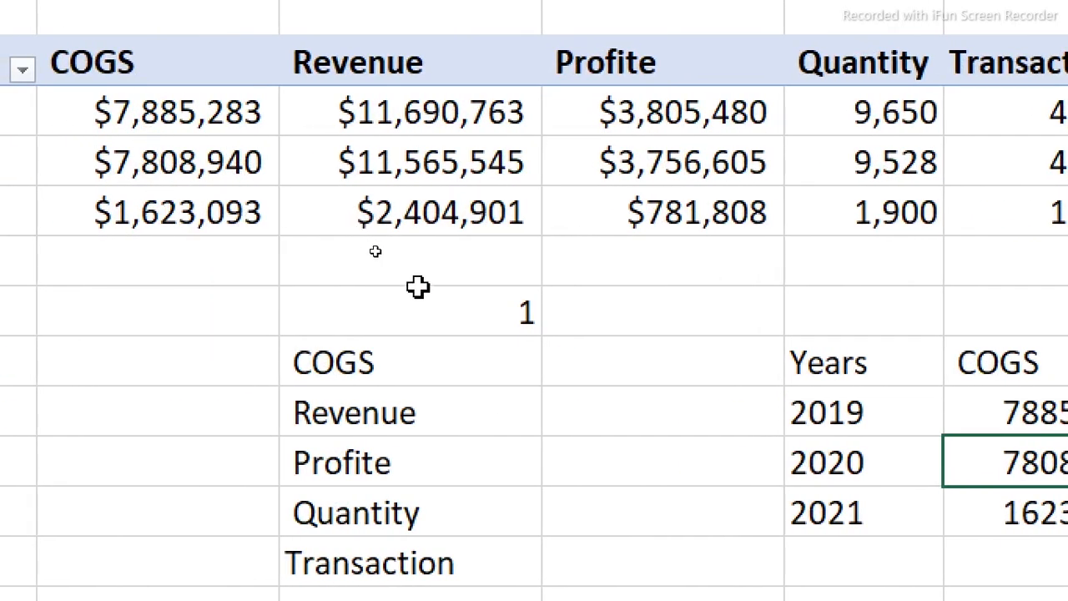
# Set the linked cell AP8 to 5 and compare the yearly values with the PivotTable's Transaction column.
pyautogui.click(423, 314)
pyautogui.write('5')
pyautogui.press('Return')
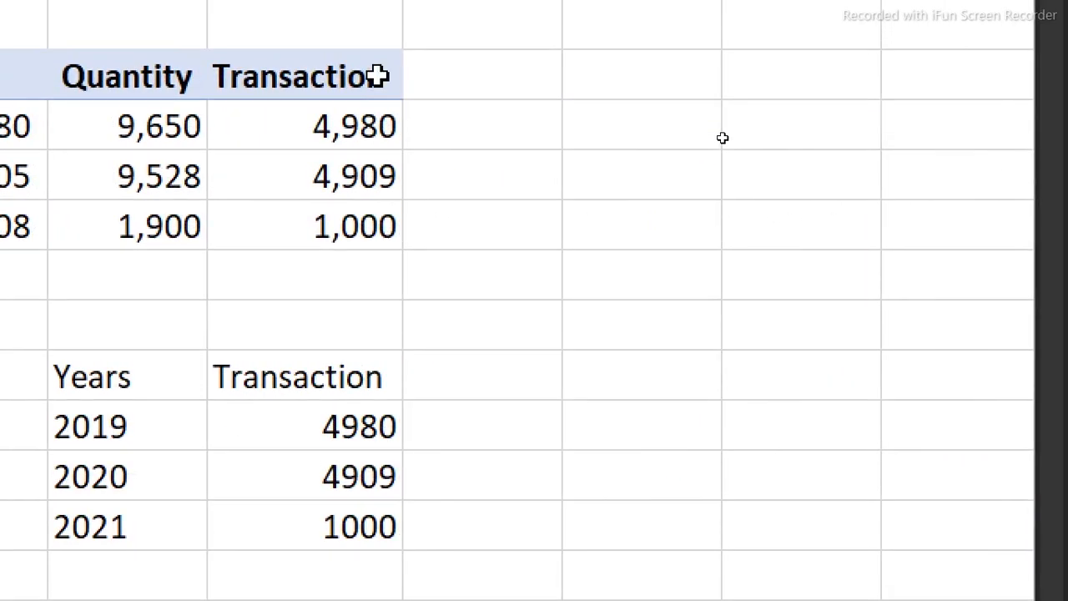
pyautogui.moveTo(368, 194)
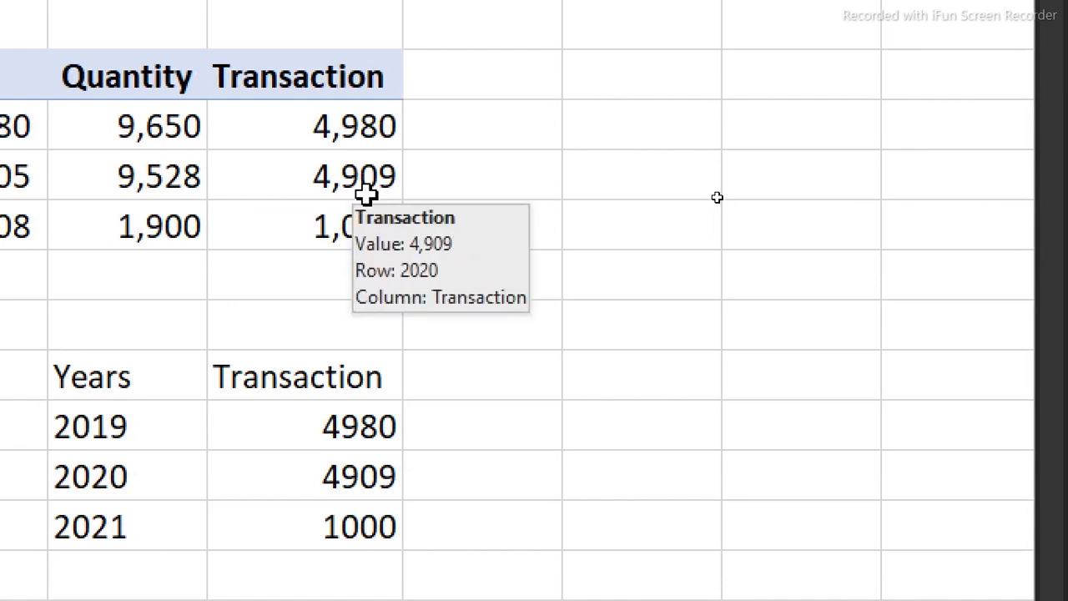
# Insert a clustered column chart from the Years and dynamic measure table in AR9:AS12.
pyautogui.moveTo(104, 376); pyautogui.dragTo(332, 524)
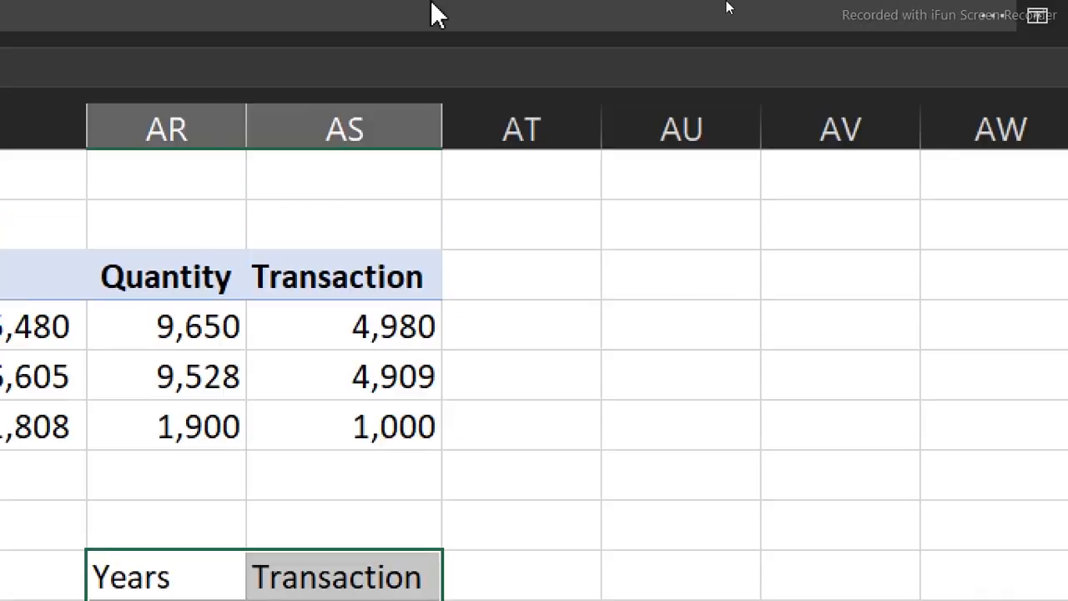
pyautogui.click(426, 5)
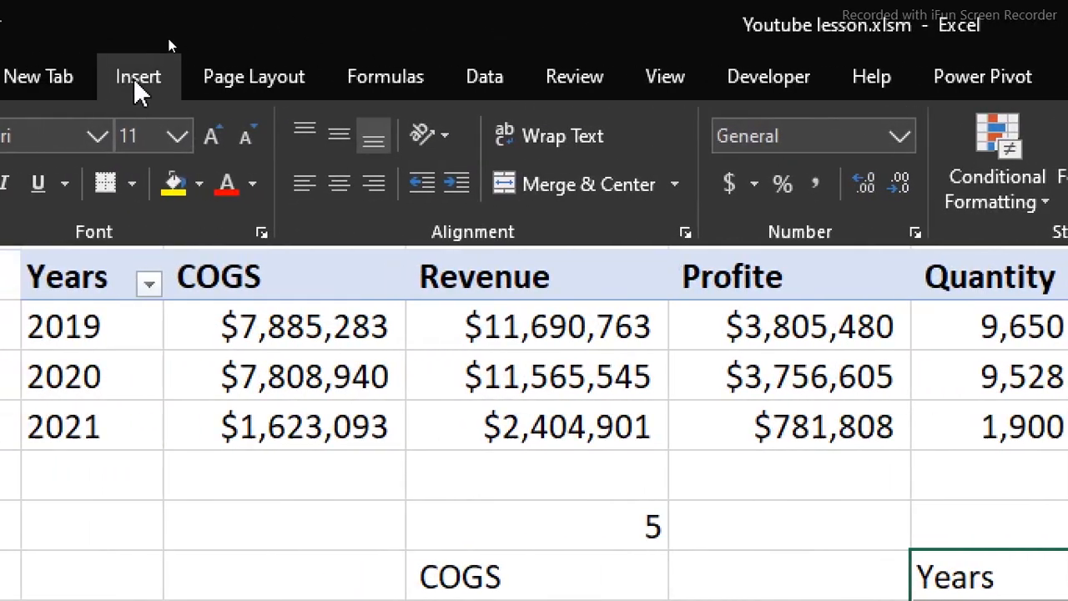
pyautogui.click(154, 75)
pyautogui.click(558, 138)
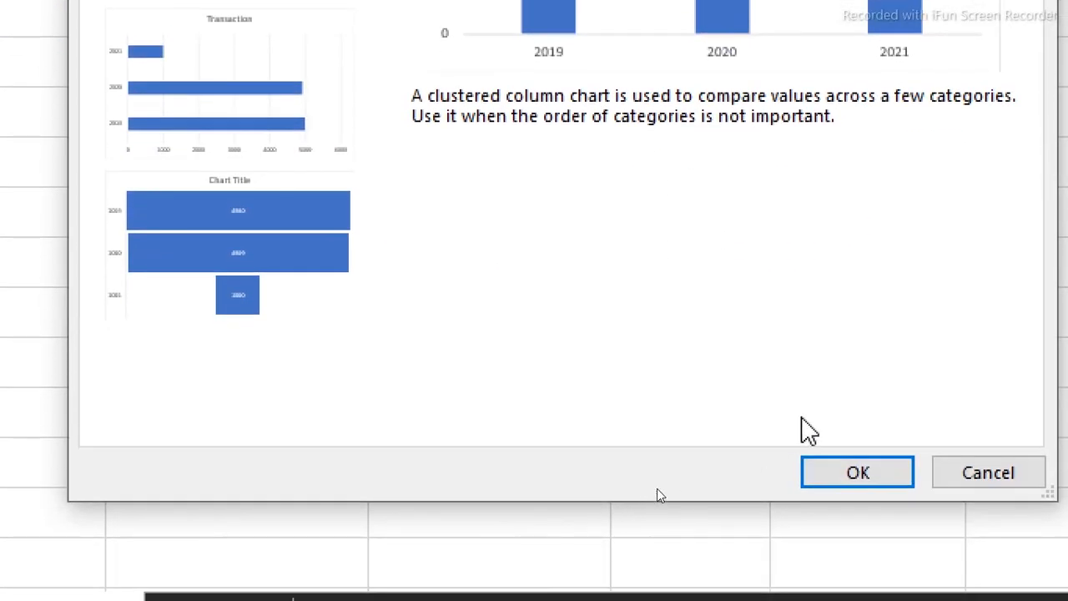
pyautogui.click(860, 474)
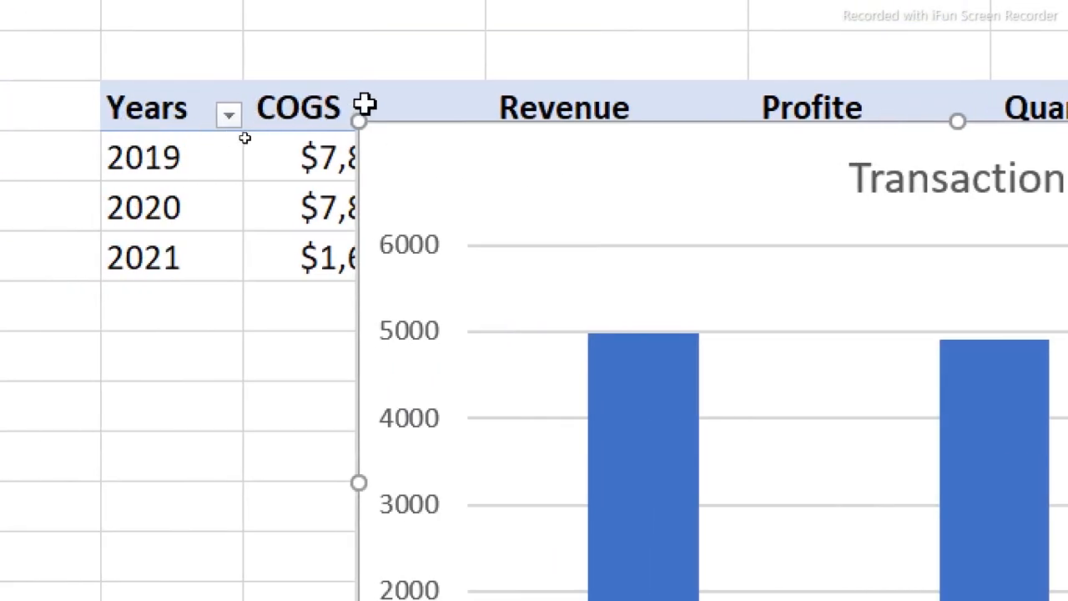
# Shrink the new column chart and move it over the measure list area beside the small yearly table.
pyautogui.moveTo(101, 124); pyautogui.dragTo(311, 243)
pyautogui.moveTo(570, 244); pyautogui.dragTo(756, 382)
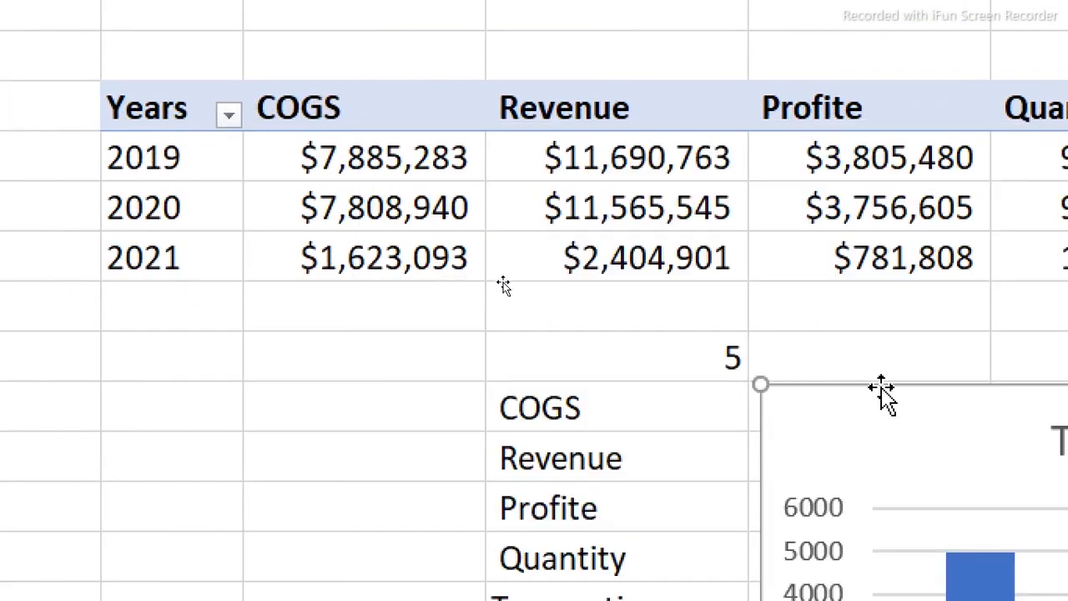
pyautogui.moveTo(880, 393); pyautogui.dragTo(231, 66)
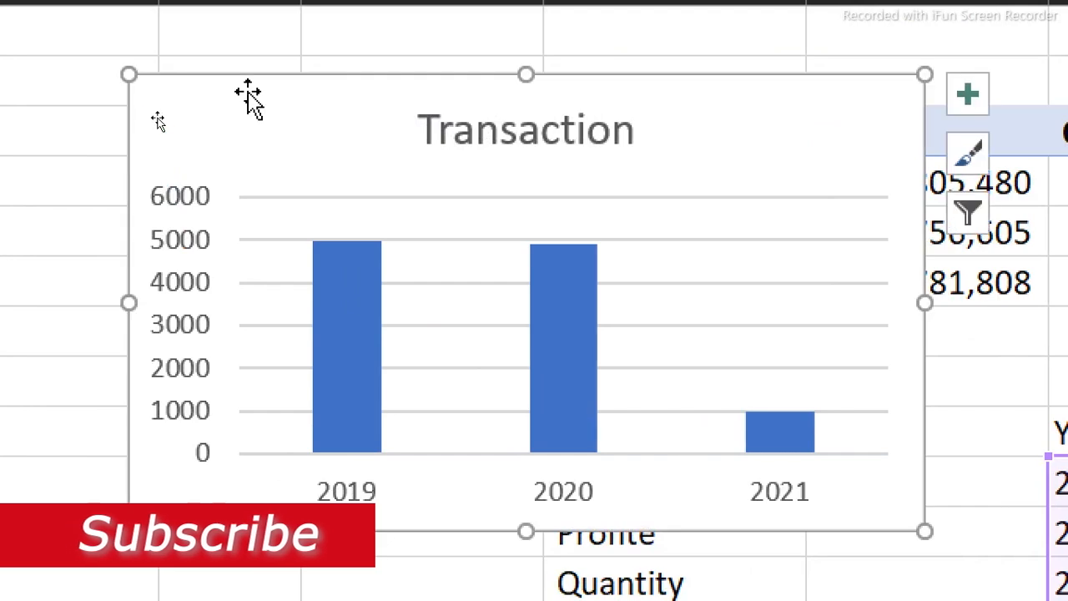
# Cut the column chart and paste it on the Dashboard sheet, in the empty upper part of the month-comparison card.
pyautogui.press('Delete')
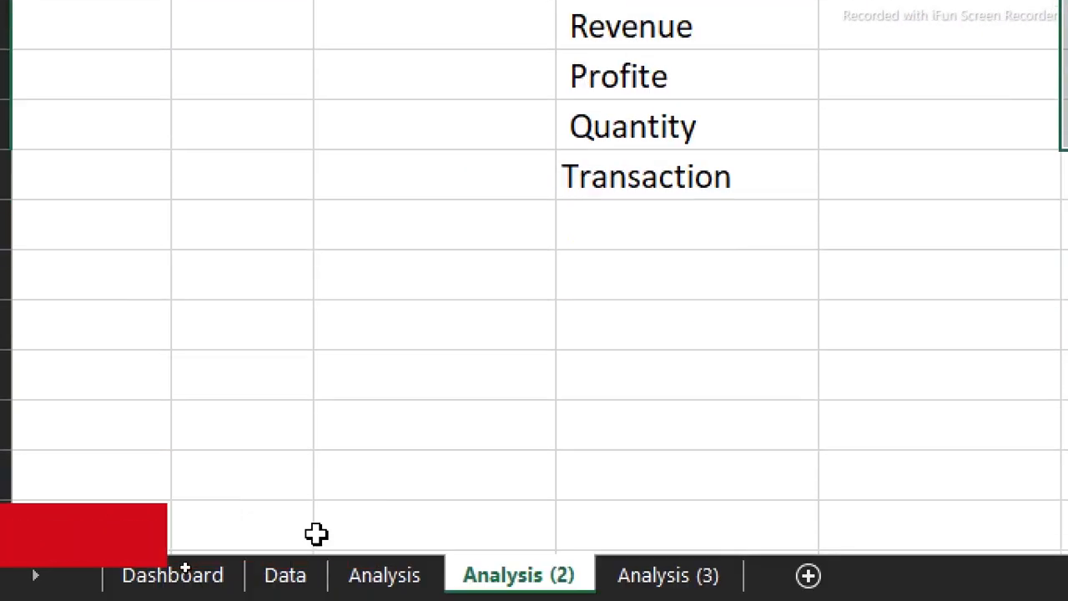
pyautogui.click(173, 577)
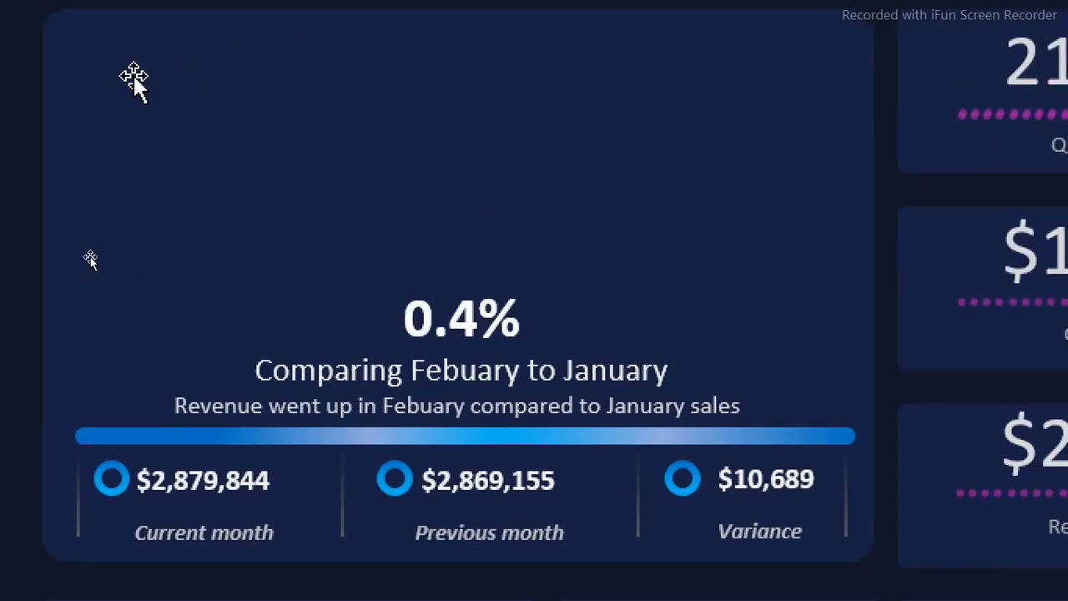
pyautogui.click(54, 79)
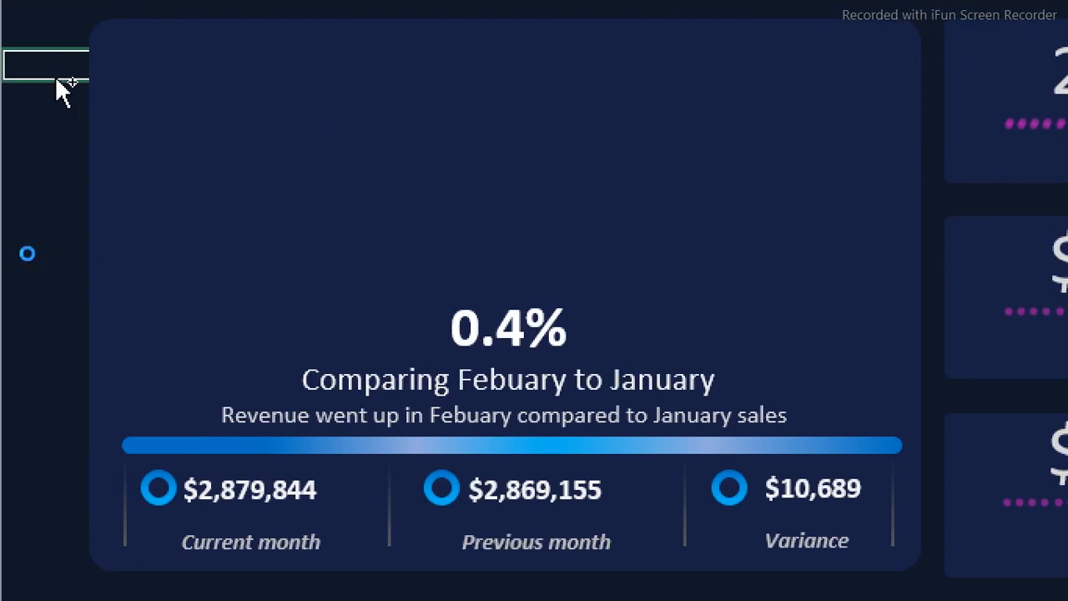
pyautogui.hotkey('ctrl', 'v')
pyautogui.moveTo(109, 74); pyautogui.dragTo(227, 84)
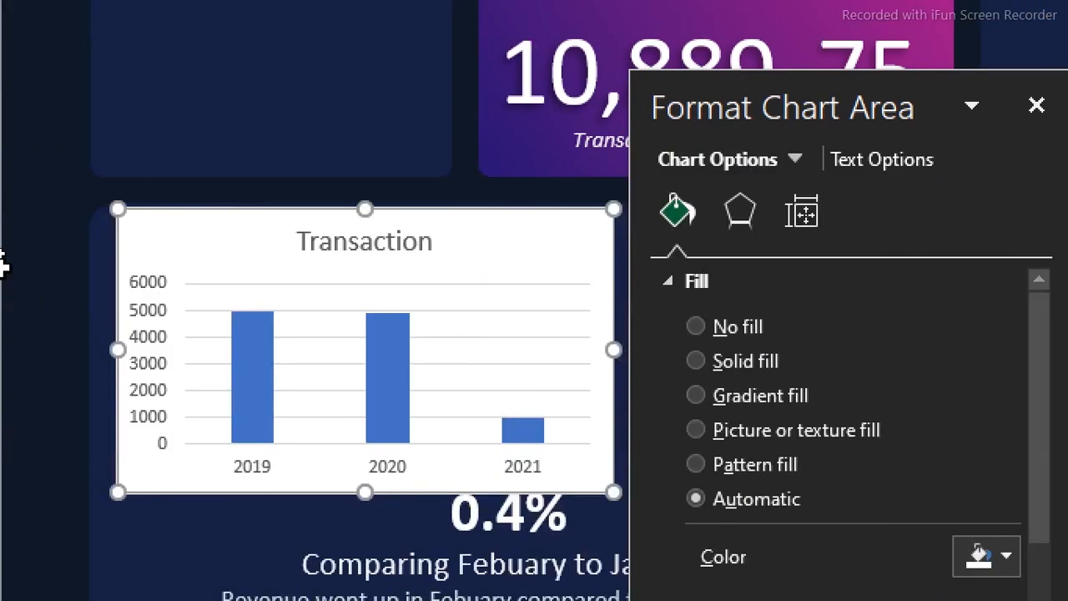
# Remove the dashboard chart's background fill, border line and horizontal gridlines.
pyautogui.click(728, 326)
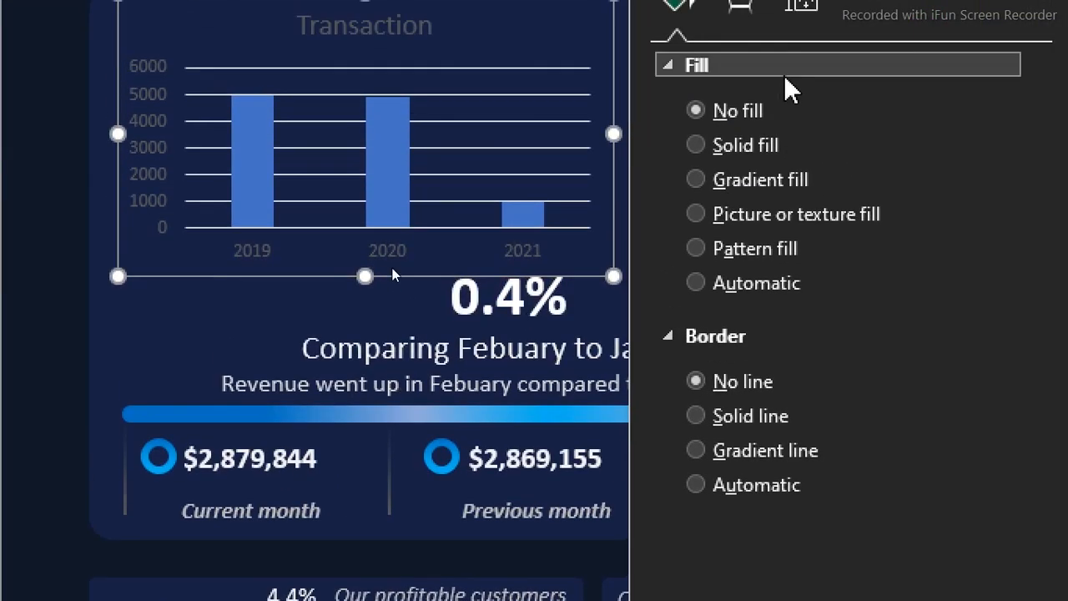
pyautogui.click(510, 121)
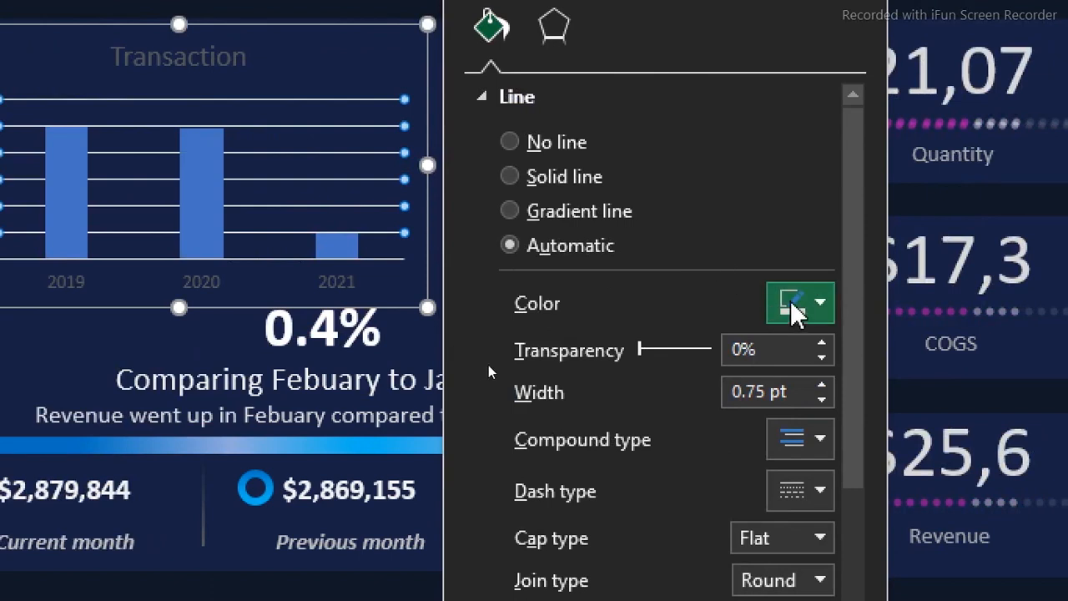
pyautogui.click(554, 145)
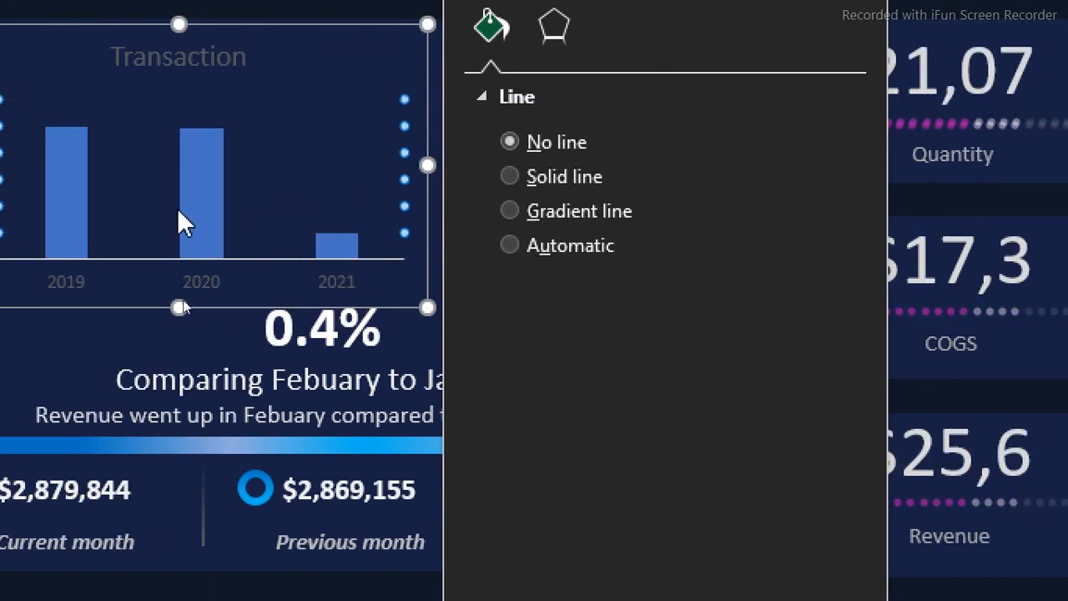
# Delete the dashboard chart's Transaction title, then shorten the chart from below and nudge it slightly down inside the card.
pyautogui.click(175, 59)
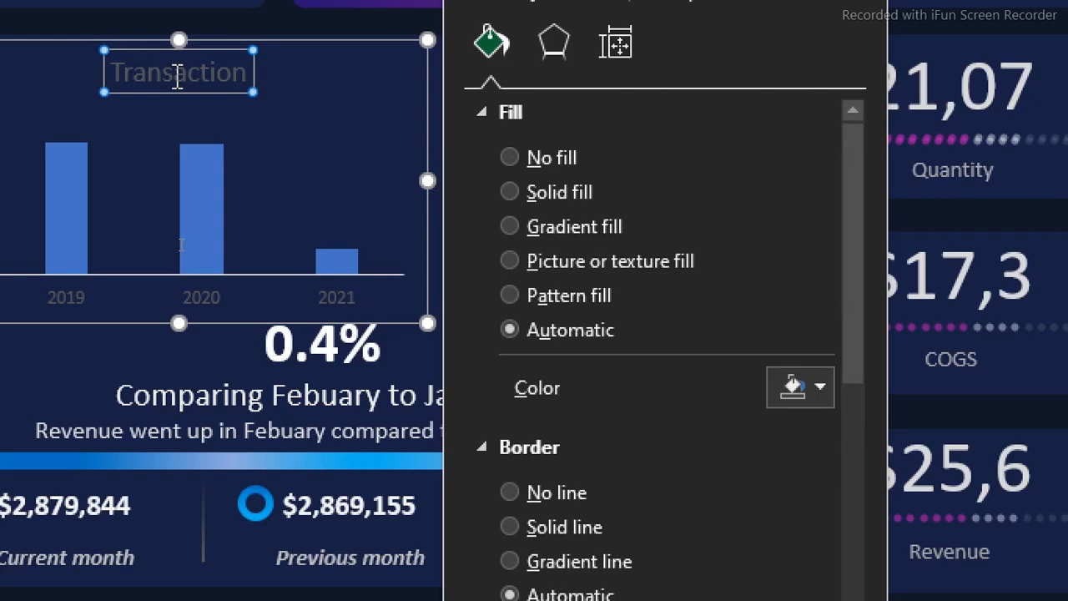
pyautogui.press('Delete')
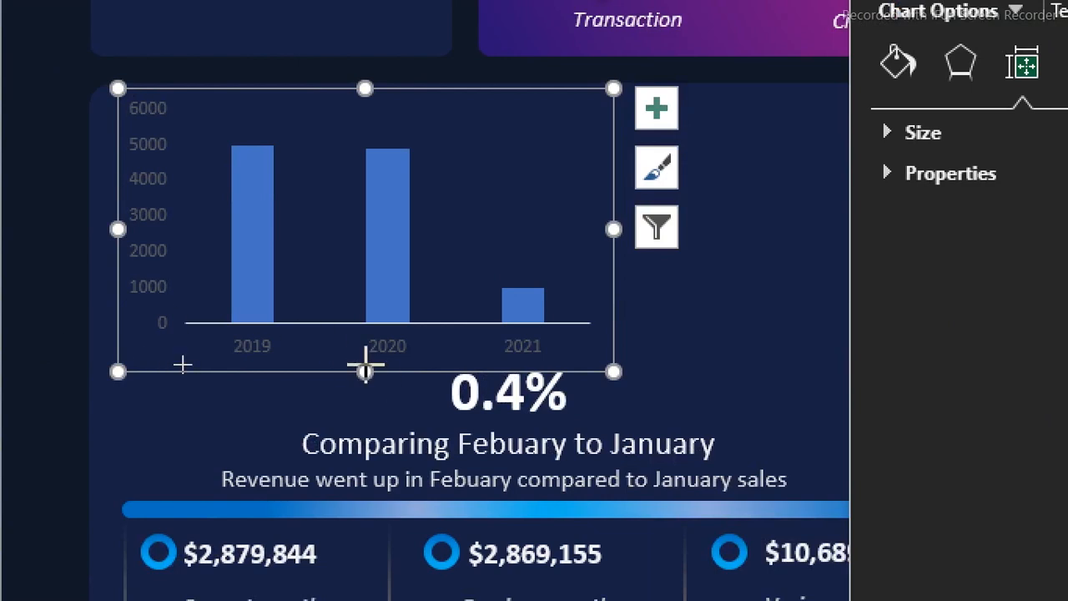
pyautogui.moveTo(365, 369); pyautogui.dragTo(360, 304)
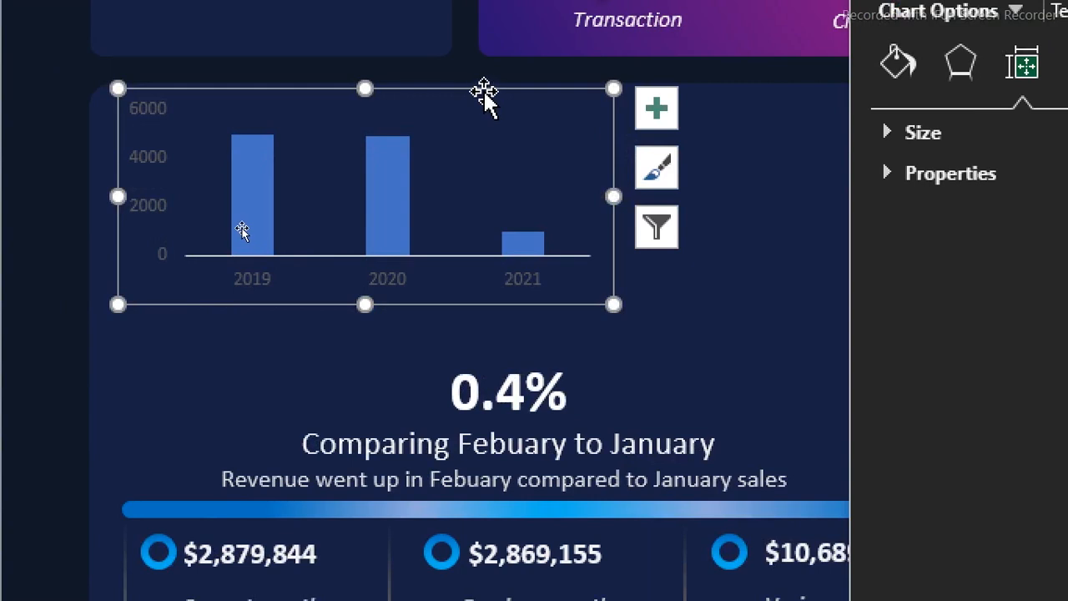
pyautogui.moveTo(482, 87); pyautogui.dragTo(484, 94)
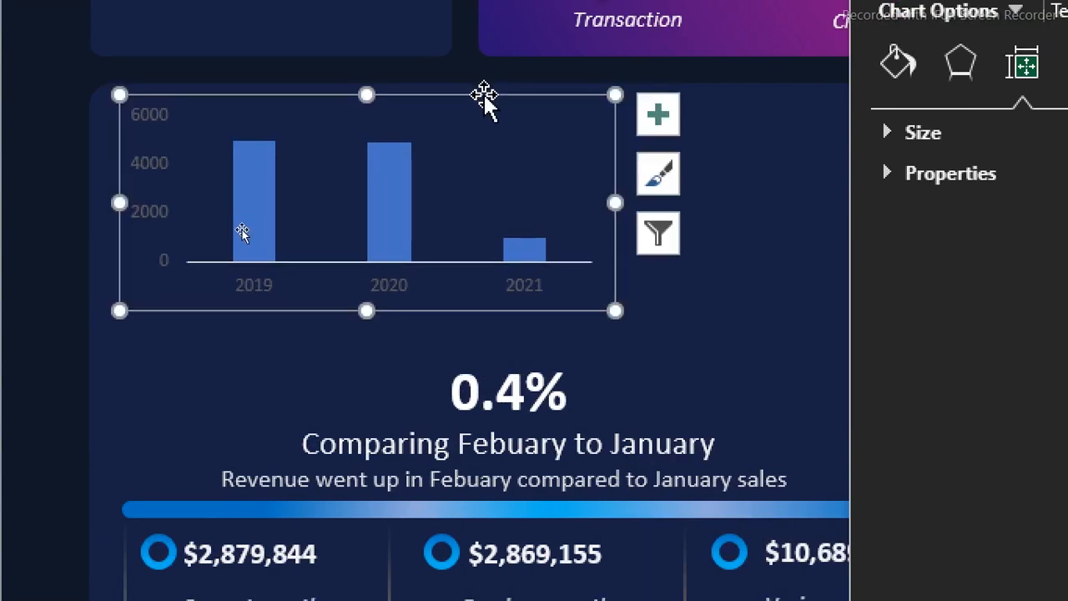
# Delete the chart's vertical value axis and set the font colour of the year labels to white.
pyautogui.click(146, 214)
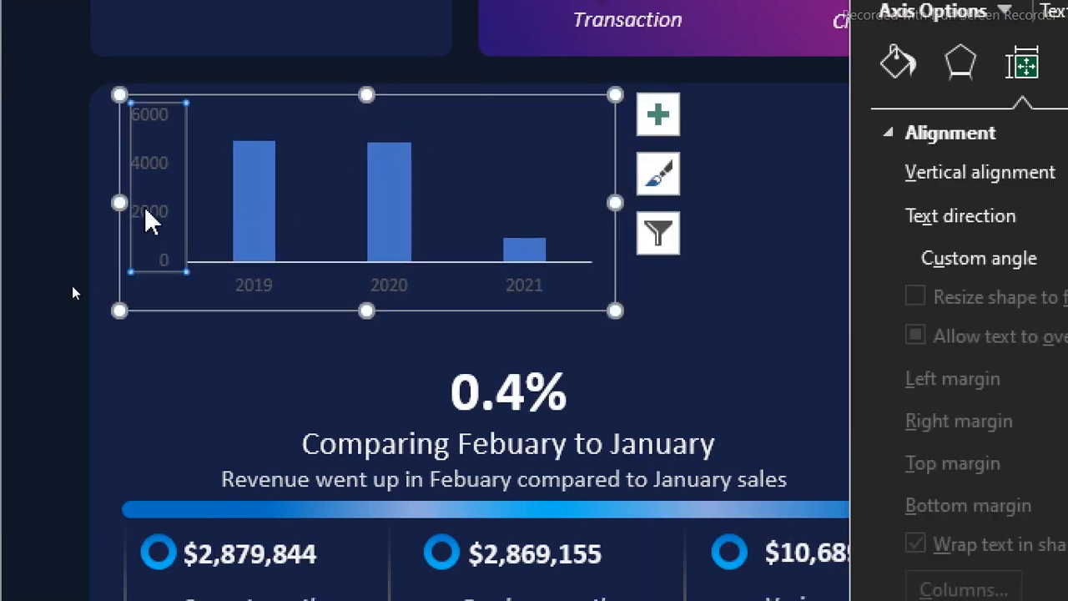
pyautogui.press('Delete')
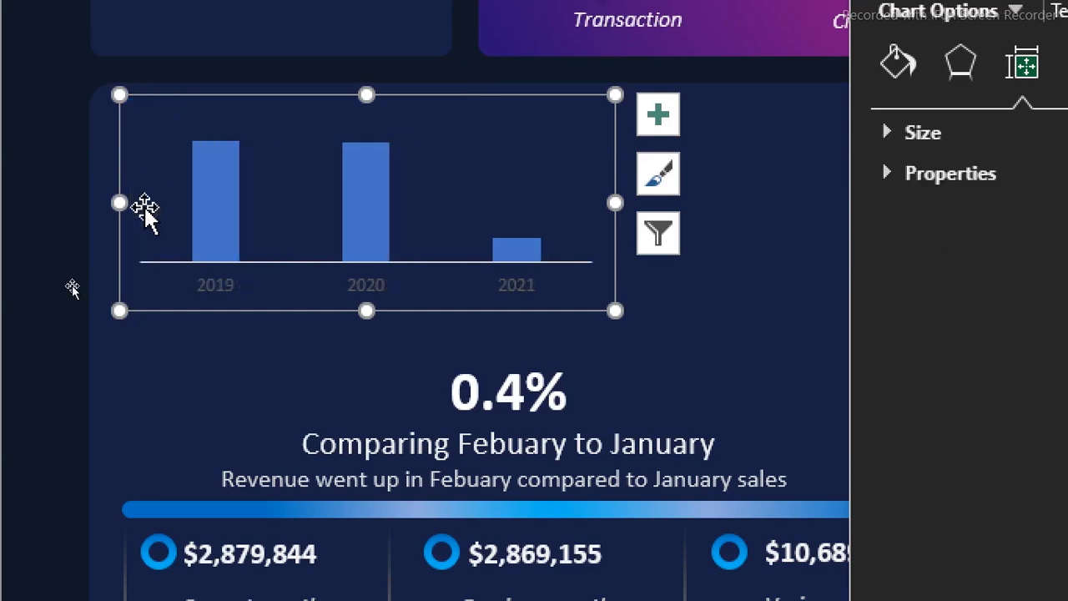
pyautogui.click(350, 288)
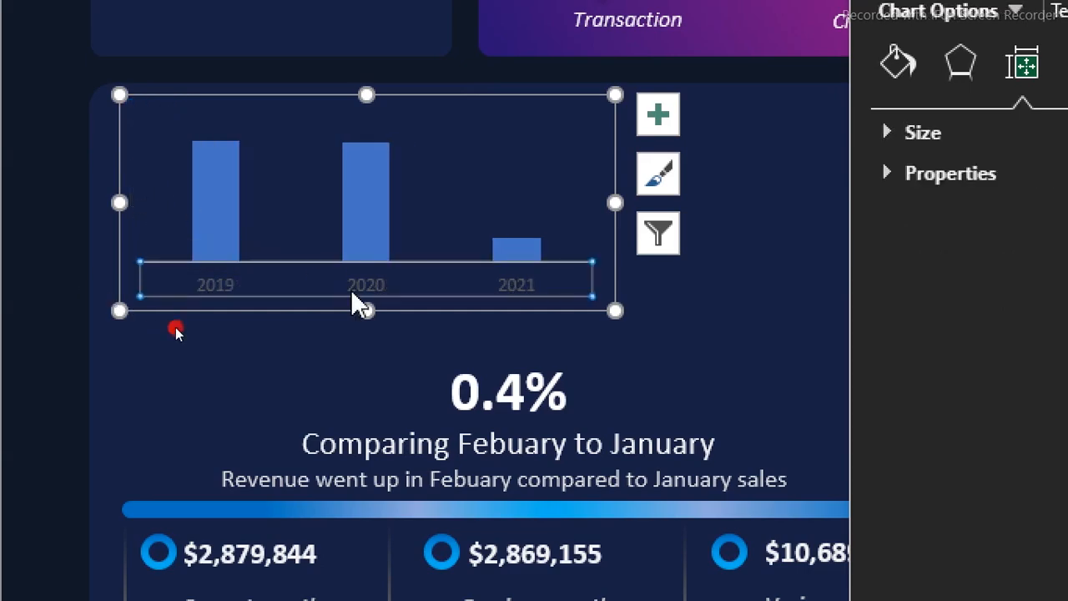
pyautogui.click(46, 7)
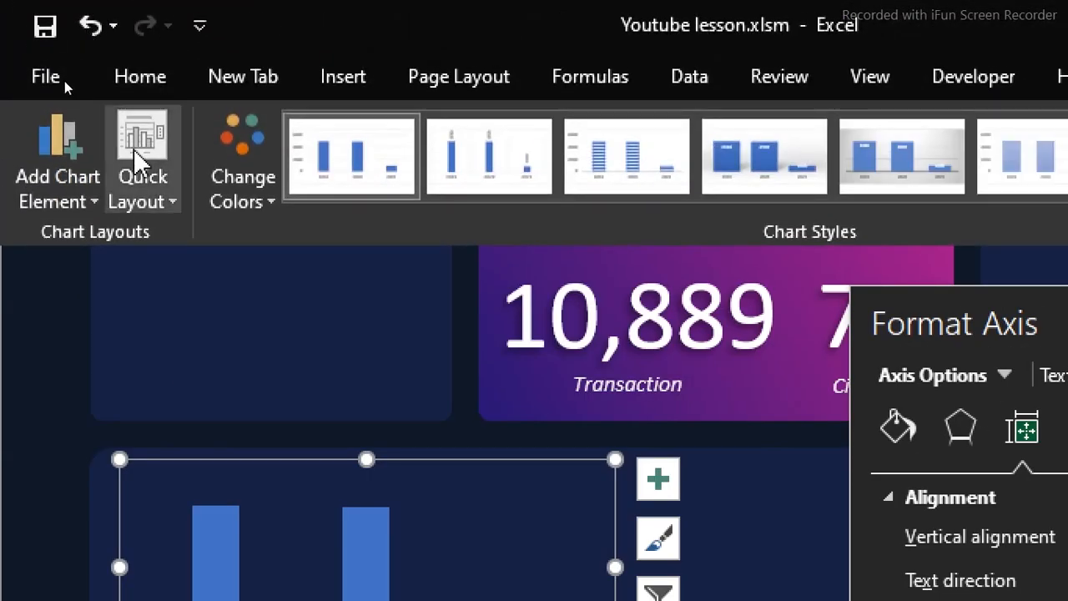
pyautogui.click(127, 78)
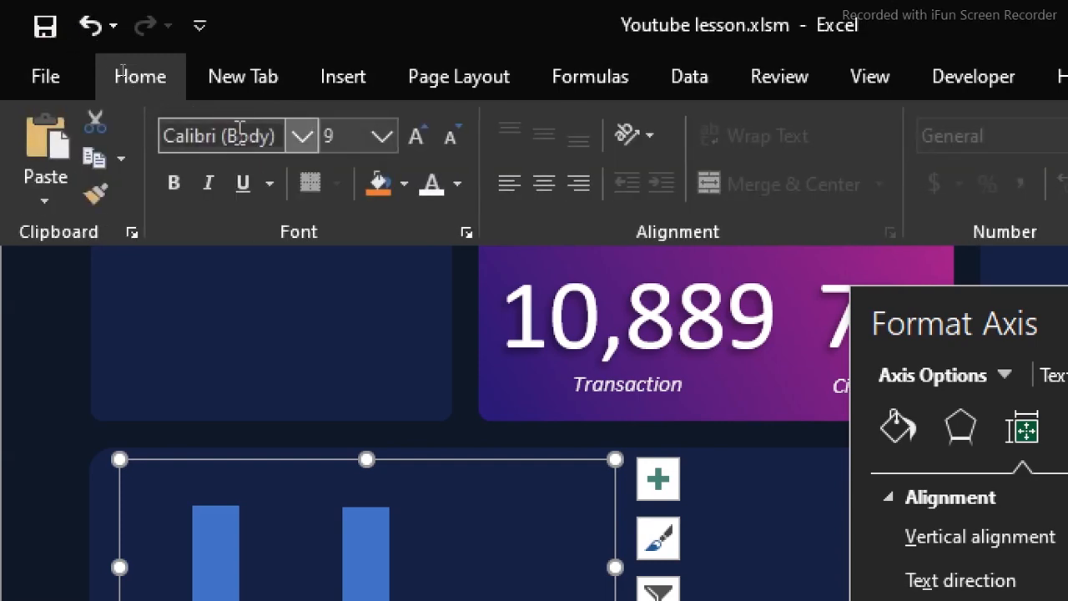
pyautogui.click(457, 184)
pyautogui.click(440, 355)
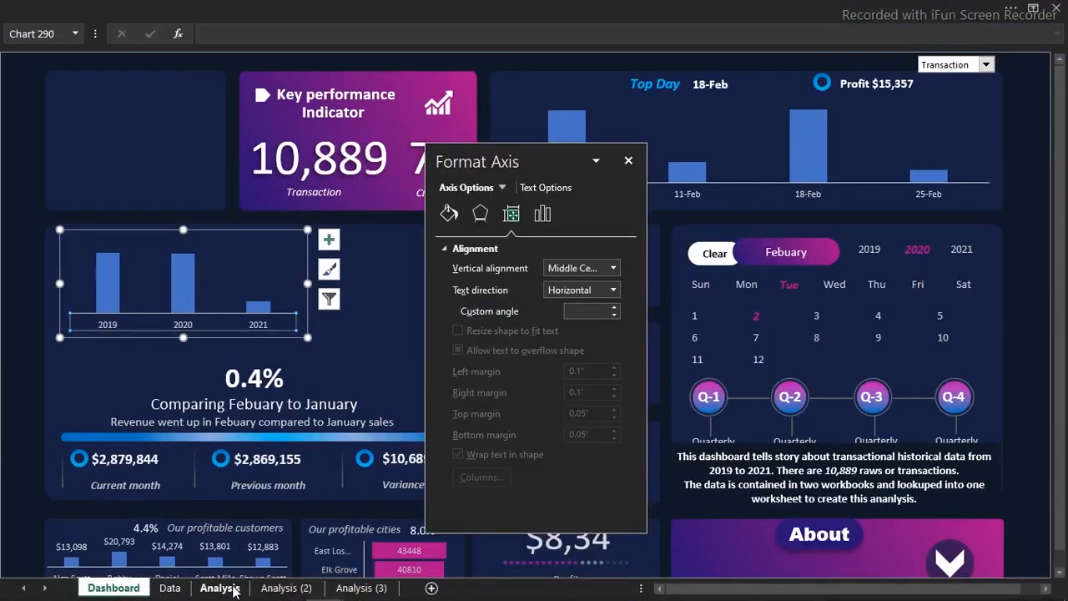
# On the Analysis (2) sheet, close the formatting pane and enter the formula ="Showing total "&AS9 in AR15.
pyautogui.click(282, 587)
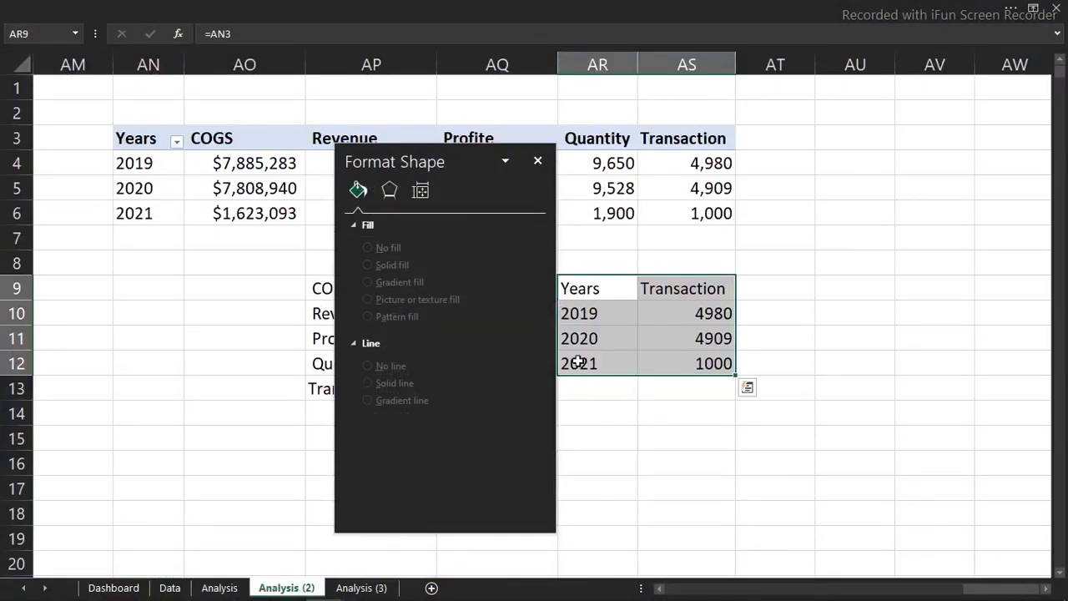
pyautogui.click(538, 162)
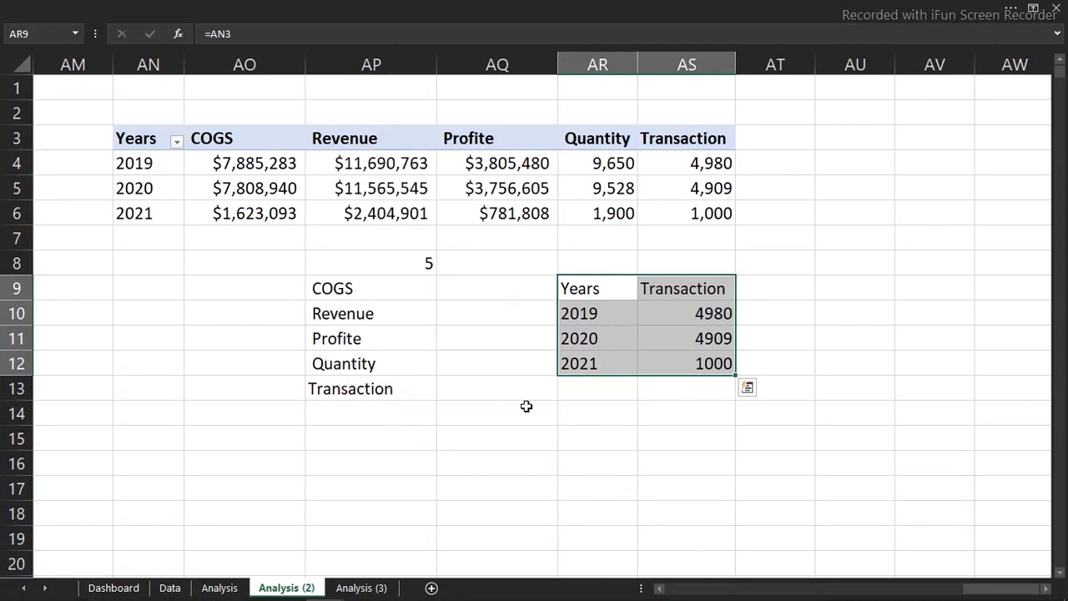
pyautogui.click(550, 440)
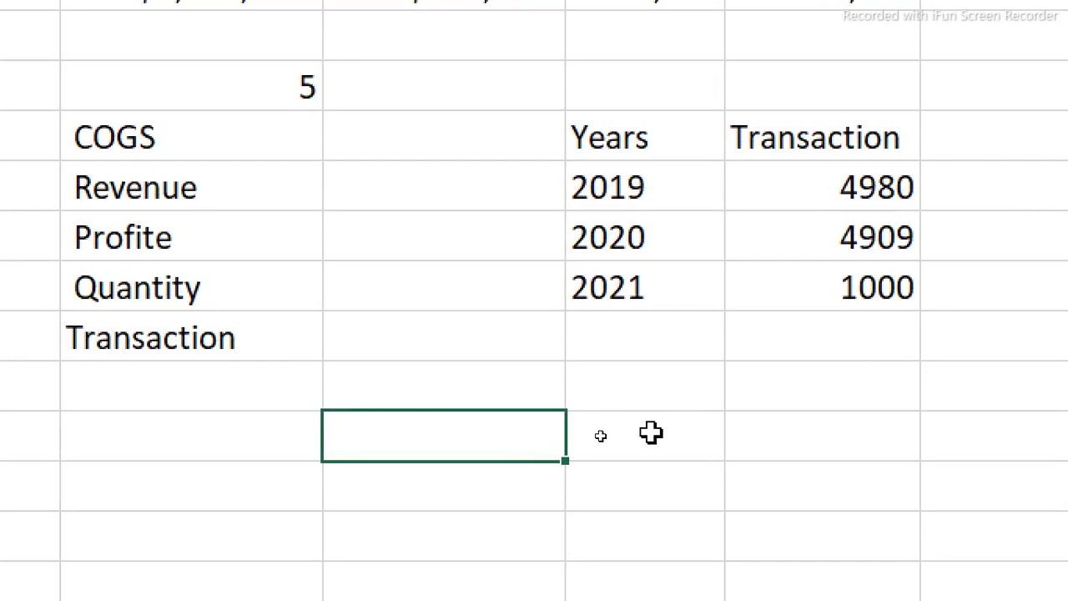
pyautogui.click(651, 431)
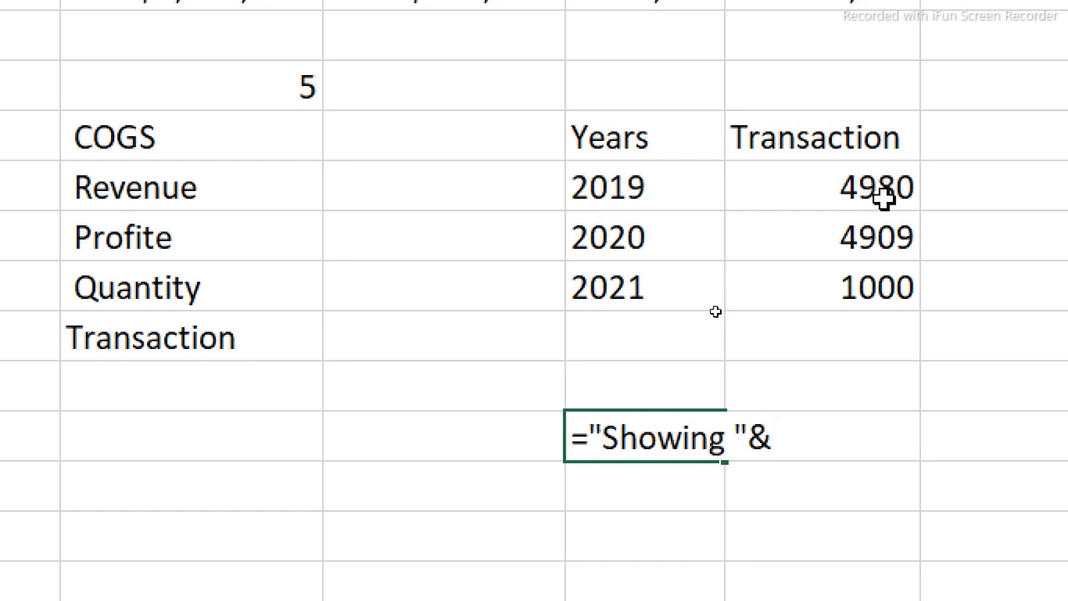
pyautogui.click(829, 138)
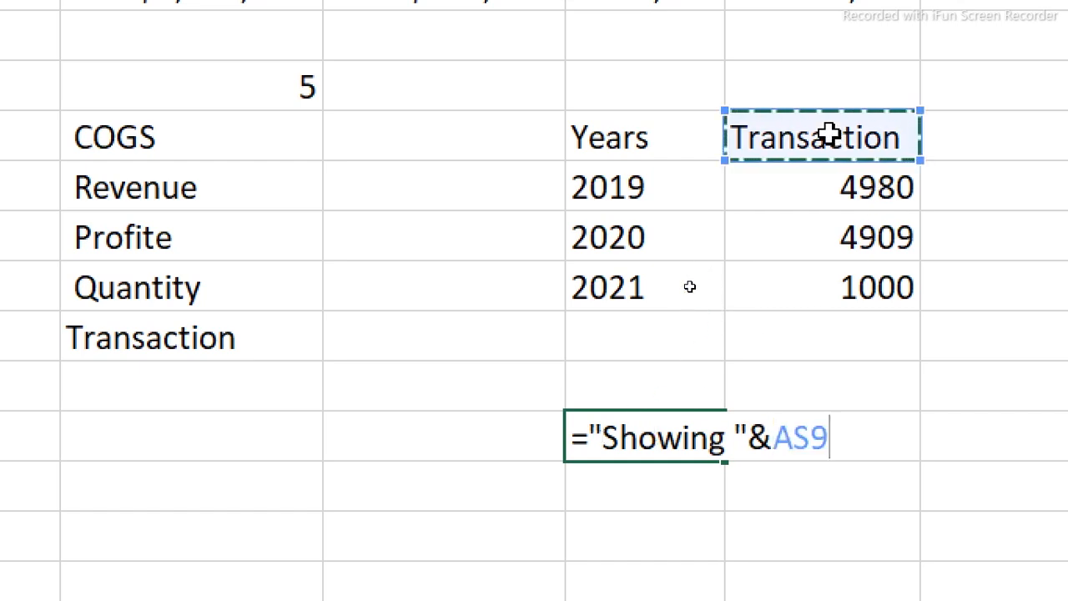
pyautogui.click(731, 438)
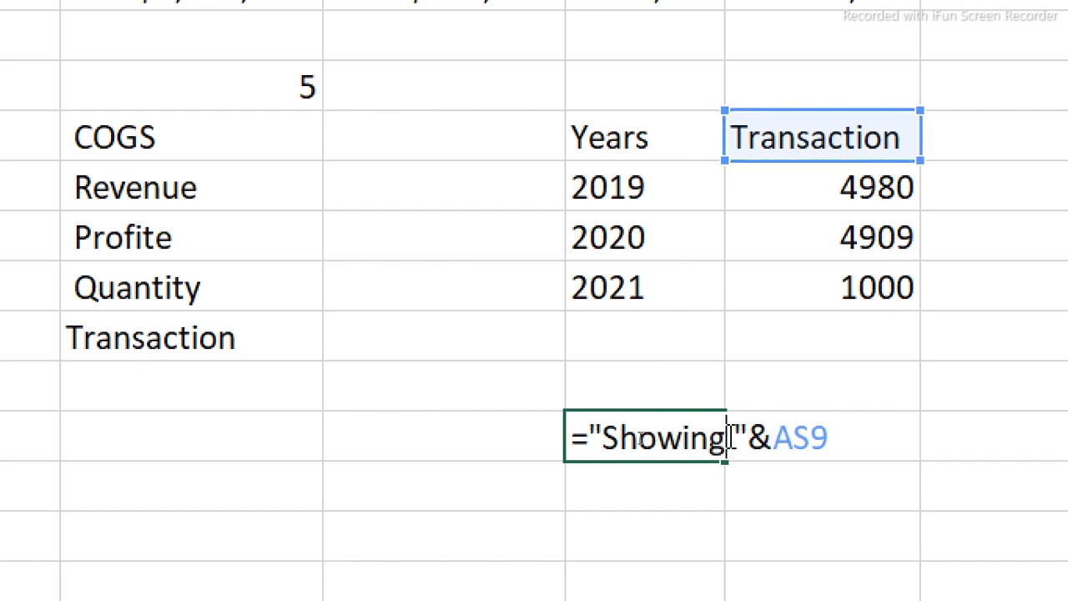
pyautogui.write('to ')
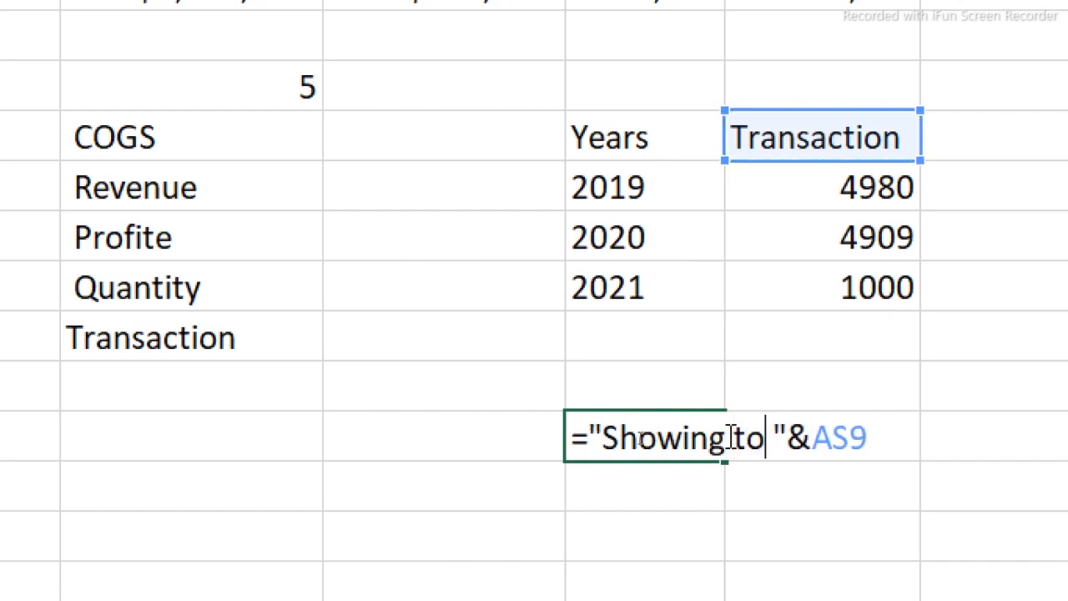
pyautogui.write('tal')
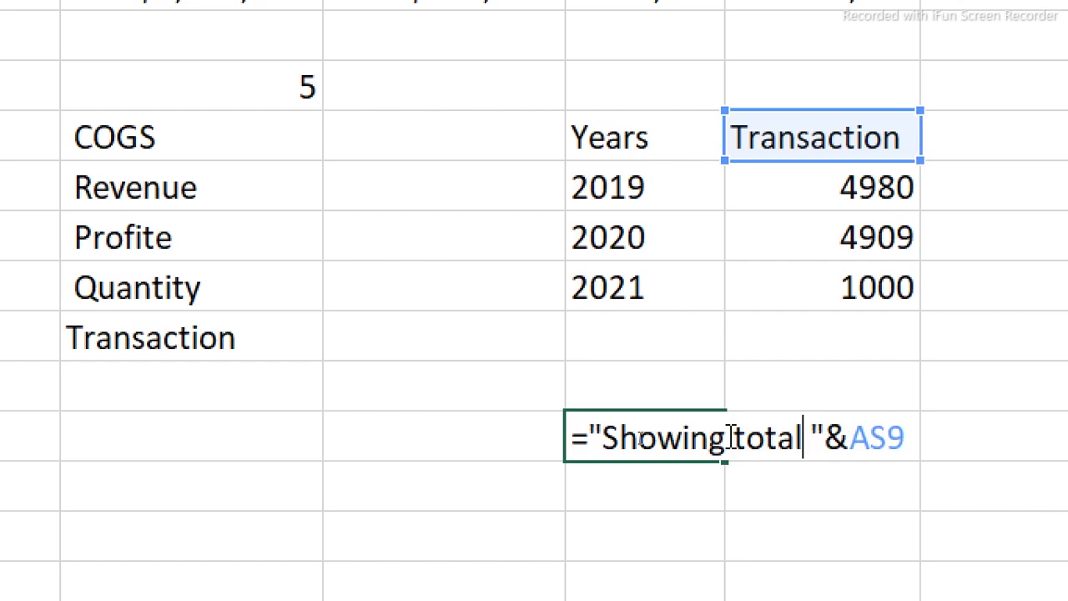
pyautogui.press('Return')
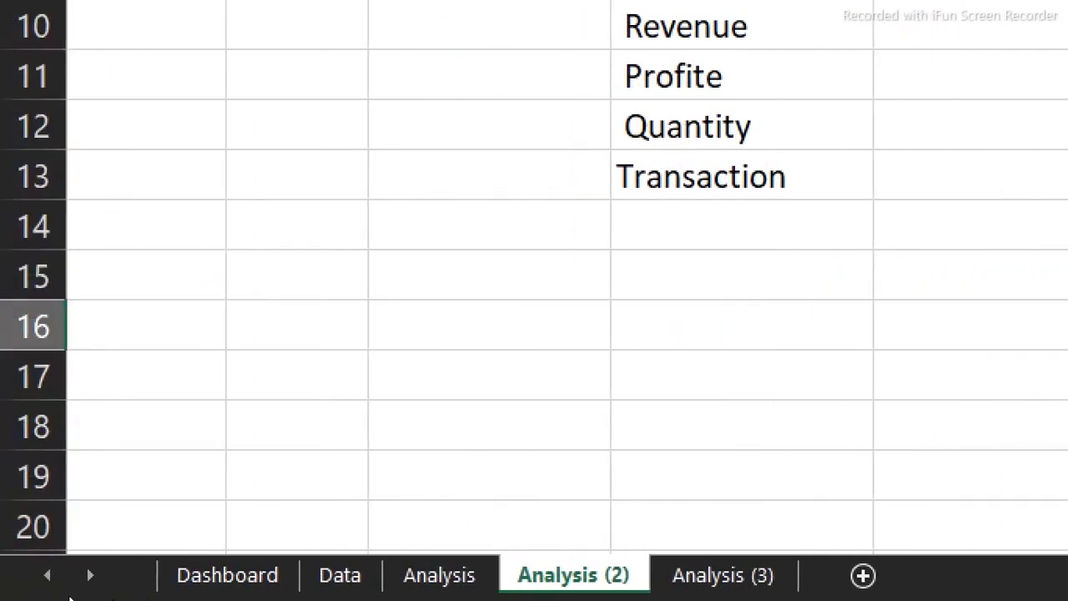
# On the Dashboard sheet, duplicate the 0.4% text box and place the copy across the top of the yearly column chart.
pyautogui.click(265, 584)
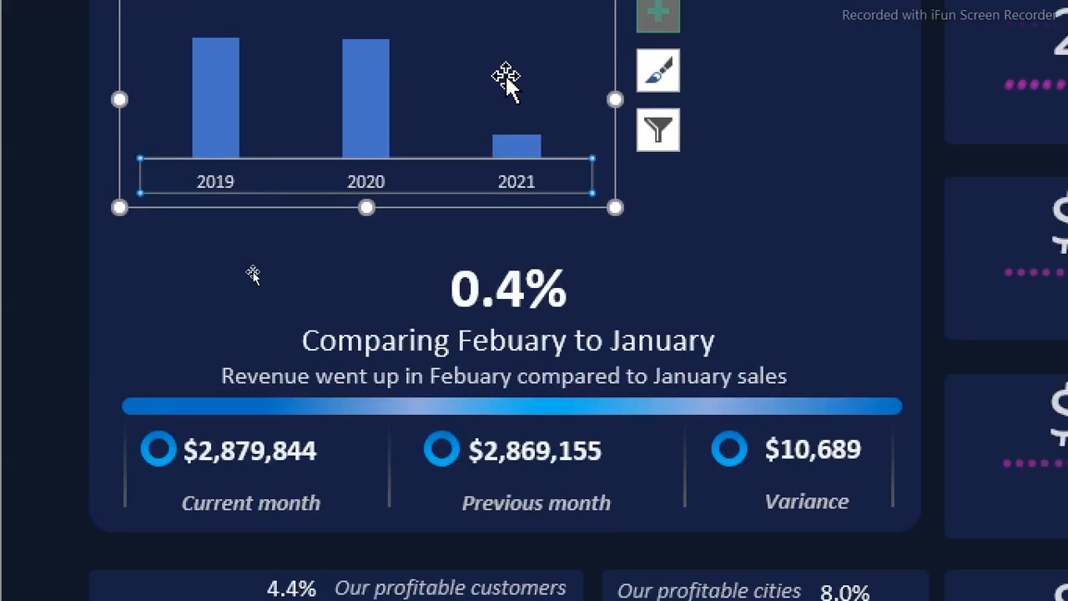
pyautogui.click(495, 285)
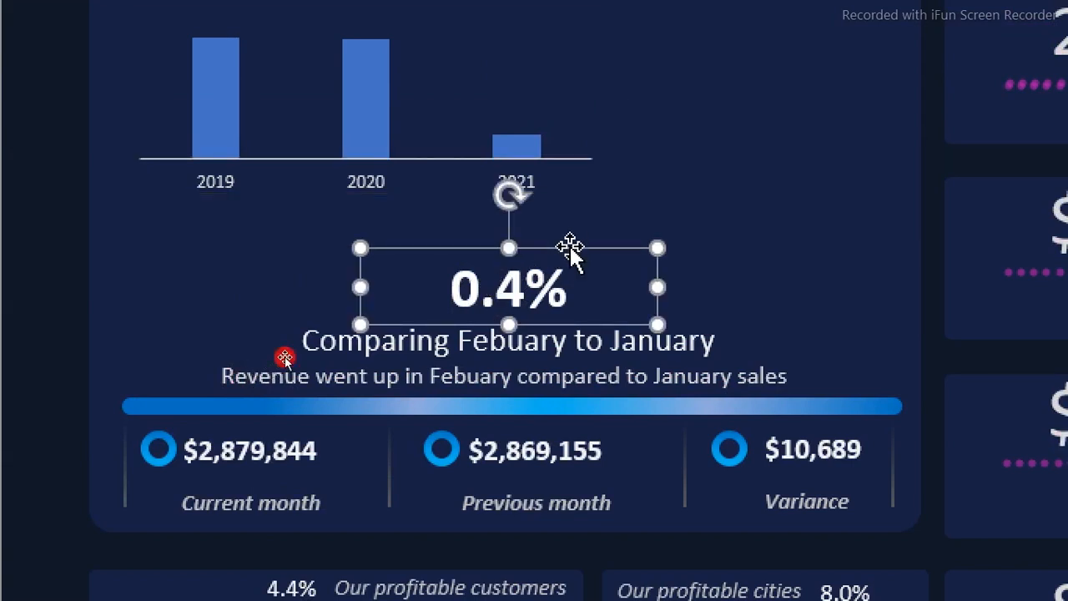
pyautogui.moveTo(570, 246); pyautogui.dragTo(407, 78)
# Replace the copied text box's =Analysis!T5 link with a reference to cell AR15 on the Analysis (2) sheet.
pyautogui.click(426, 65)
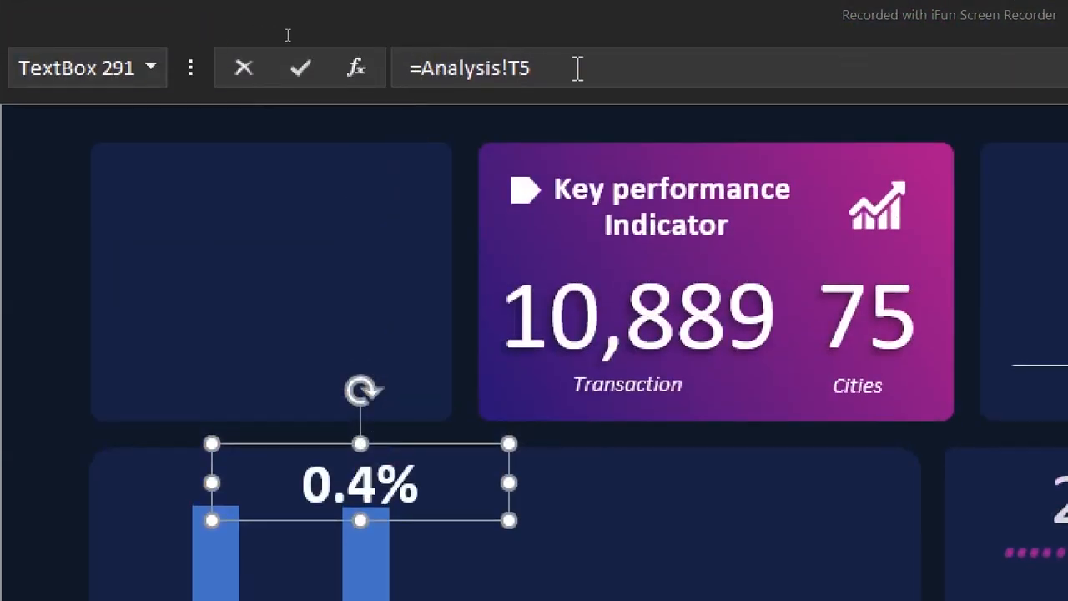
pyautogui.moveTo(577, 68); pyautogui.dragTo(352, 75)
pyautogui.write('=')
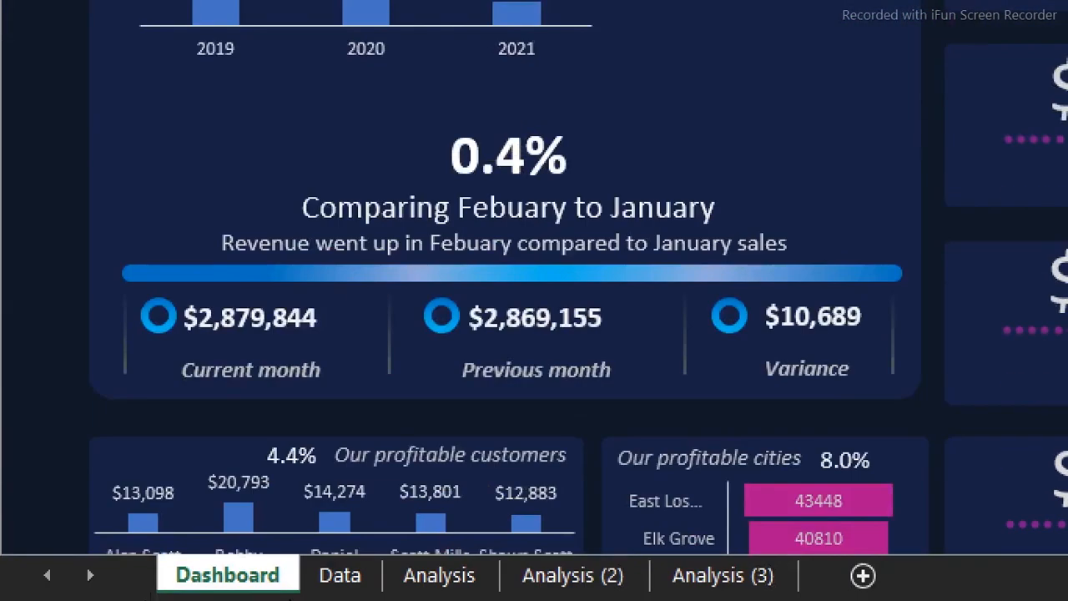
pyautogui.click(572, 575)
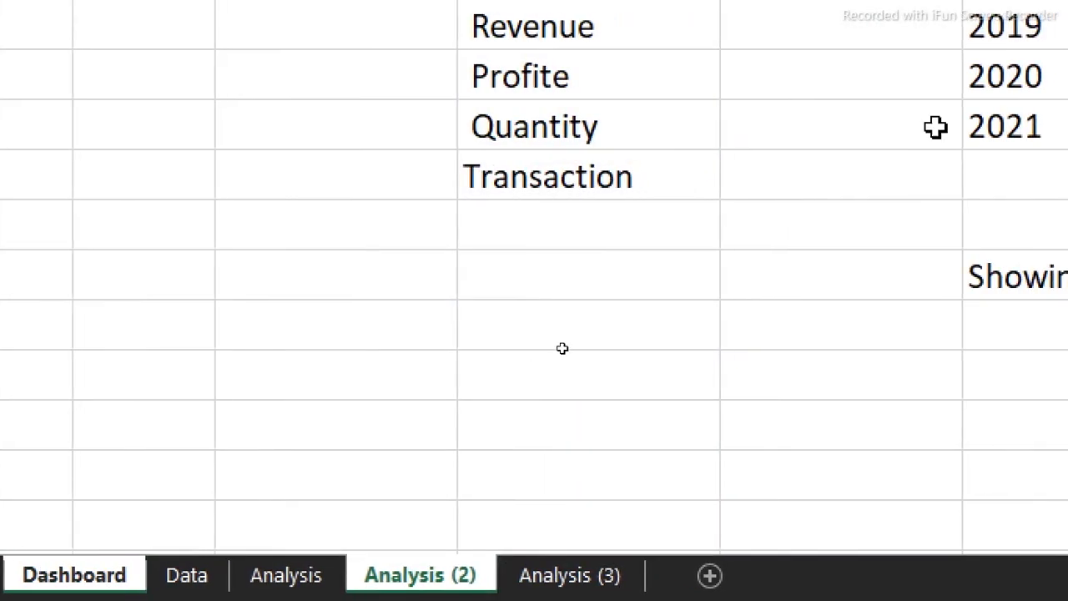
pyautogui.click(887, 281)
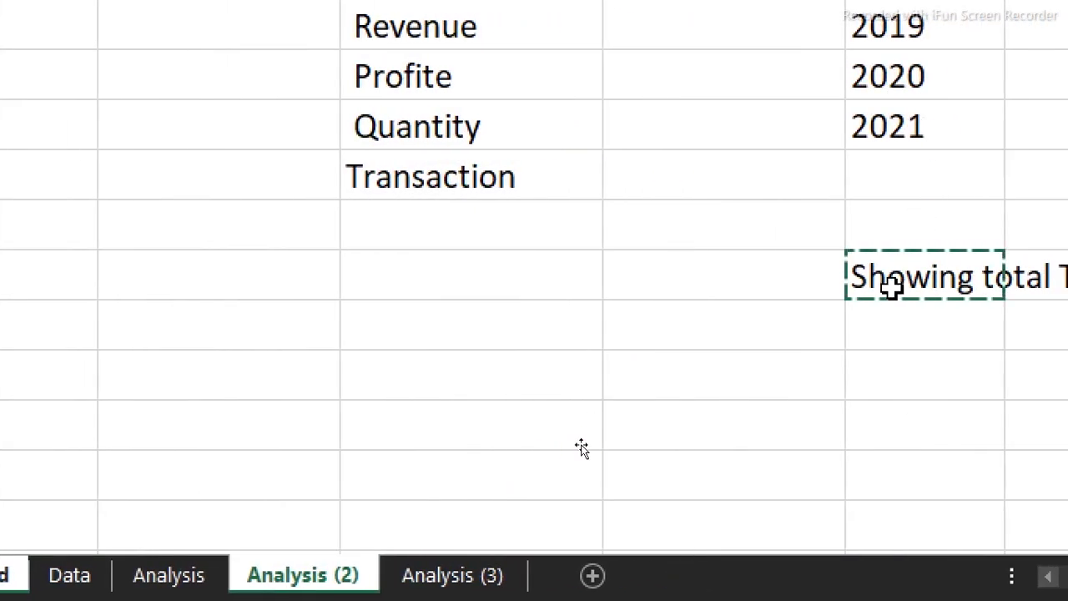
pyautogui.press('Return')
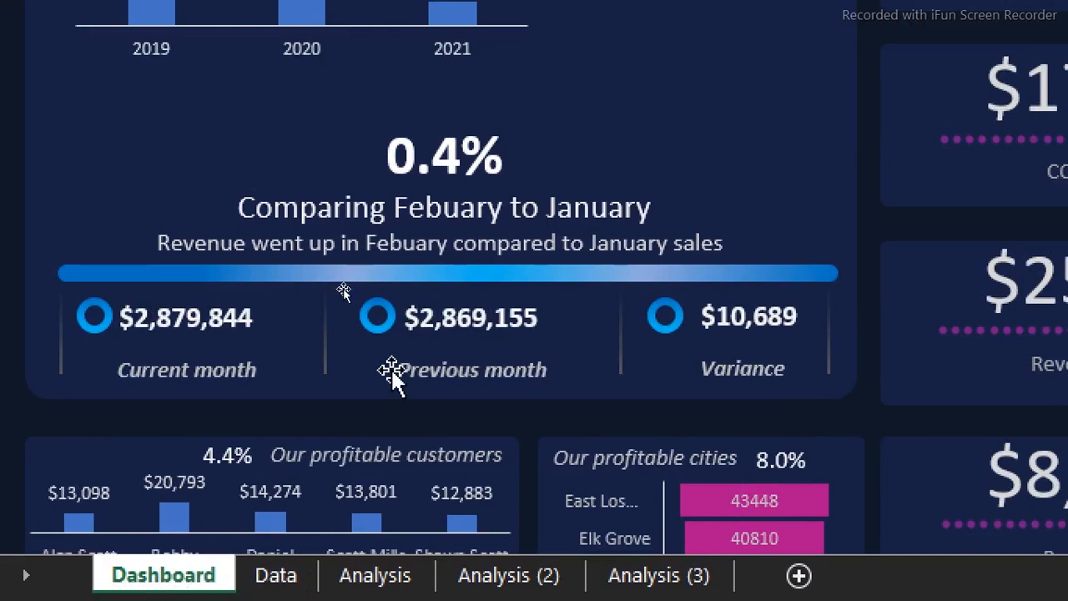
# Set the font colour of the linked "Showing total" text box above the chart to white.
pyautogui.click(381, 60)
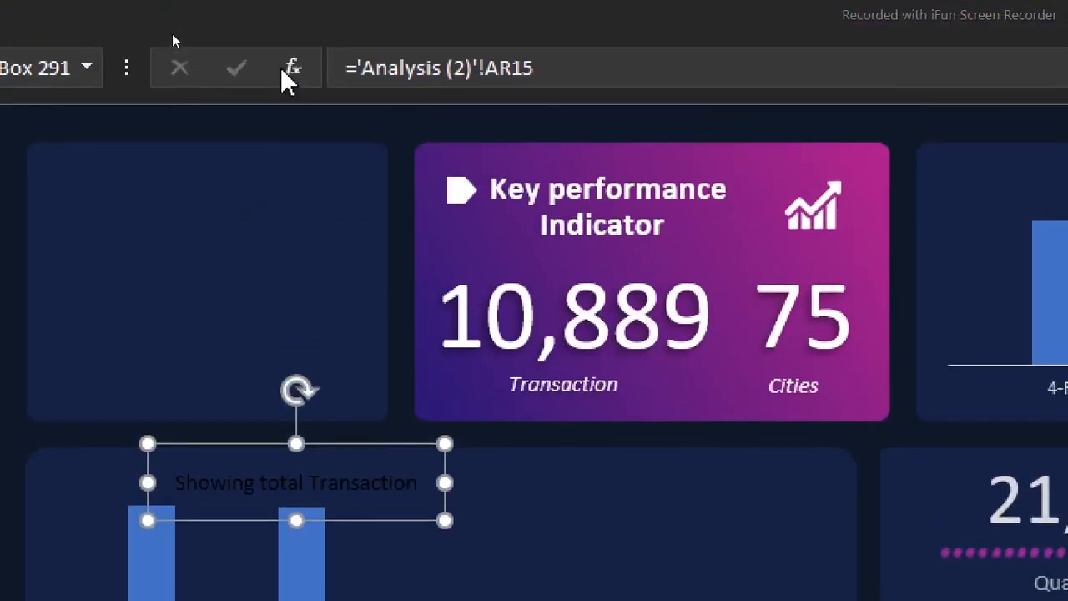
pyautogui.click(217, 5)
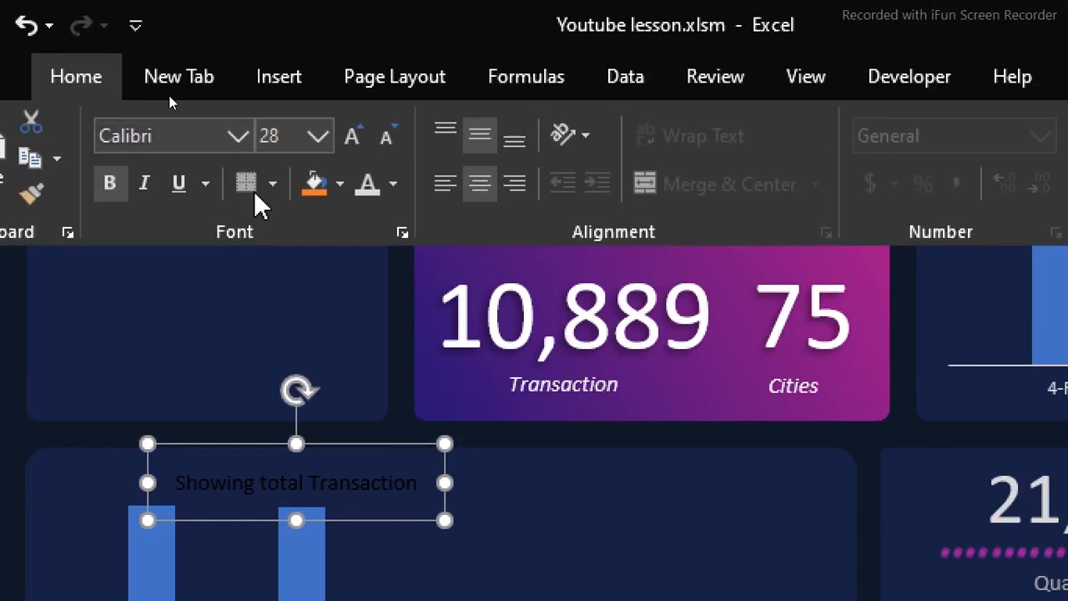
pyautogui.click(366, 183)
pyautogui.click(365, 183)
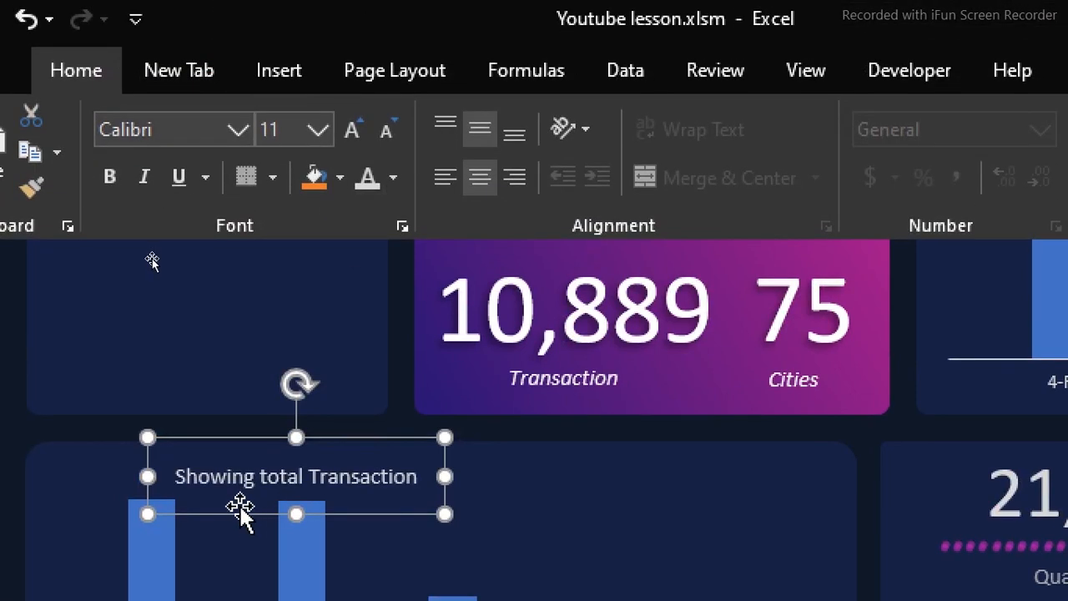
pyautogui.click(302, 517)
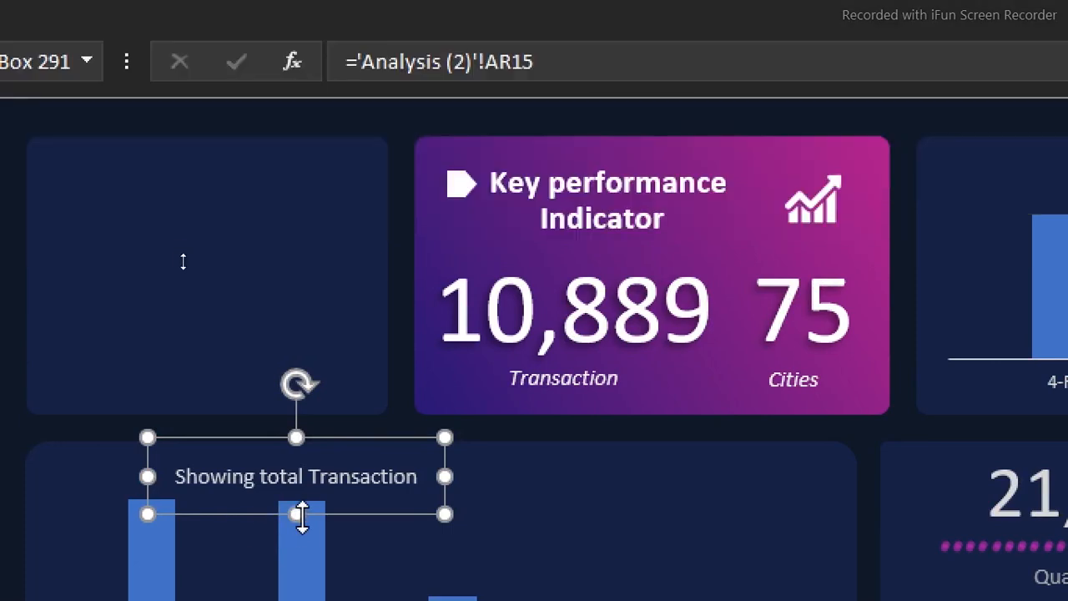
pyautogui.click(620, 489)
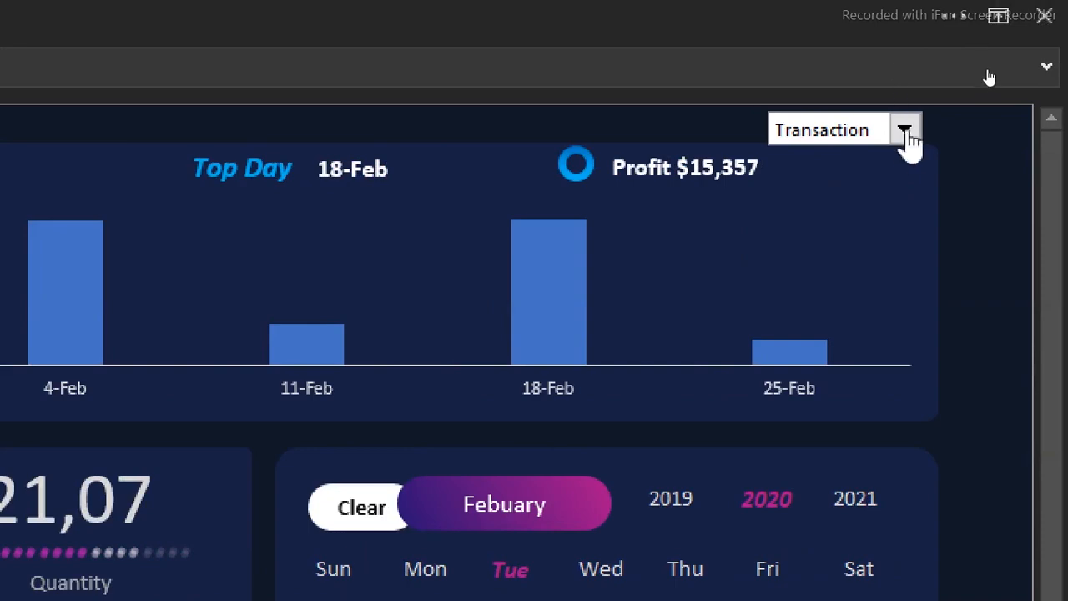
# Choose Profite in the dashboard's measure drop-down and reduce the height of the "Showing total" text box to fit above the columns.
pyautogui.click(905, 132)
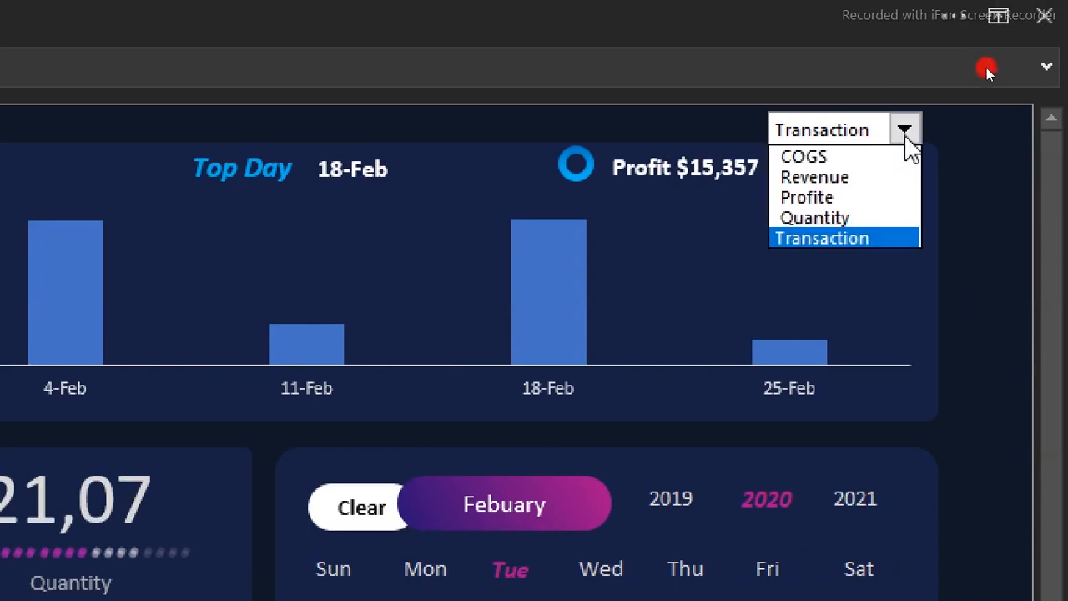
pyautogui.click(839, 198)
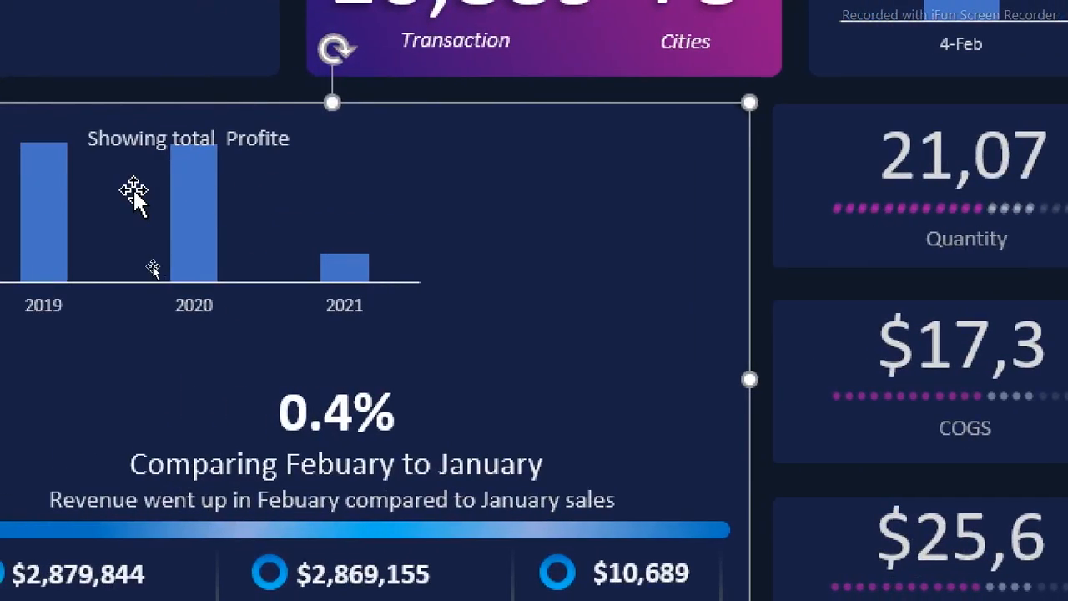
pyautogui.click(167, 147)
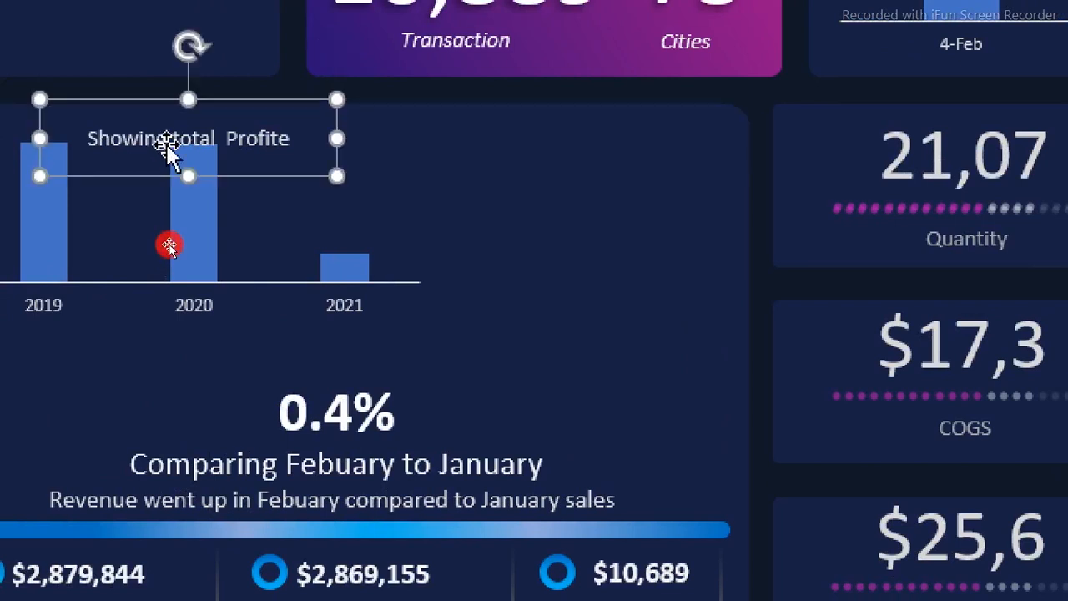
pyautogui.moveTo(187, 174); pyautogui.dragTo(185, 144)
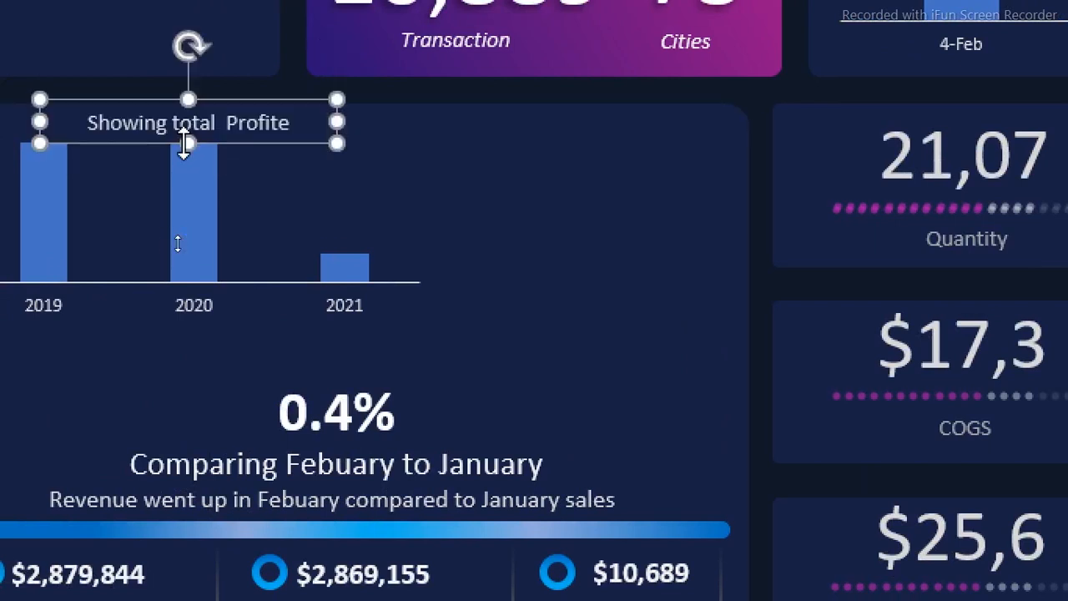
# Deselect the title text box and set the dashboard's measure drop-down to Revenue.
pyautogui.click(439, 86)
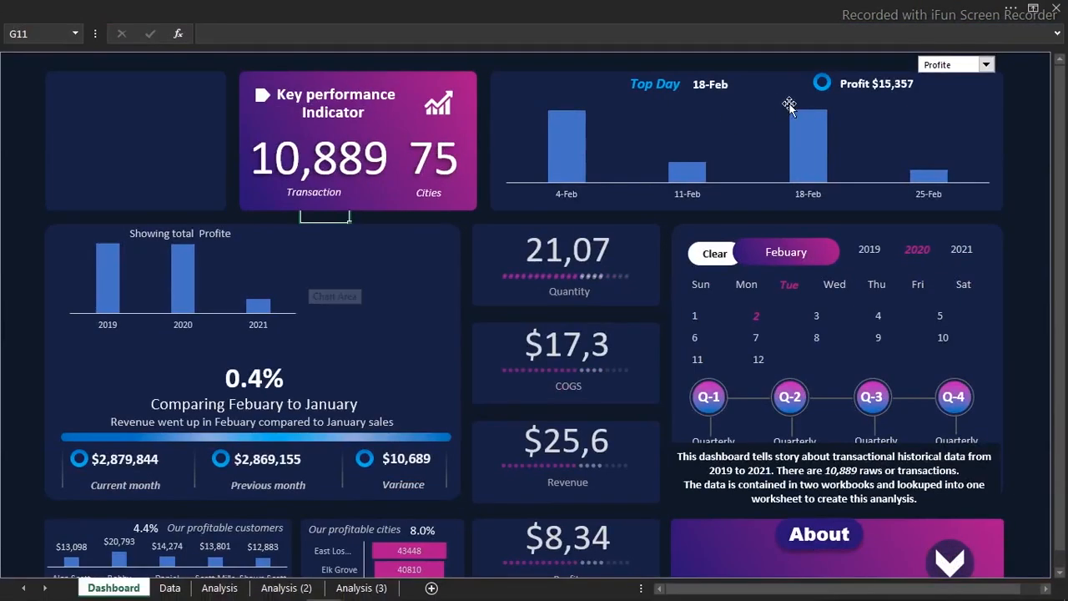
pyautogui.click(985, 65)
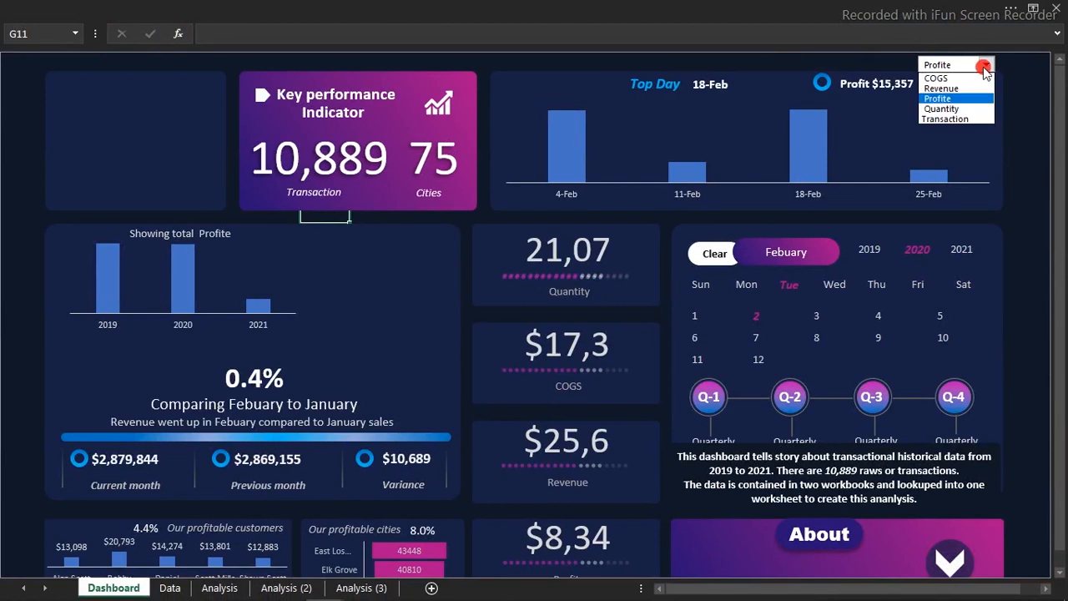
pyautogui.click(960, 90)
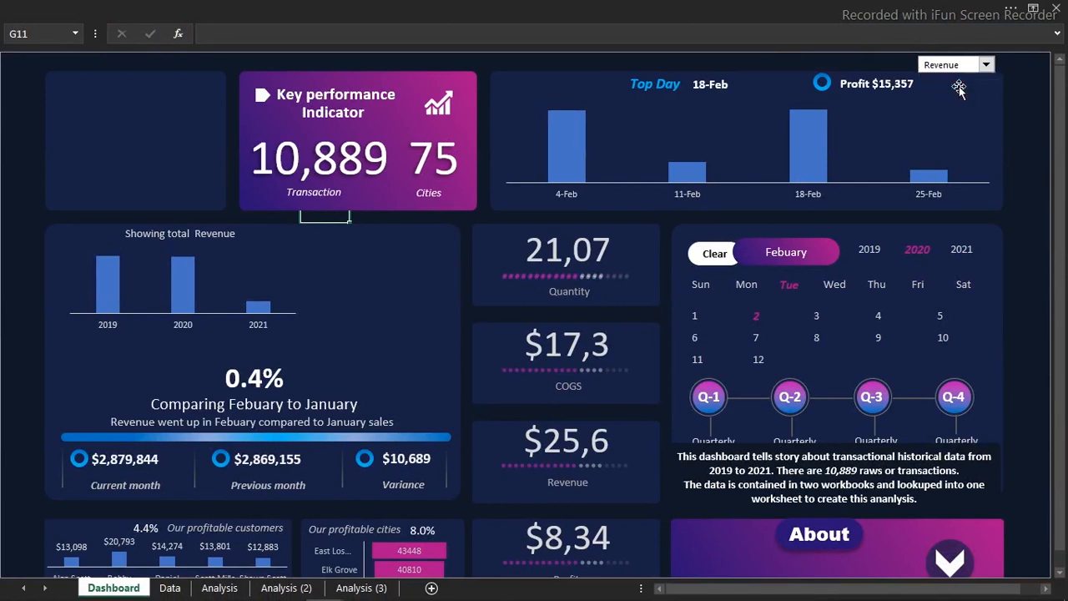
# Add data labels to the yearly column chart and shrink its plot area from above to make room below the title.
pyautogui.click(190, 286)
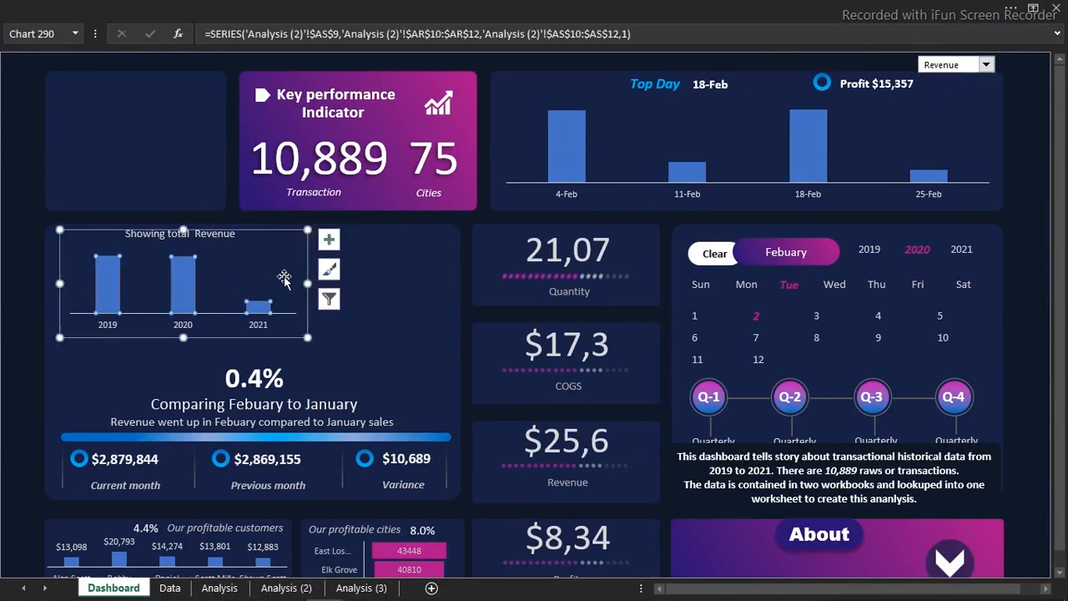
pyautogui.click(329, 240)
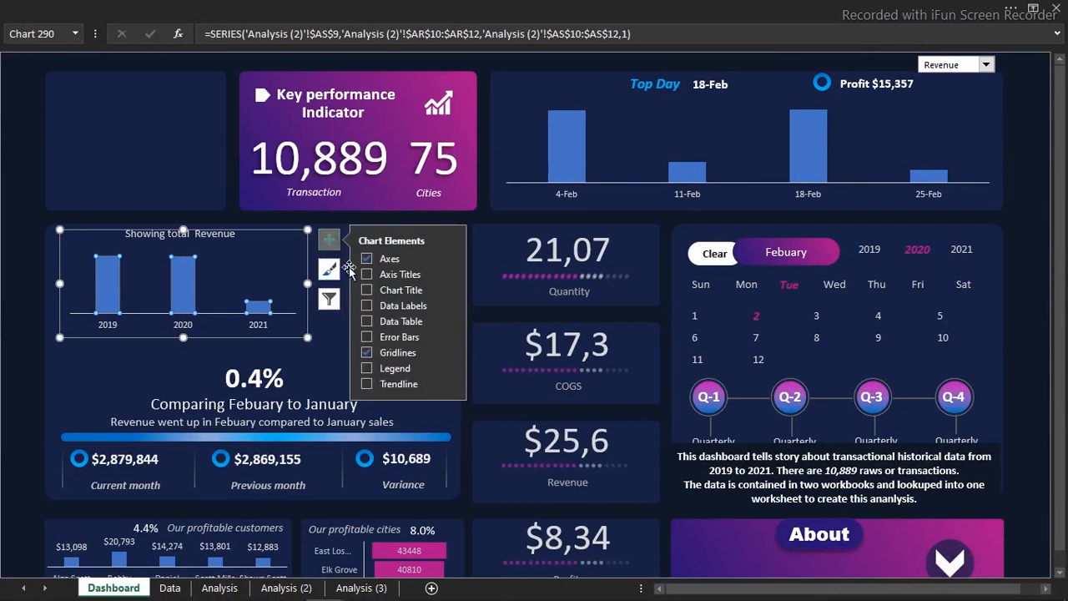
pyautogui.click(366, 306)
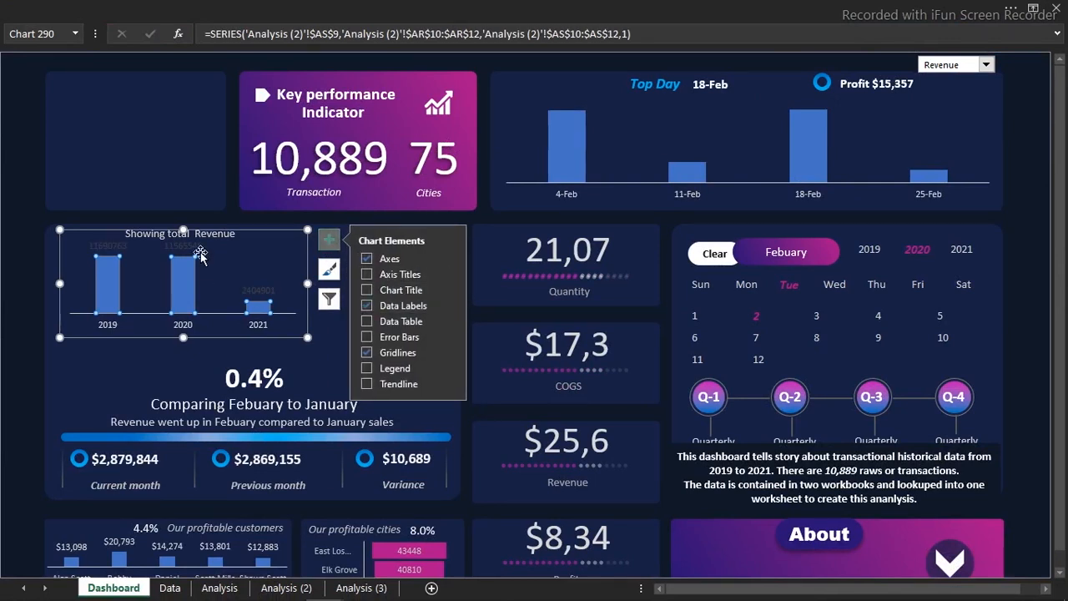
pyautogui.click(197, 247)
pyautogui.click(228, 260)
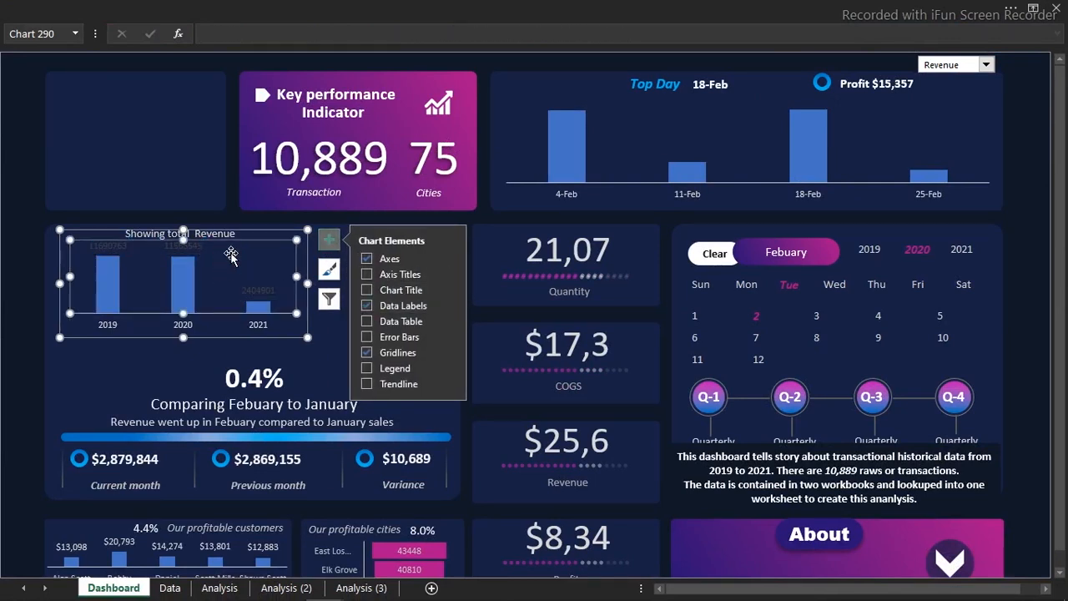
pyautogui.moveTo(183, 238); pyautogui.dragTo(185, 253)
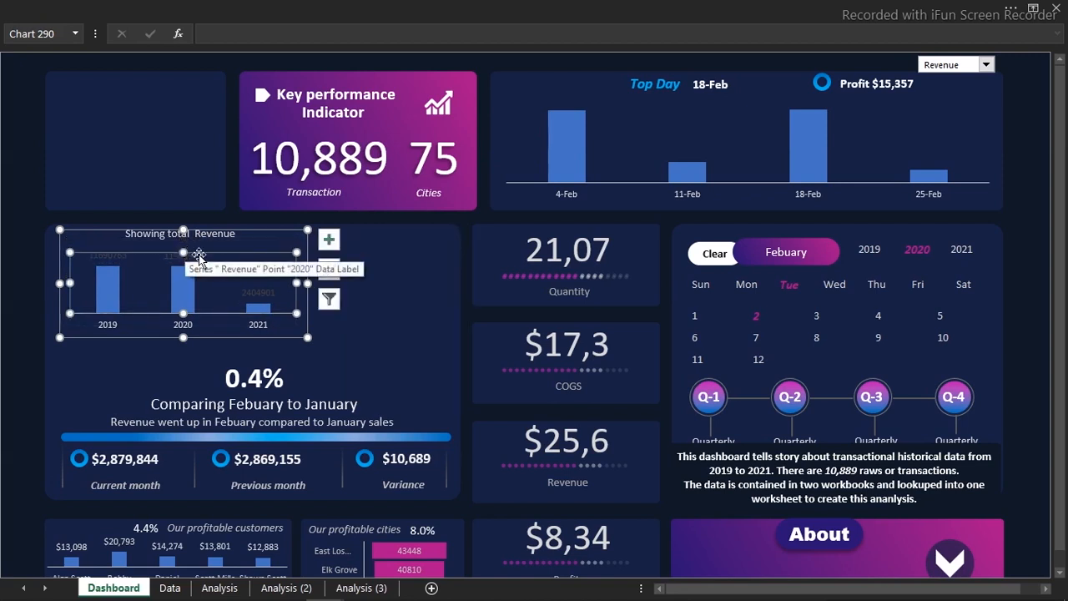
# Set the font colour of the yearly chart's data labels to a near-white theme shade.
pyautogui.click(187, 255)
pyautogui.click(288, 7)
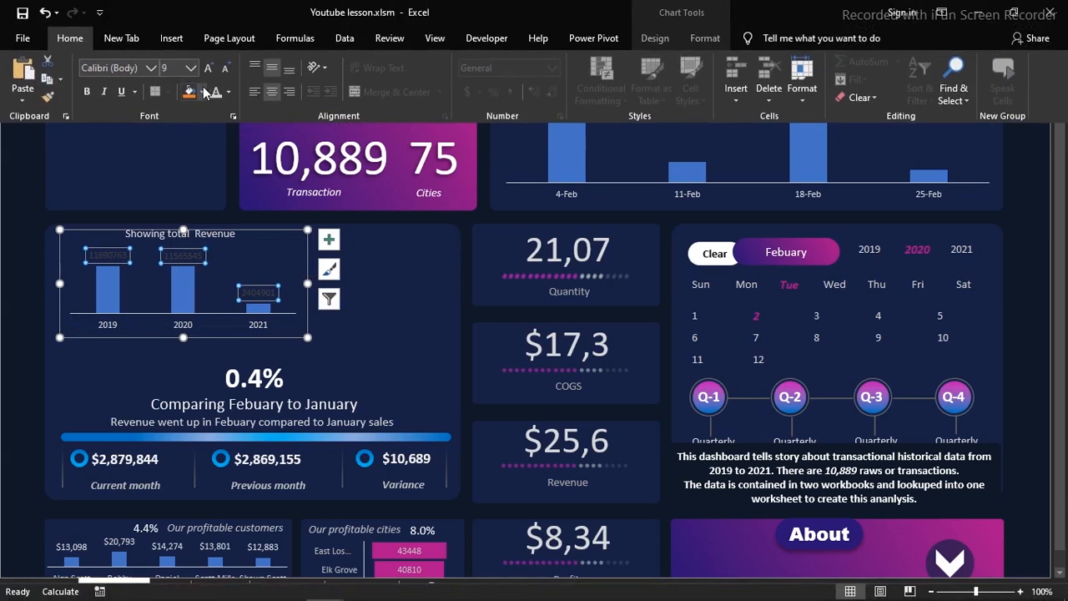
pyautogui.click(228, 92)
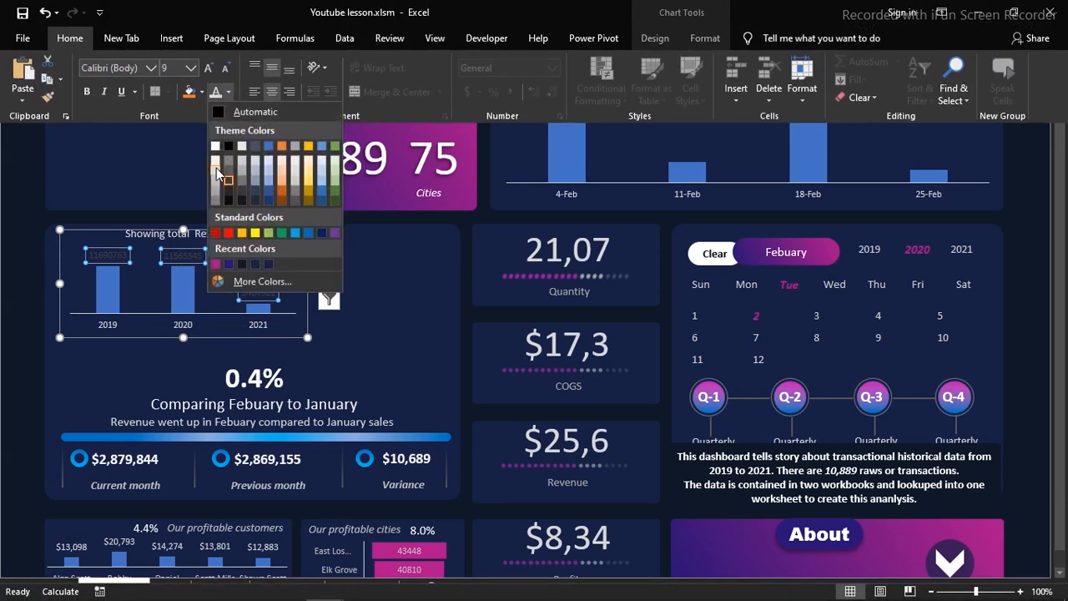
pyautogui.click(219, 163)
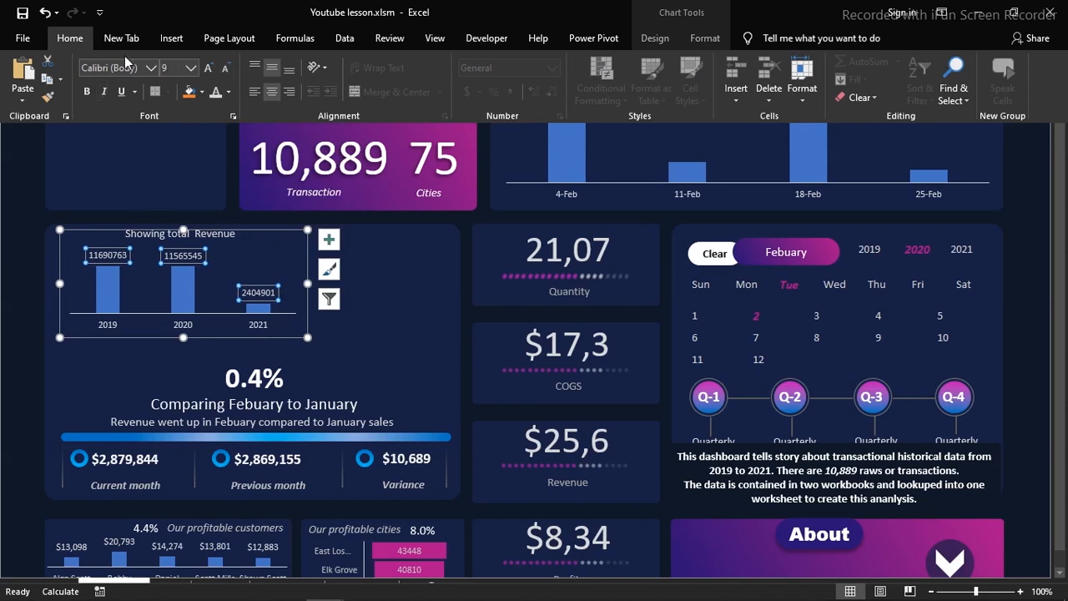
pyautogui.click(62, 46)
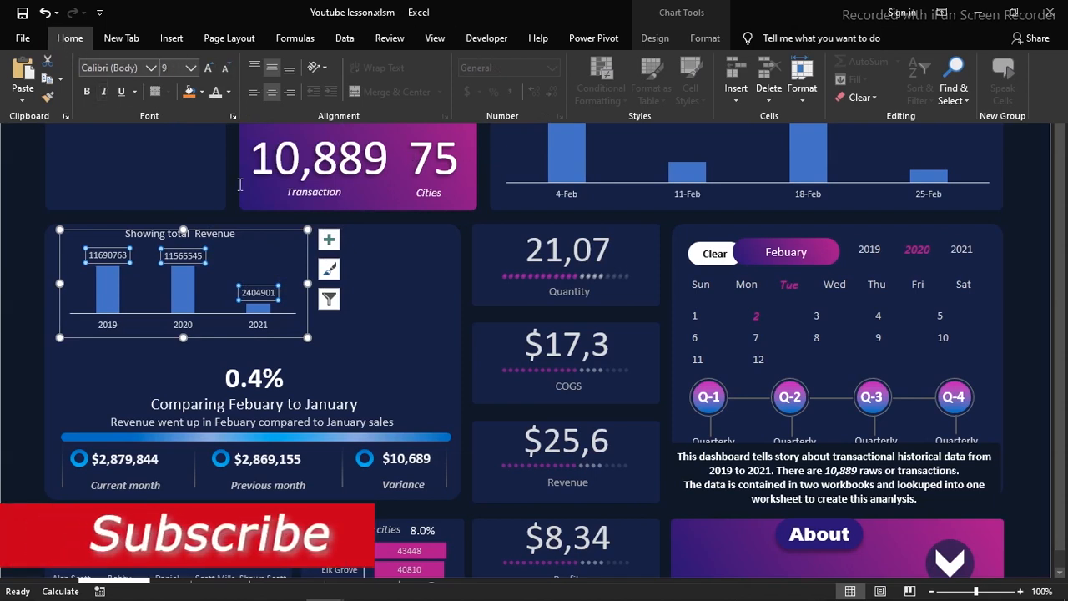
pyautogui.click(20, 262)
pyautogui.click(20, 254)
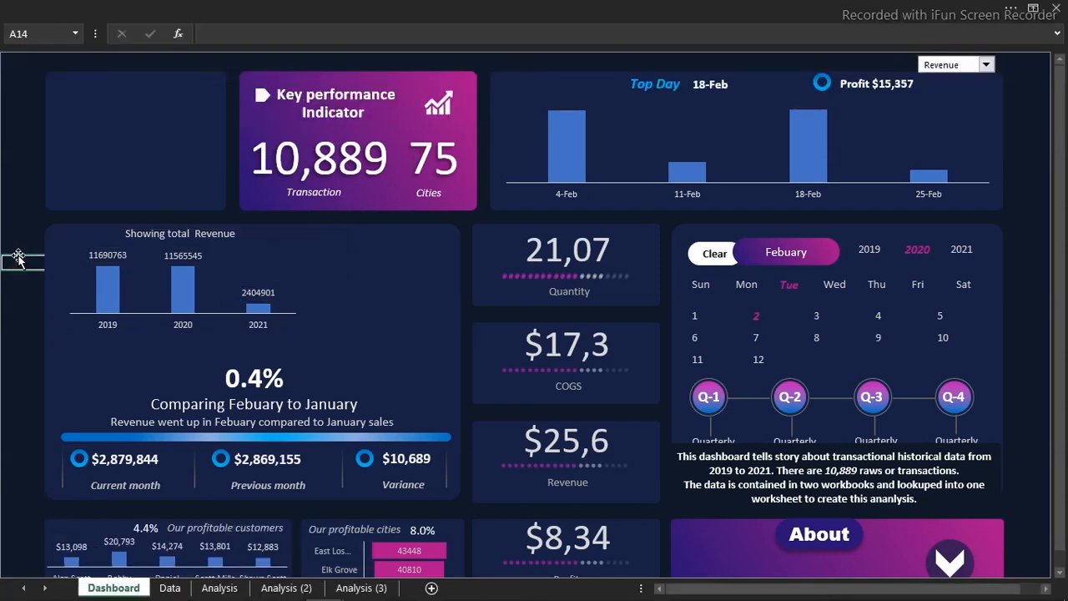
# Format AS10:AS12 on the Analysis (2) sheet as Number with 0 decimal places and the 1000 separator.
pyautogui.click(284, 588)
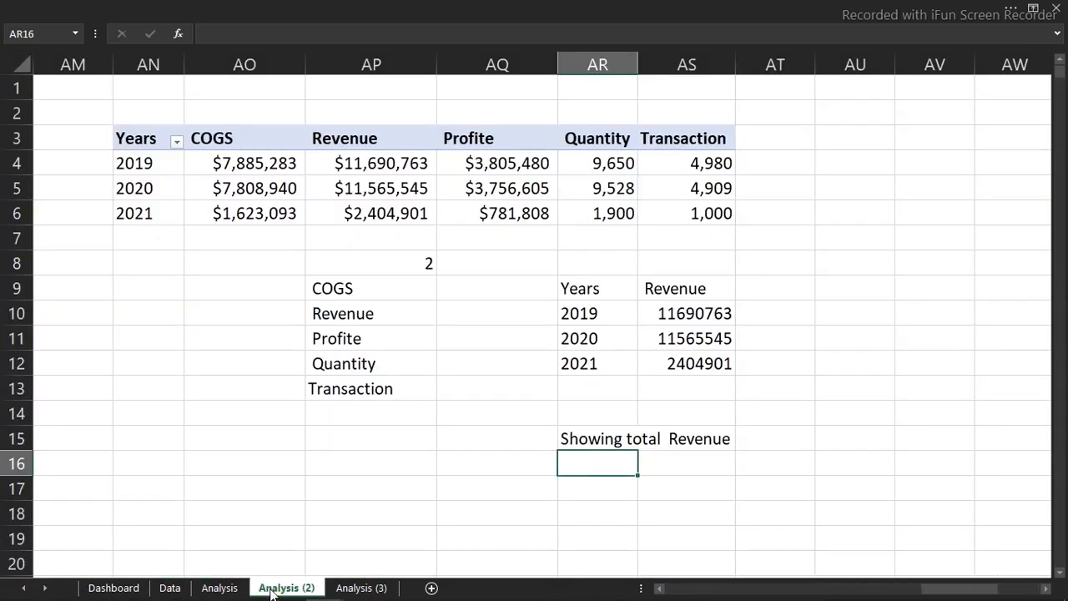
pyautogui.moveTo(692, 313); pyautogui.dragTo(701, 364)
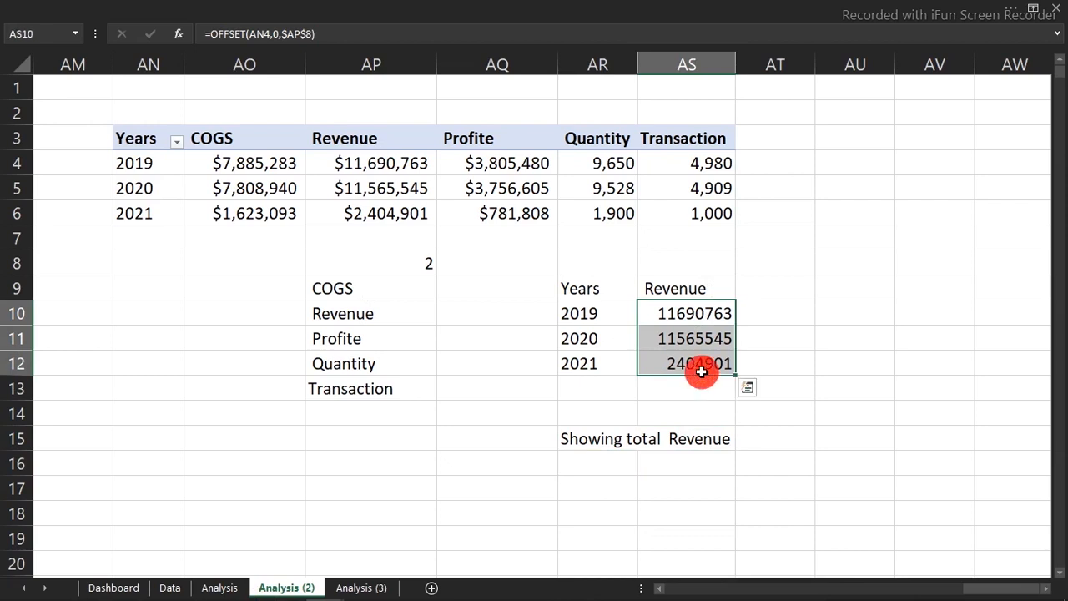
pyautogui.hotkey('ctrl', '1')
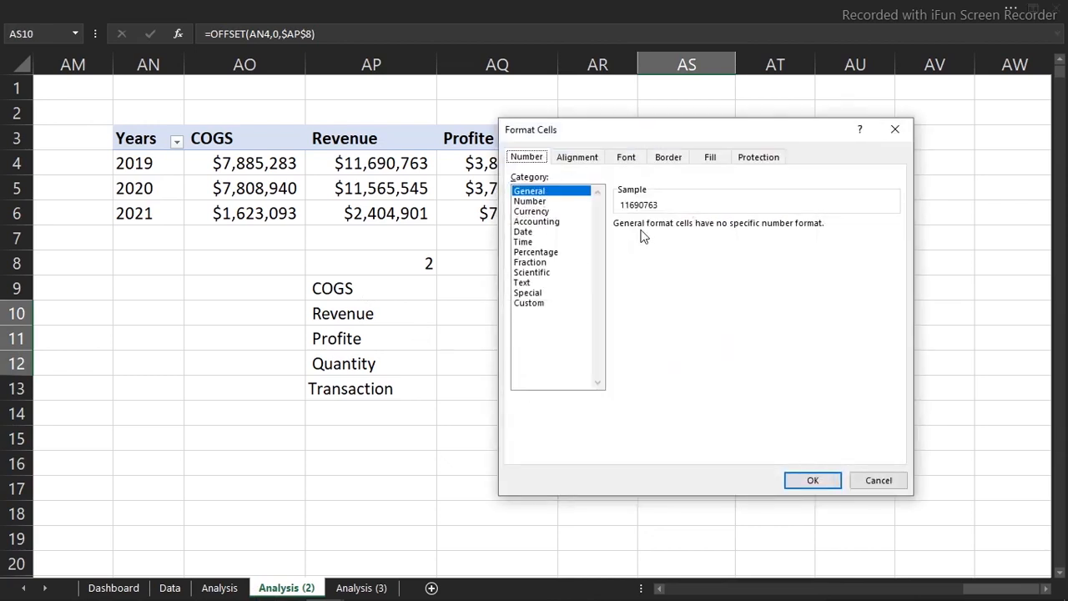
pyautogui.click(546, 202)
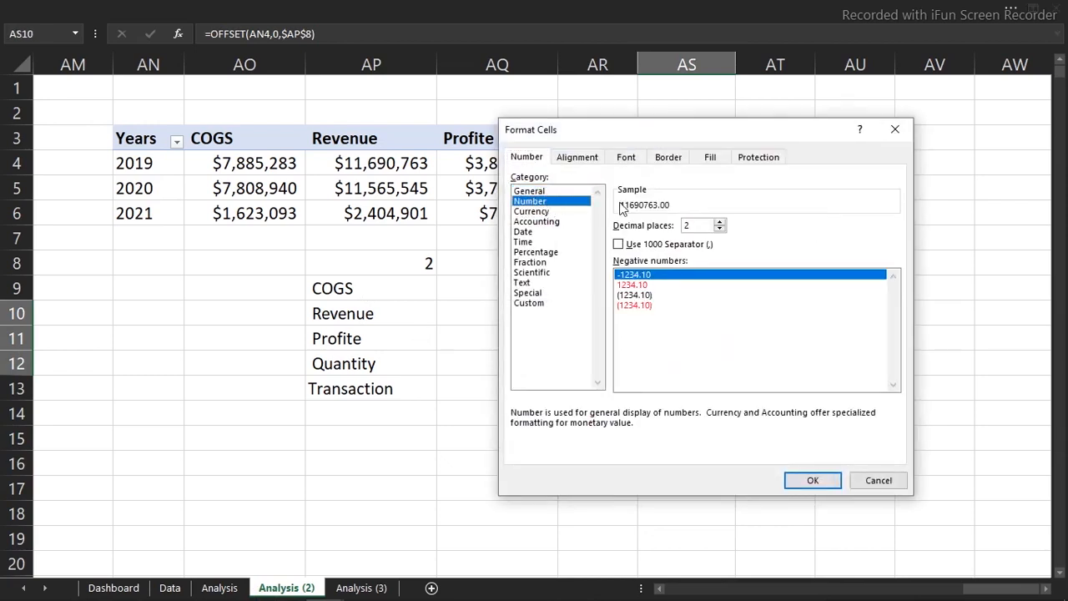
pyautogui.click(720, 229)
pyautogui.click(720, 229)
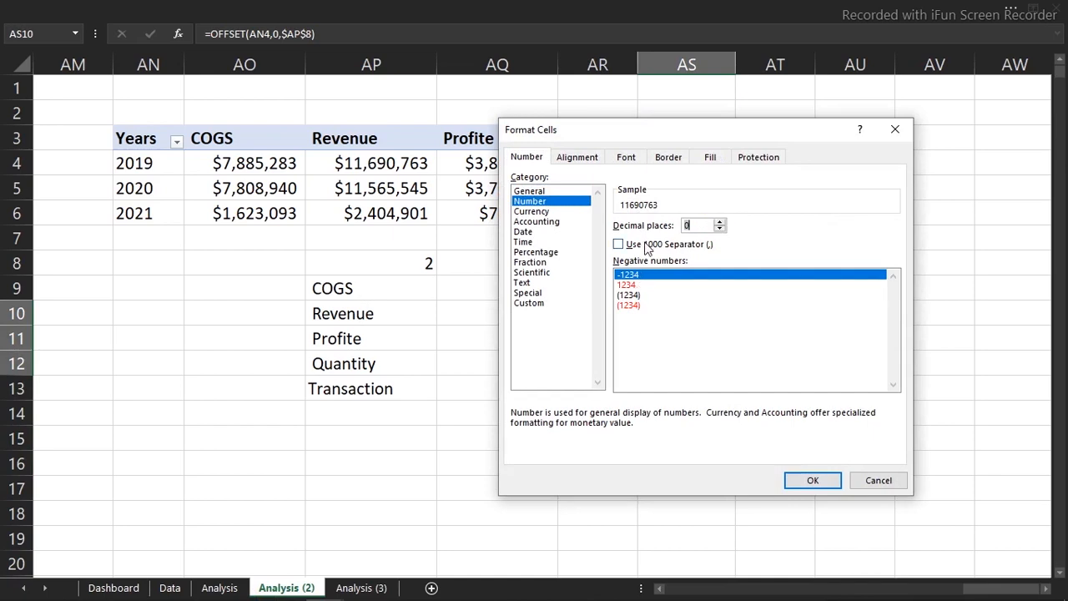
pyautogui.click(618, 244)
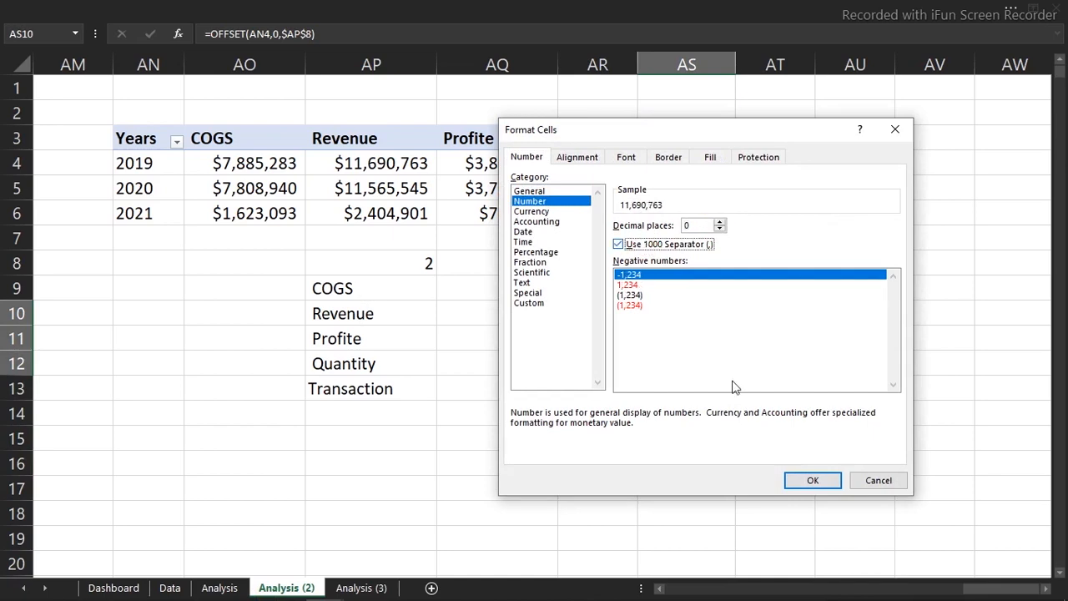
pyautogui.click(811, 481)
# Back on the Dashboard sheet, test the yearly chart by setting the measure drop-down to COGS and then Quantity.
pyautogui.click(113, 588)
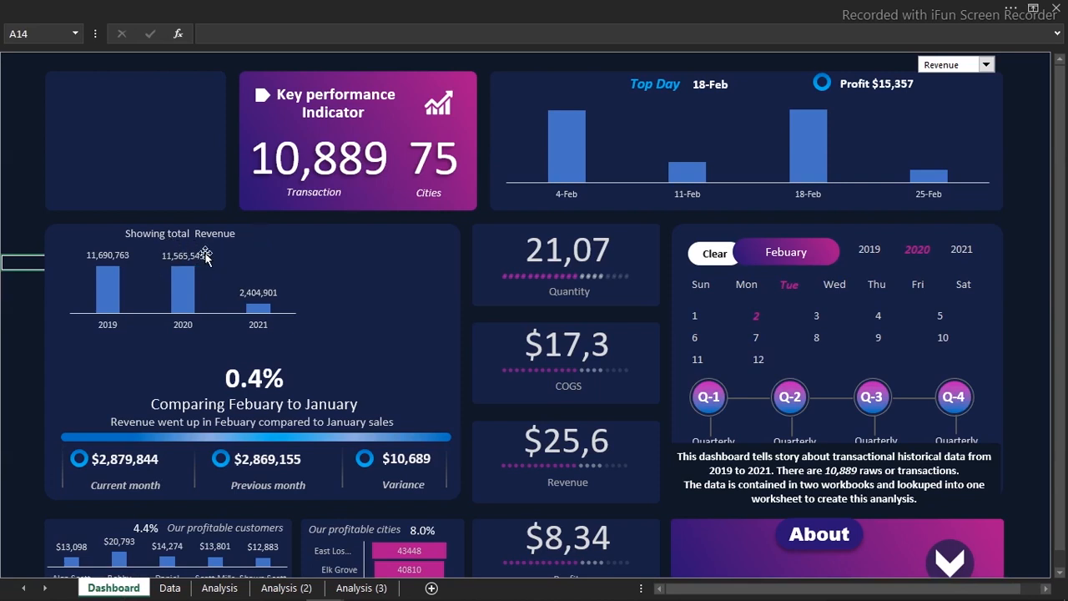
pyautogui.click(987, 64)
pyautogui.click(963, 78)
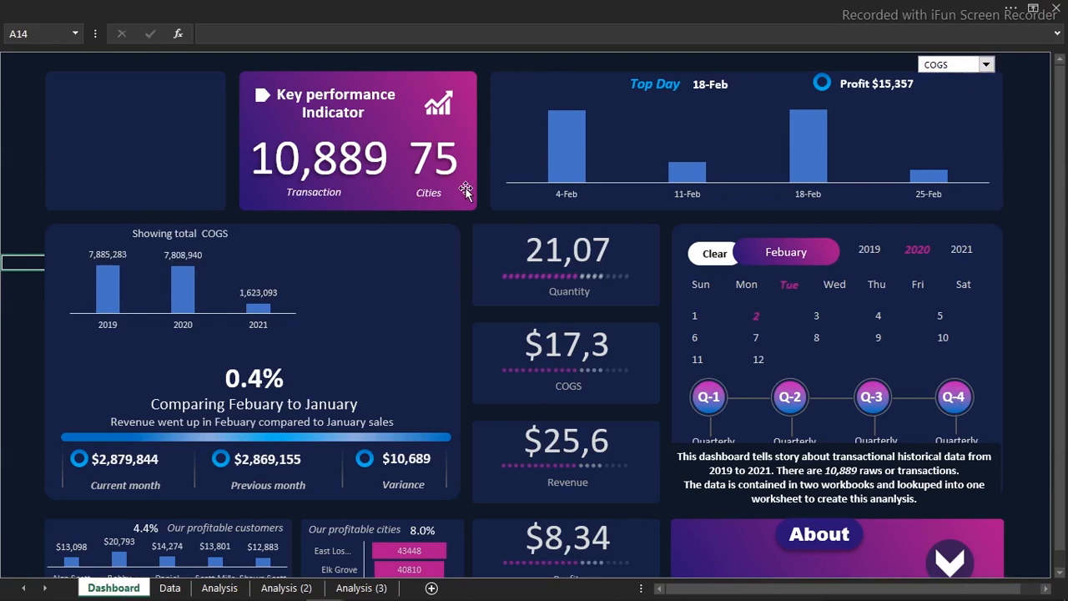
pyautogui.click(987, 65)
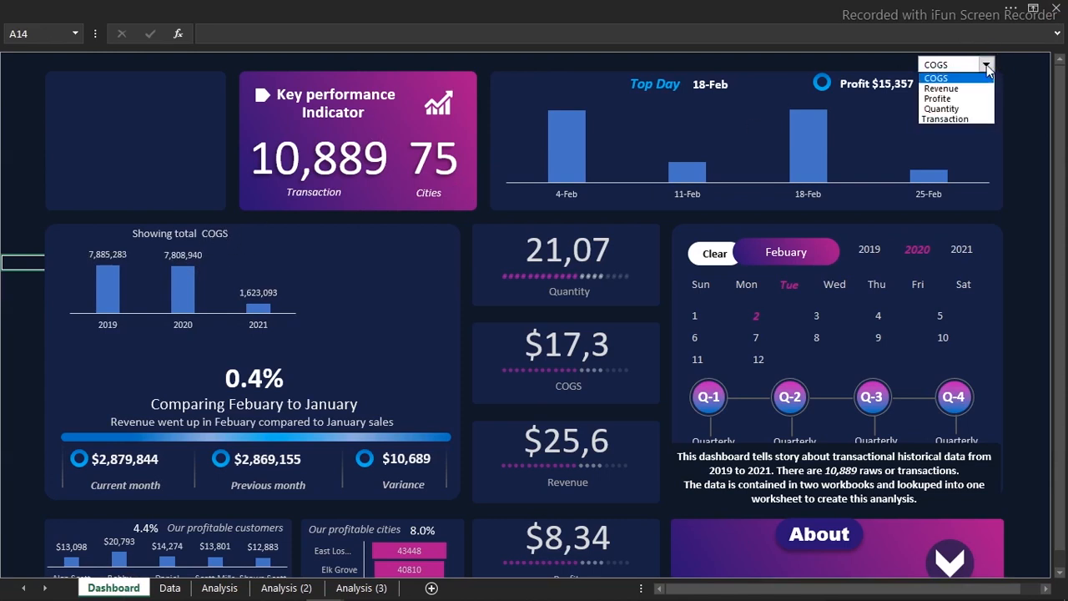
pyautogui.click(963, 112)
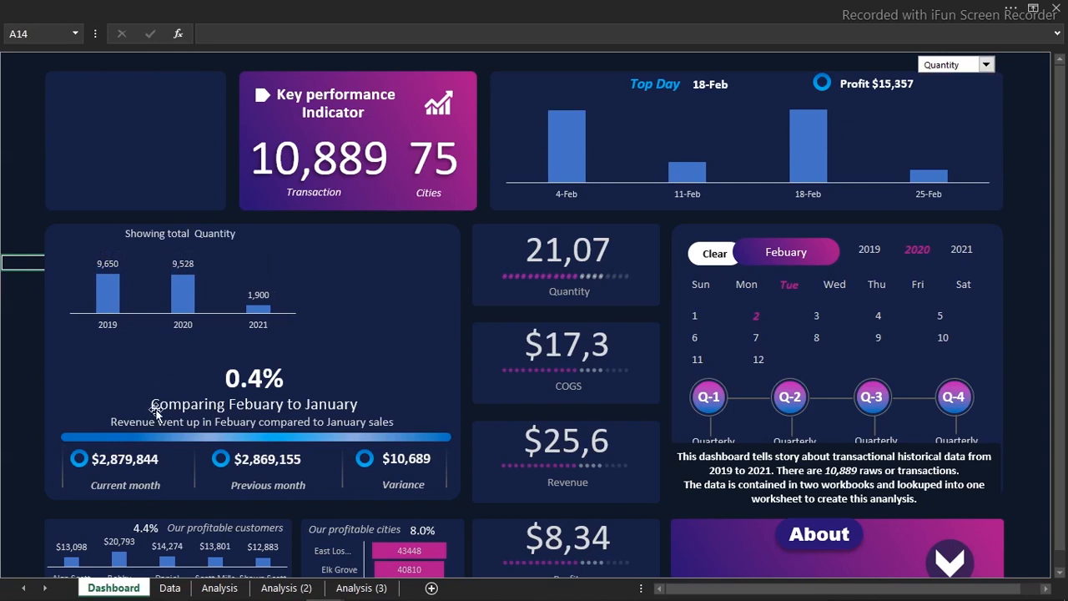
# Switch to the finished workbook "tell stories with microsoft excel dashboard.xlsm" and show its Dashboard sheet.
pyautogui.moveTo(194, 594)
pyautogui.moveTo(320, 585)
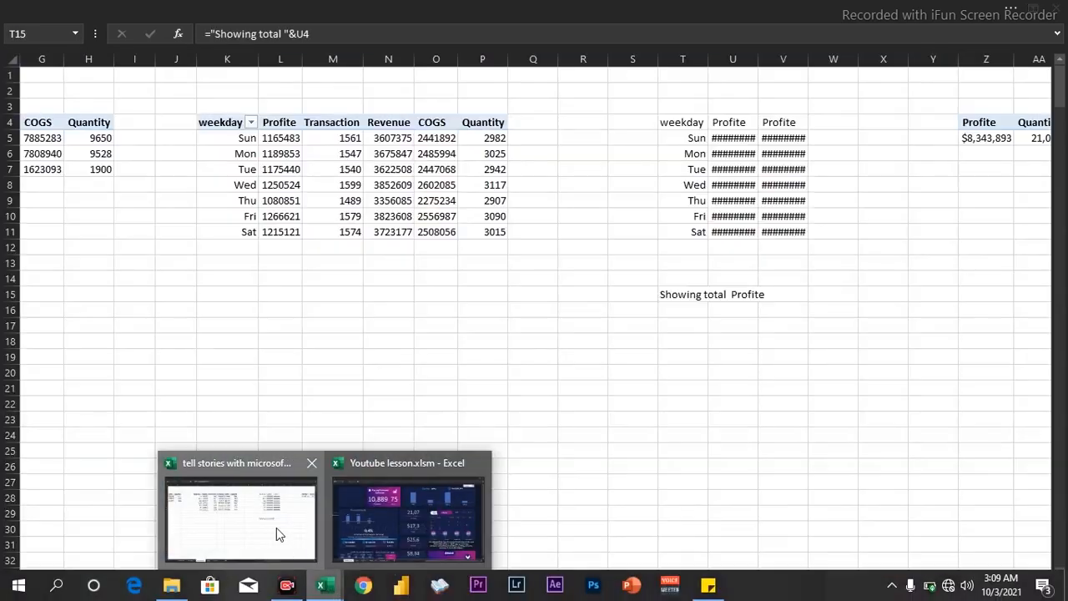
pyautogui.click(274, 530)
pyautogui.click(177, 513)
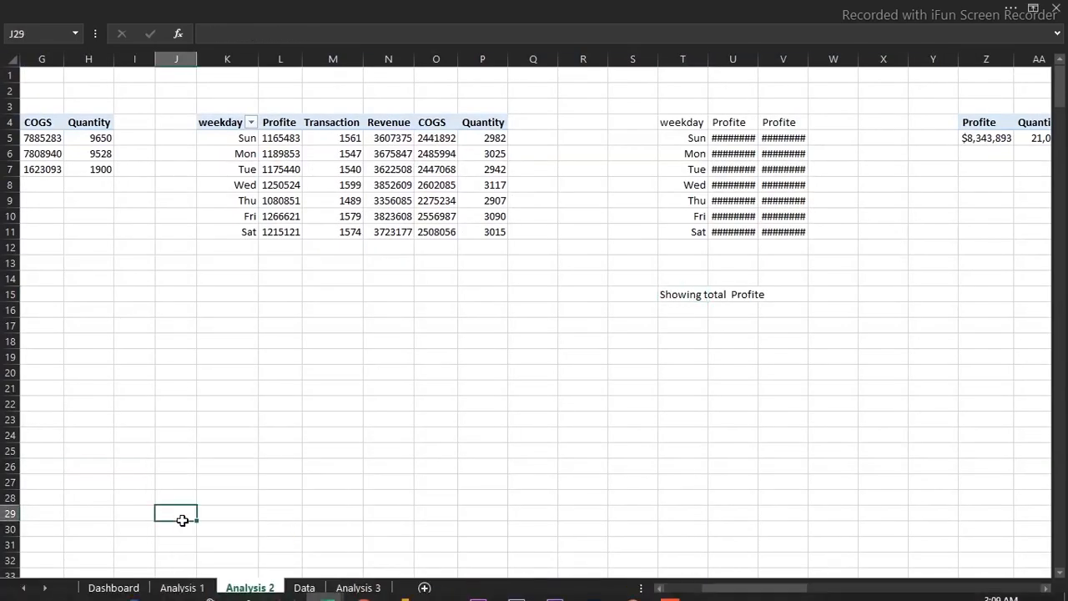
pyautogui.click(120, 591)
pyautogui.click(9, 310)
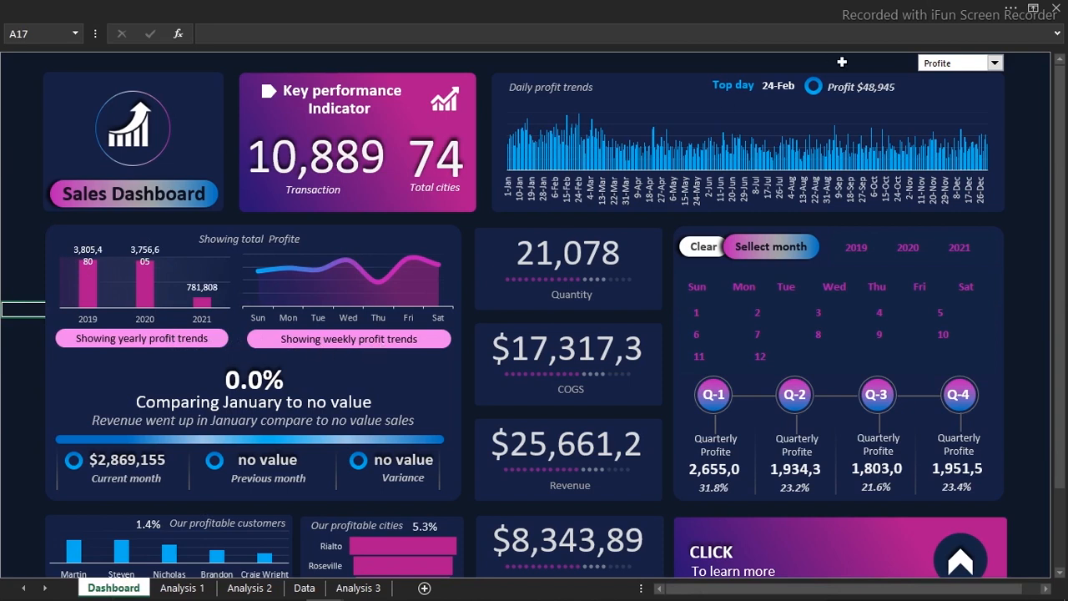
# Set the finished dashboard's measure drop-down to transaction.
pyautogui.click(995, 63)
pyautogui.click(980, 88)
pyautogui.click(973, 90)
pyautogui.click(1026, 144)
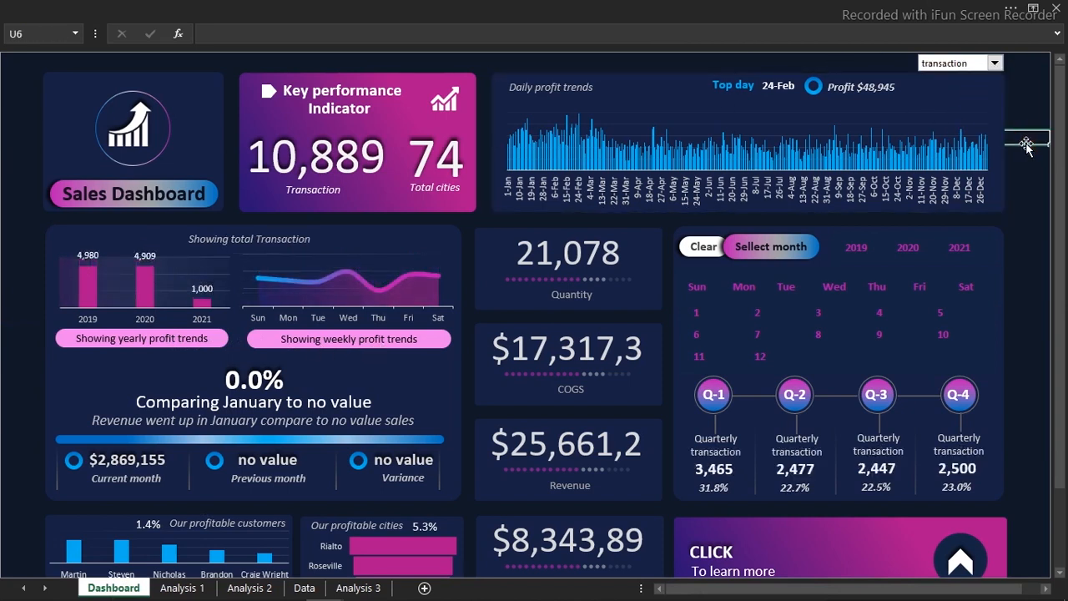
# Filter the finished dashboard by months 4, 8, 7 and 6 in turn, ending on June.
pyautogui.click(880, 313)
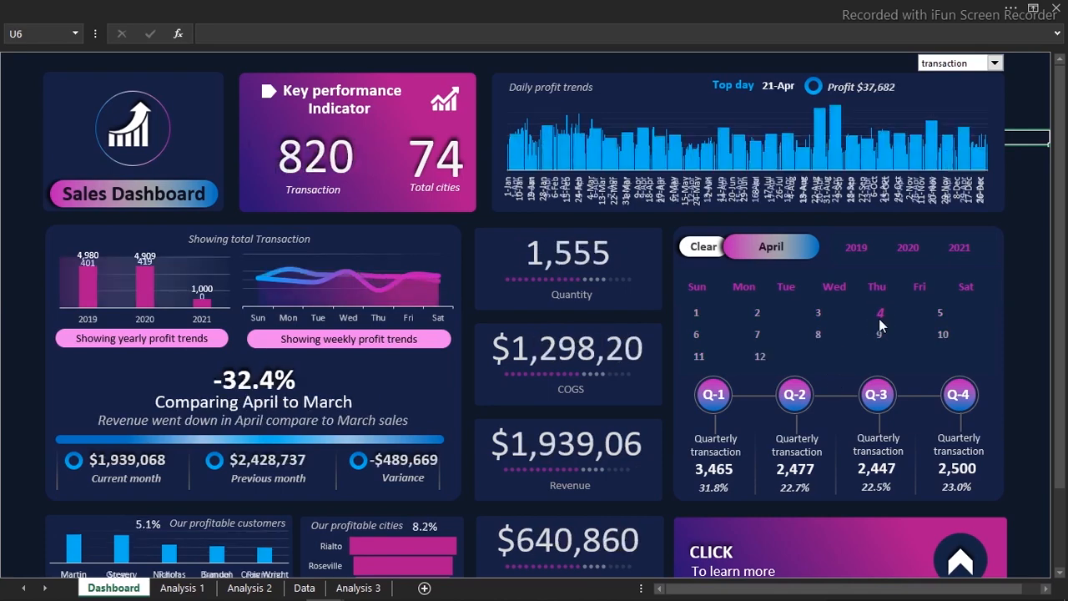
pyautogui.click(819, 333)
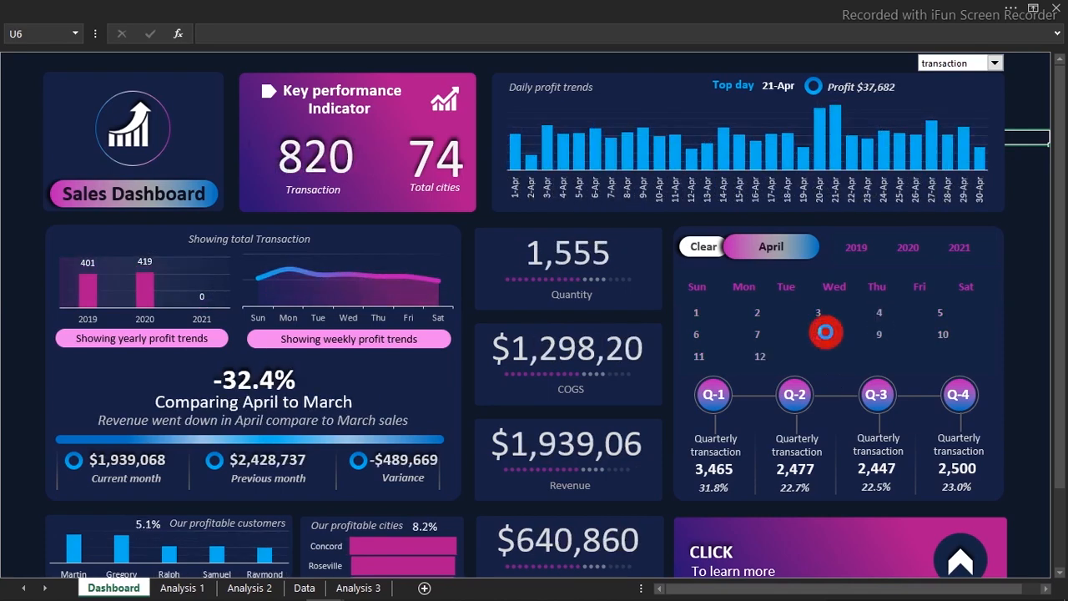
pyautogui.click(758, 335)
pyautogui.click(708, 336)
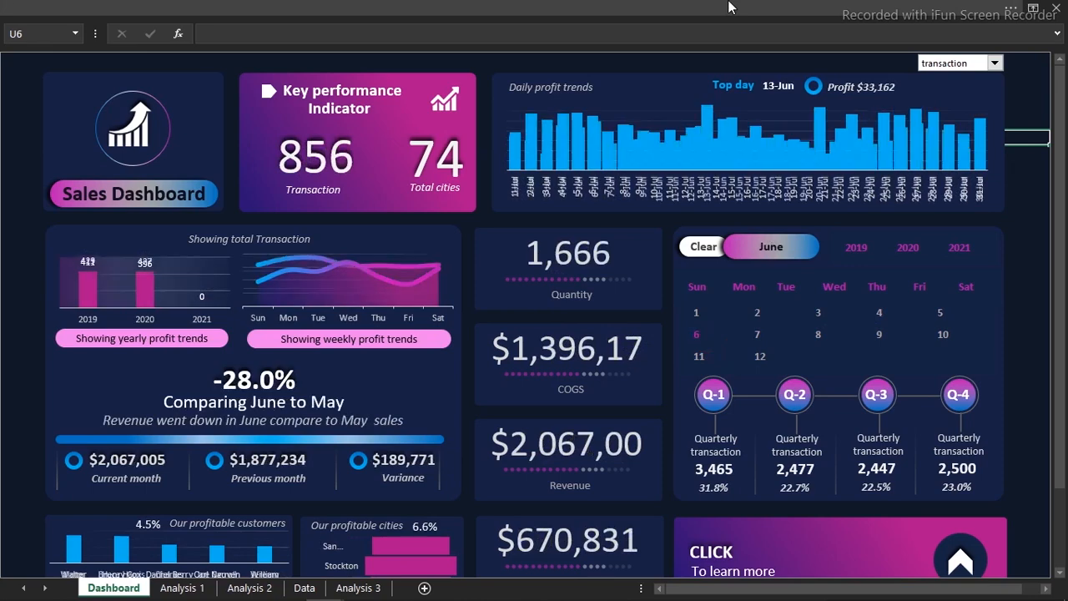
# Hide the formula bar in the finished workbook and filter its dashboard to January.
pyautogui.click(706, 5)
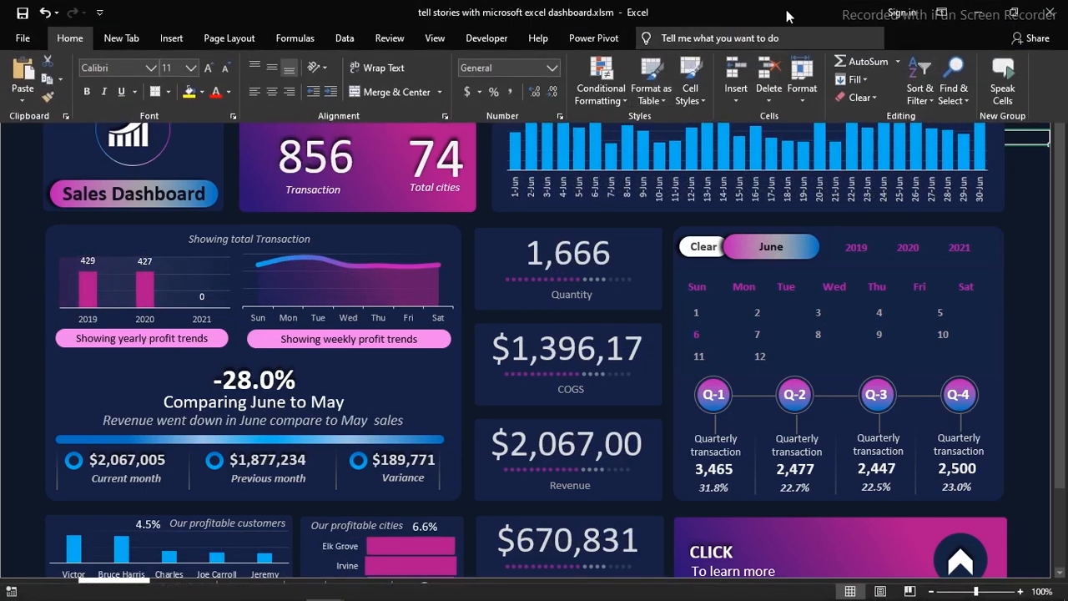
pyautogui.click(432, 39)
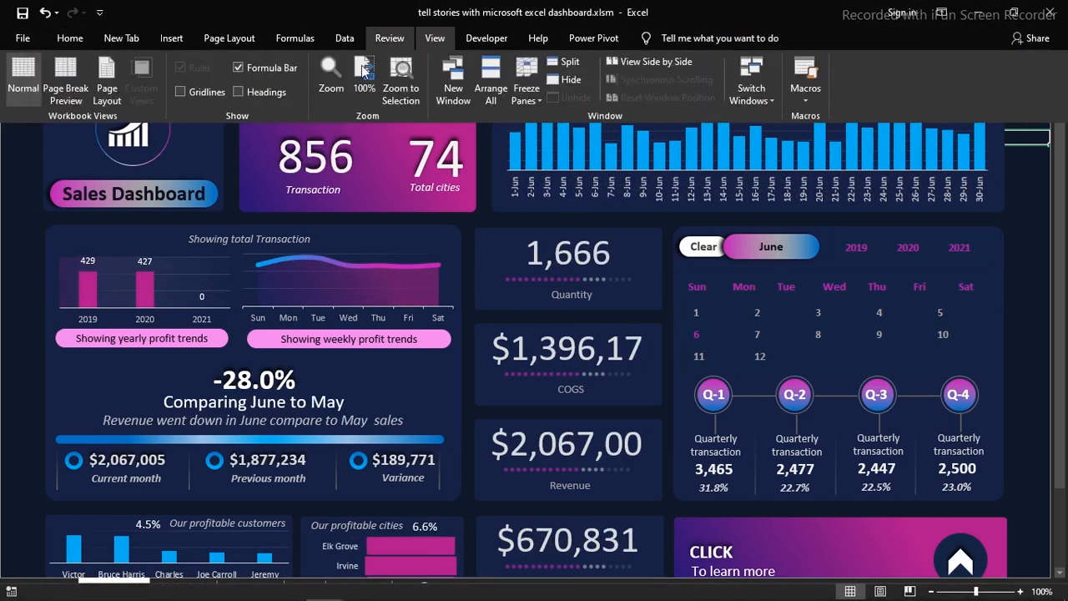
pyautogui.click(287, 68)
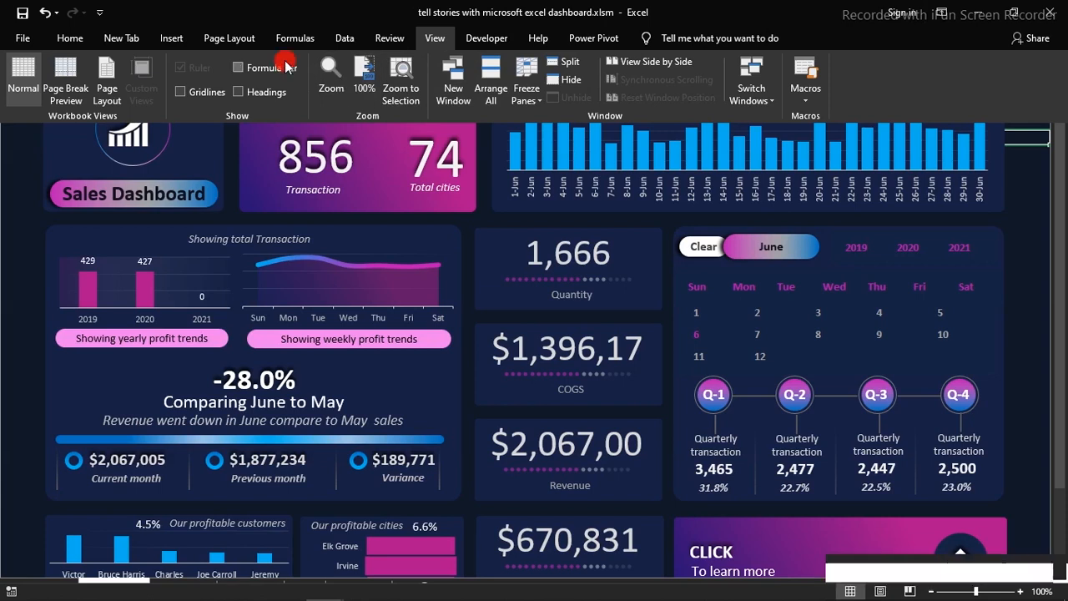
pyautogui.click(6, 195)
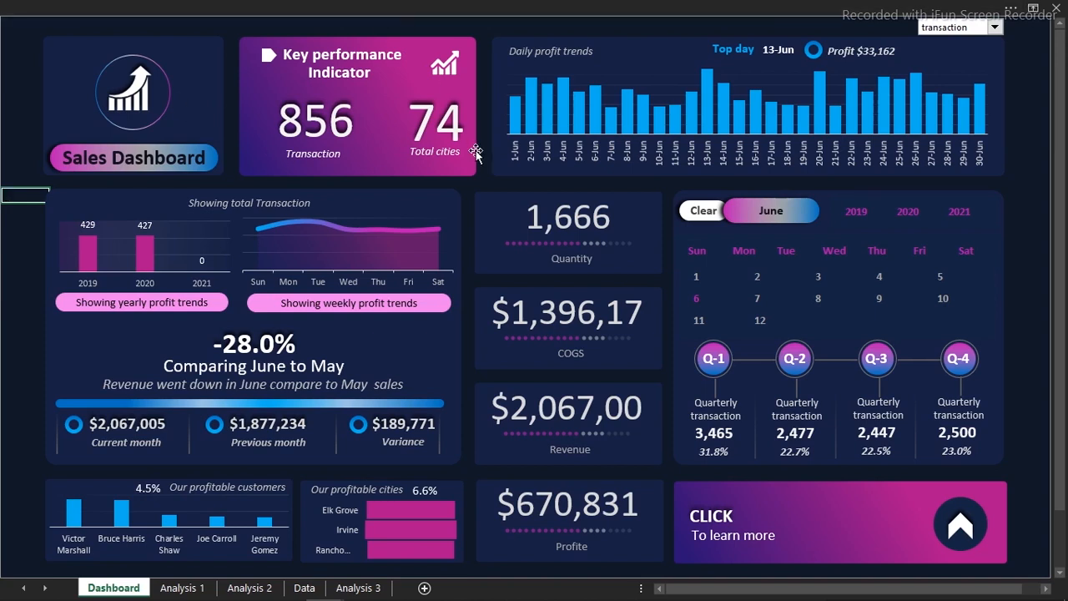
pyautogui.click(696, 280)
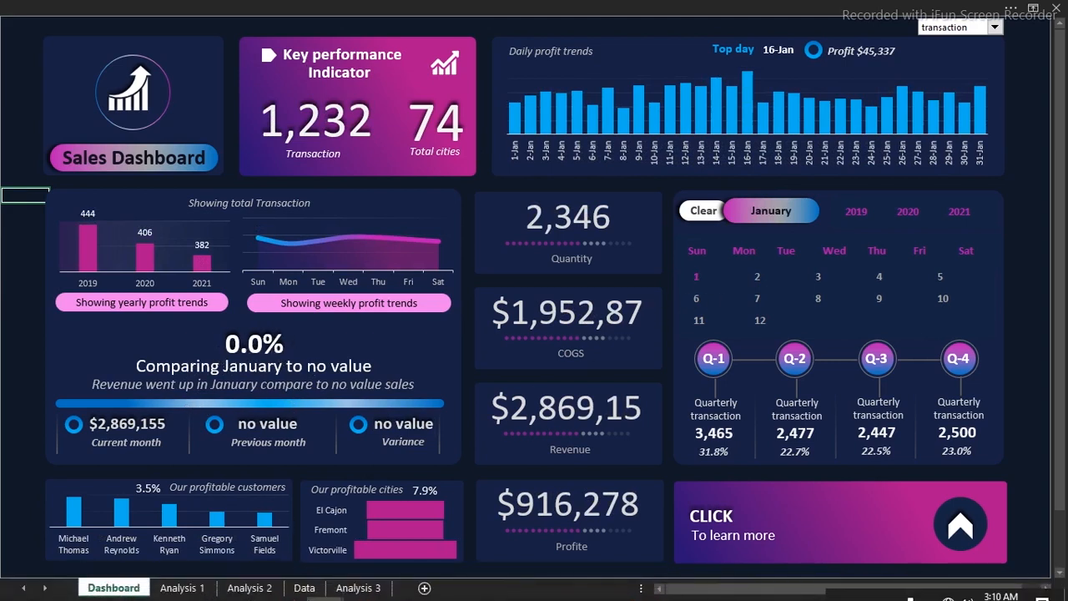
# Switch to the workbook "Youtube lesson.xlsm" and filter its dashboard to January.
pyautogui.moveTo(321, 591)
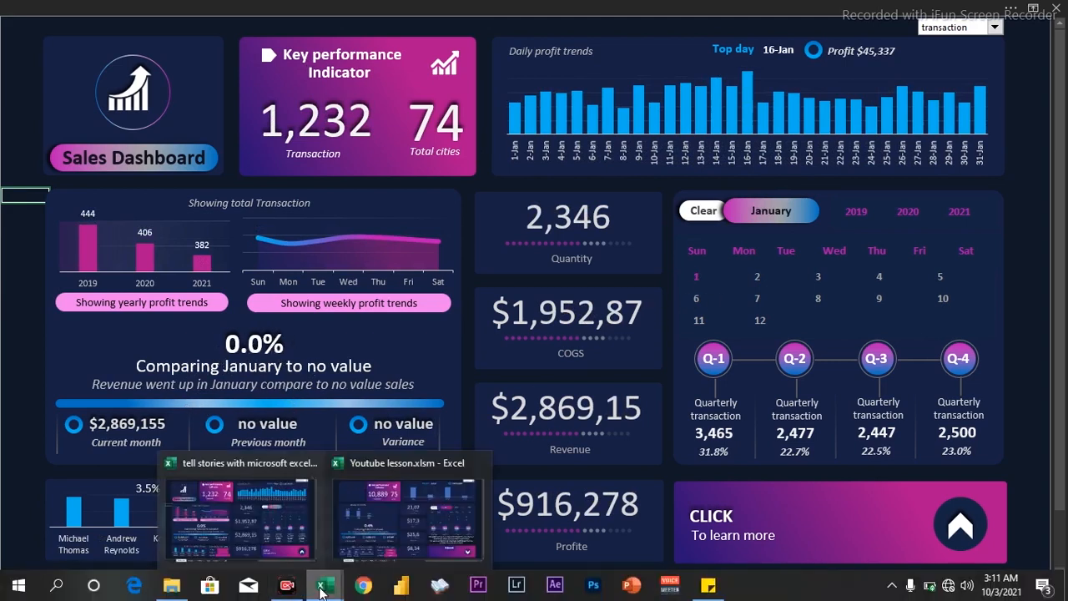
pyautogui.click(410, 519)
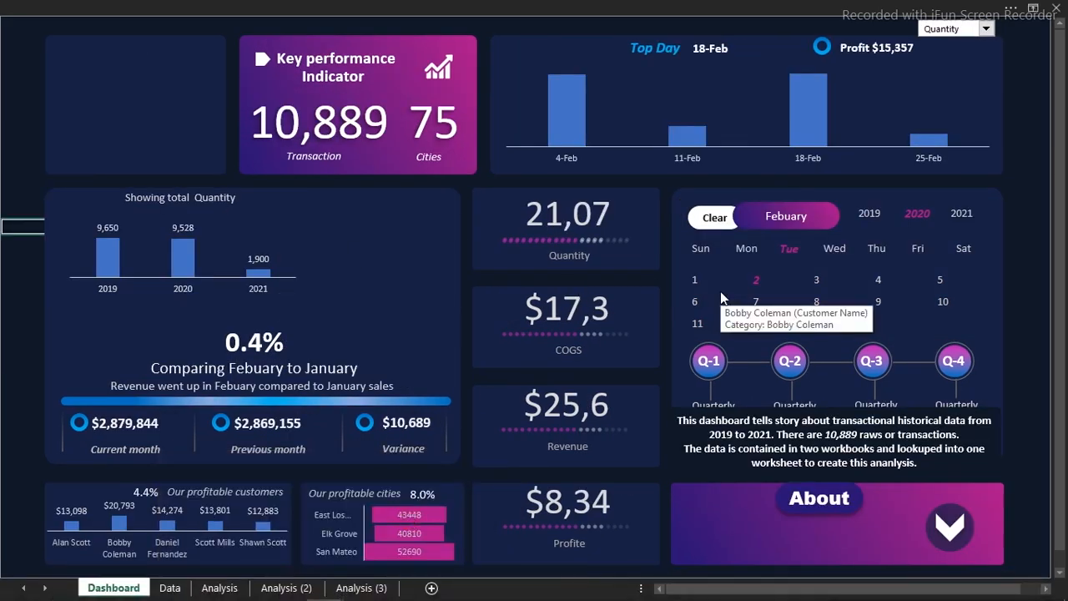
pyautogui.click(695, 281)
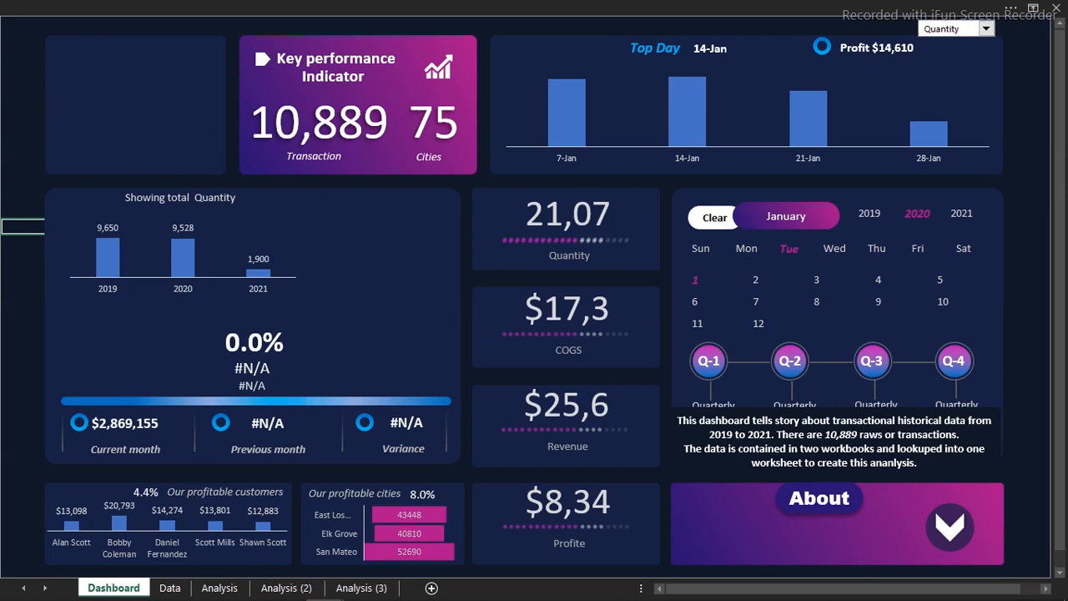
# Return to the finished "tell stories with microsoft excel" workbook and filter its dashboard by months 2, 3, 7, 6, 2 and 8 in turn.
pyautogui.moveTo(336, 589)
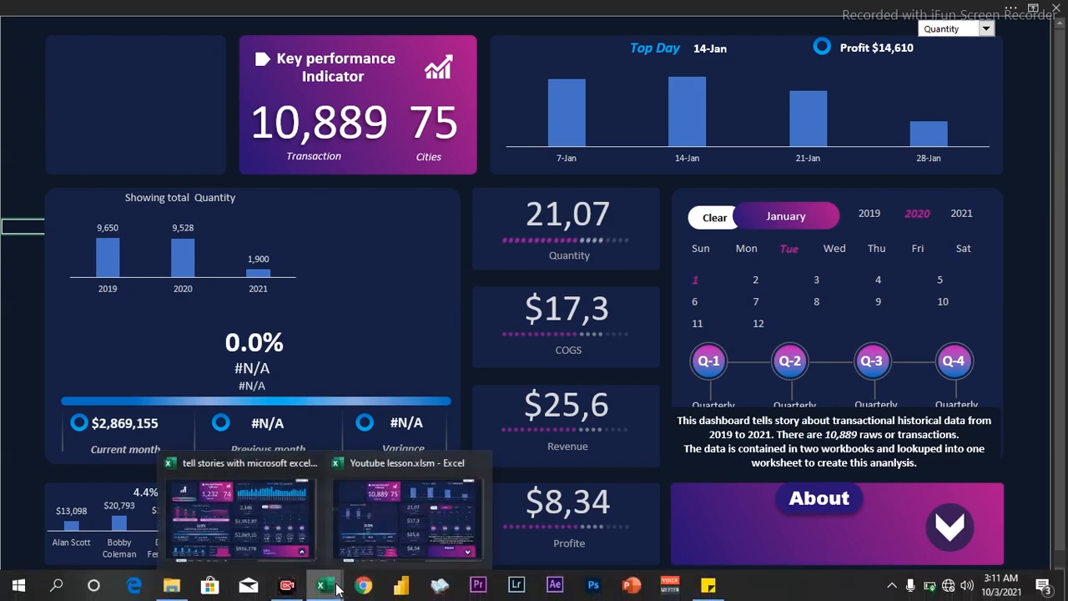
pyautogui.click(269, 494)
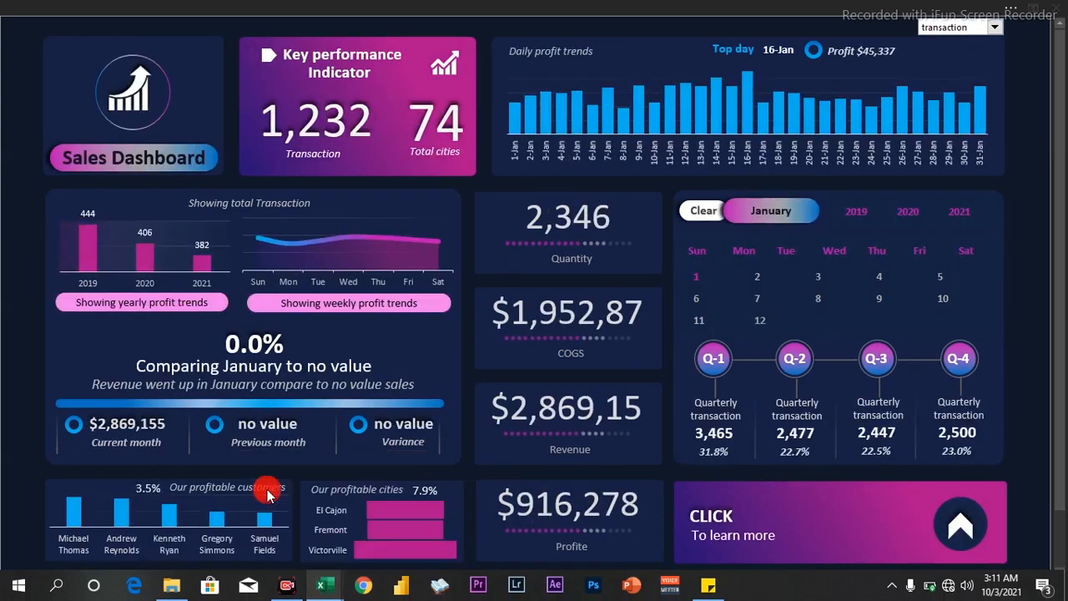
pyautogui.click(766, 281)
pyautogui.click(816, 278)
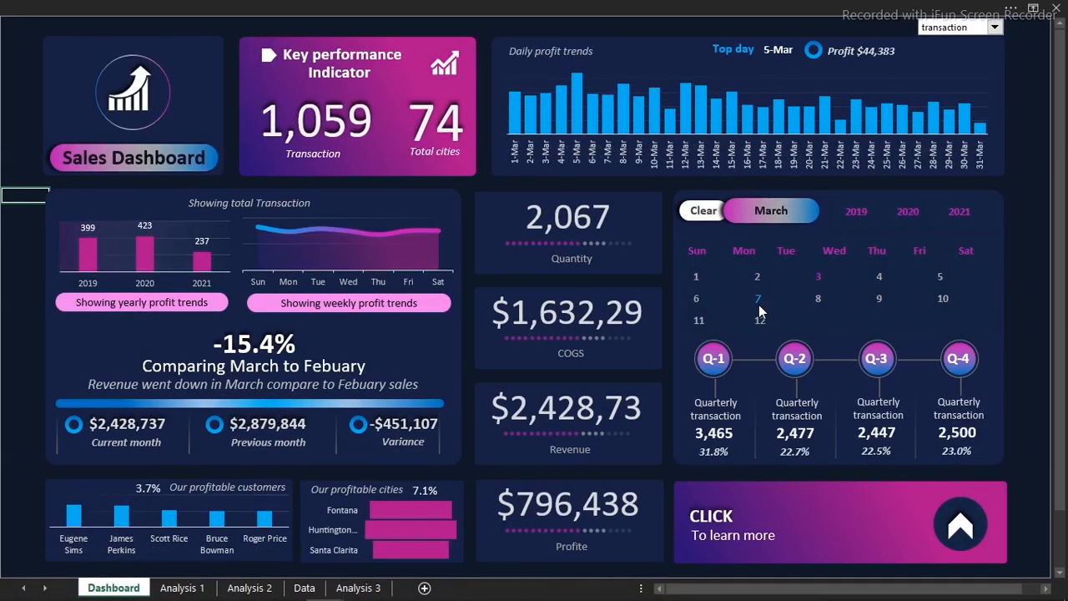
pyautogui.click(759, 302)
pyautogui.click(697, 302)
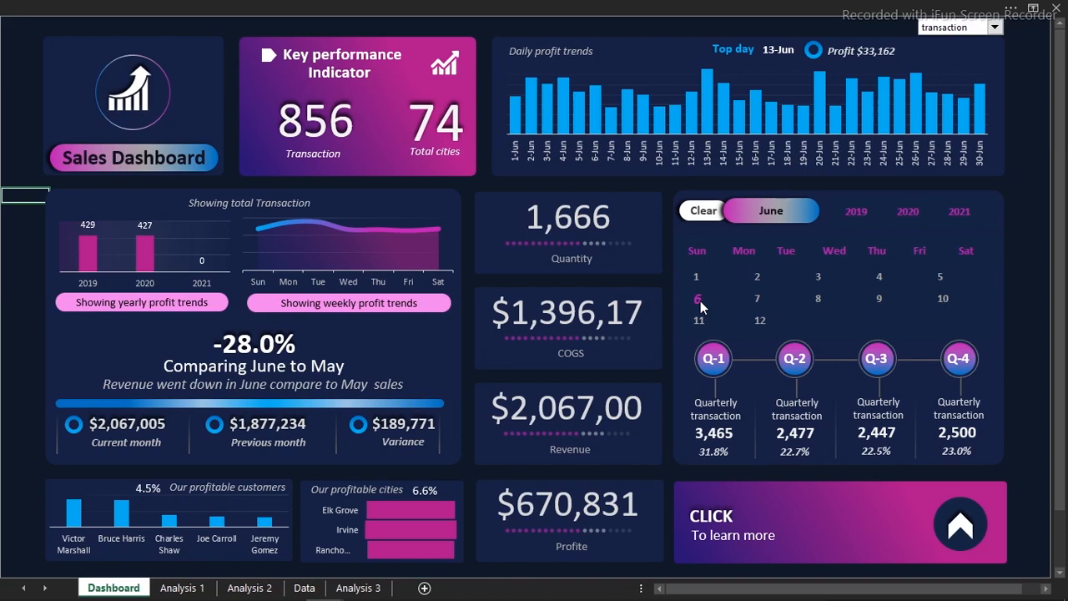
pyautogui.click(758, 274)
pyautogui.click(819, 298)
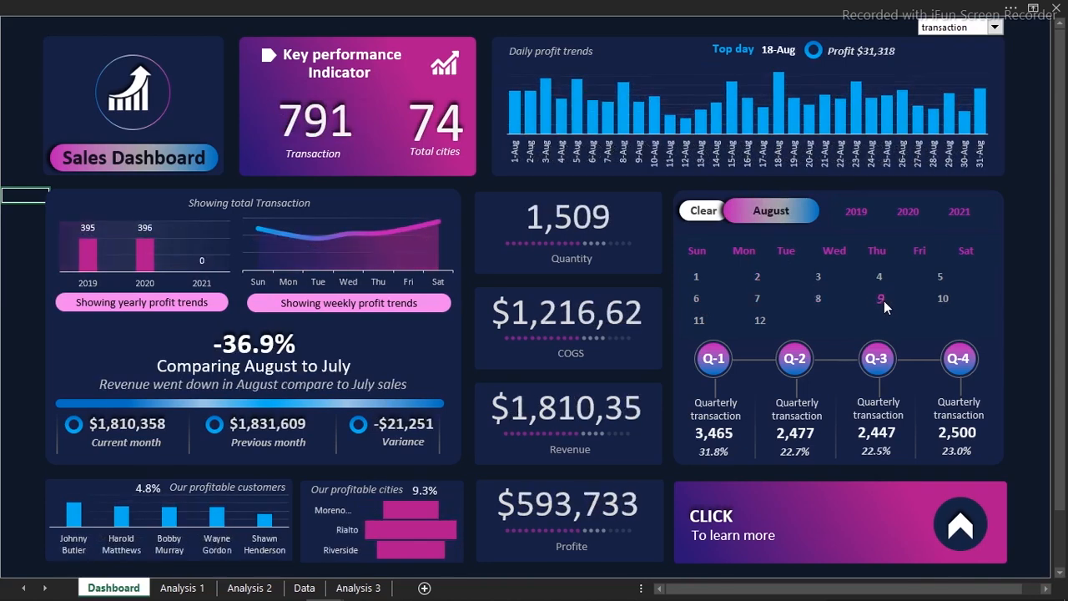
# Filter the finished dashboard to the year 2020 and step through months 2 and 12, ending on December.
pyautogui.click(905, 212)
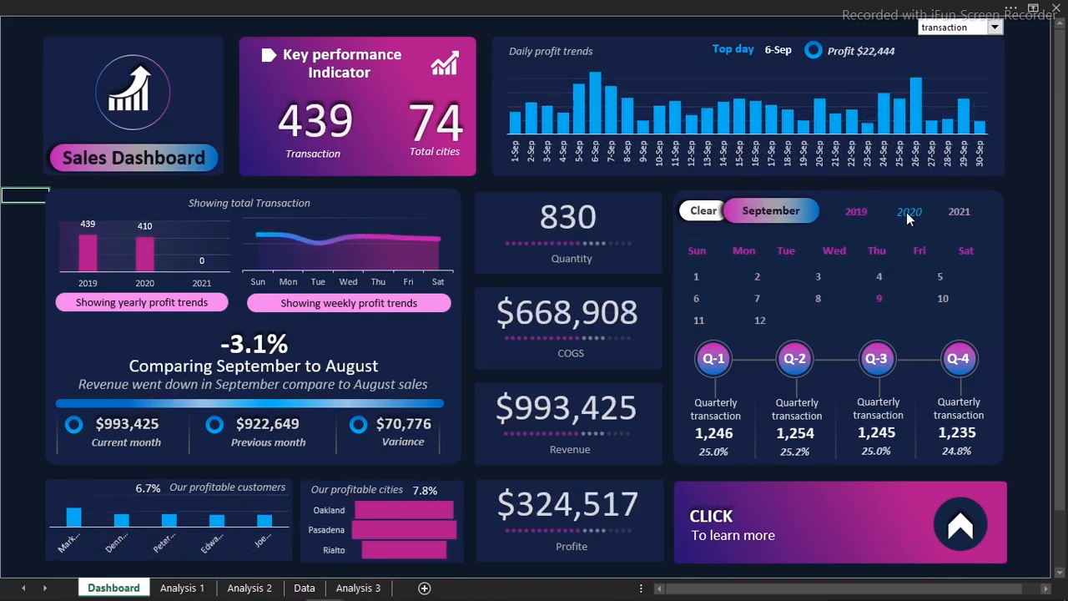
pyautogui.click(758, 277)
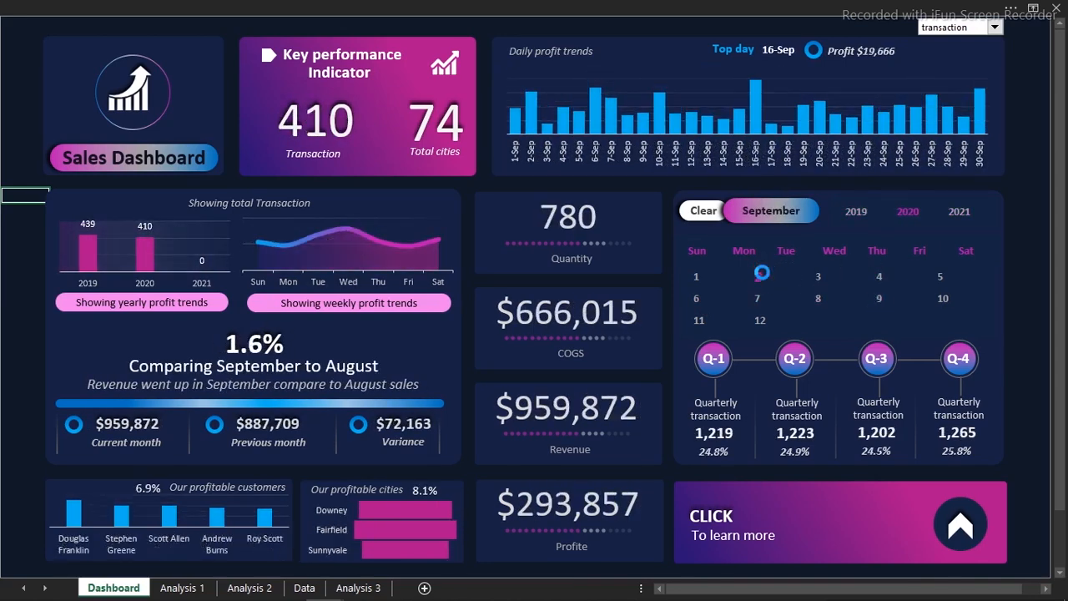
pyautogui.click(762, 322)
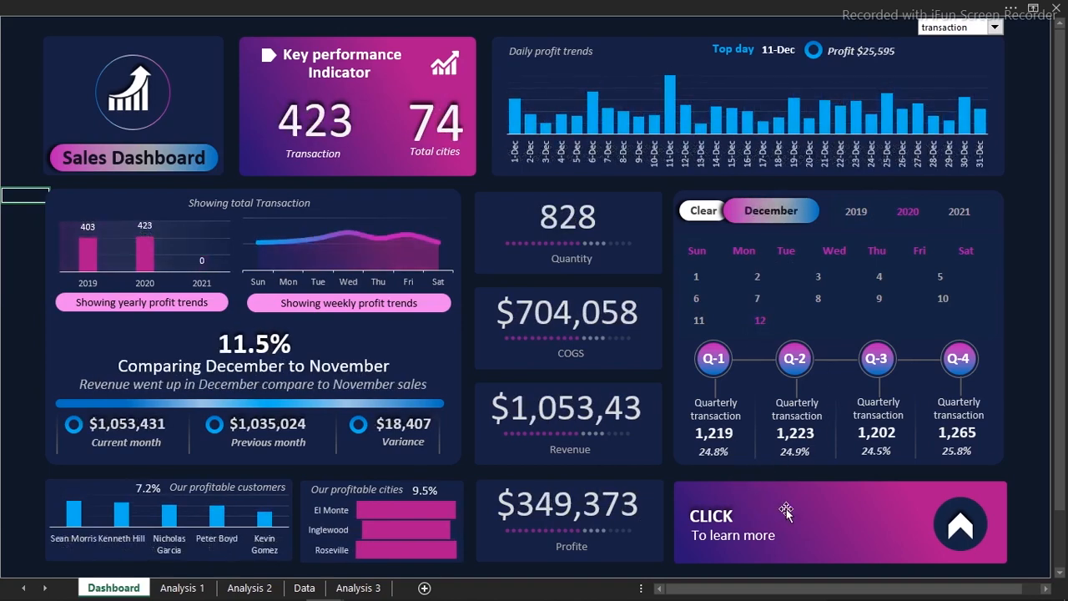